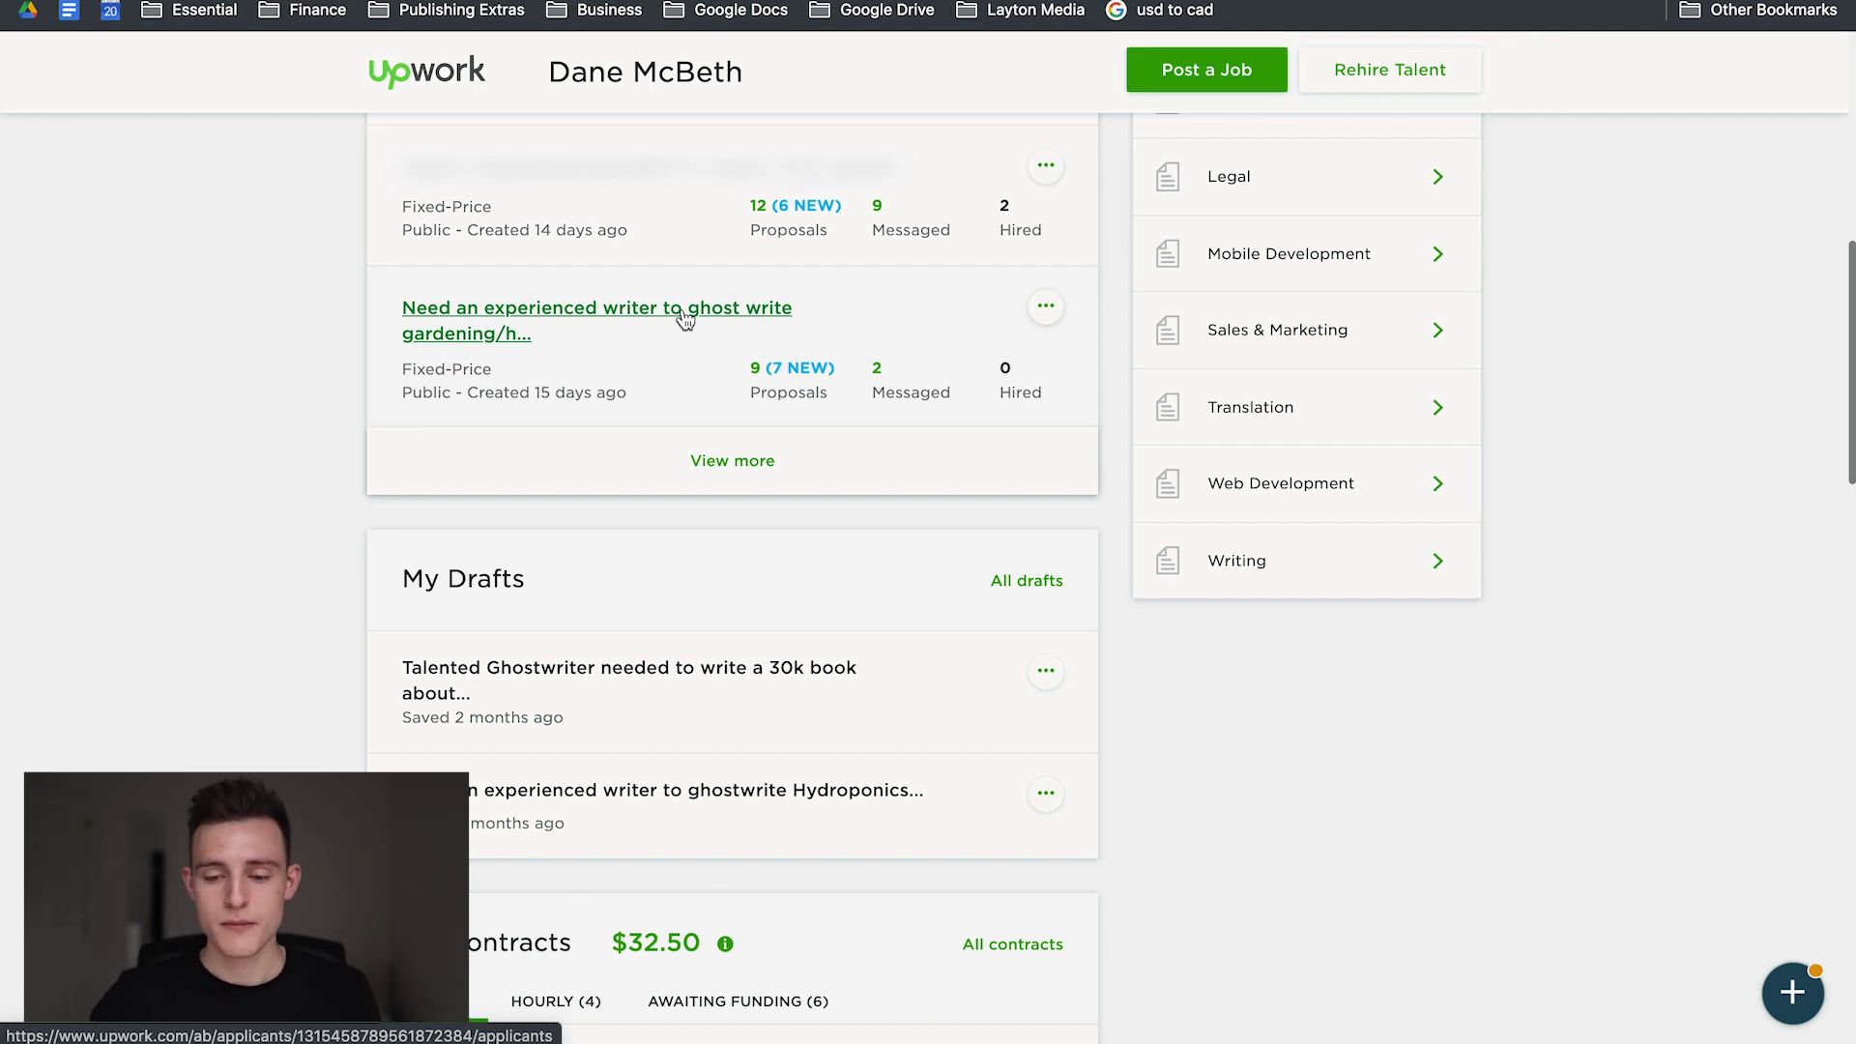
Step: Open the gardening/hydroponics ghostwriting job and view the suggested freelancers who can be invited to it
left_click(685, 318)
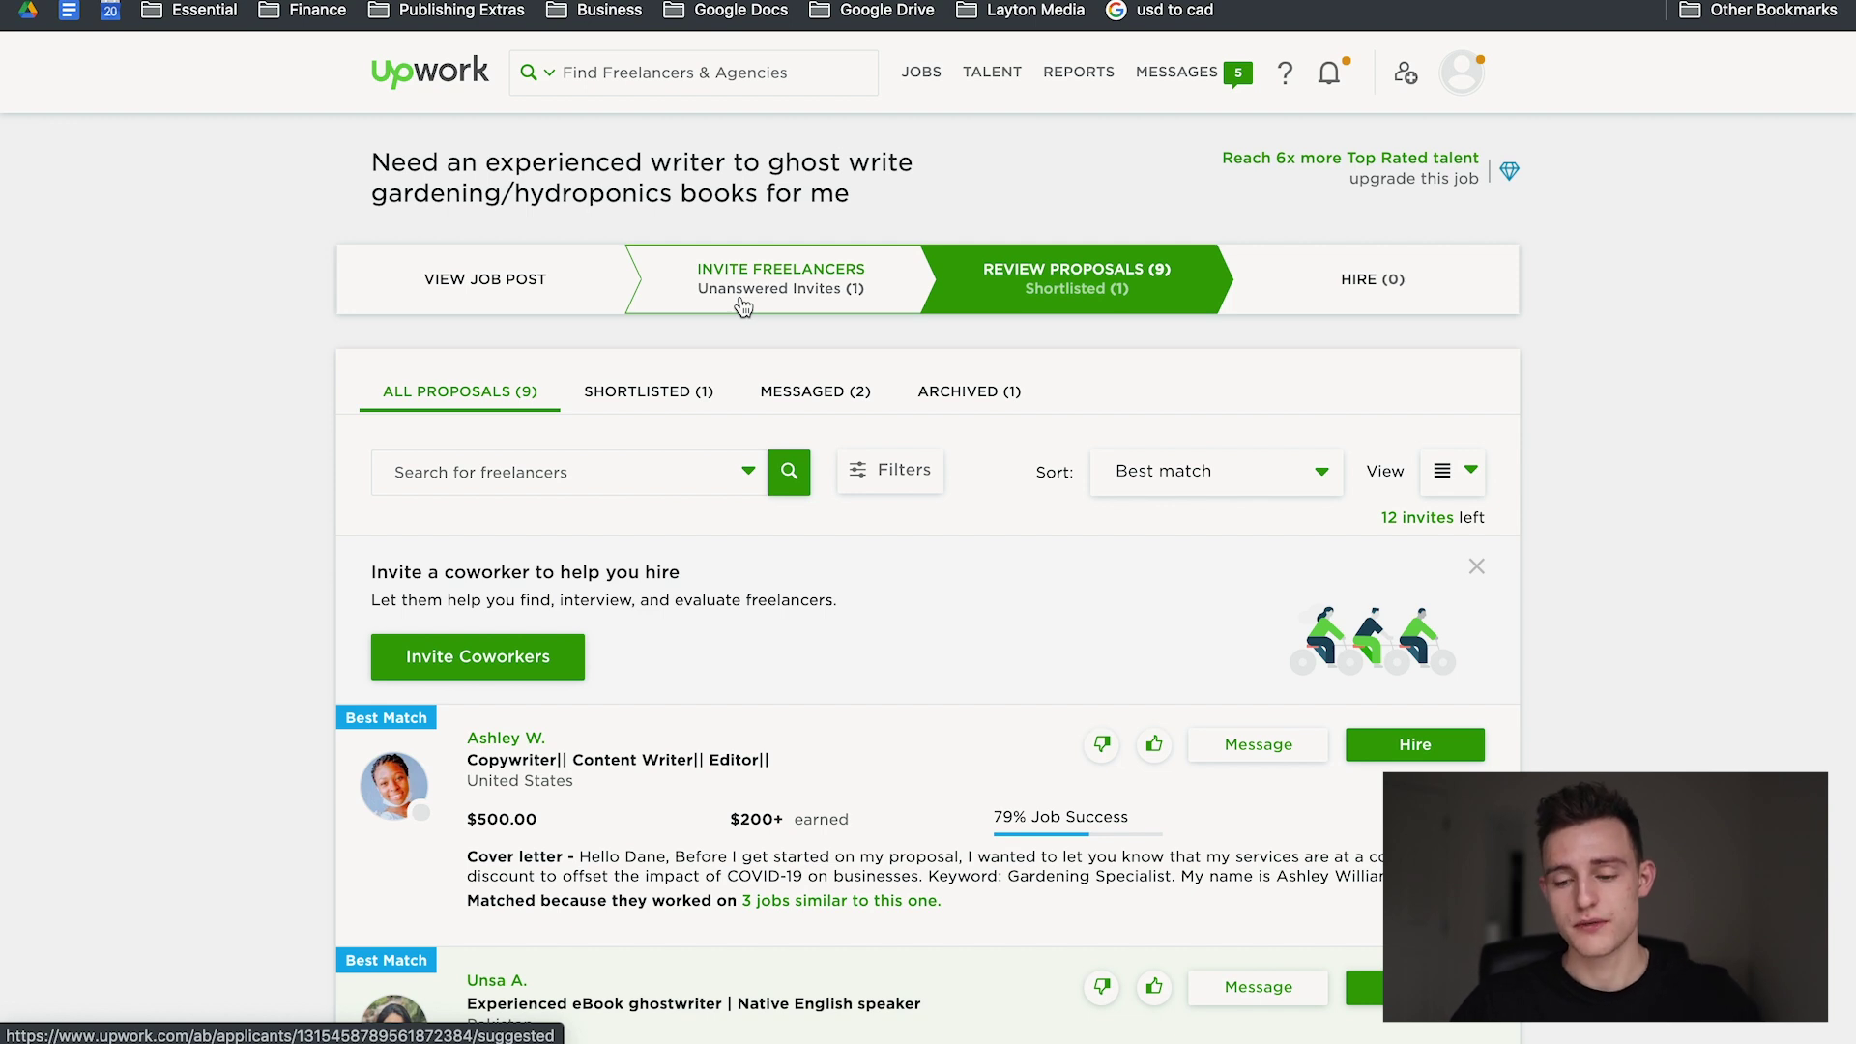
left_click(743, 305)
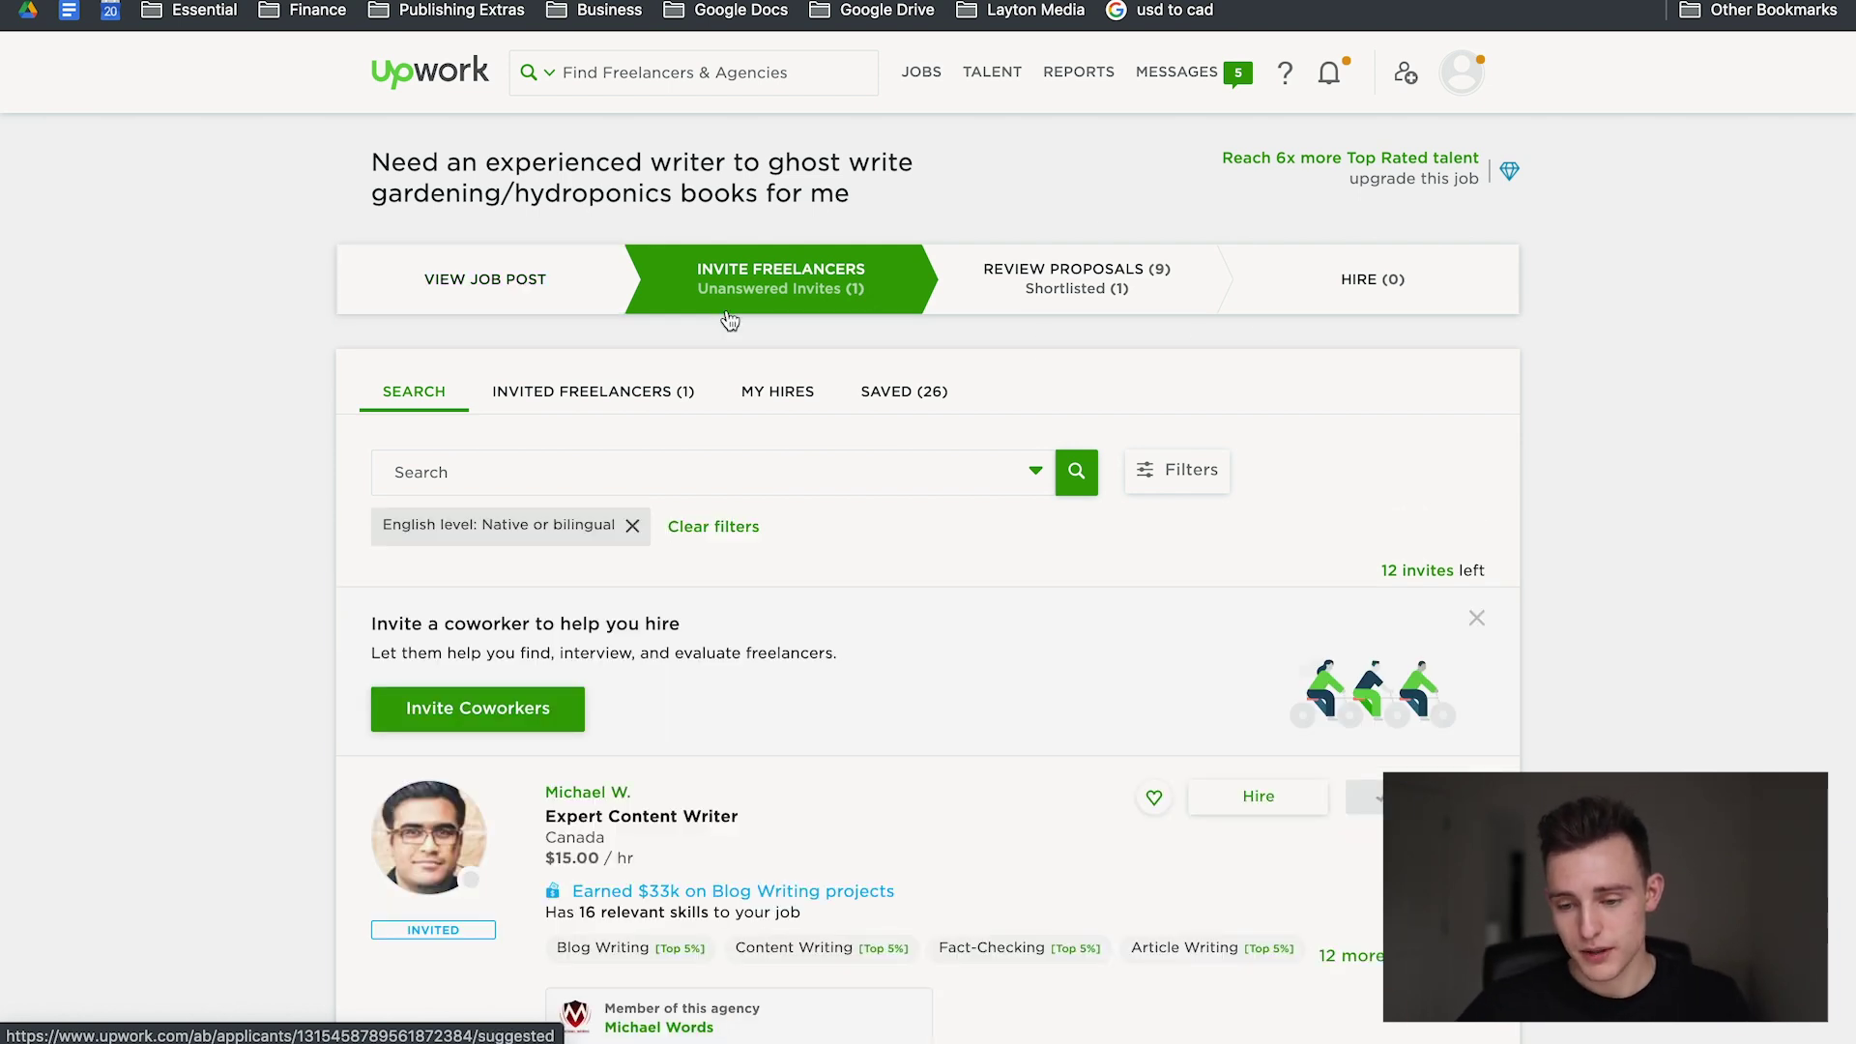
scroll(919, 455, "down", 3)
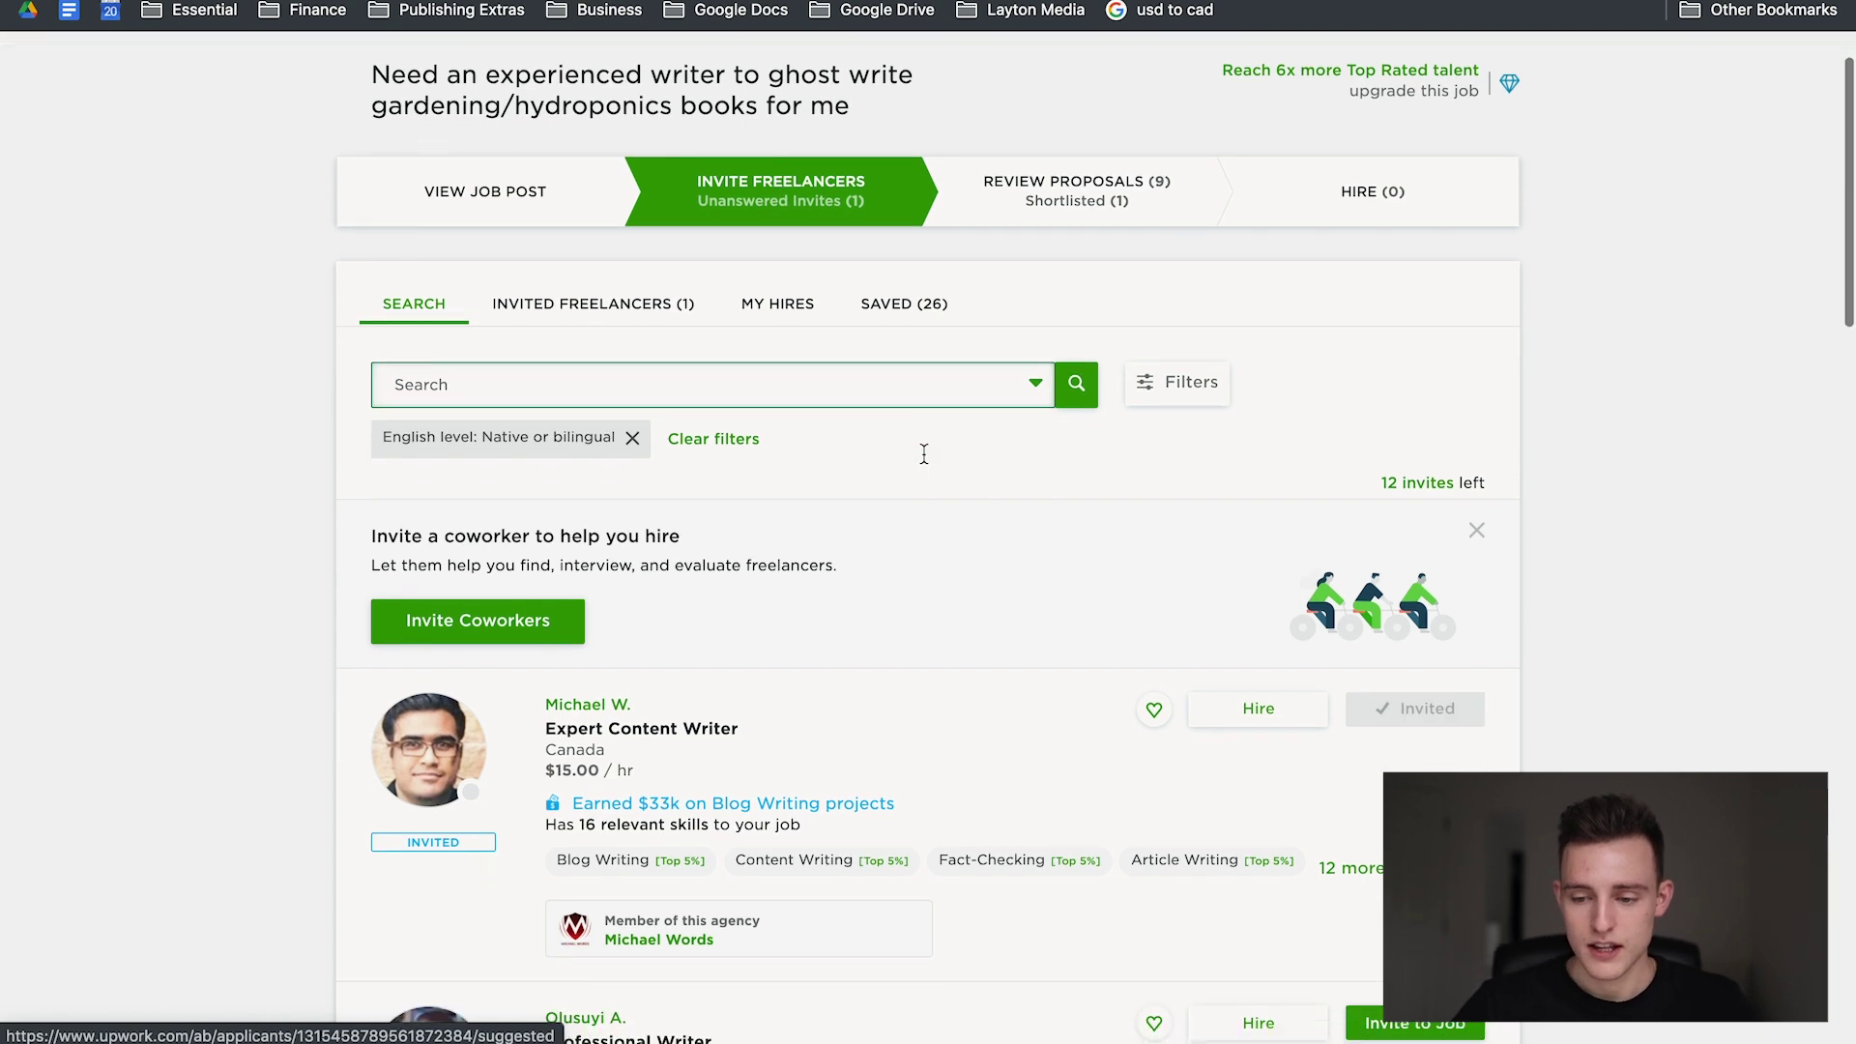
scroll(976, 396, "down", 5)
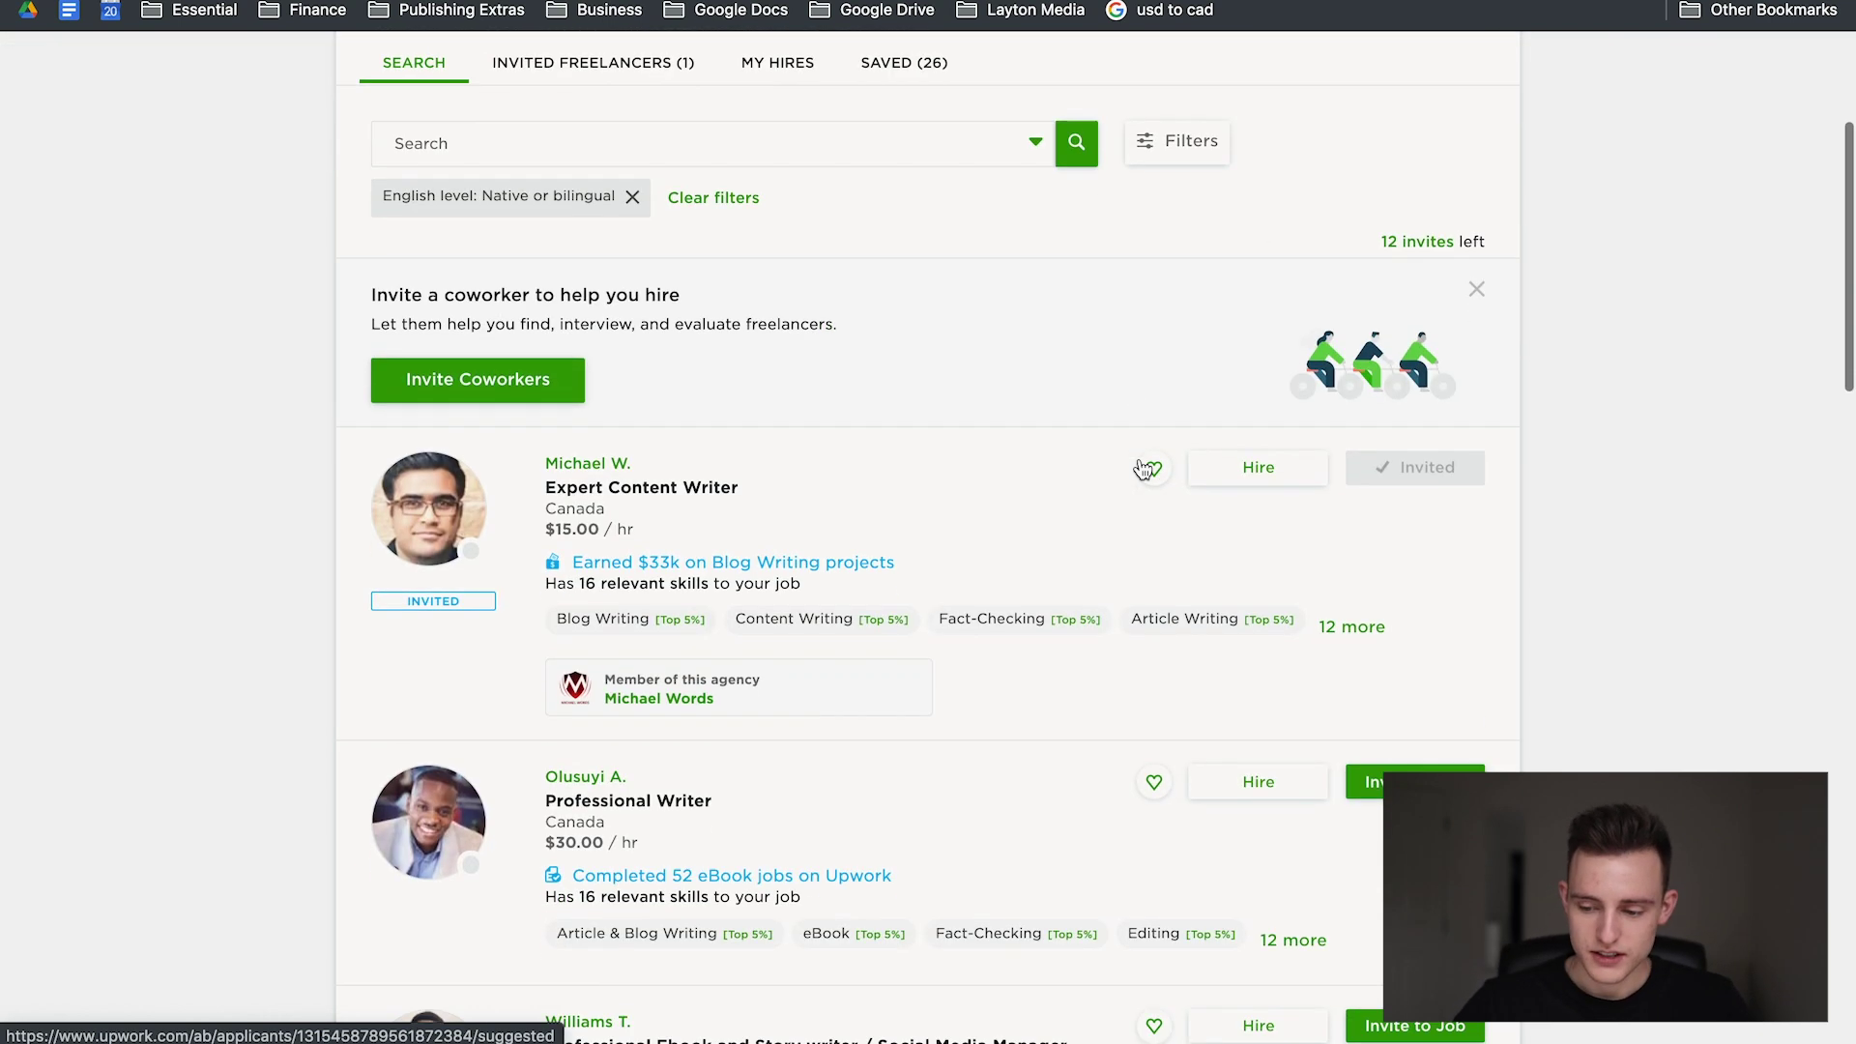
scroll(715, 602, "up", 8)
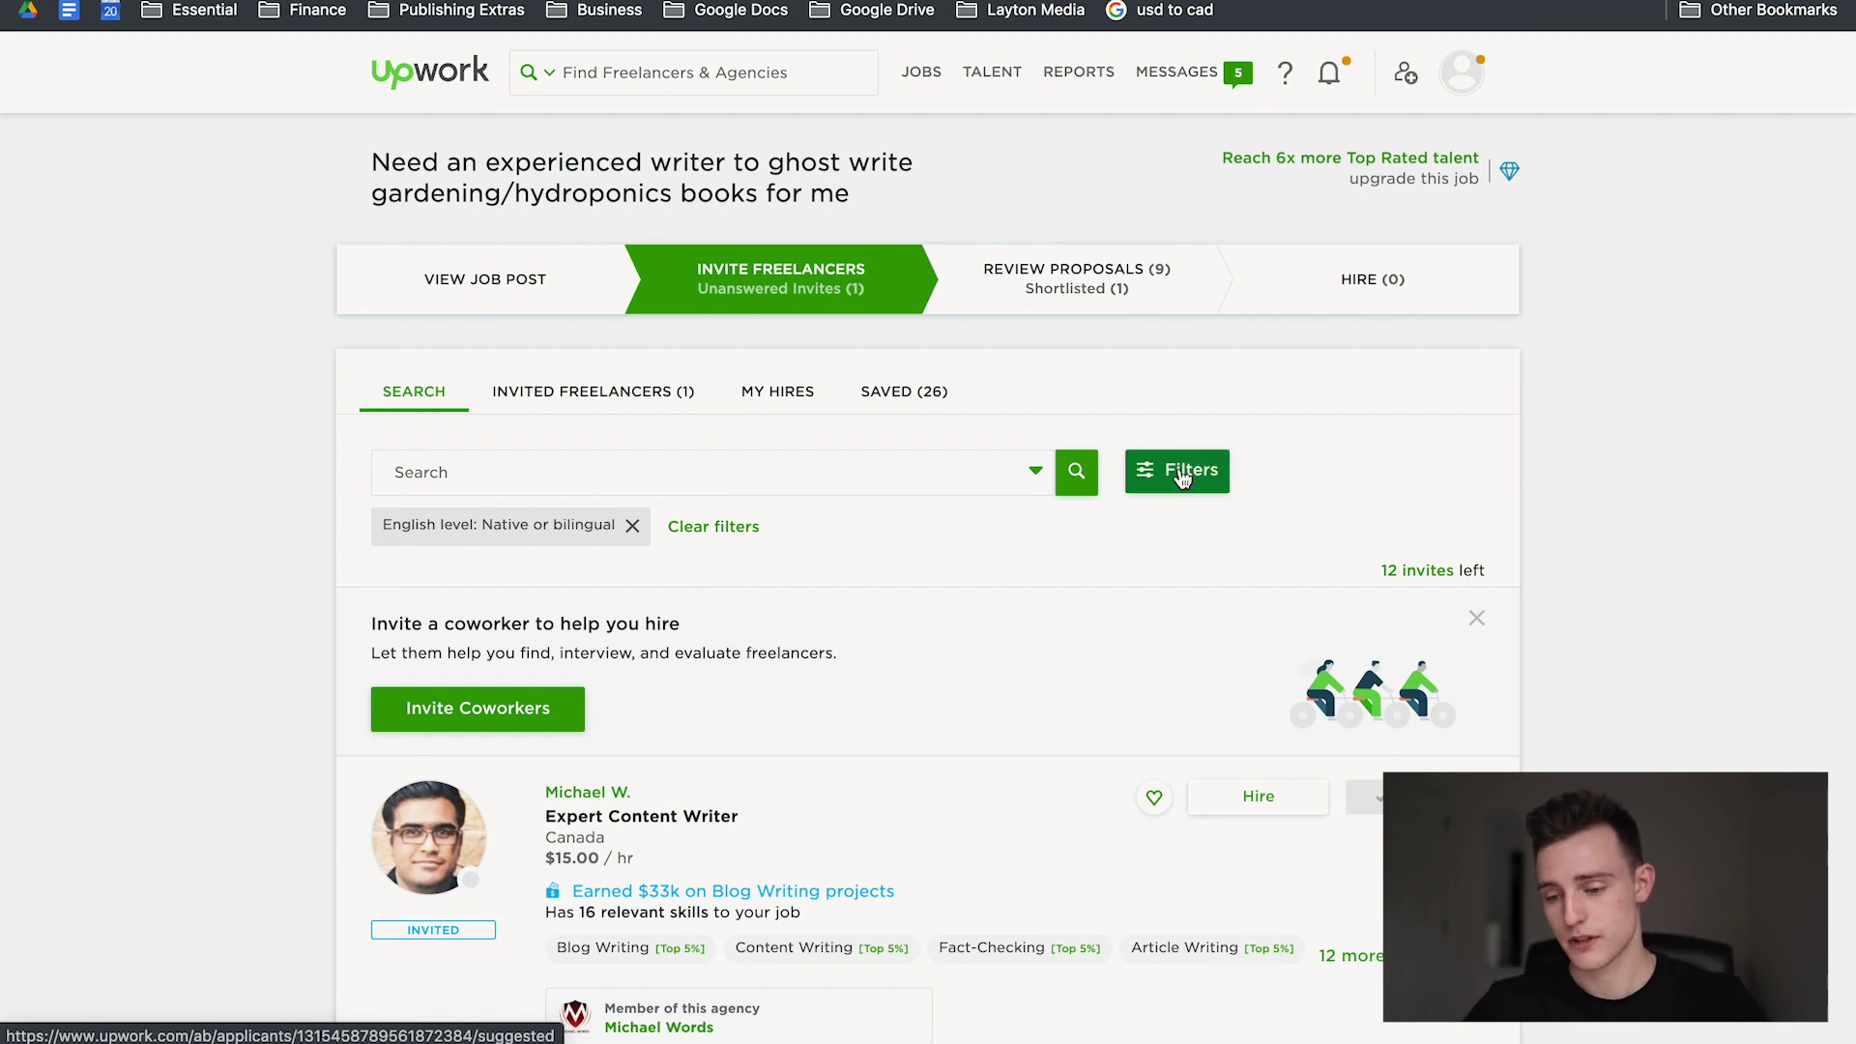
Step: Filter the freelancers to $1k+ earned, 90% & up job success and Fluent English level
left_click(1177, 469)
scroll(713, 607, "down", 3)
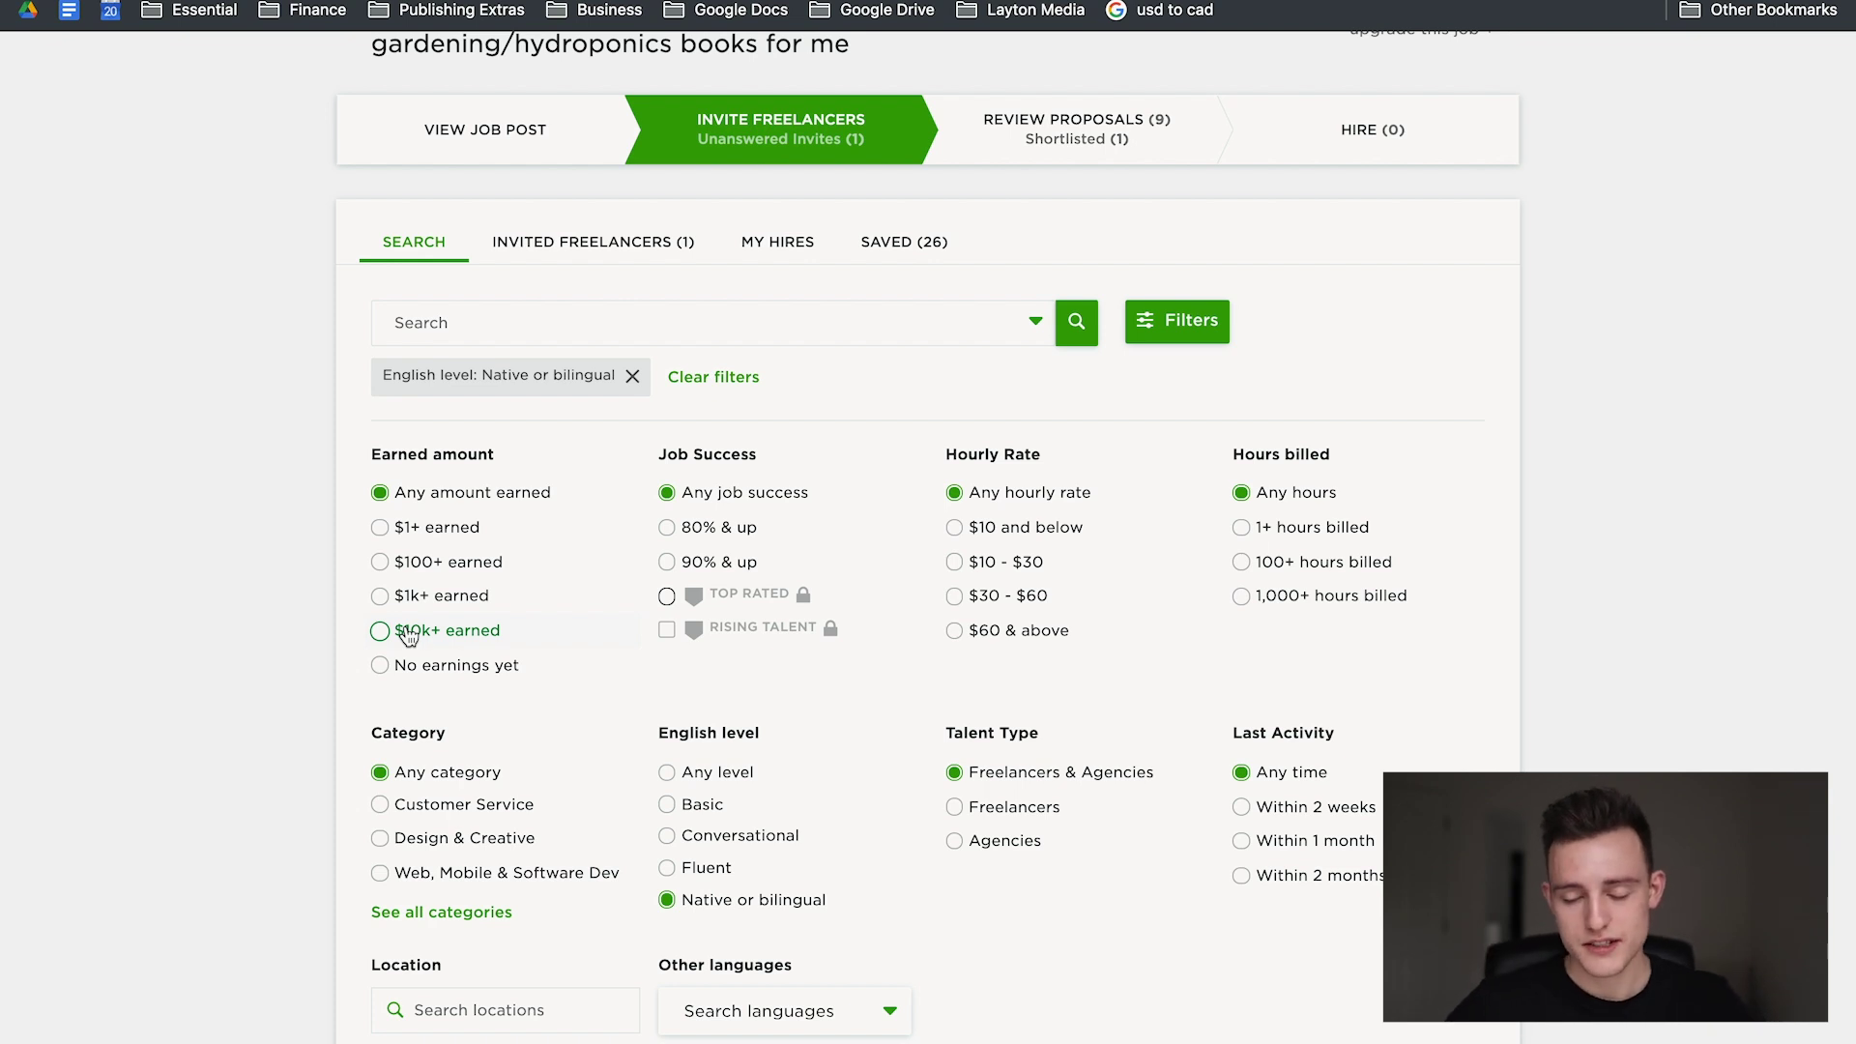
left_click(396, 595)
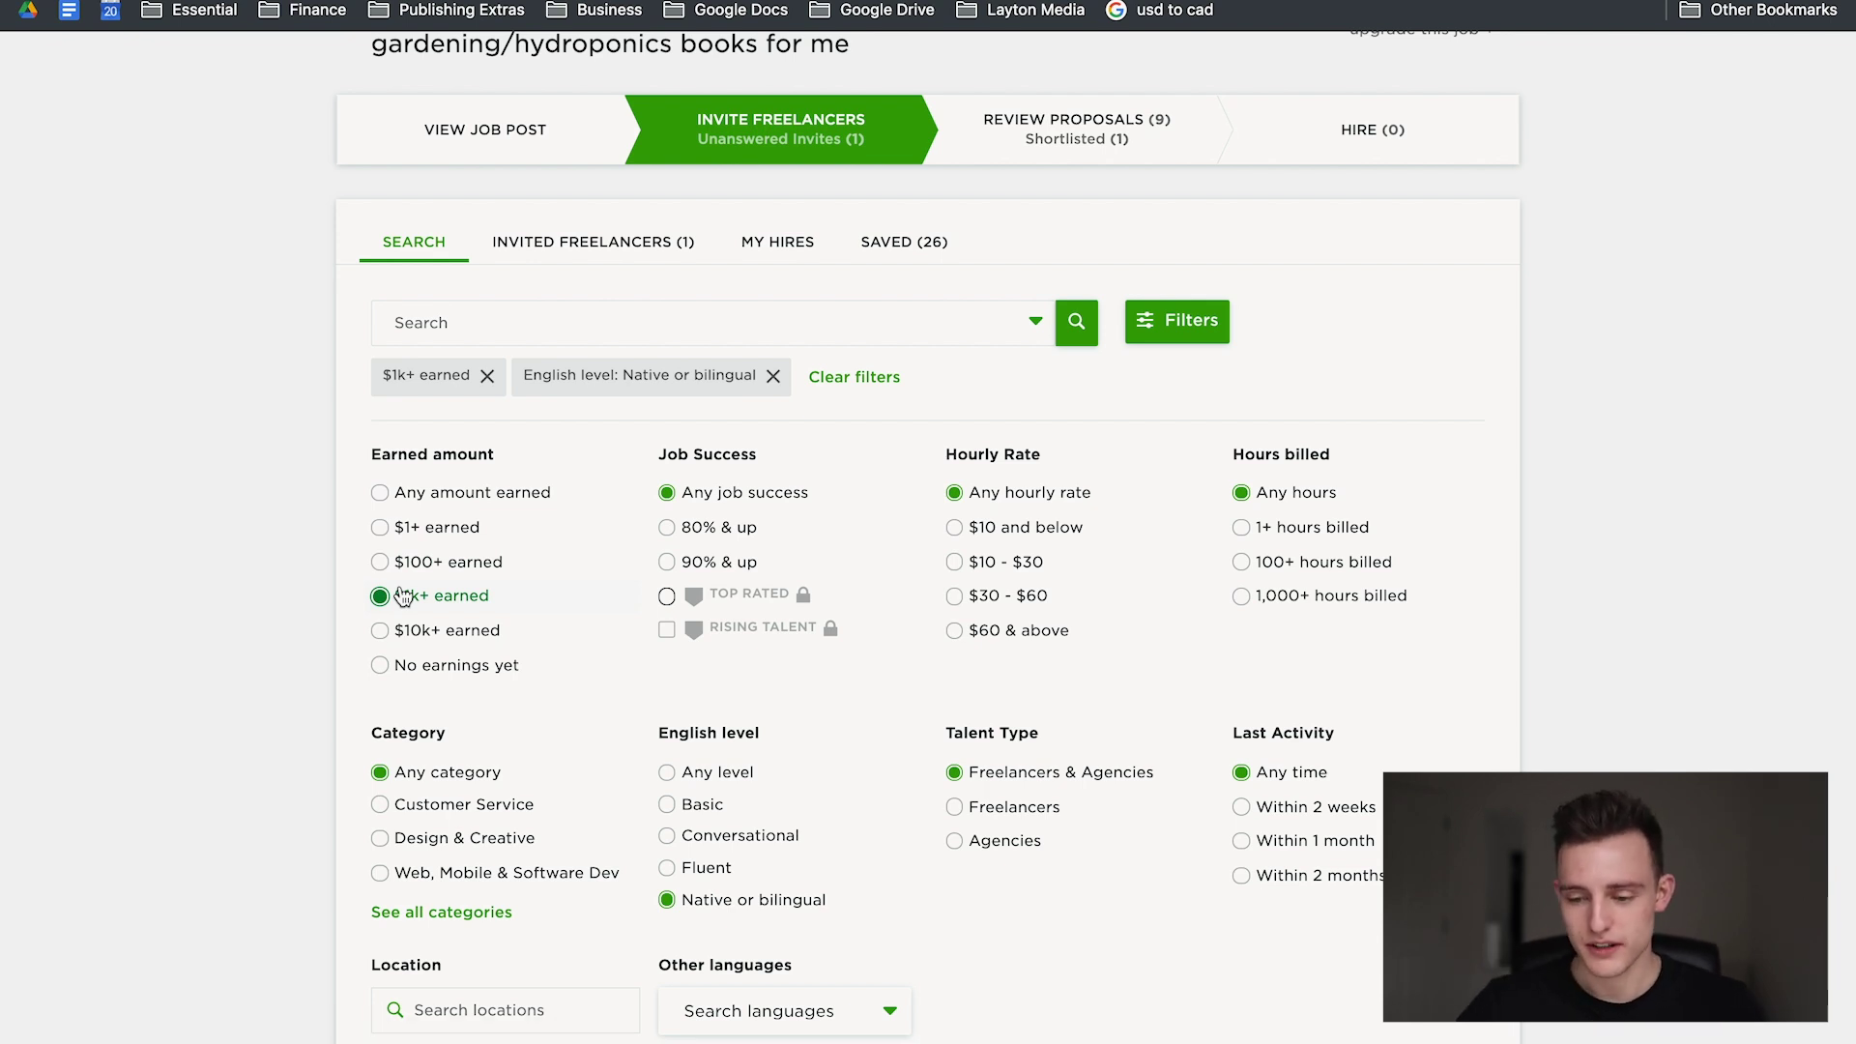
left_click(677, 561)
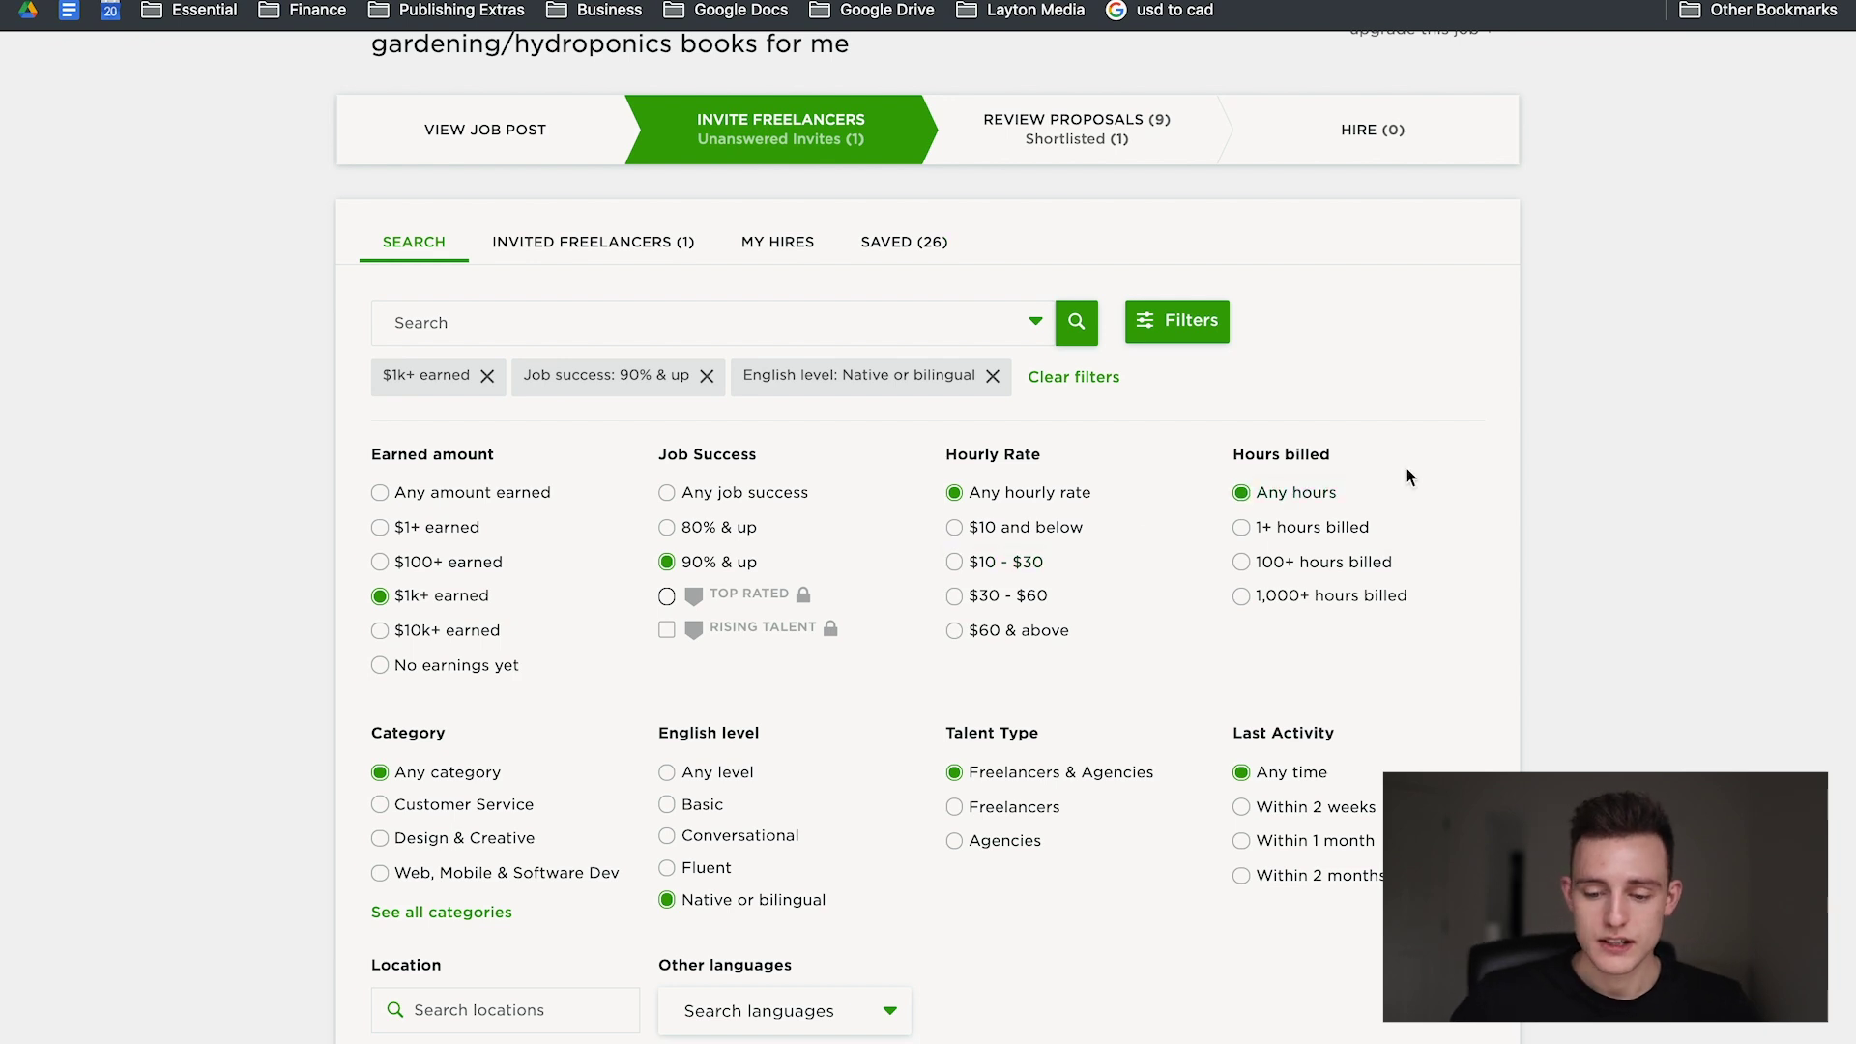
left_click(713, 868)
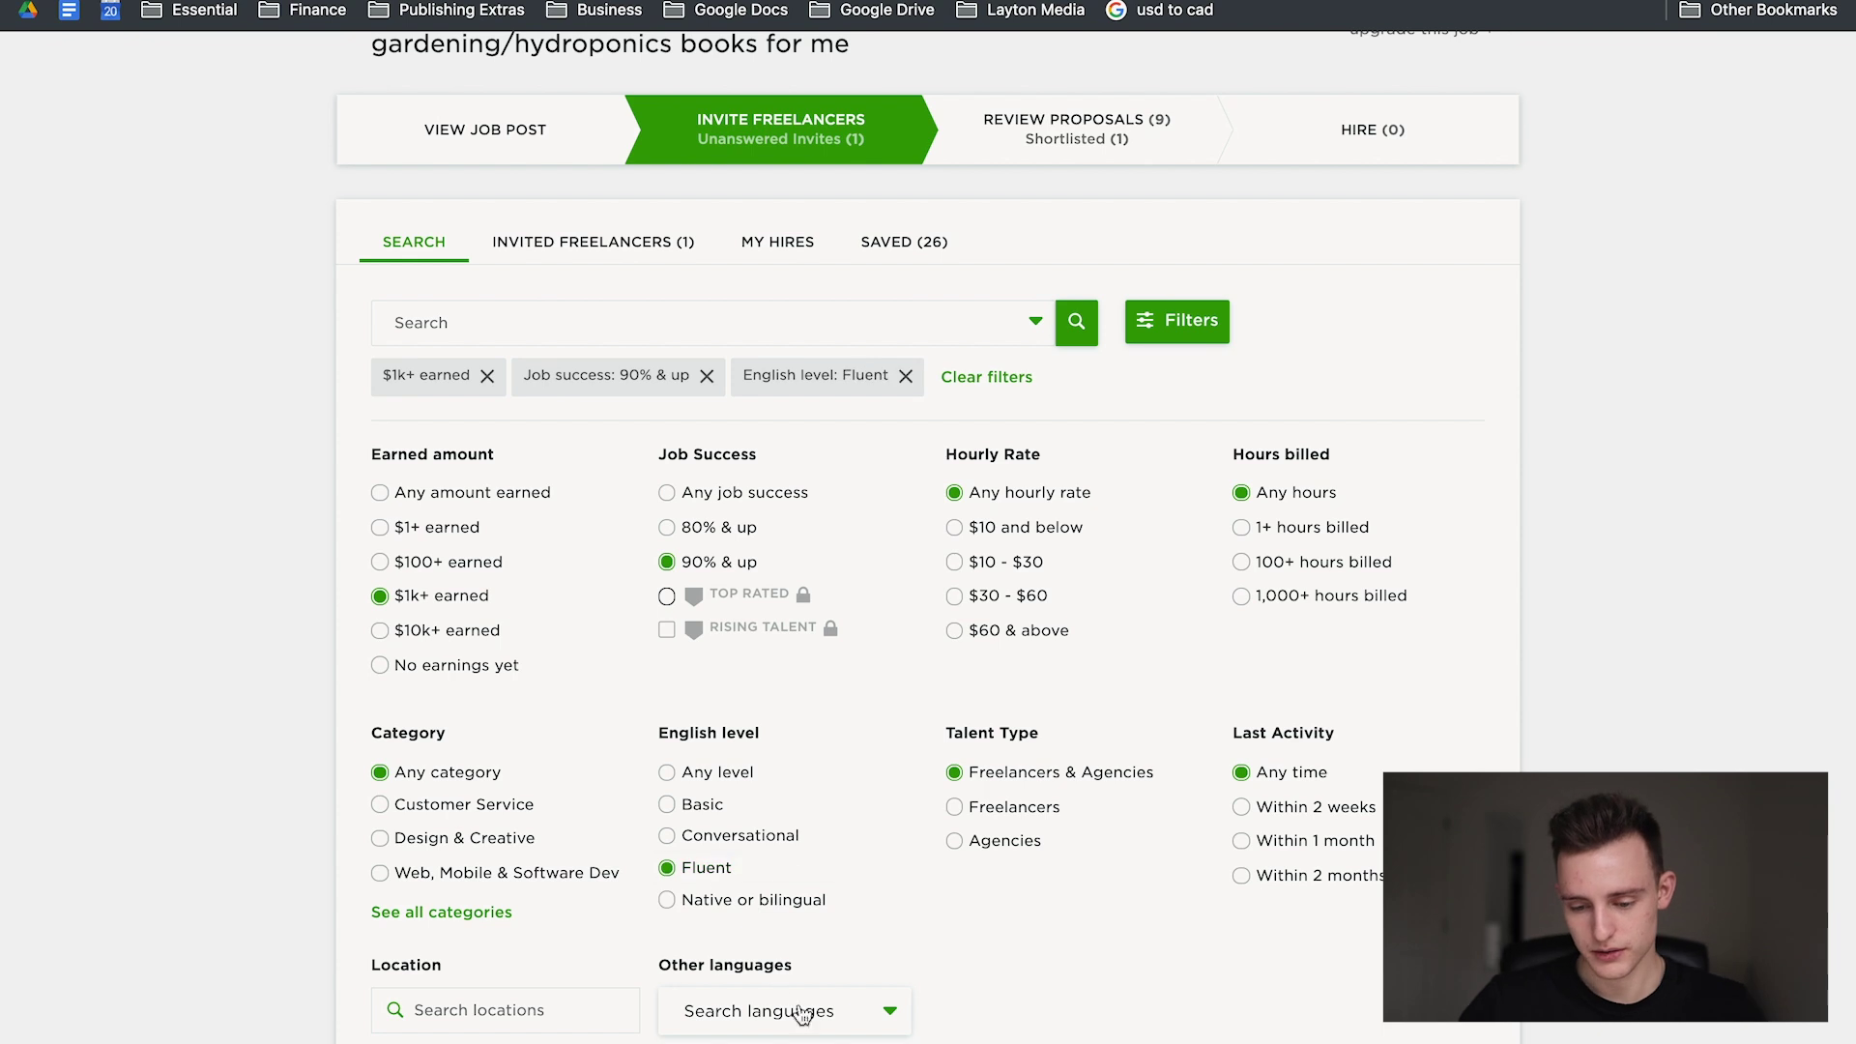
Step: Browse the filtered writers, check the college writing consultant's profile and return to the list
scroll(736, 692, "down", 2)
scroll(851, 698, "down", 3)
scroll(1251, 485, "down", 5)
scroll(1251, 485, "down", 4)
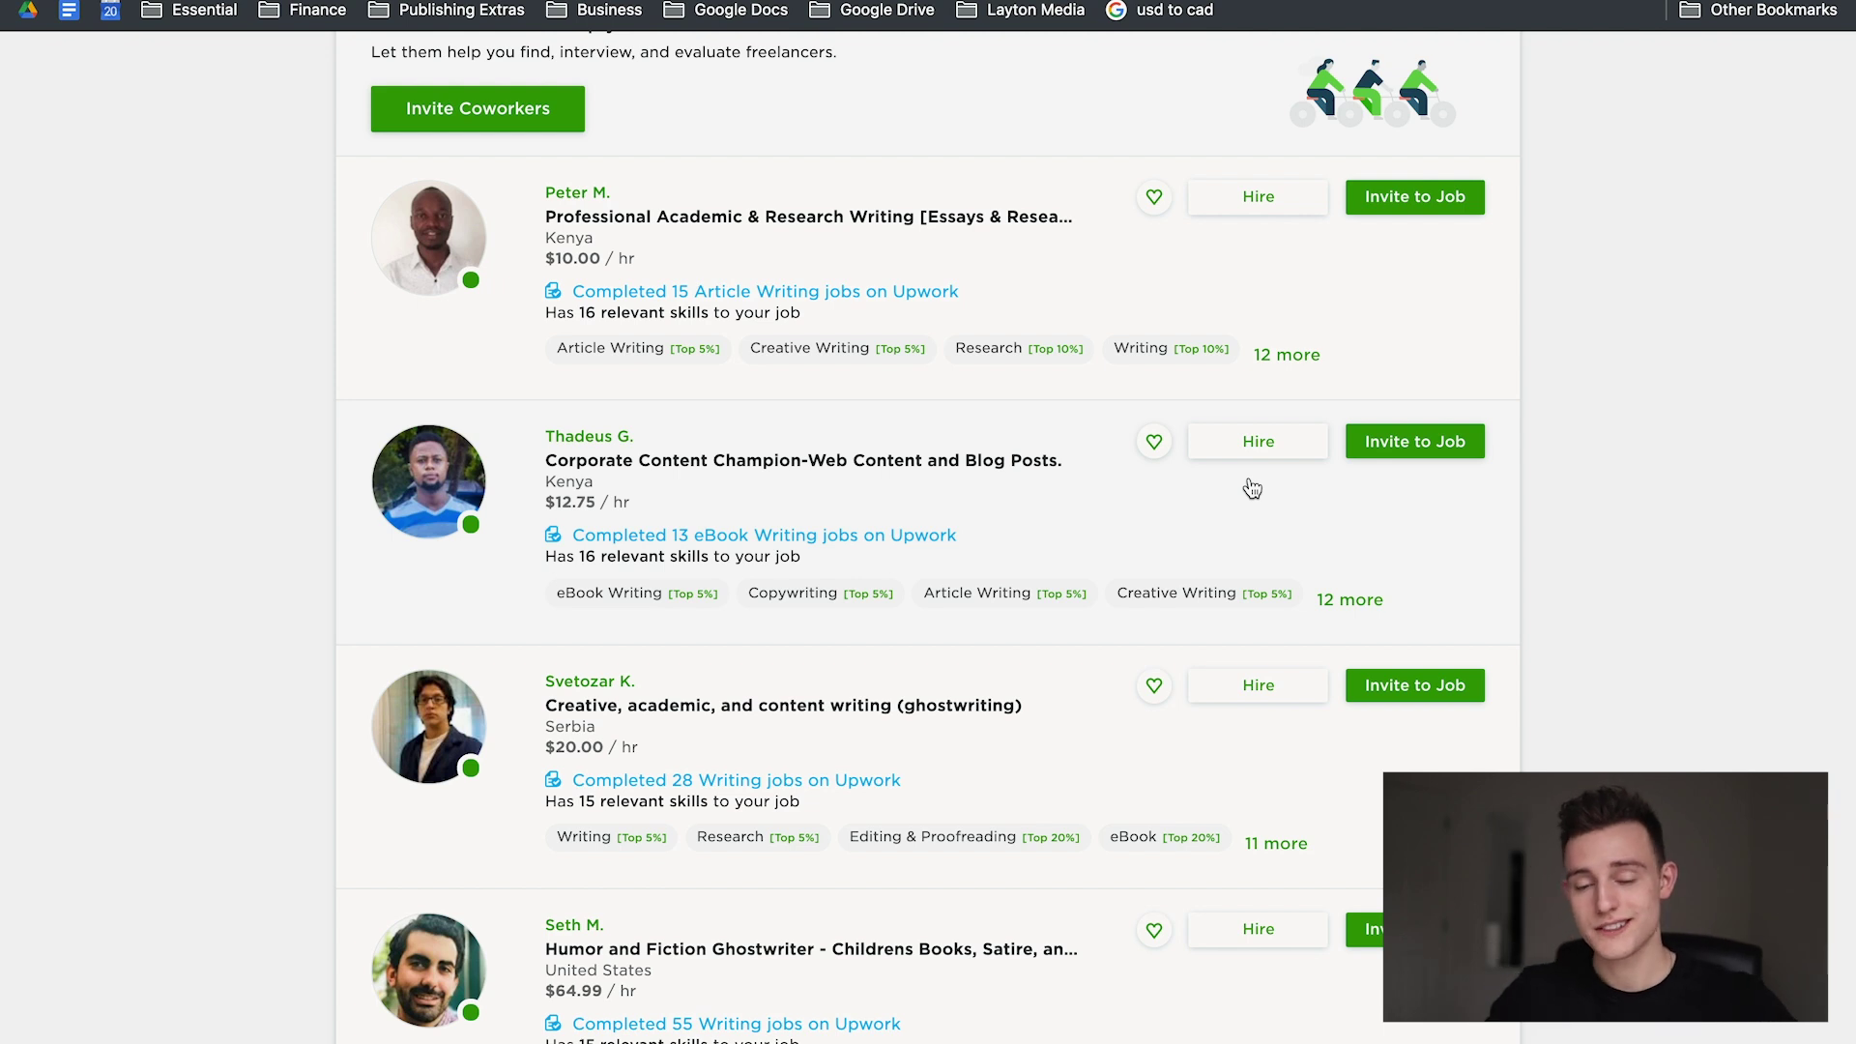
scroll(1253, 488, "down", 2)
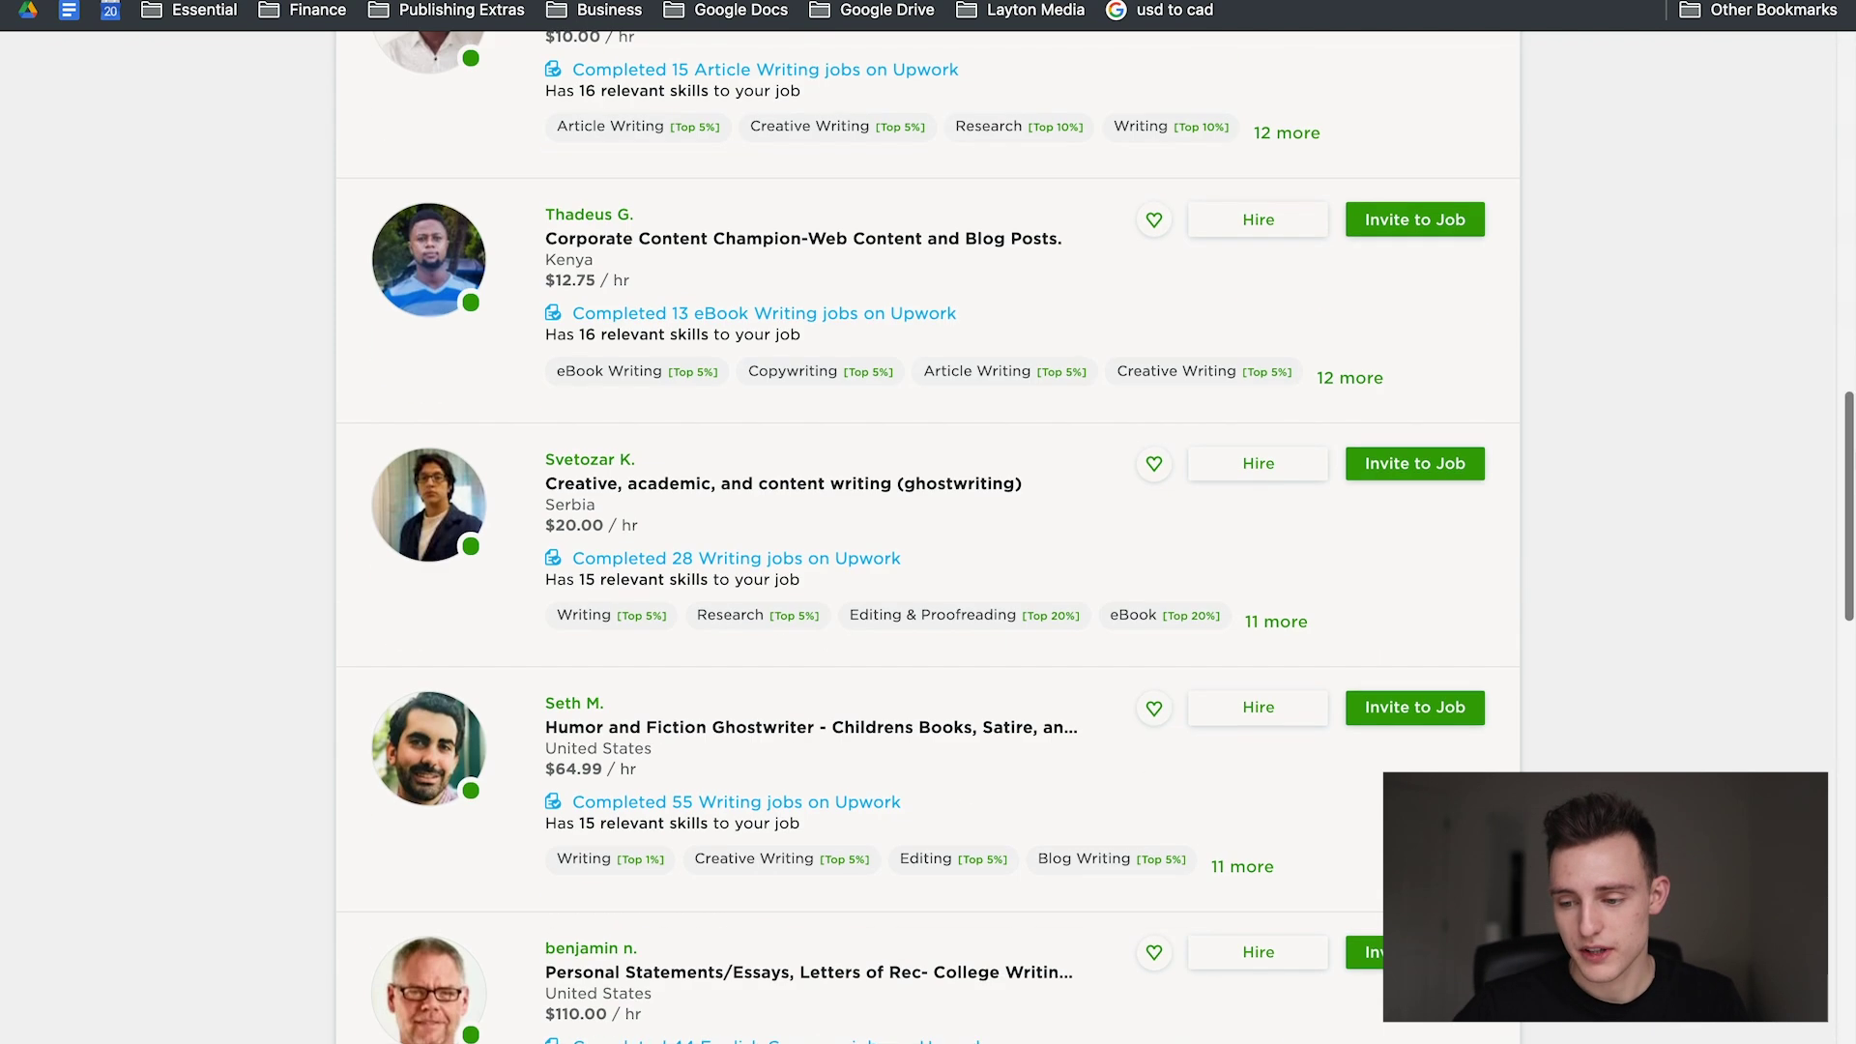
scroll(1253, 488, "up", 3)
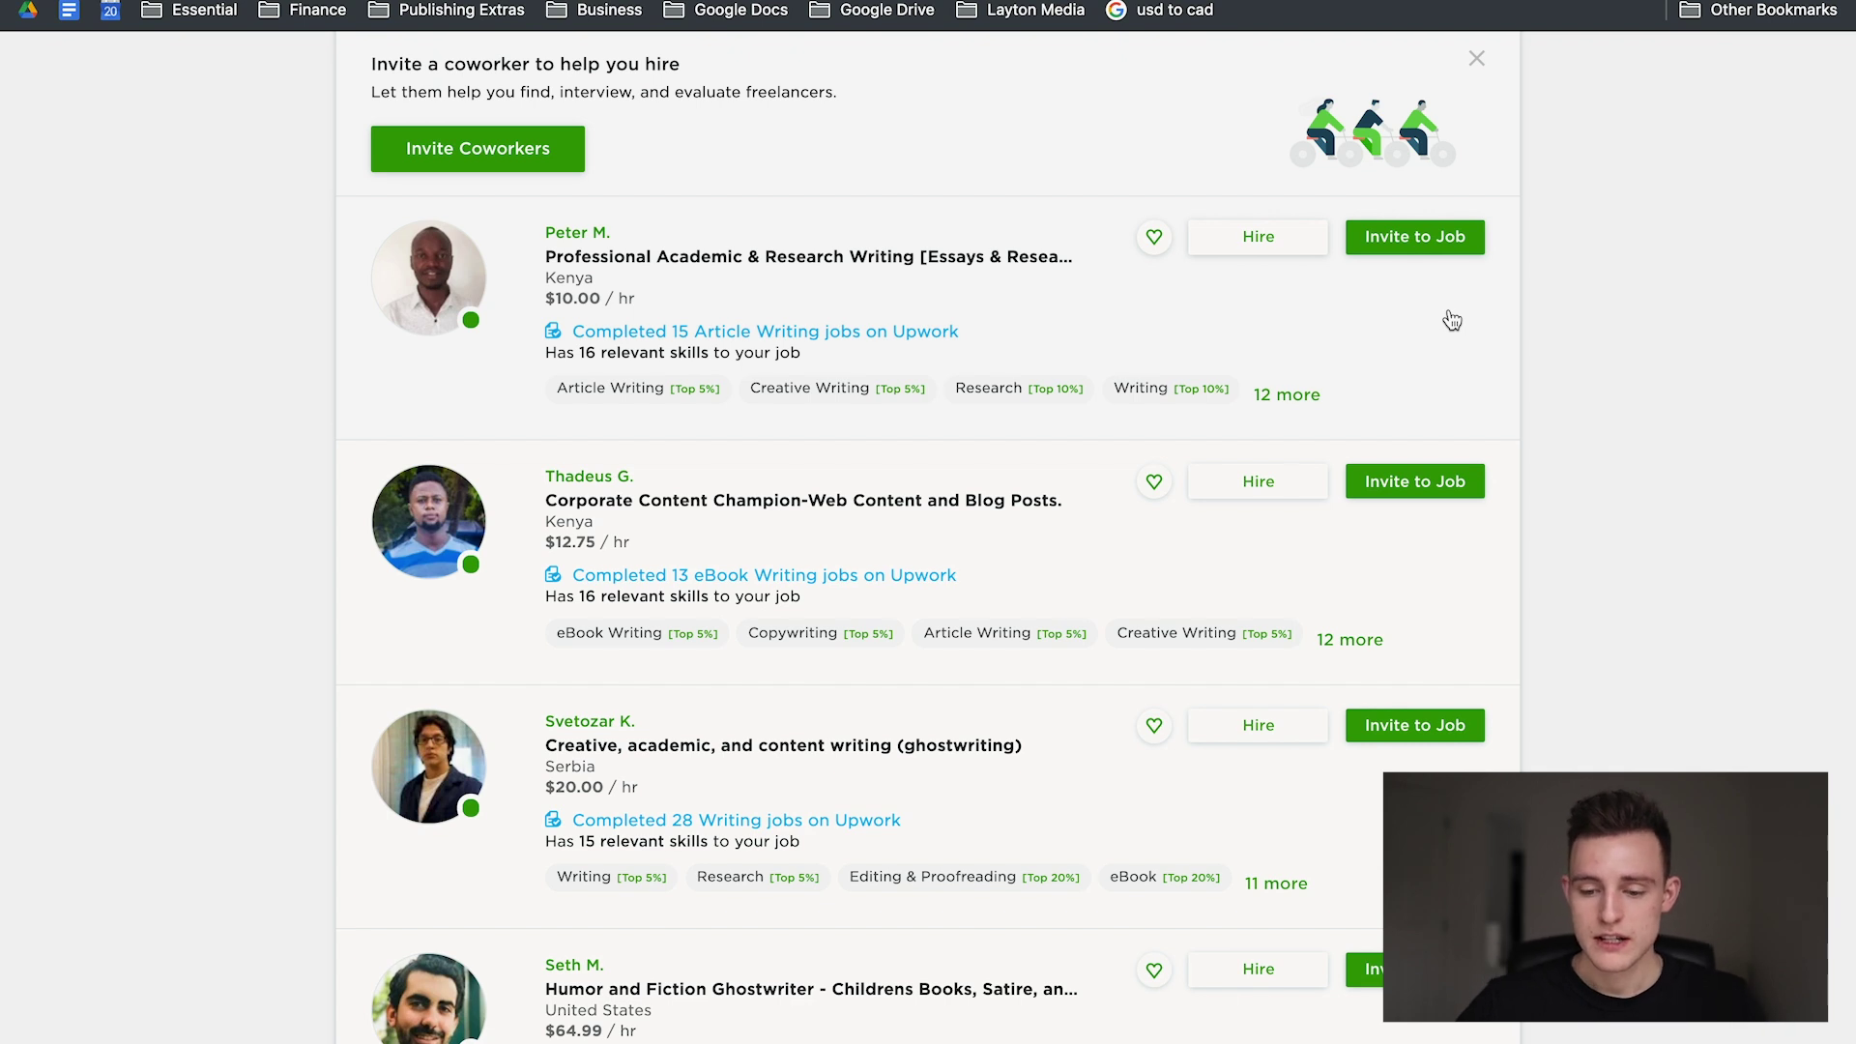
scroll(1473, 387, "down", 7)
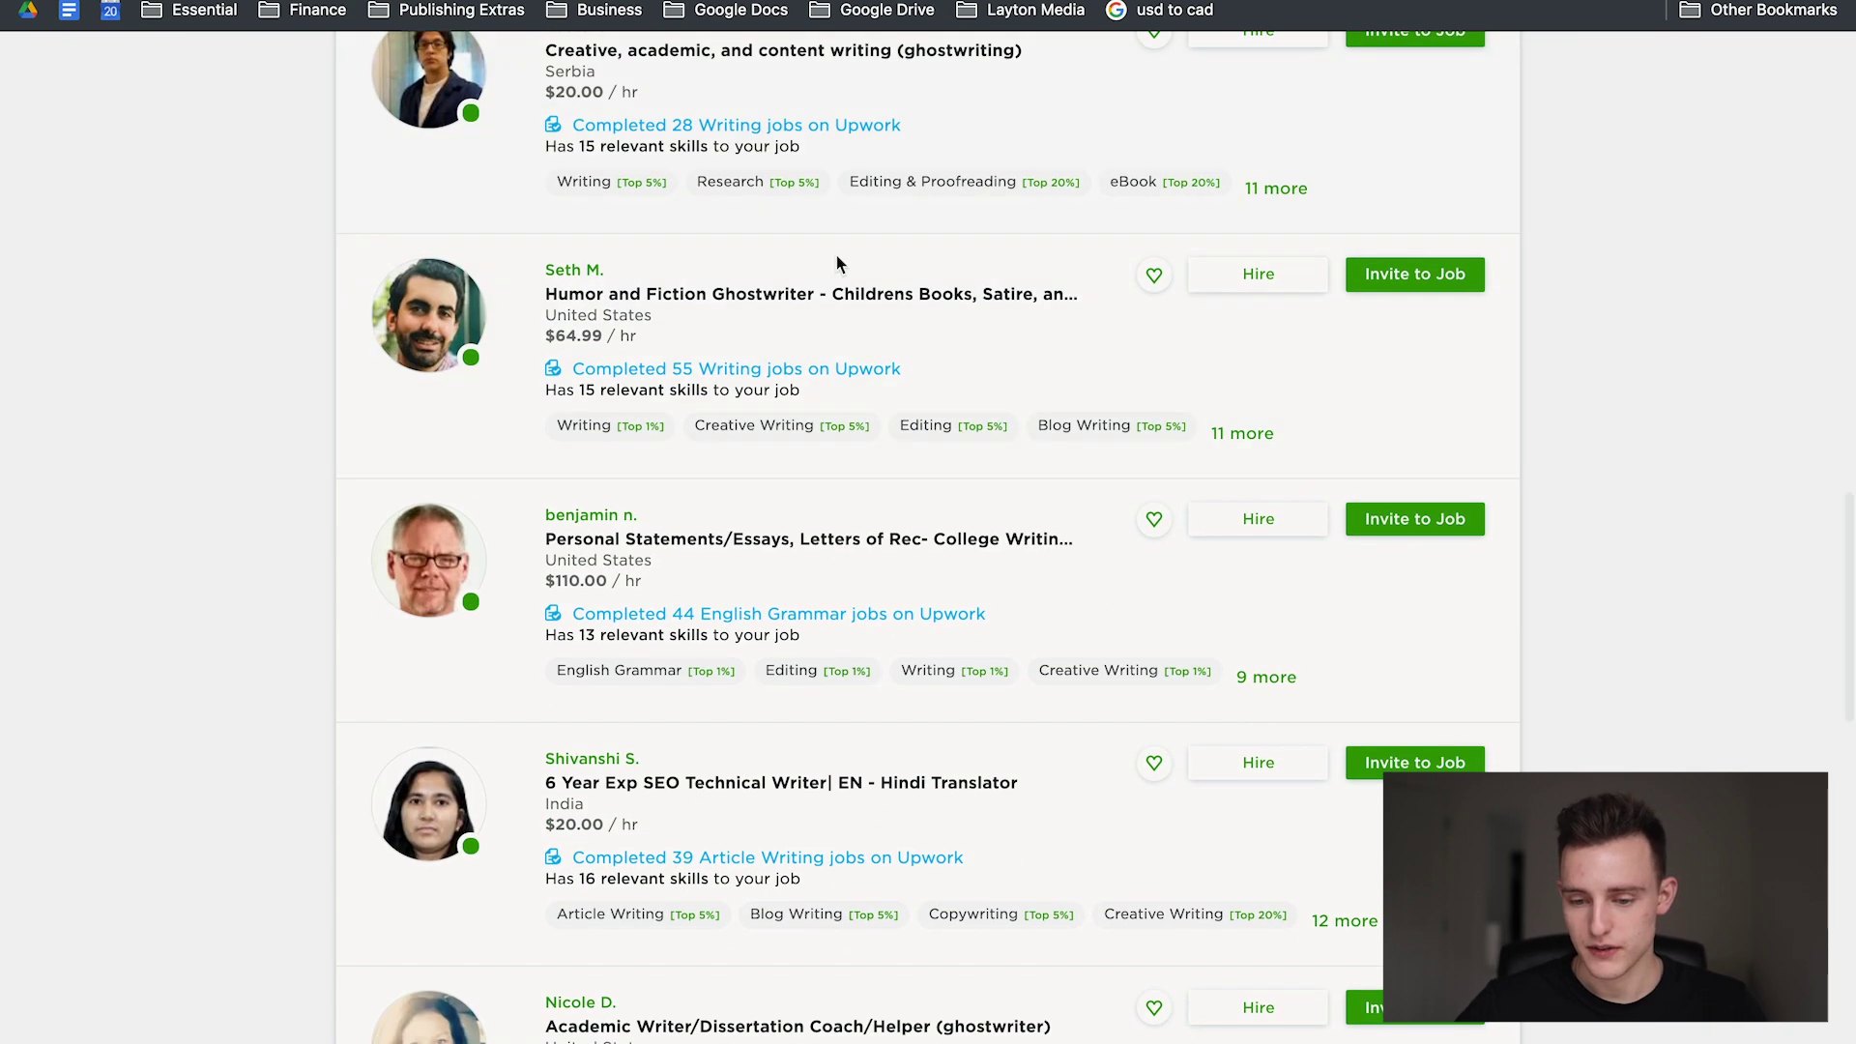
left_click(713, 560)
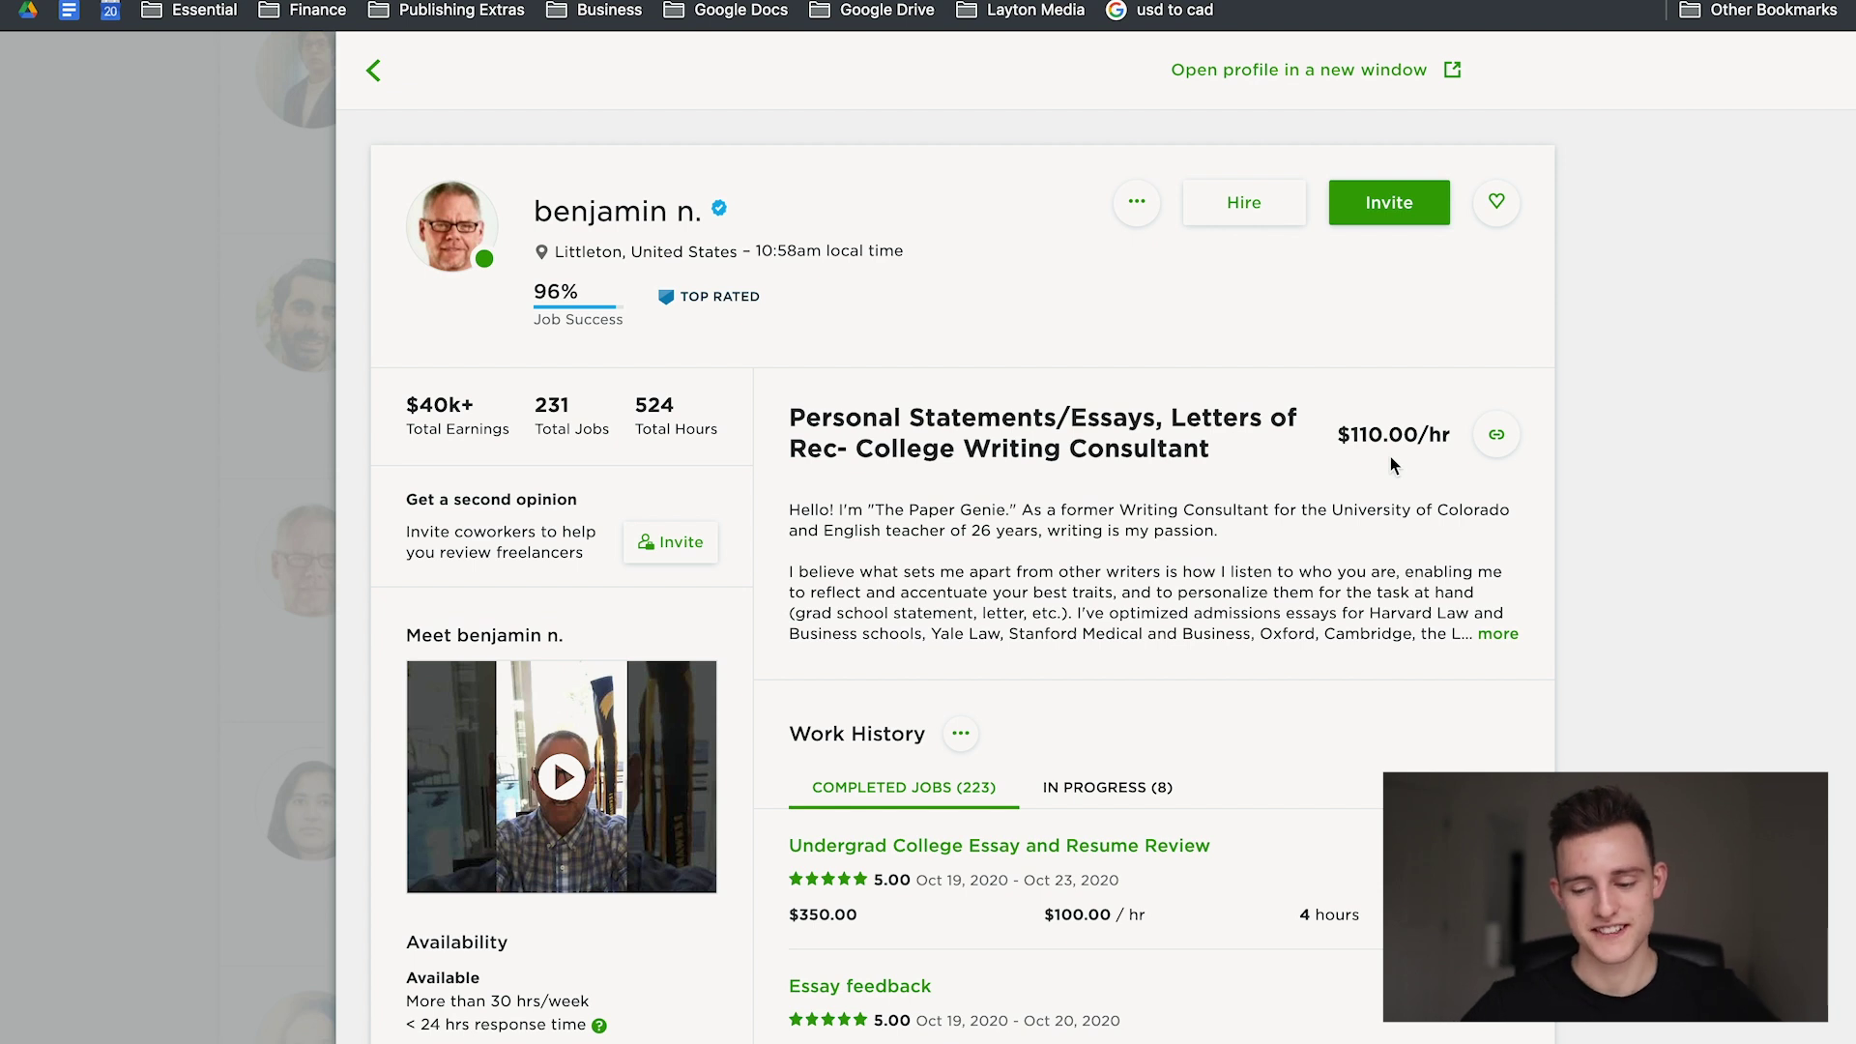
left_click(367, 71)
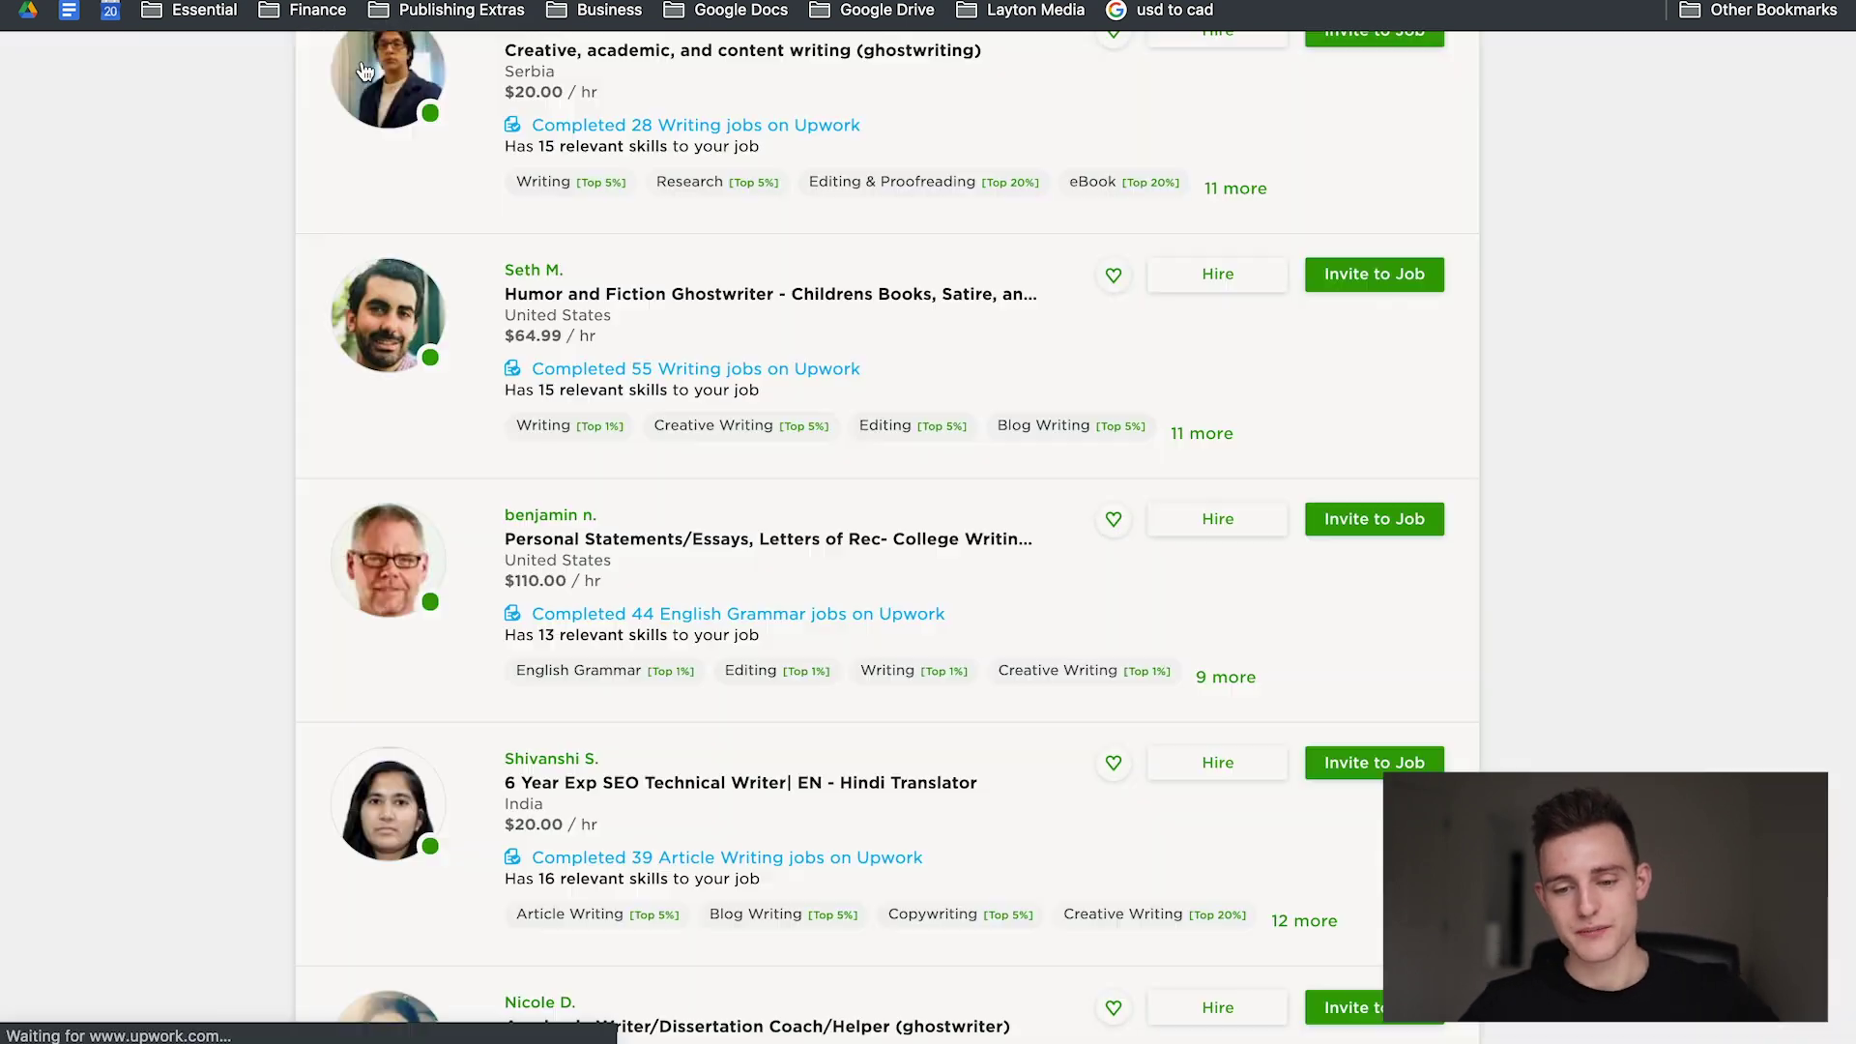
Step: Review the applied filter settings and compare the hourly rates and skills of the first matching writers
scroll(1076, 688, "down", 2)
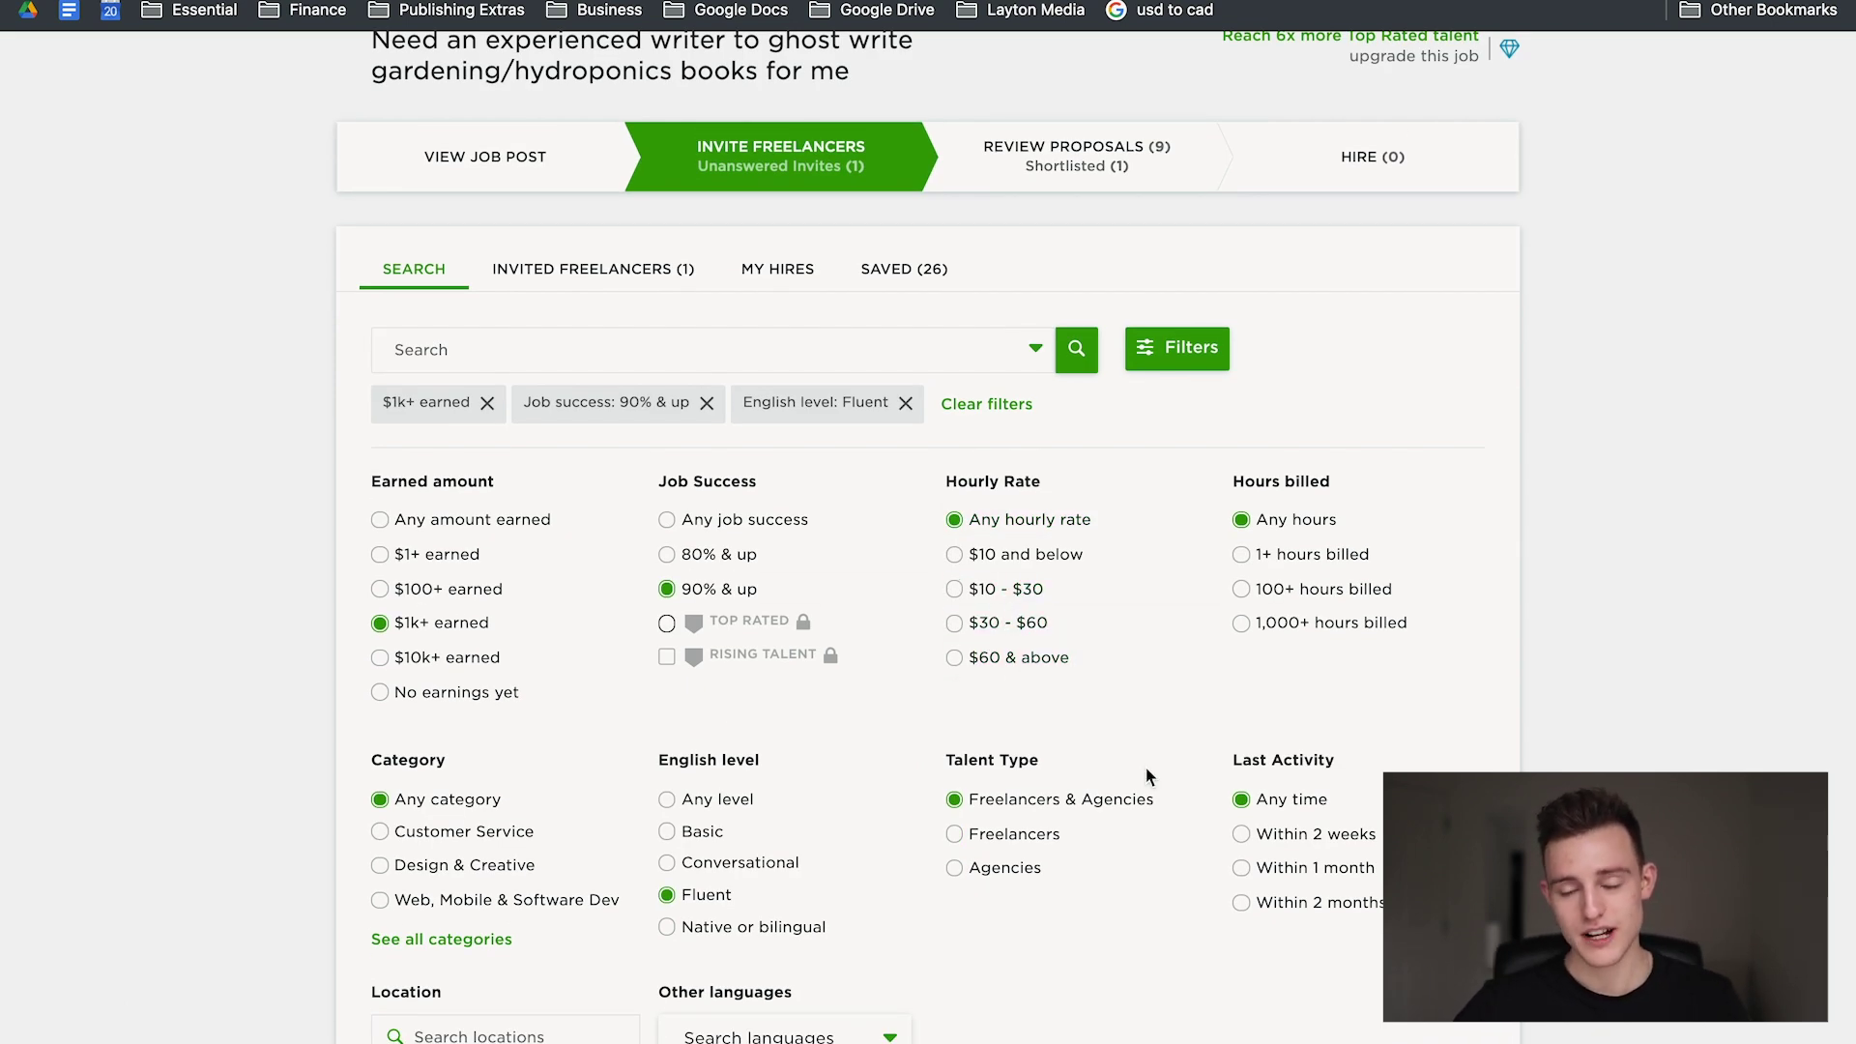
scroll(1148, 777, "down", 3)
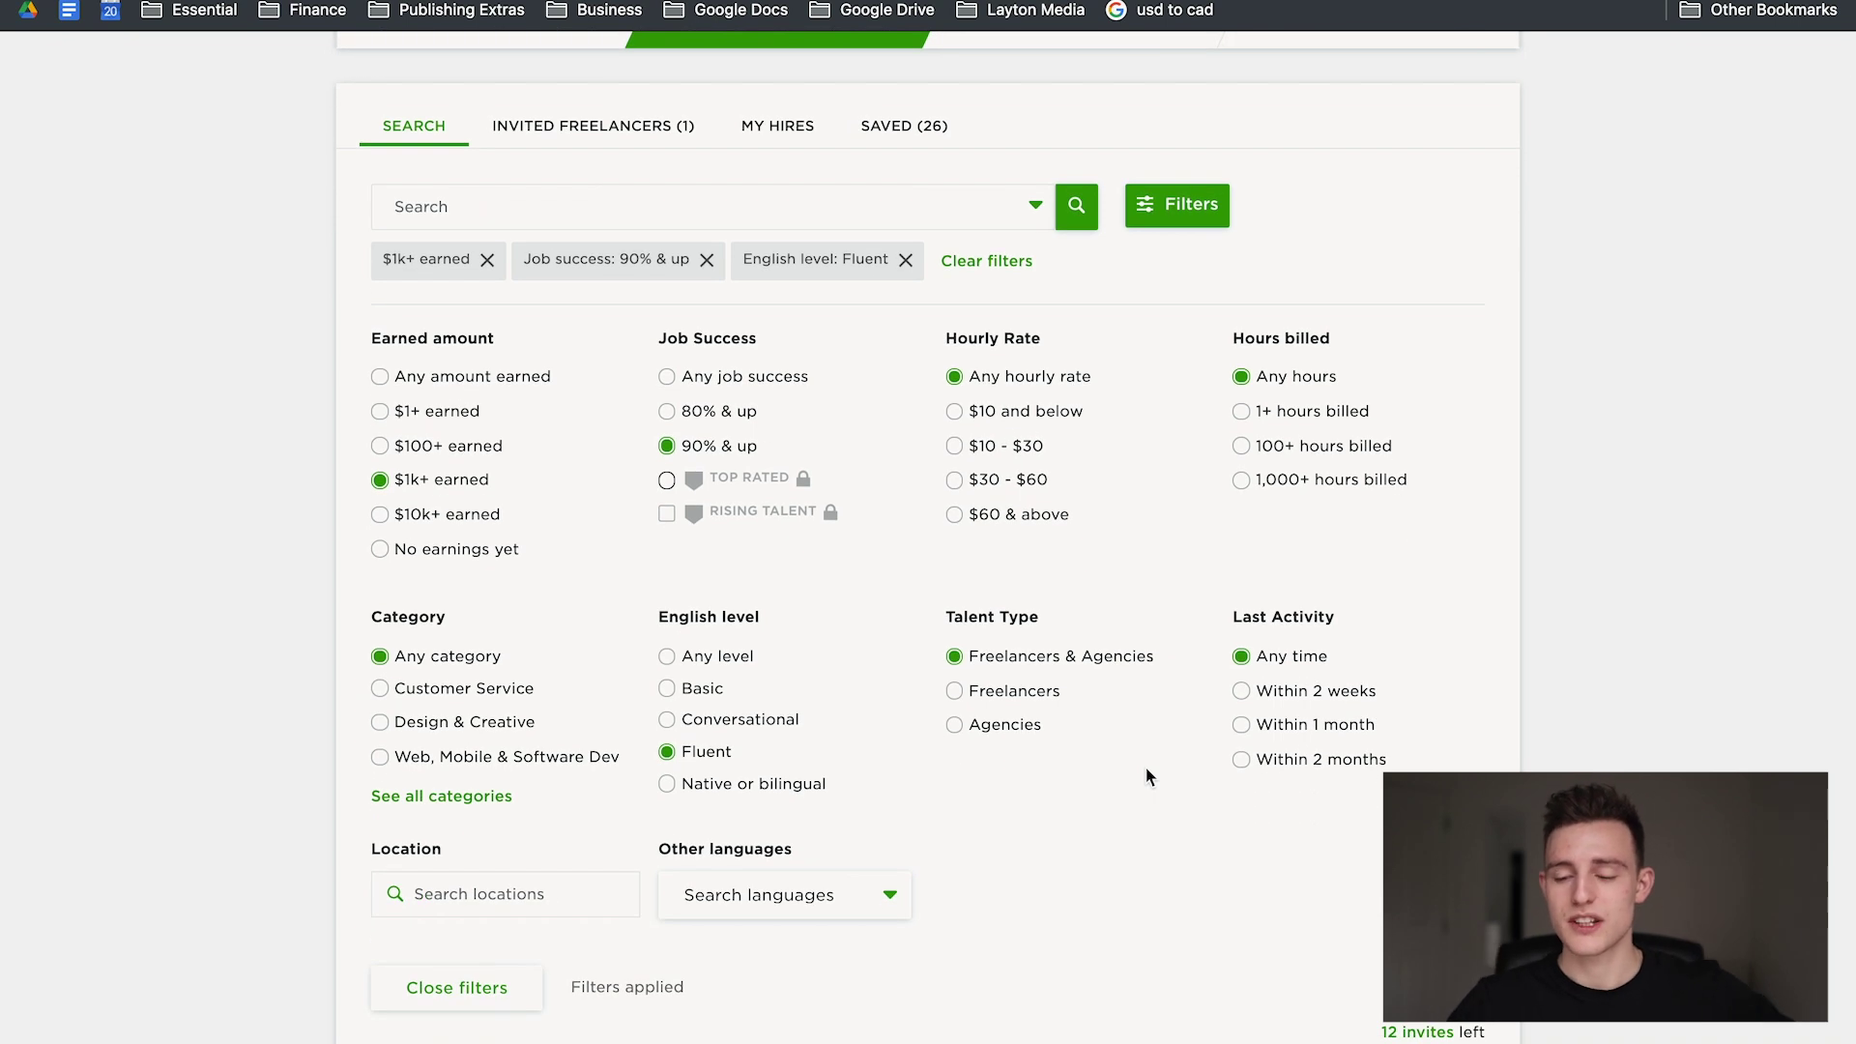
scroll(1148, 776, "down", 2)
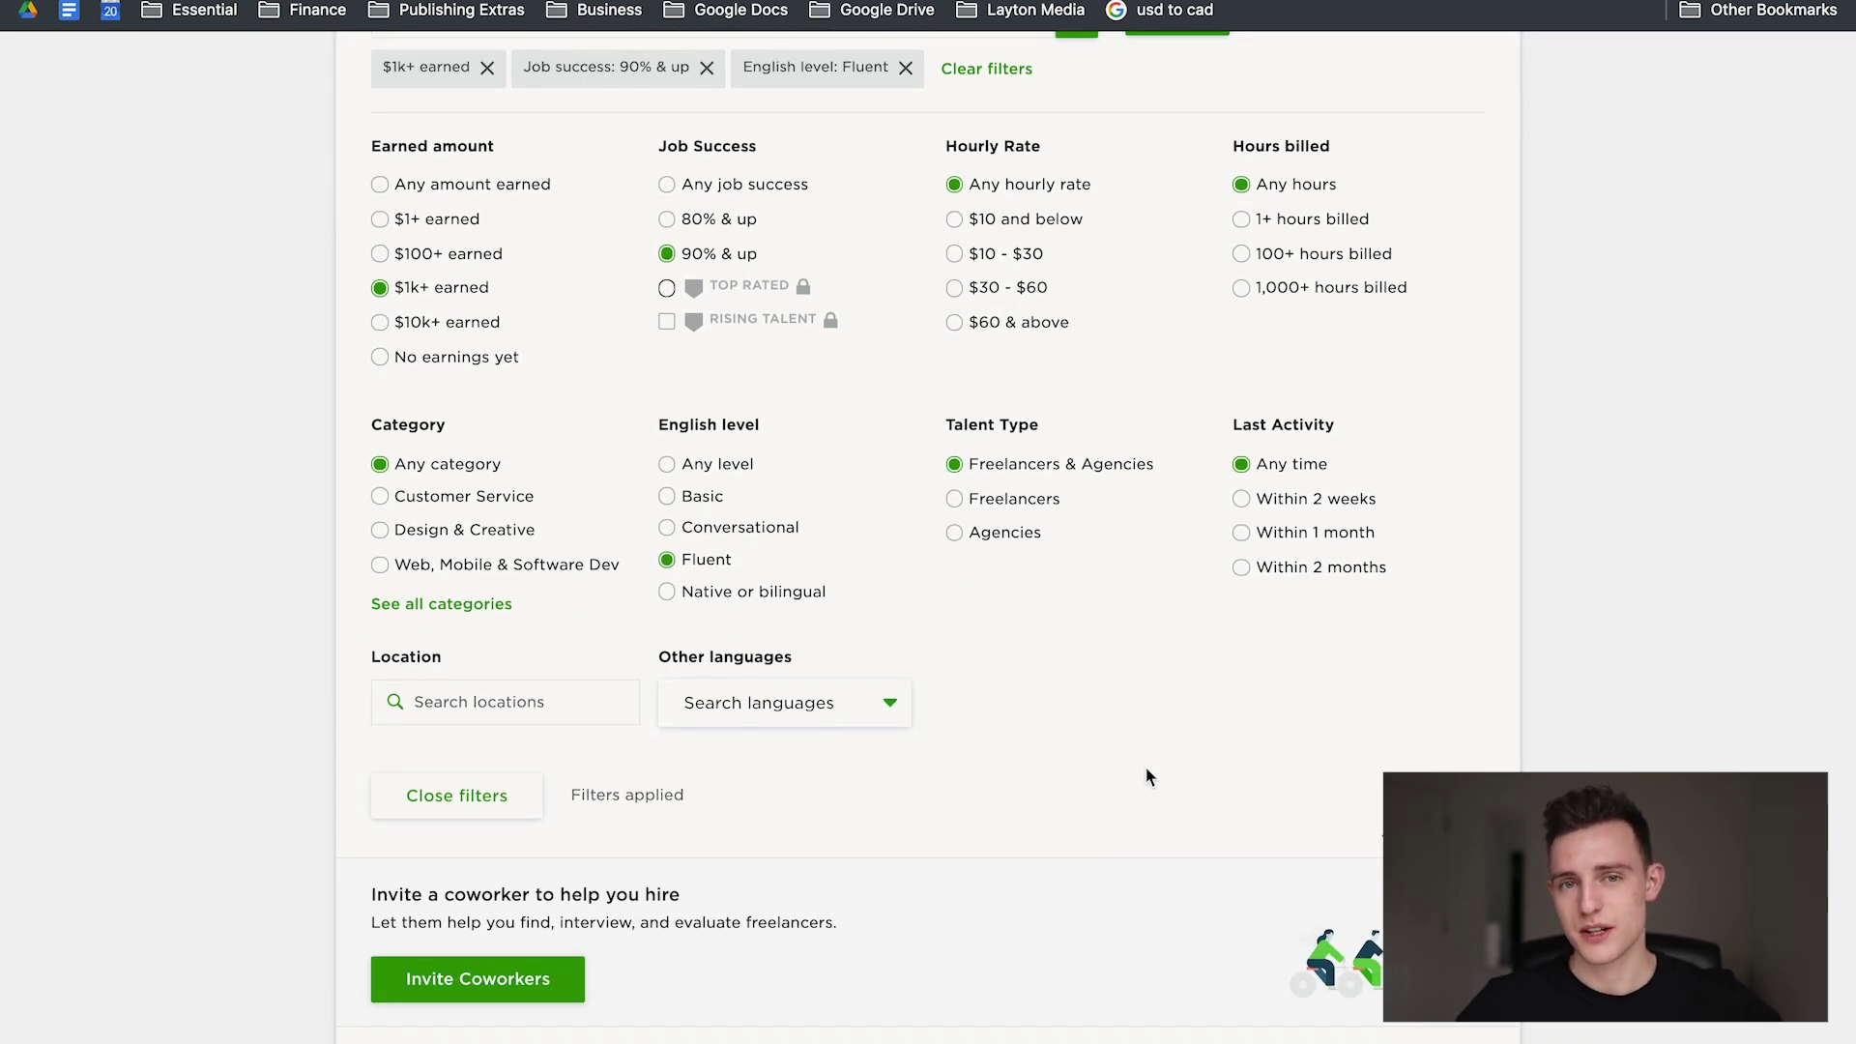
scroll(1222, 787, "up", 3)
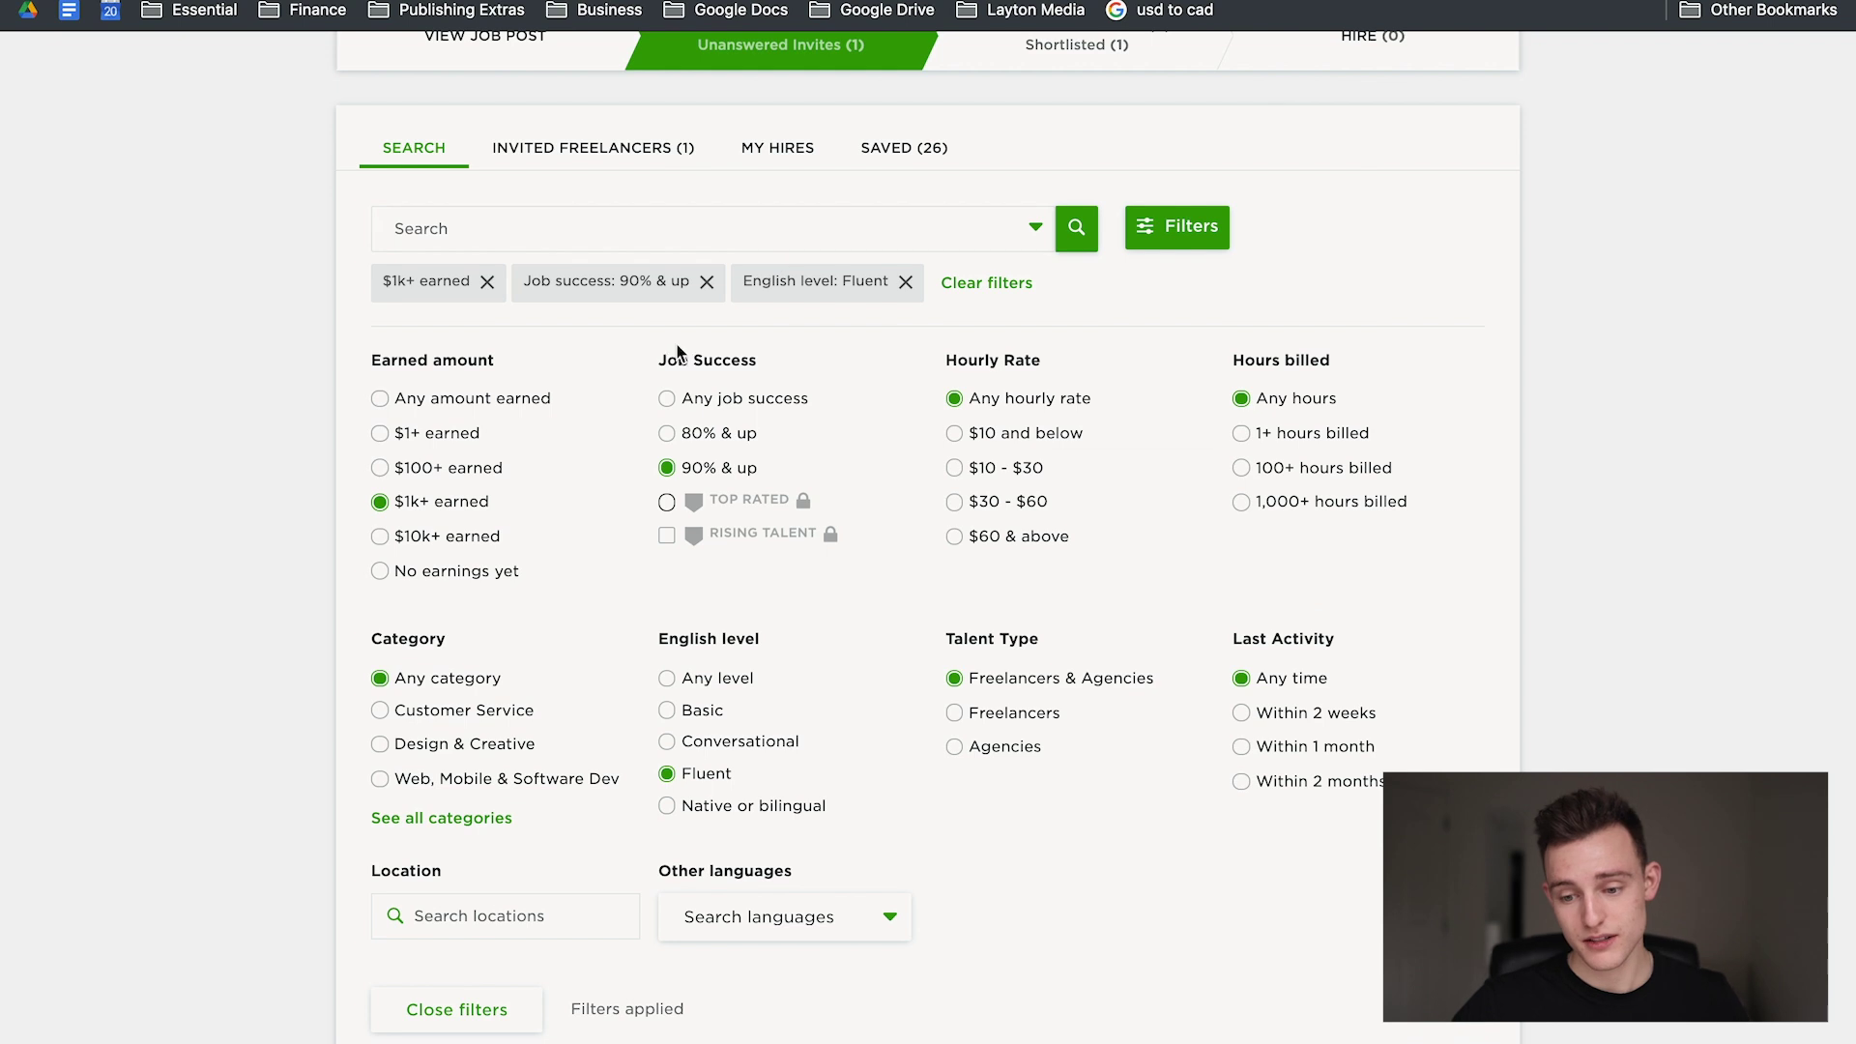
scroll(1165, 698, "down", 5)
scroll(1164, 698, "down", 5)
scroll(1048, 502, "down", 7)
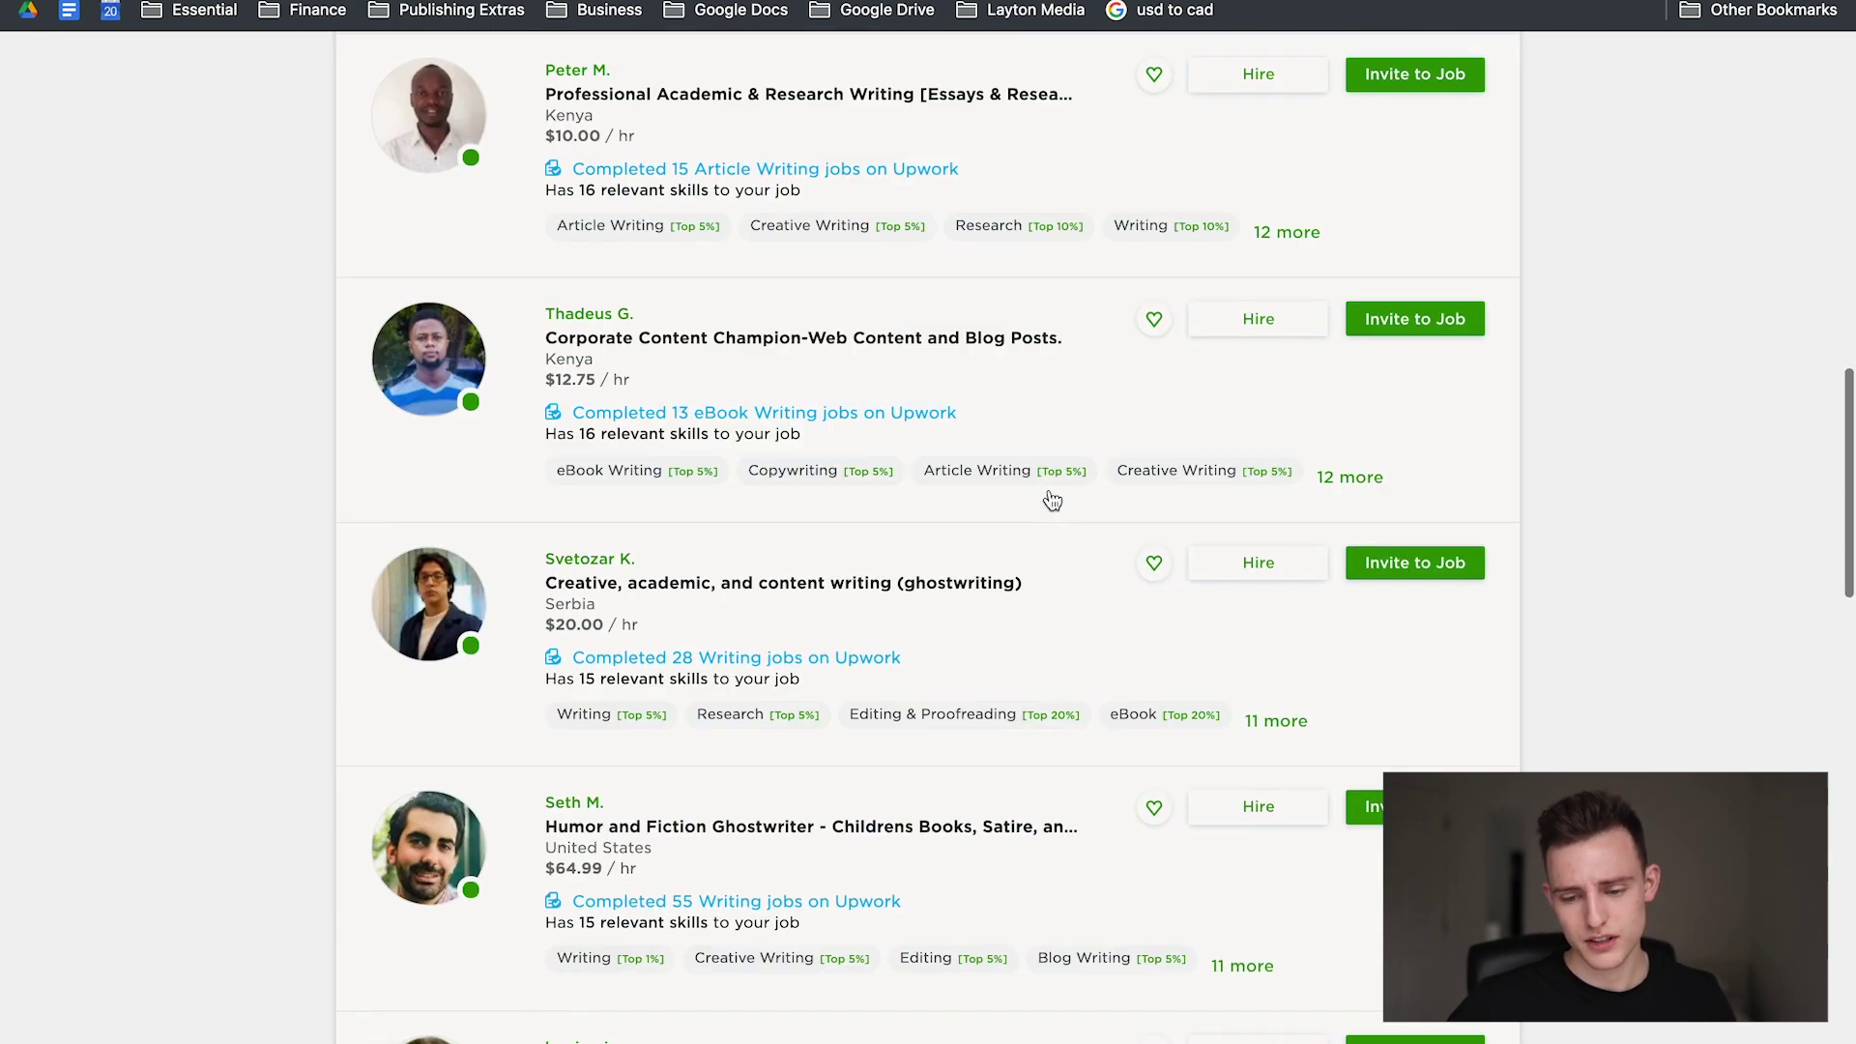
scroll(1052, 498, "up", 2)
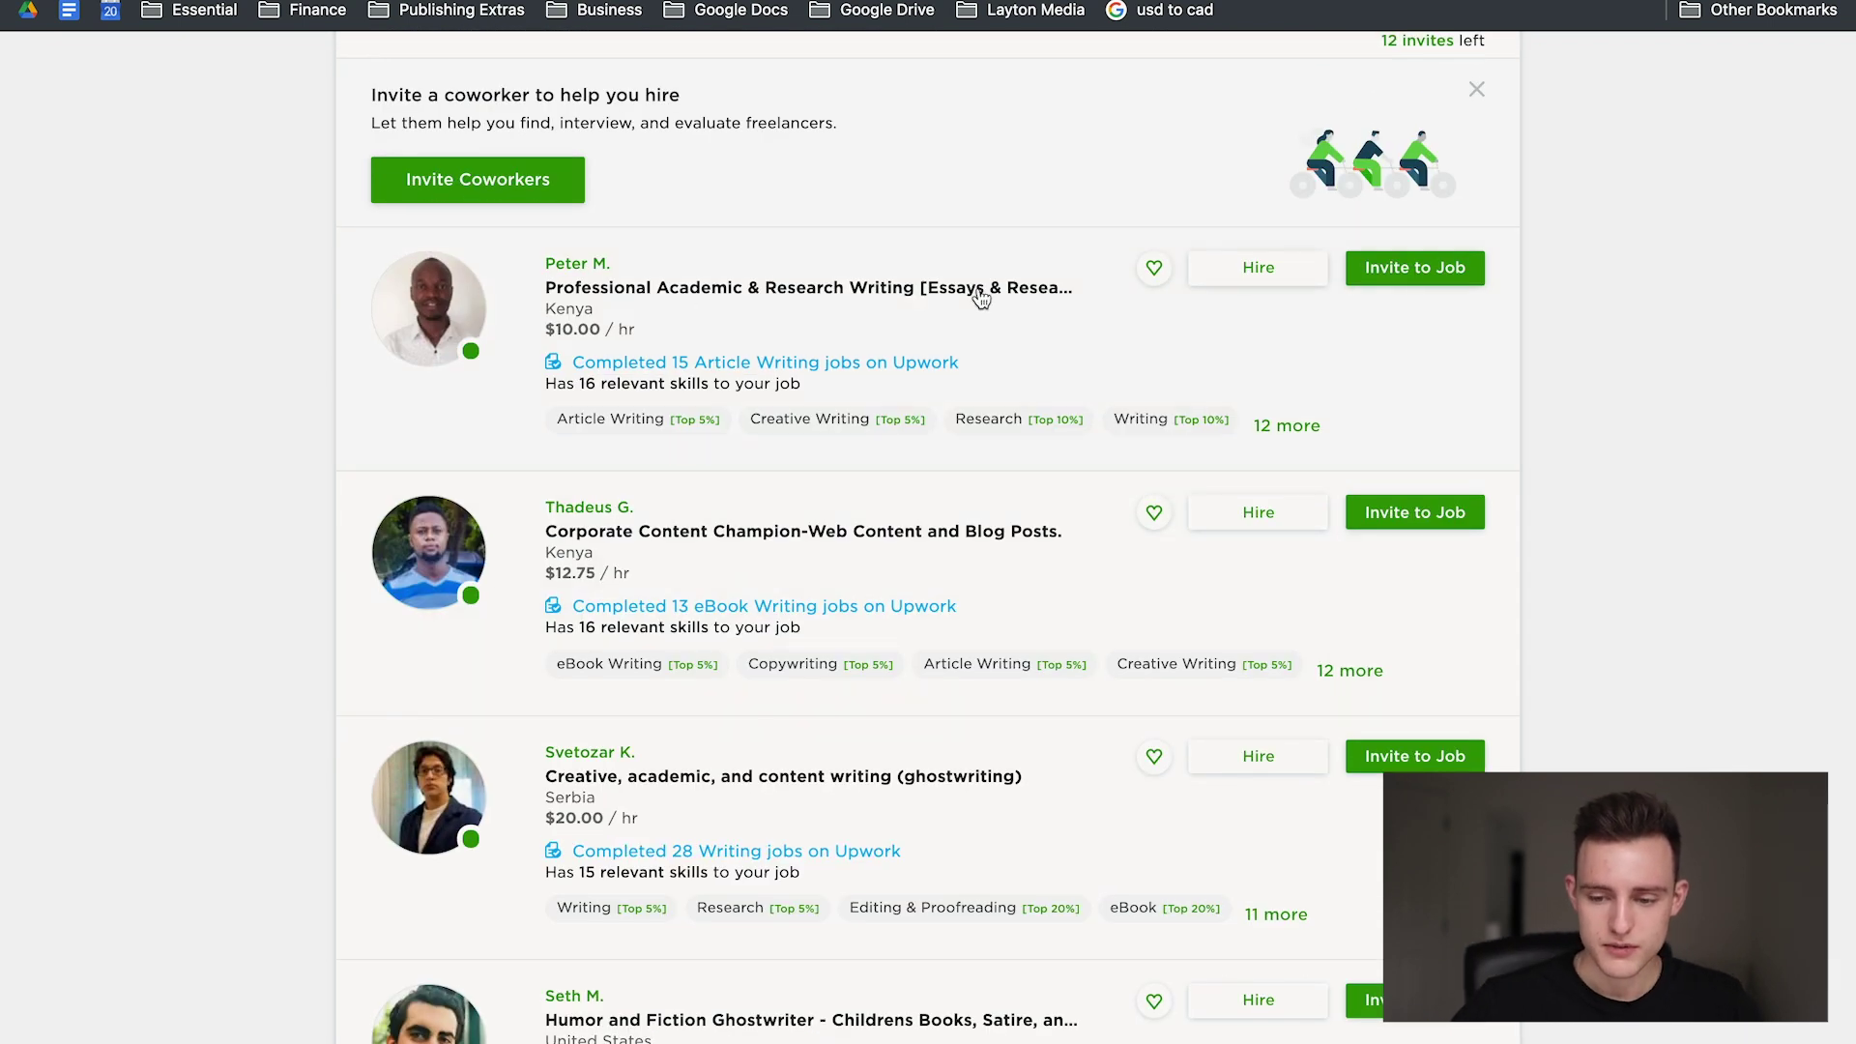
Step: Check the profile of the academic and research writer from Kenya, then return to the results
left_click(723, 315)
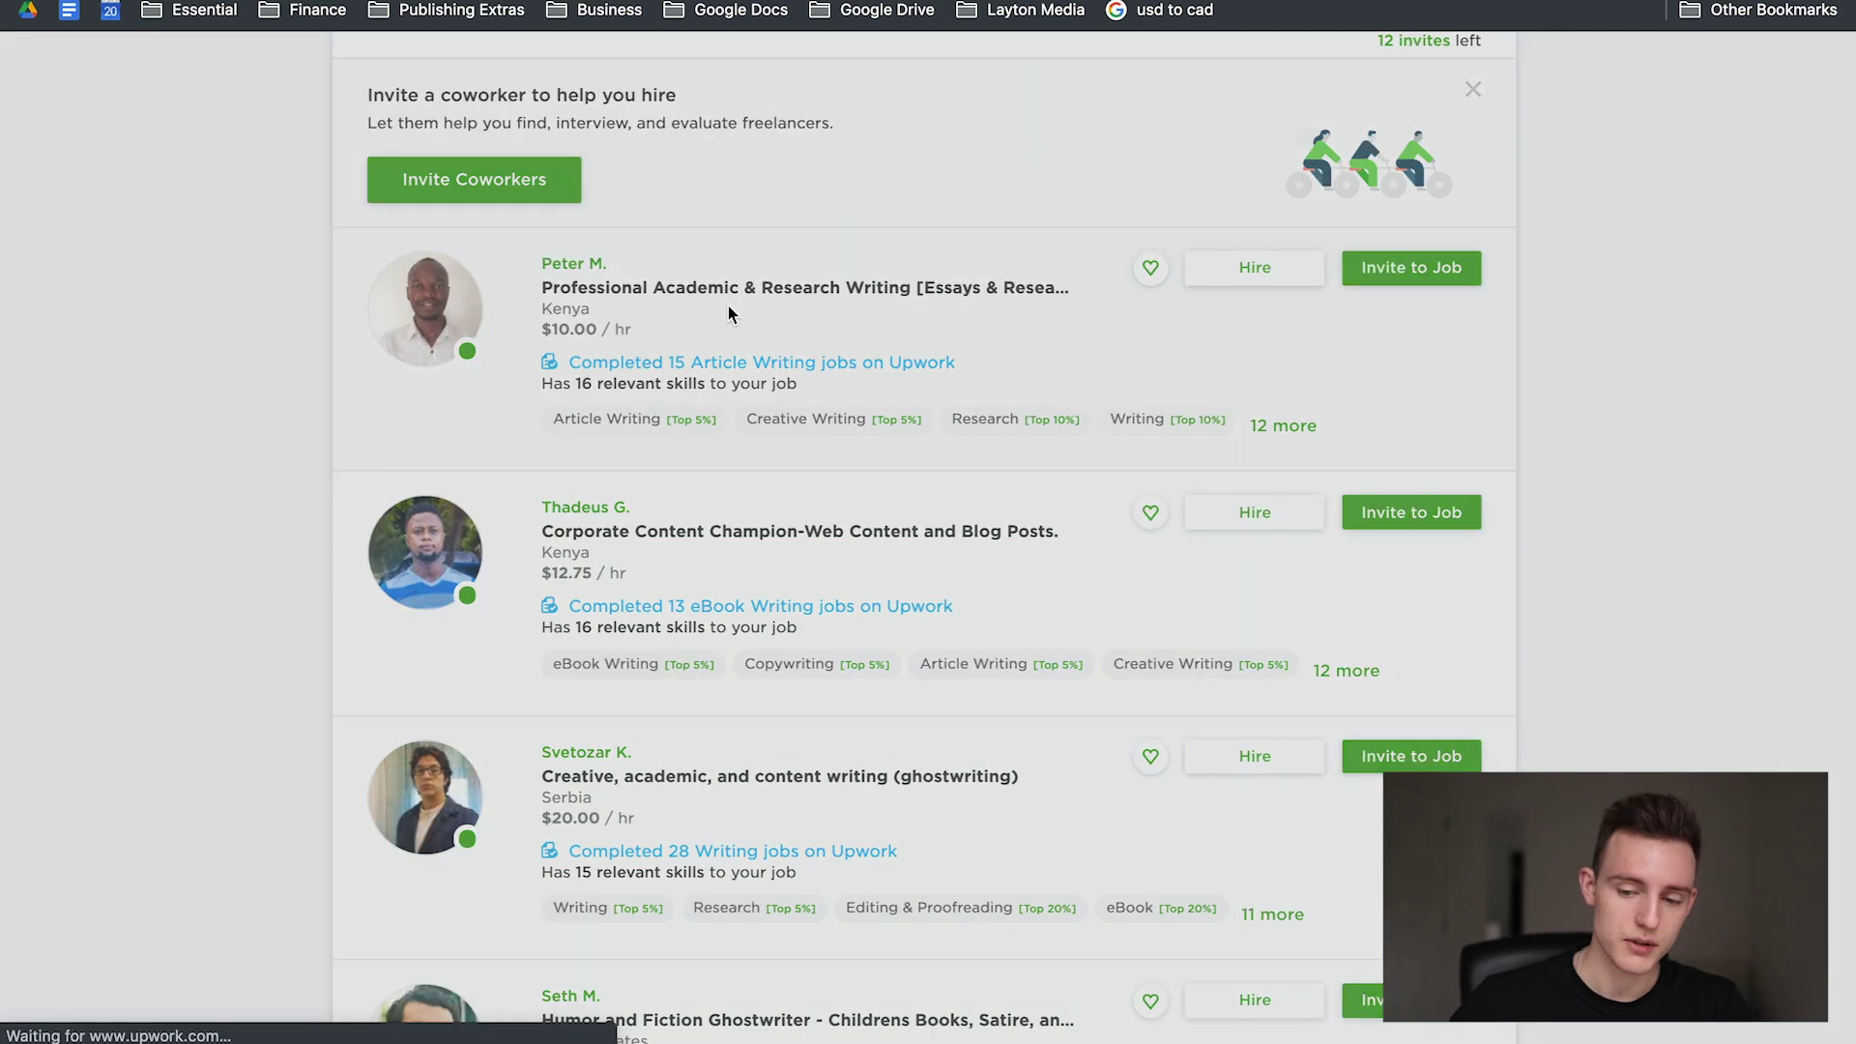
scroll(837, 586, "down", 4)
scroll(837, 586, "up", 5)
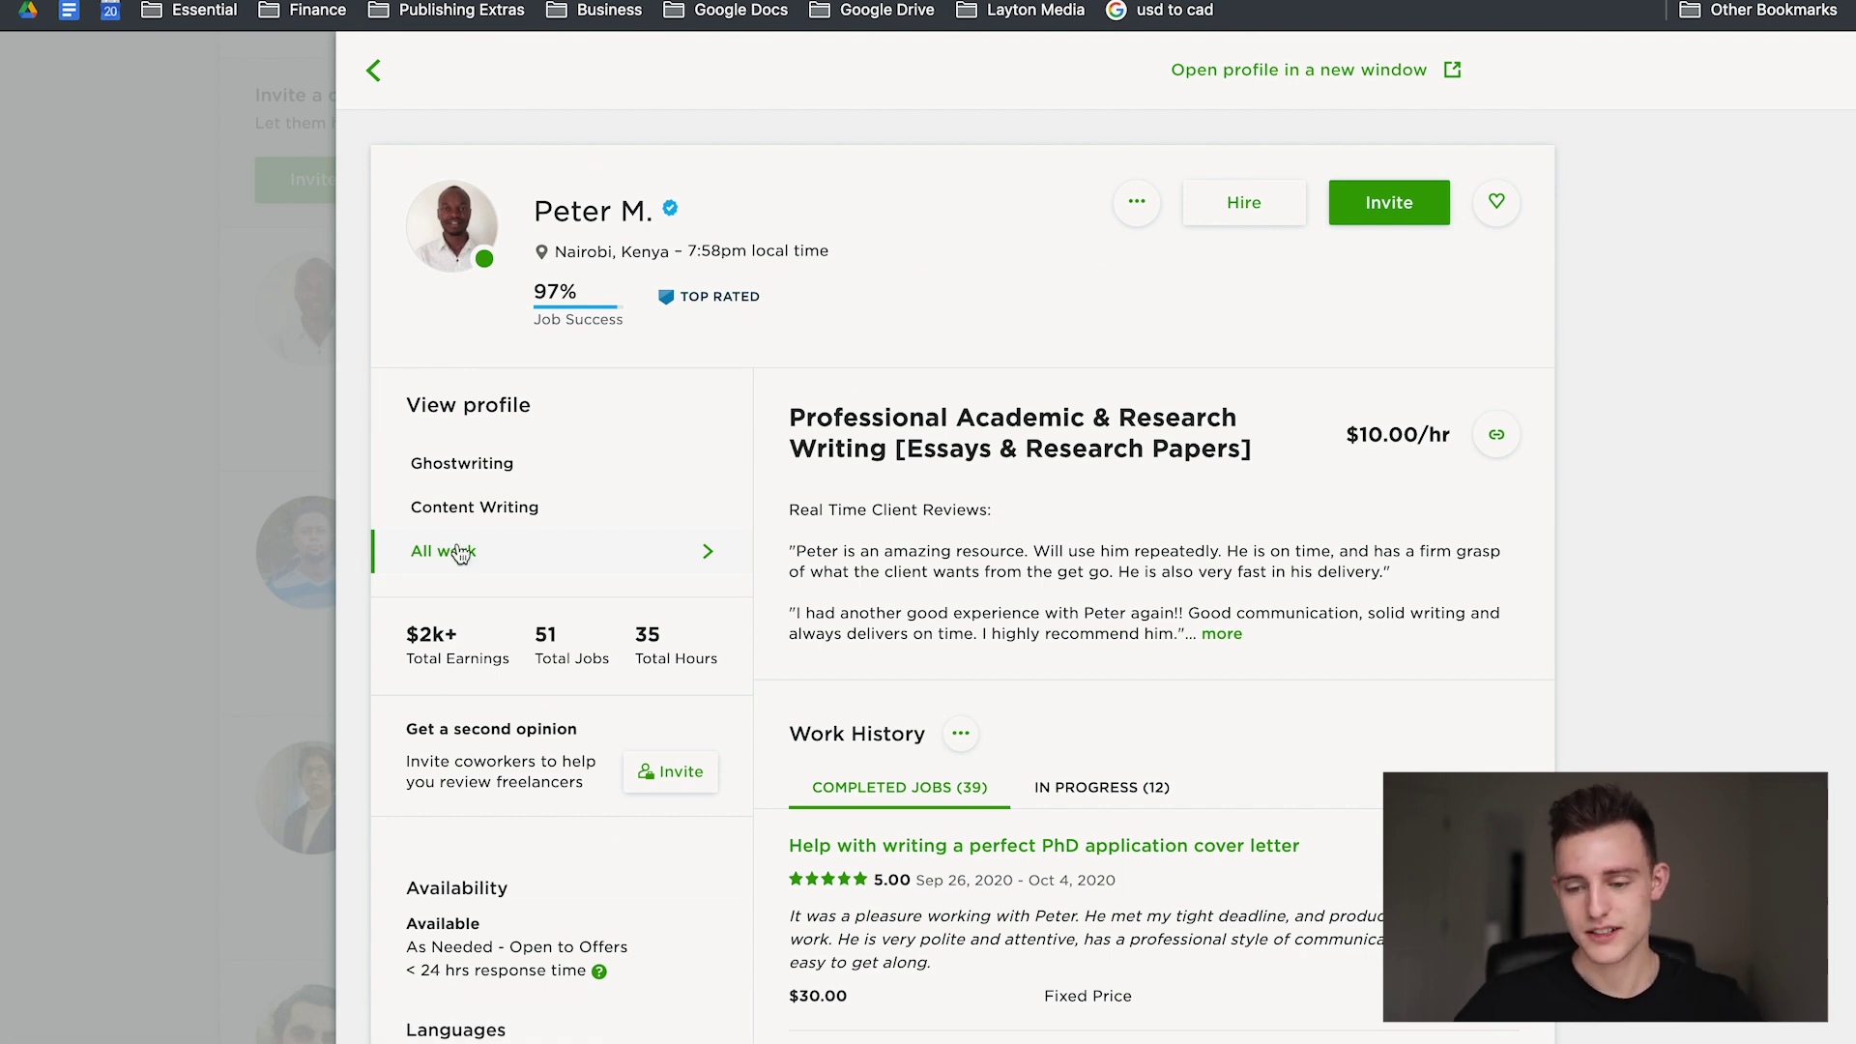
left_click(268, 288)
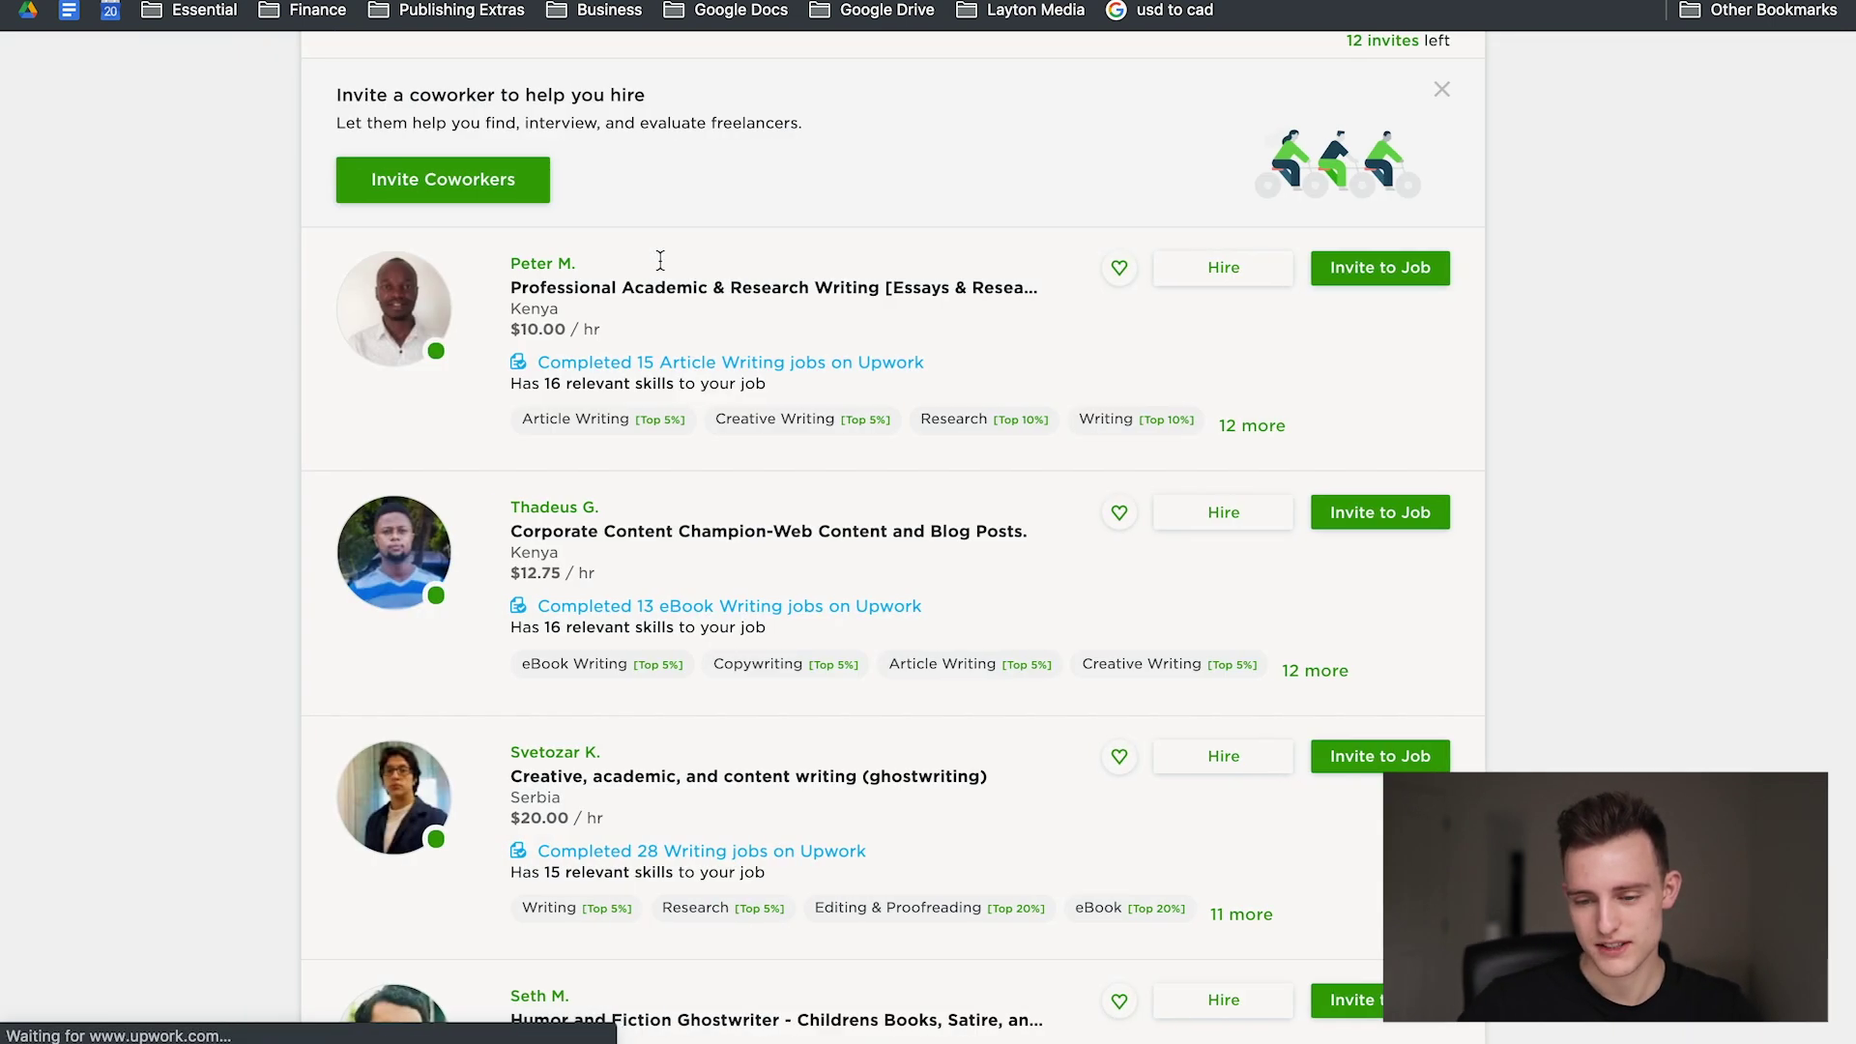
Step: Raise the earned amount filter to $10k+ and look through the first page of matching freelancers
scroll(650, 331, "up", 6)
left_click(391, 97)
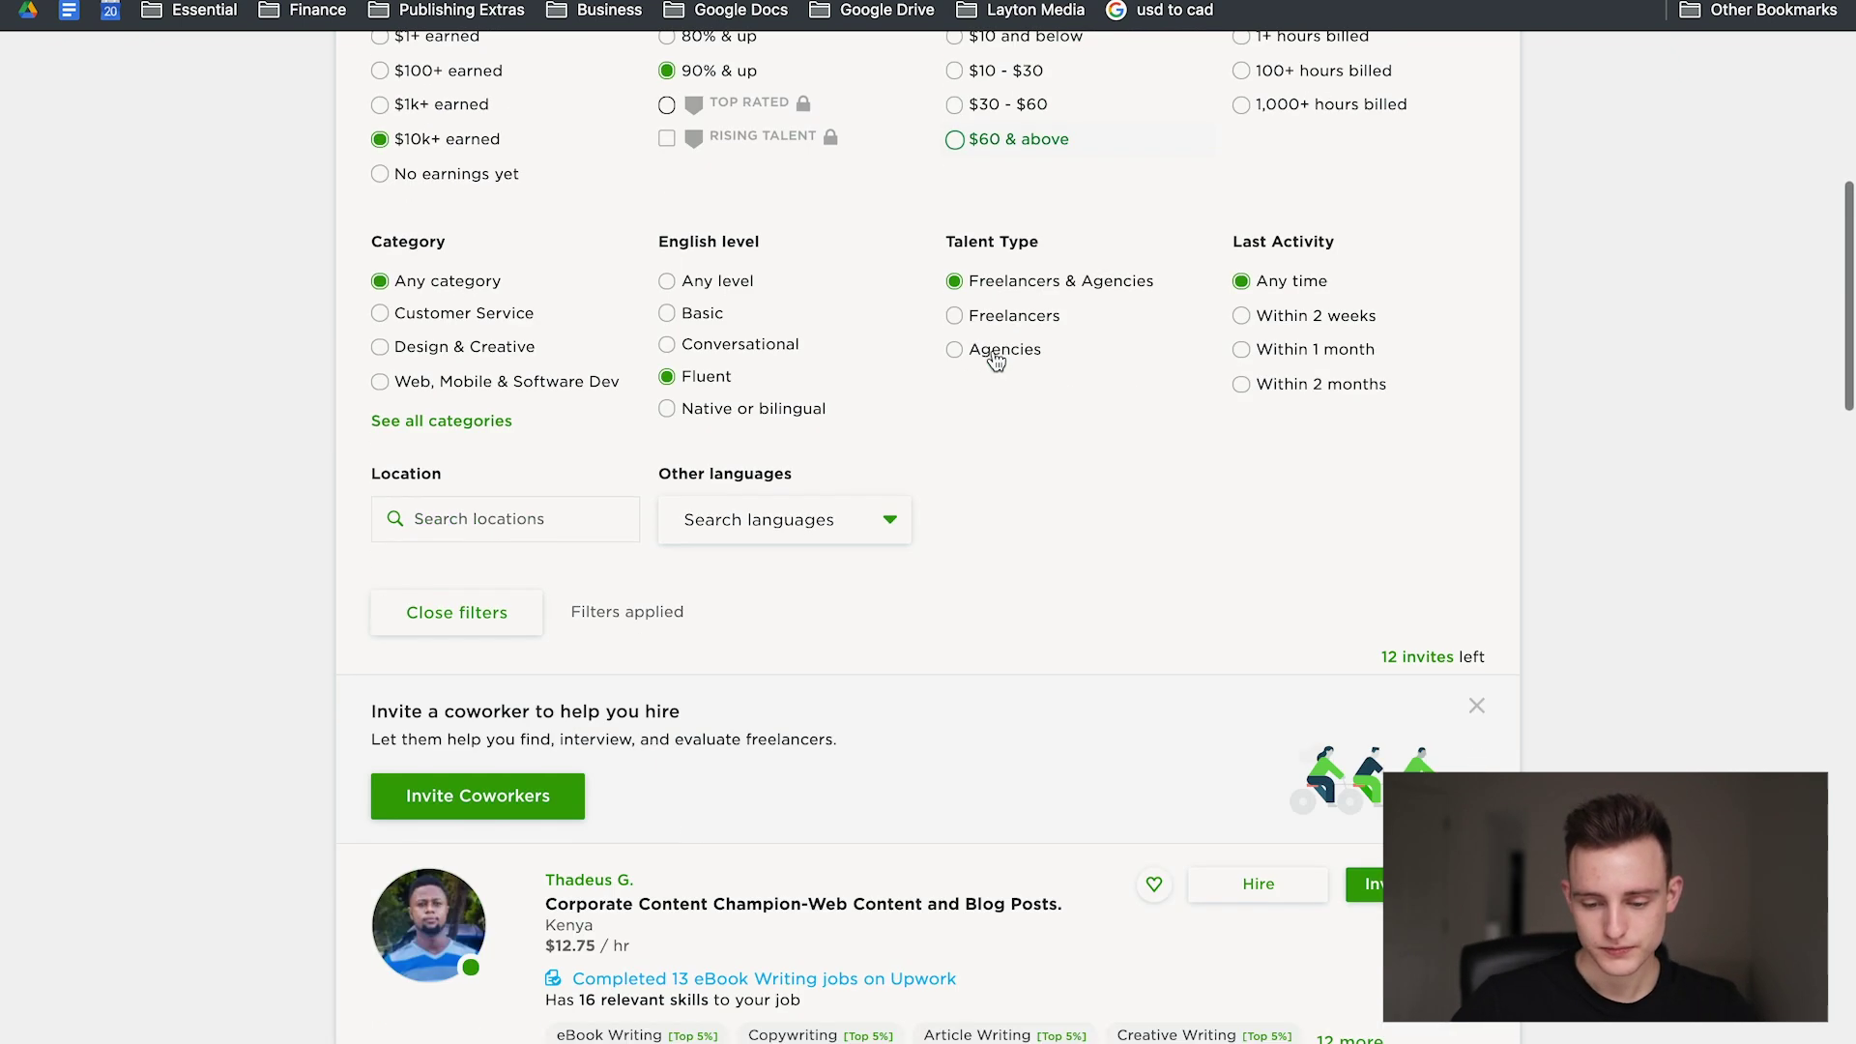
scroll(993, 360, "down", 6)
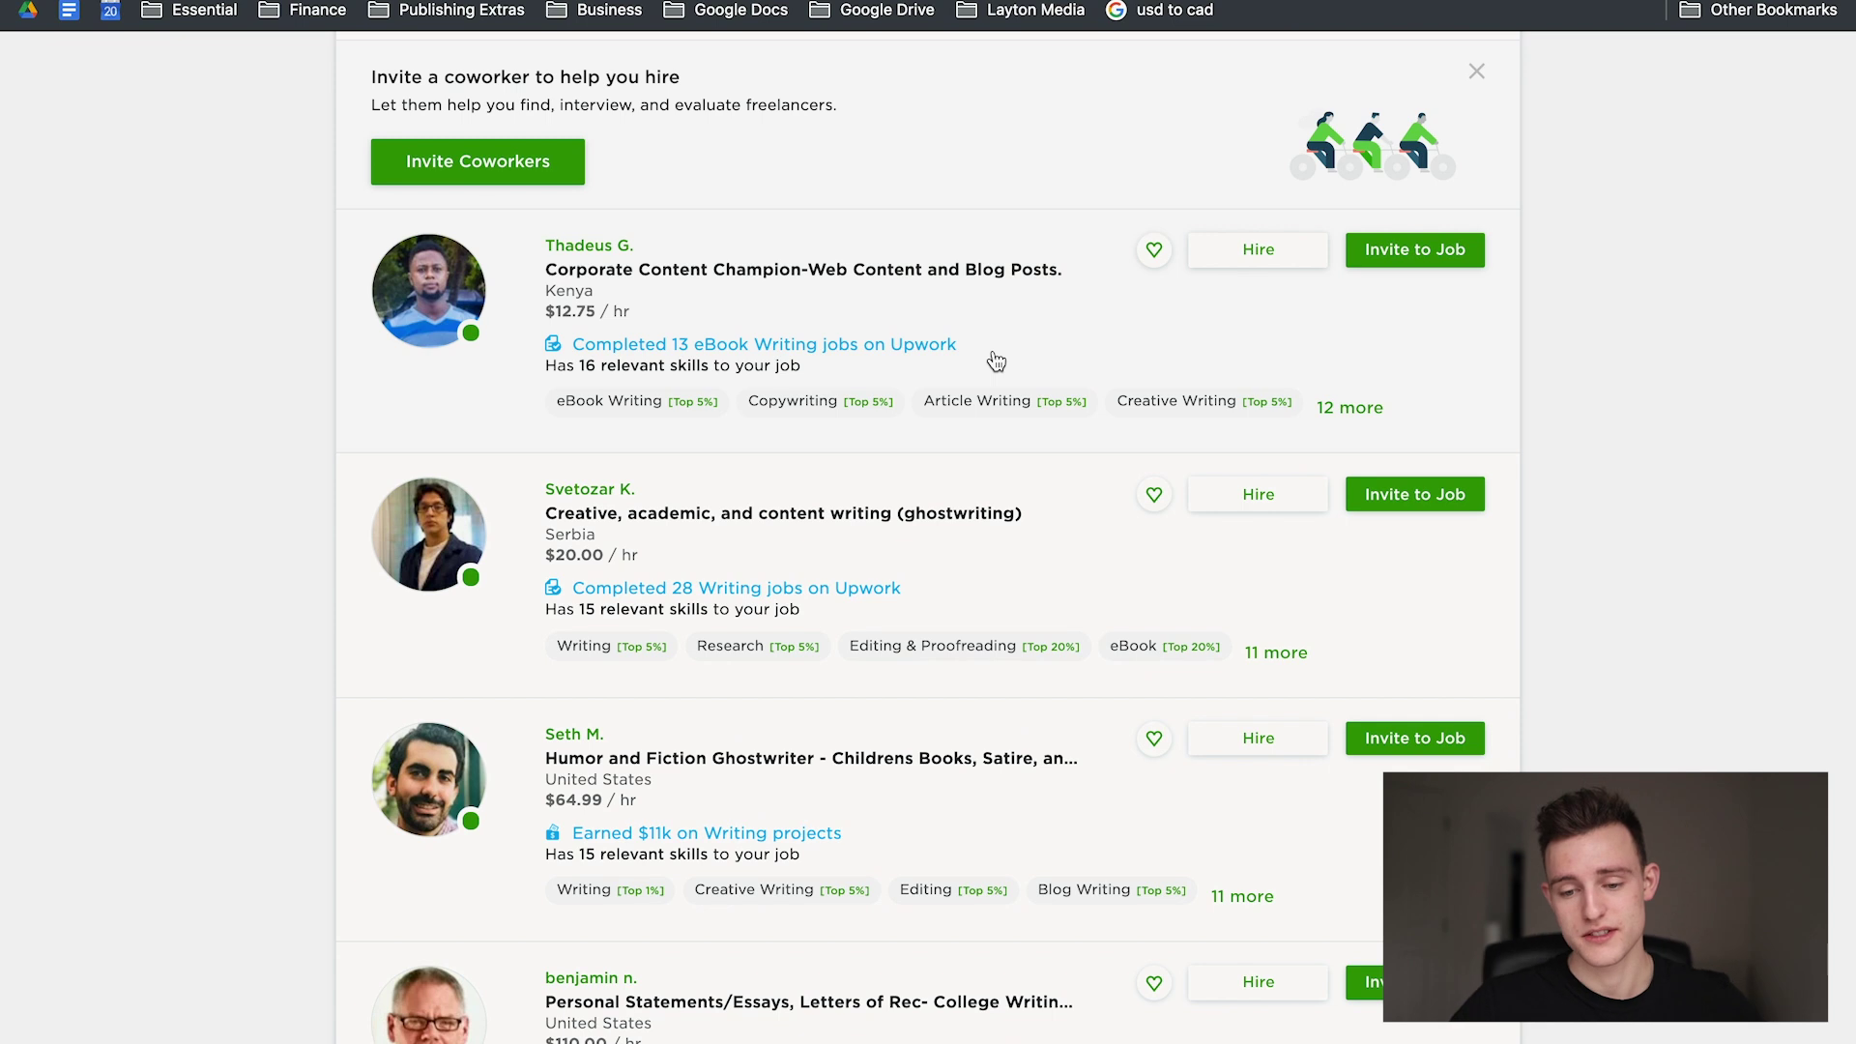
scroll(1066, 476, "down", 6)
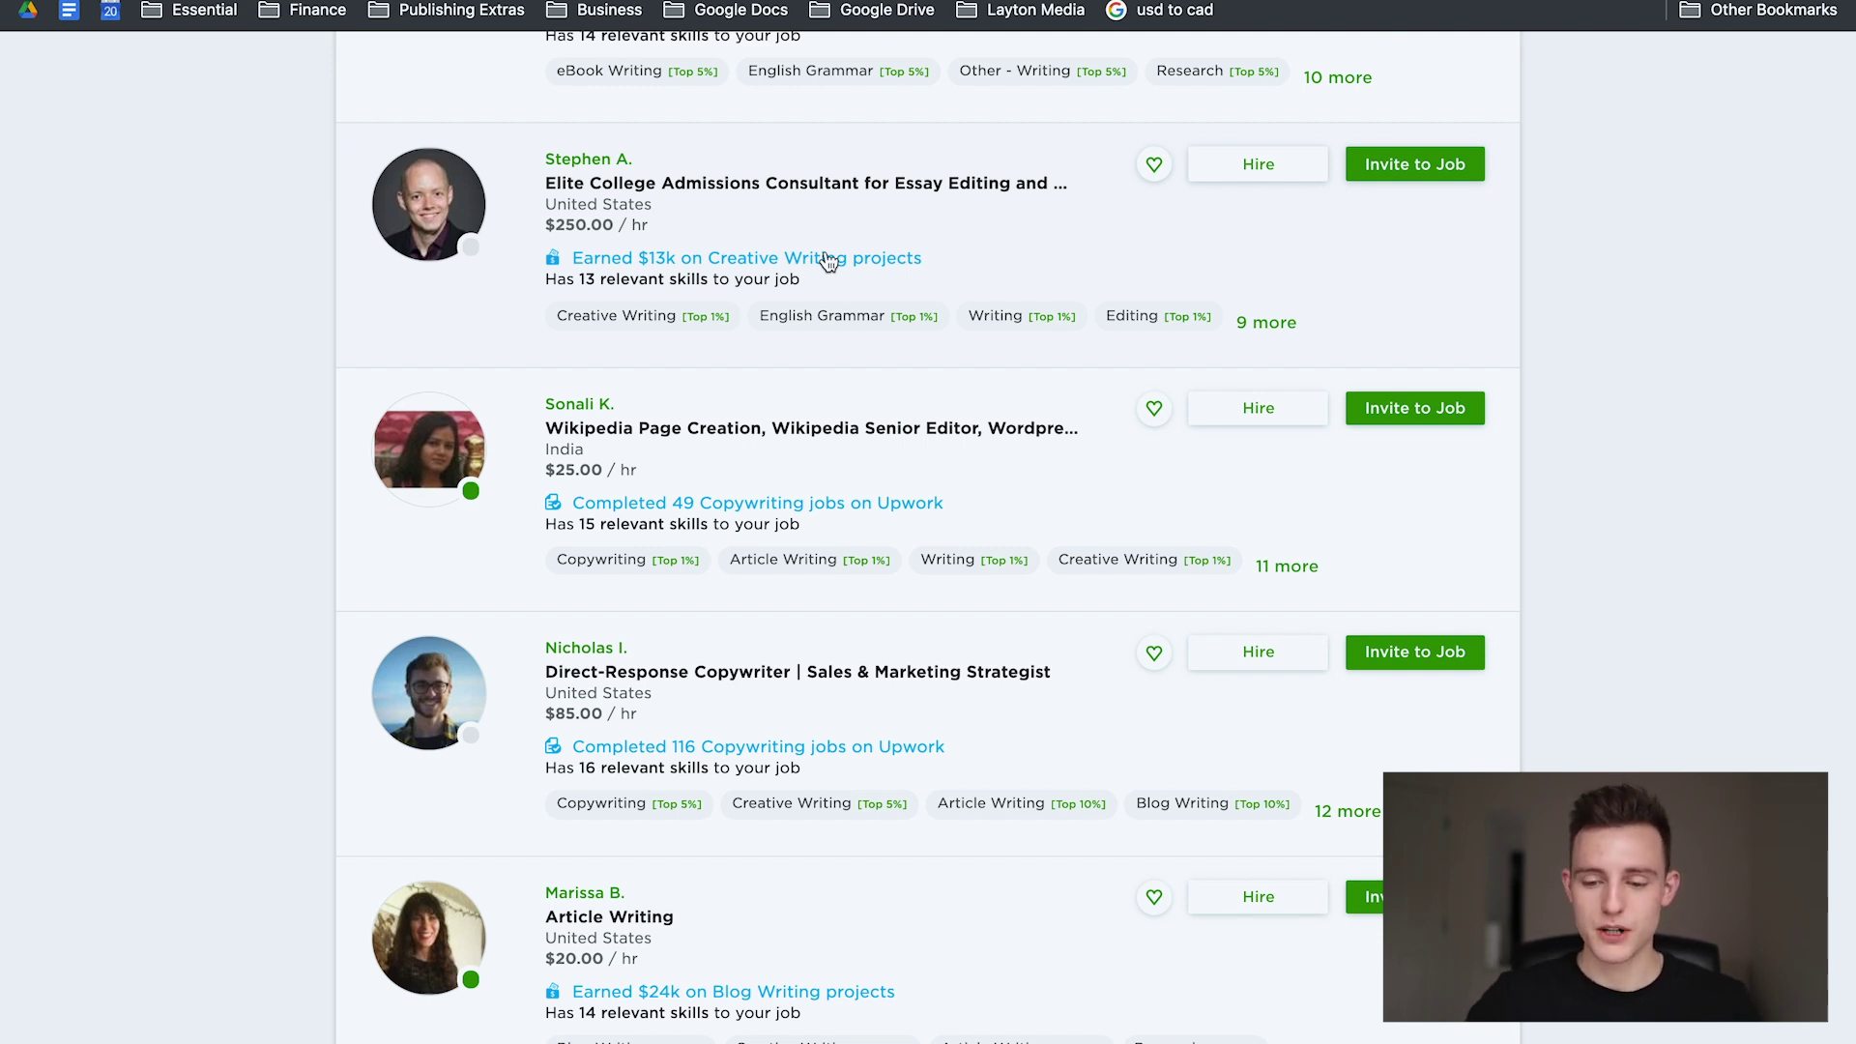
scroll(1363, 384, "down", 5)
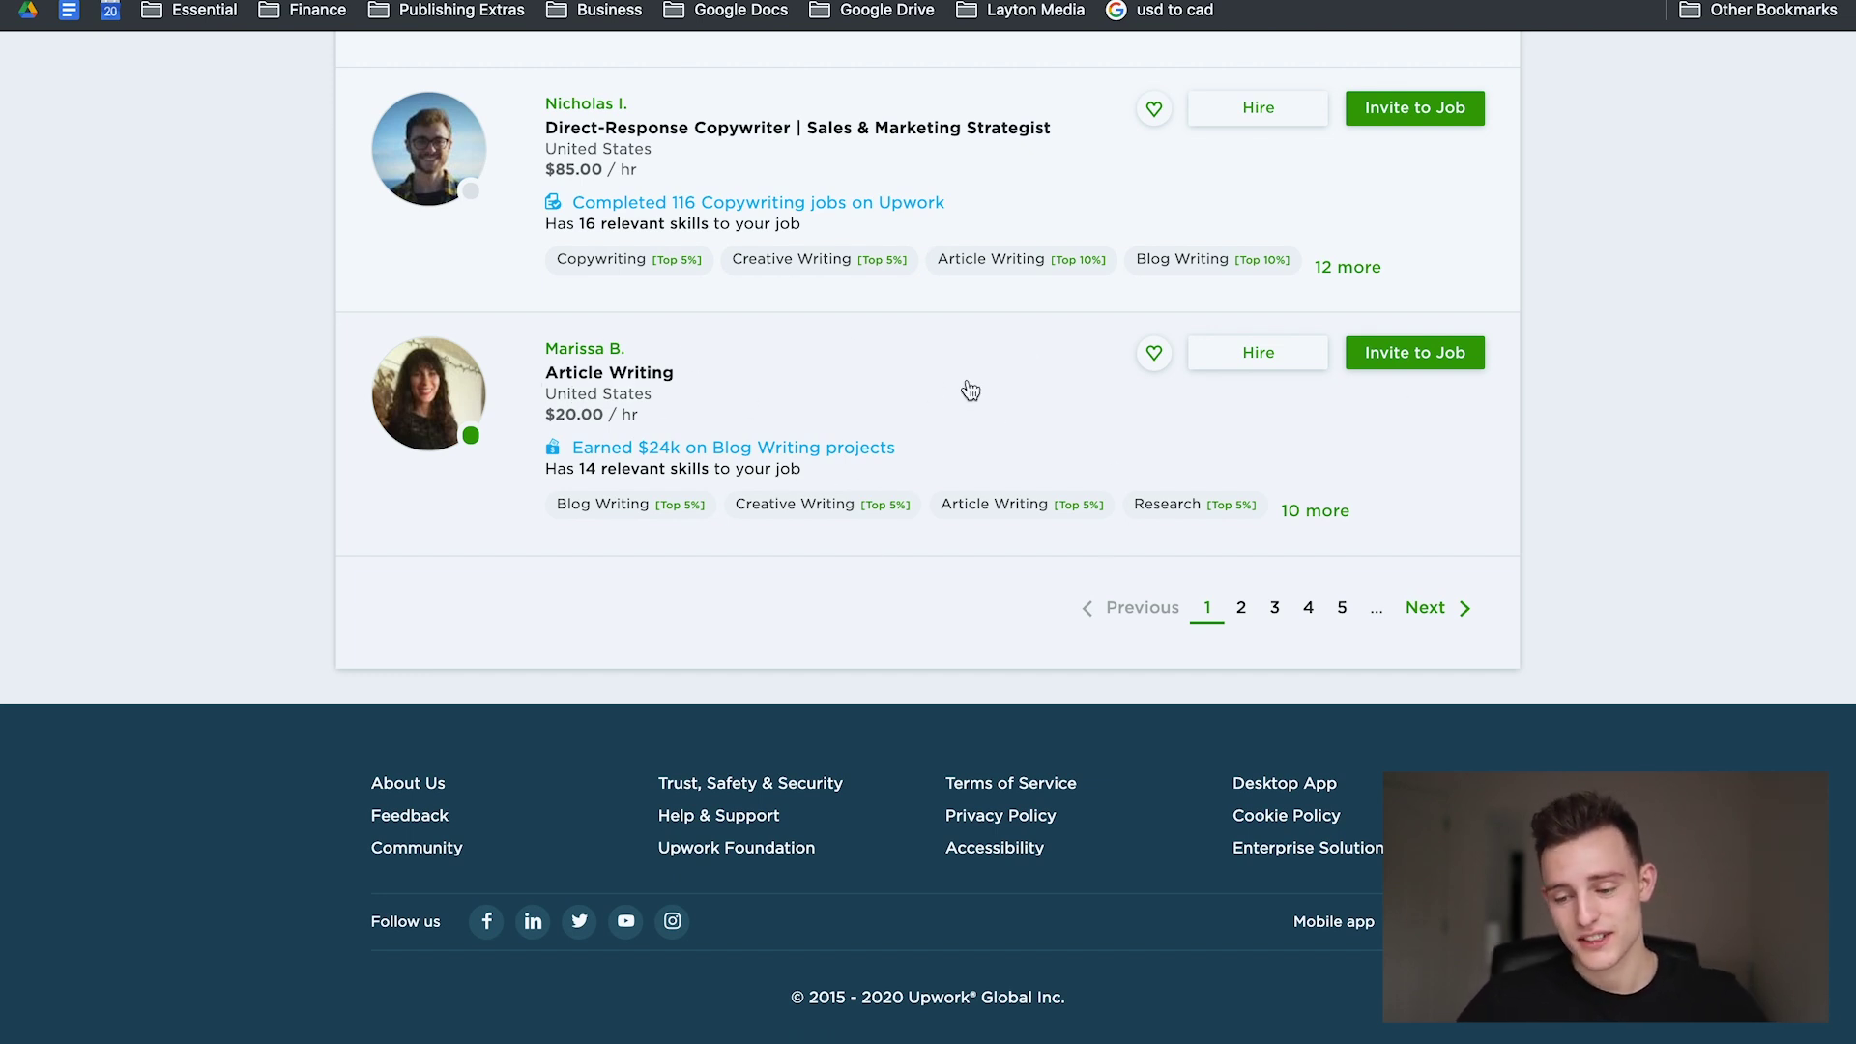
Step: Go to page 2 of the results and examine the writers' specialties, hourly rates and completed jobs
left_click(1241, 609)
scroll(1241, 618, "down", 10)
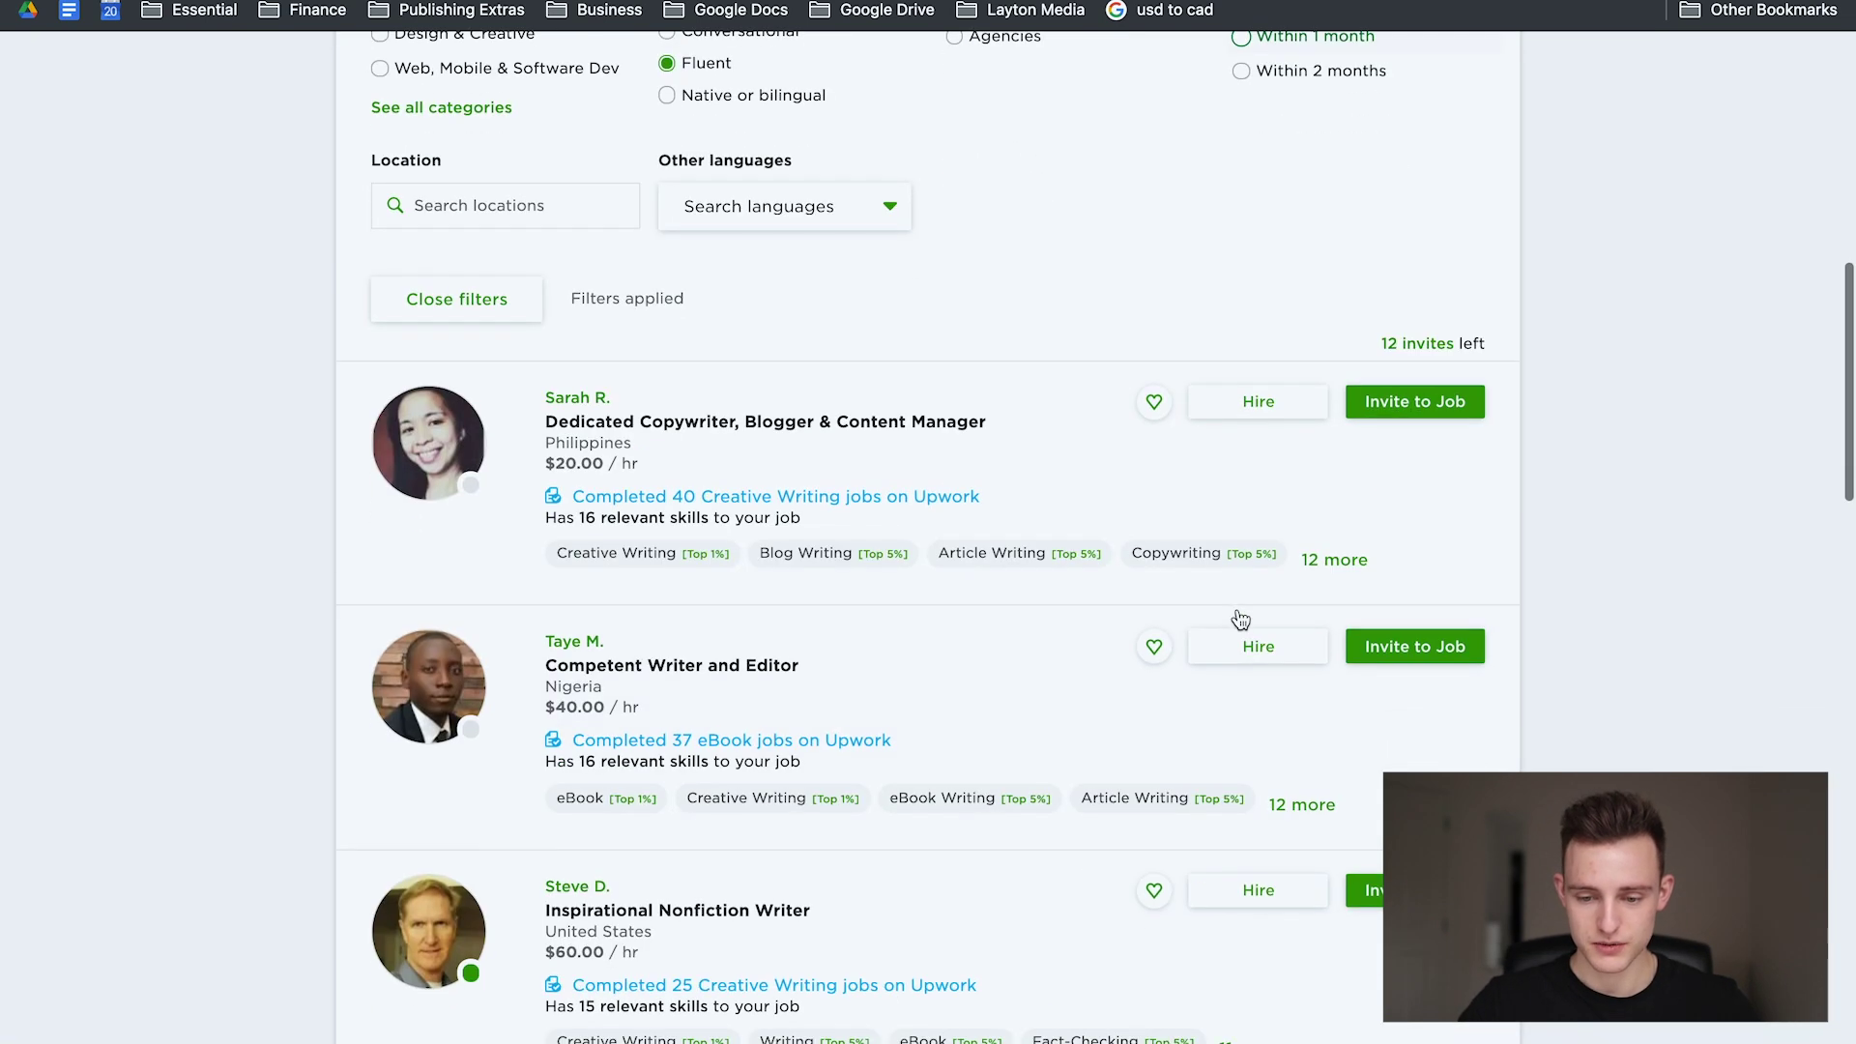
scroll(1241, 619, "down", 9)
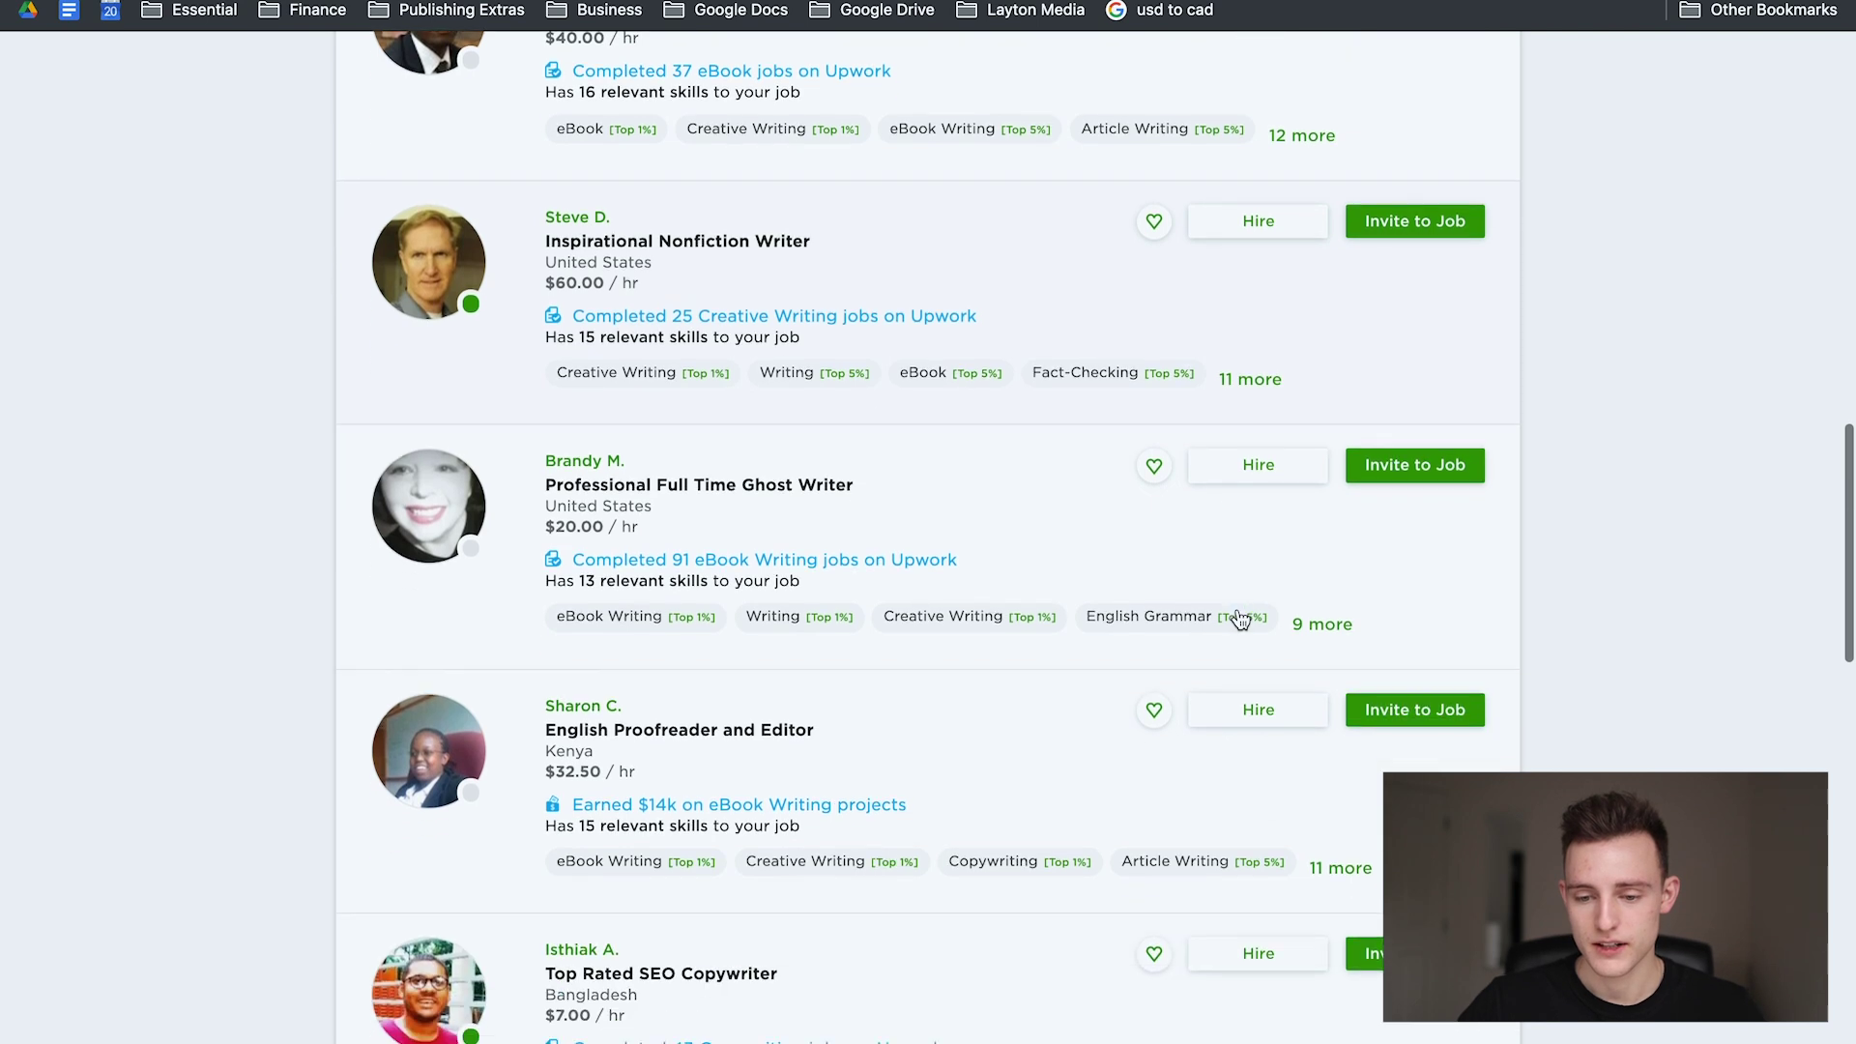
scroll(1241, 618, "down", 1)
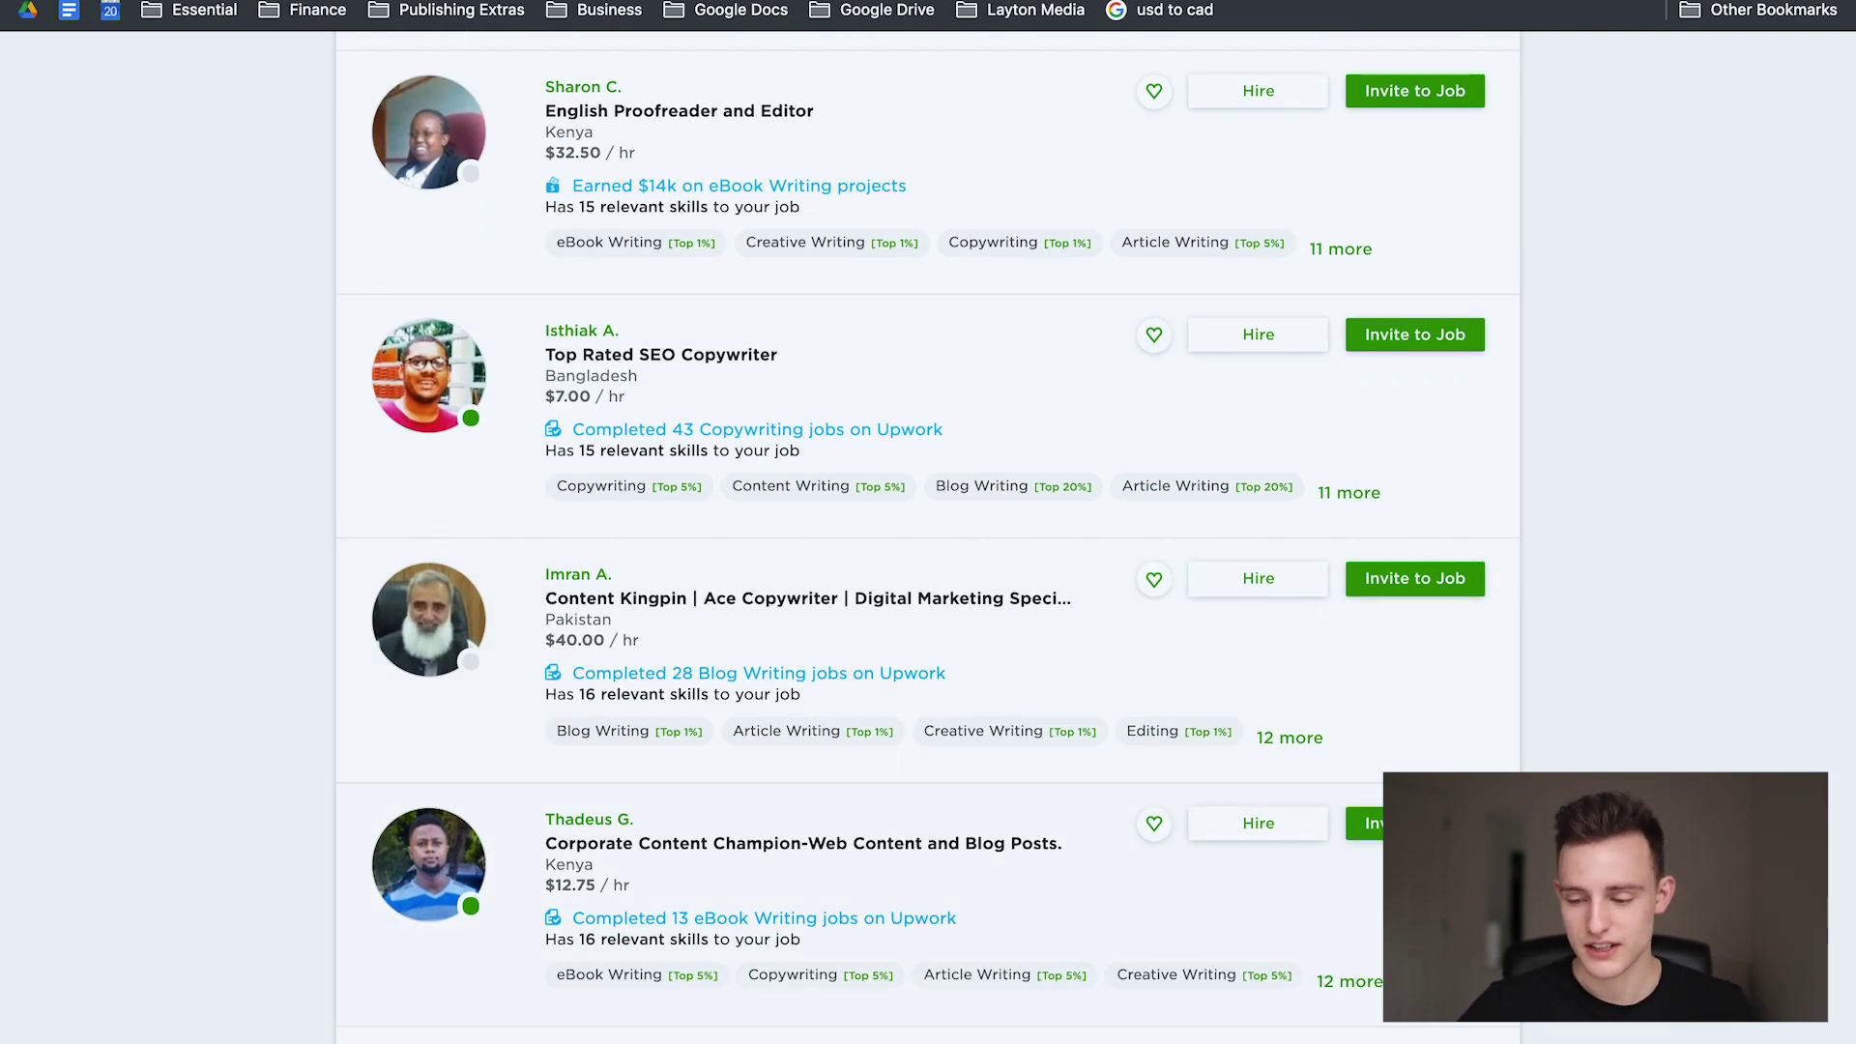
scroll(966, 585, "down", 7)
scroll(965, 174, "down", 4)
scroll(970, 372, "up", 12)
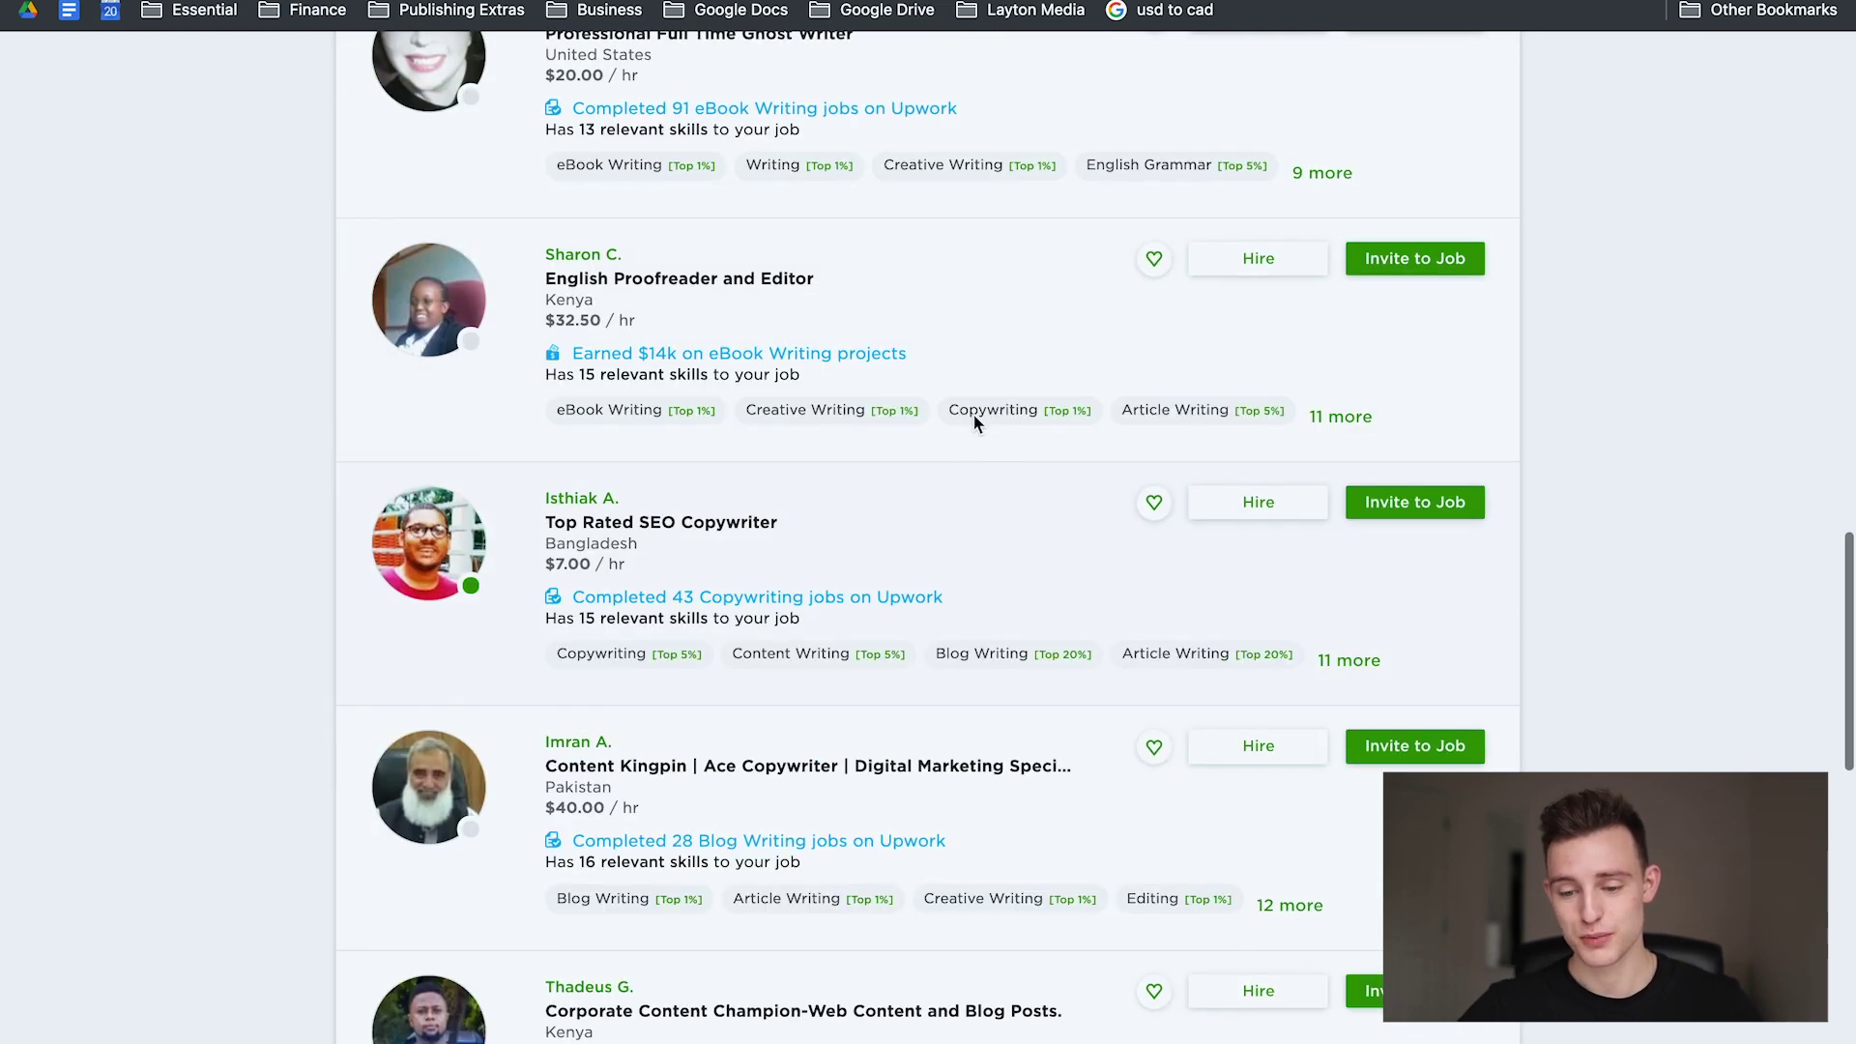
scroll(897, 209, "up", 5)
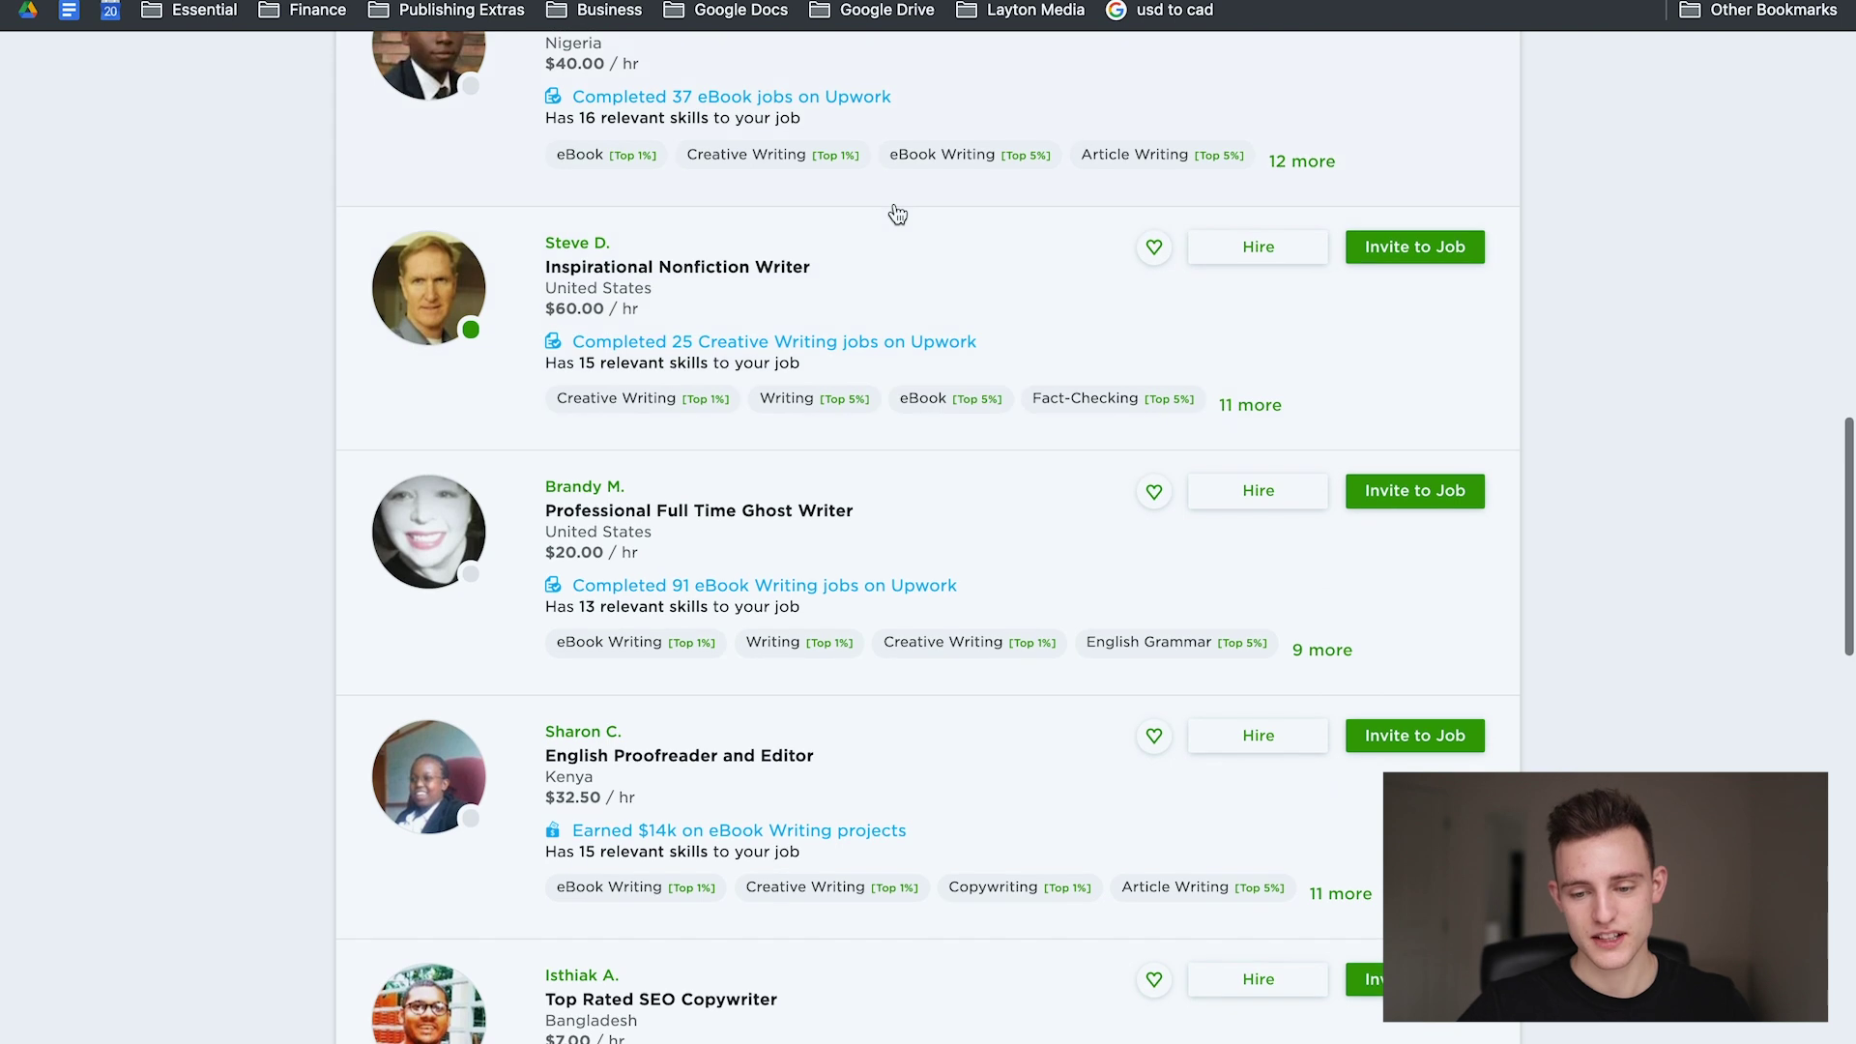
scroll(897, 212, "up", 1)
scroll(897, 213, "up", 2)
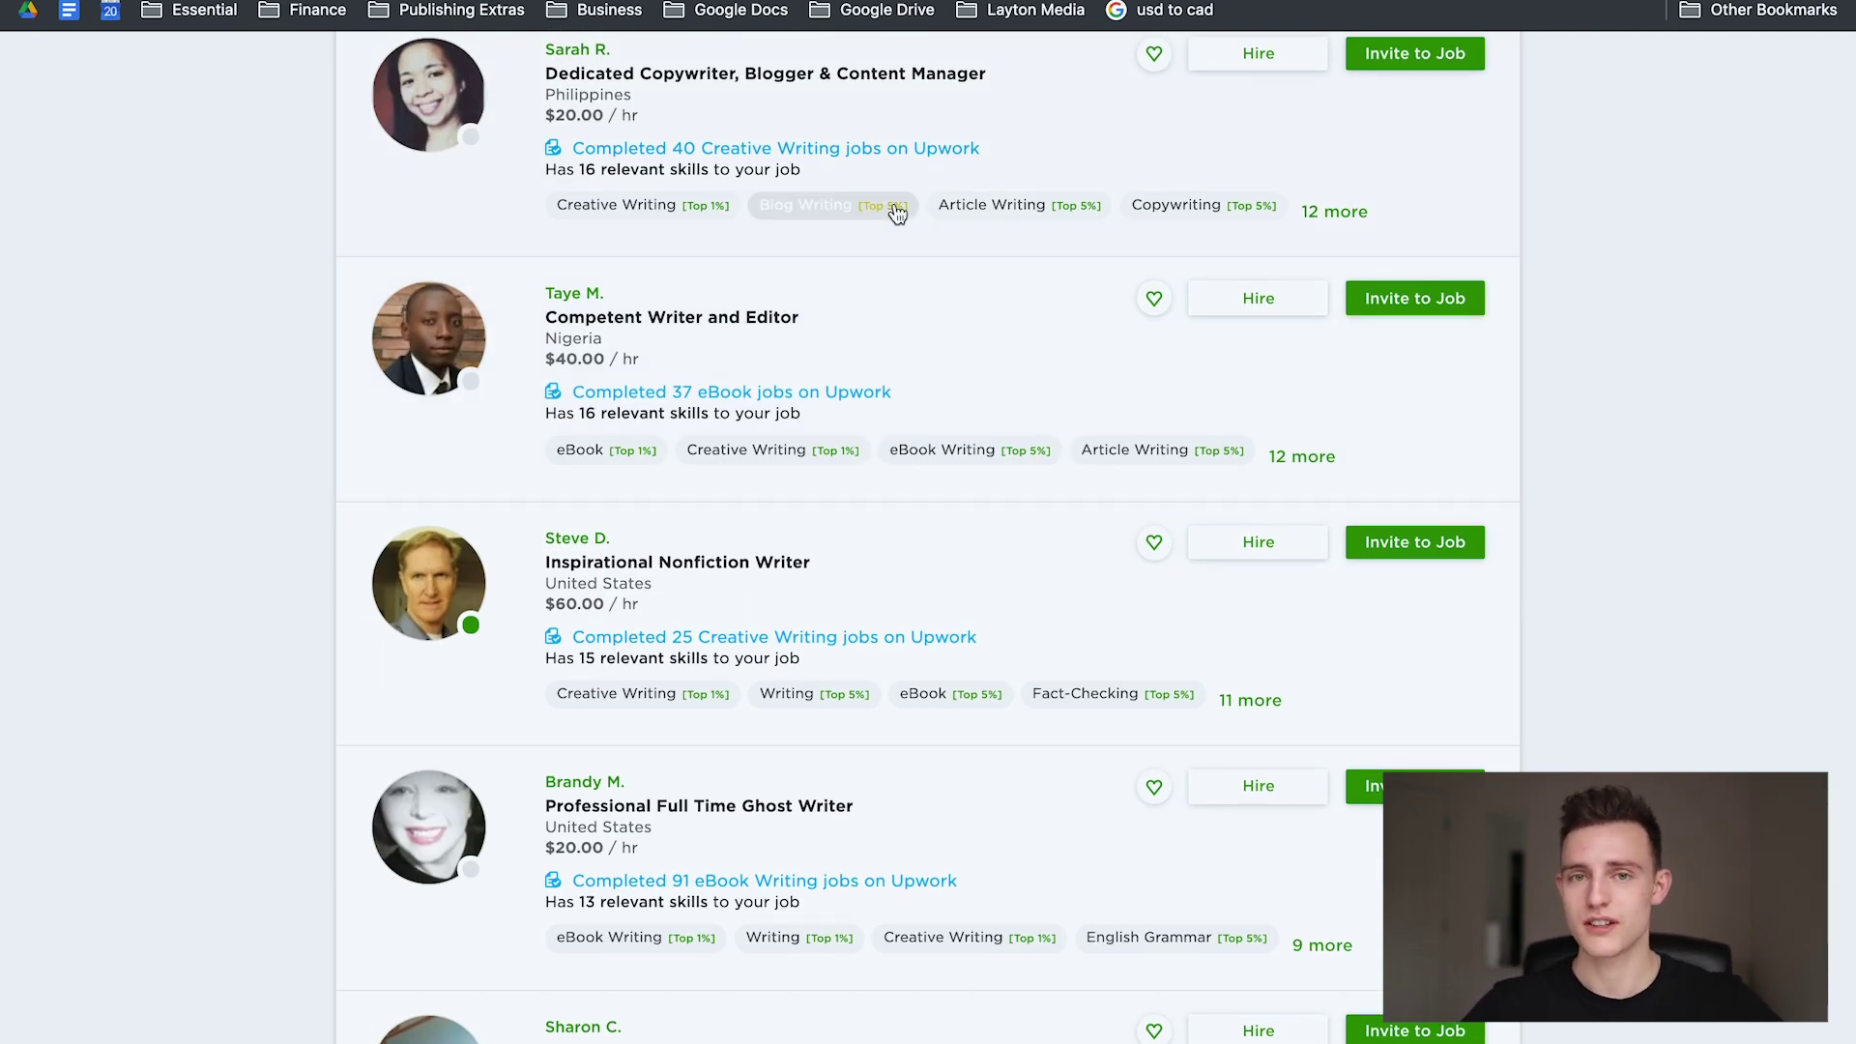
scroll(955, 307, "up", 6)
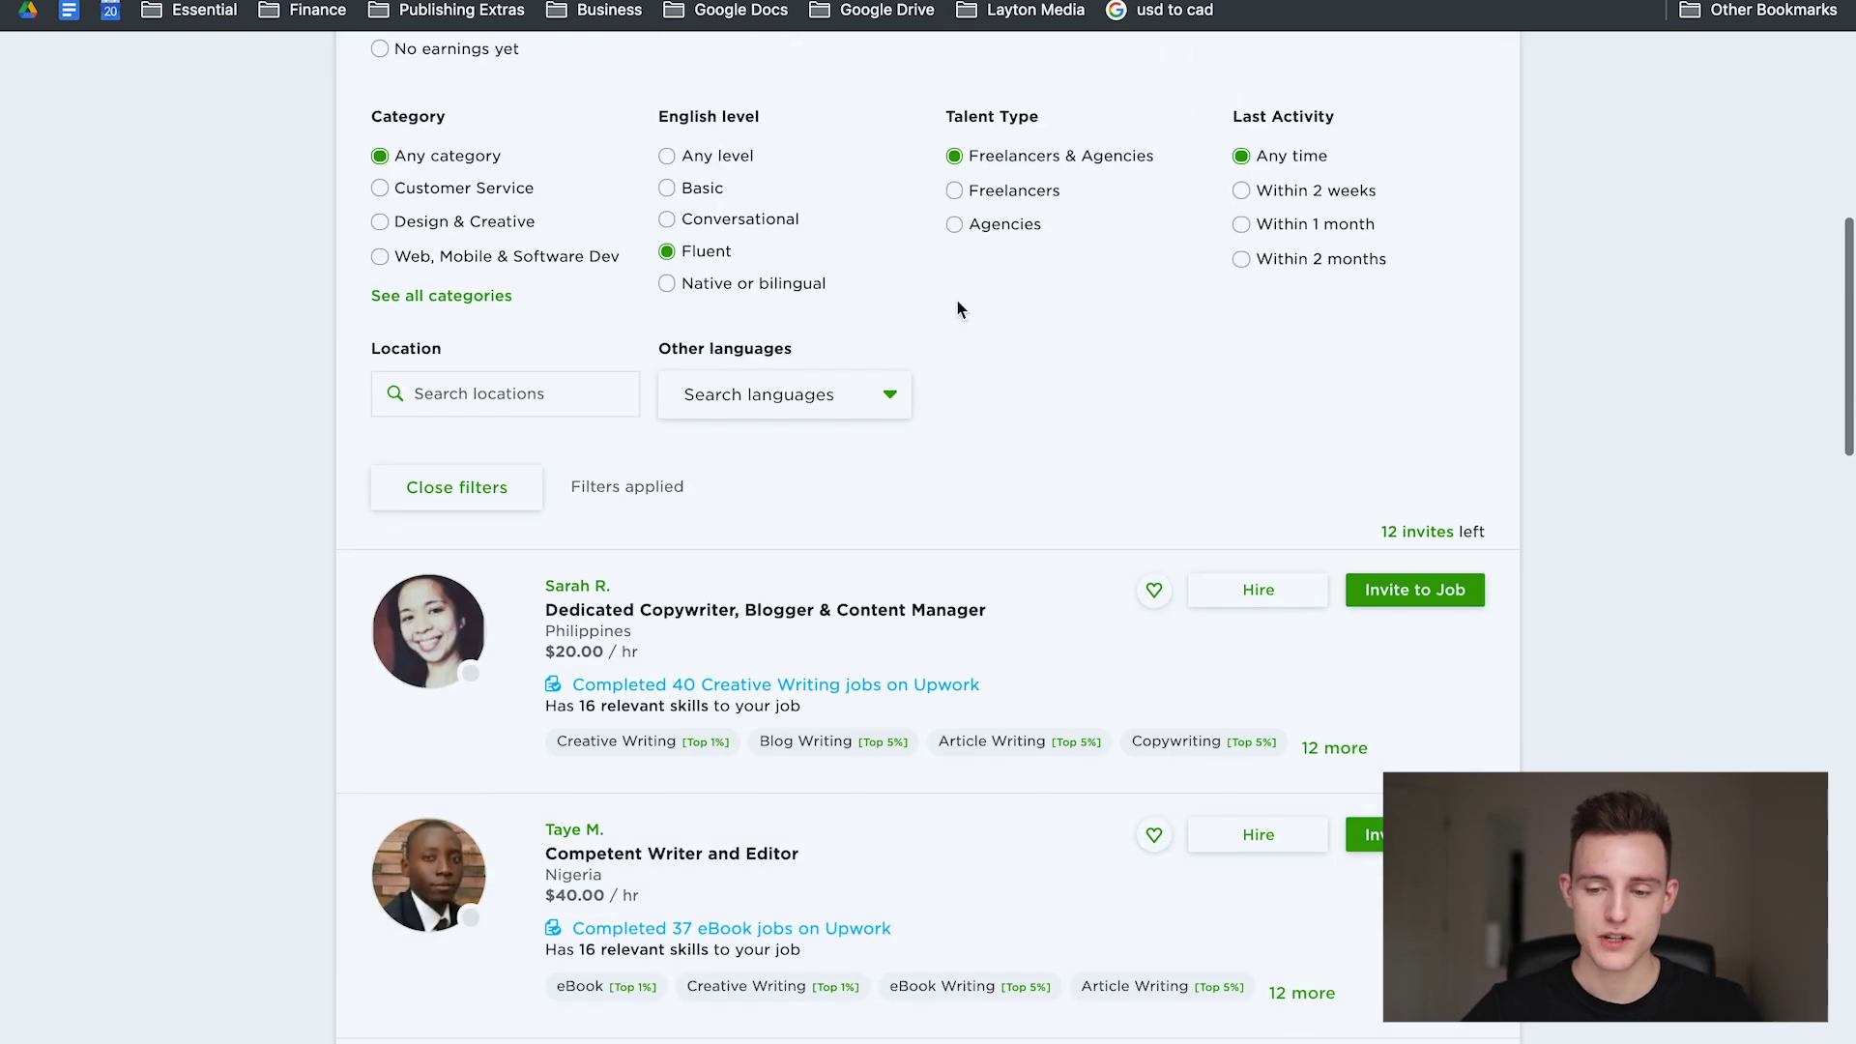
Step: Open the job's received proposals and compare the applicants' bids, earned amounts and job success scores
scroll(891, 631, "up", 8)
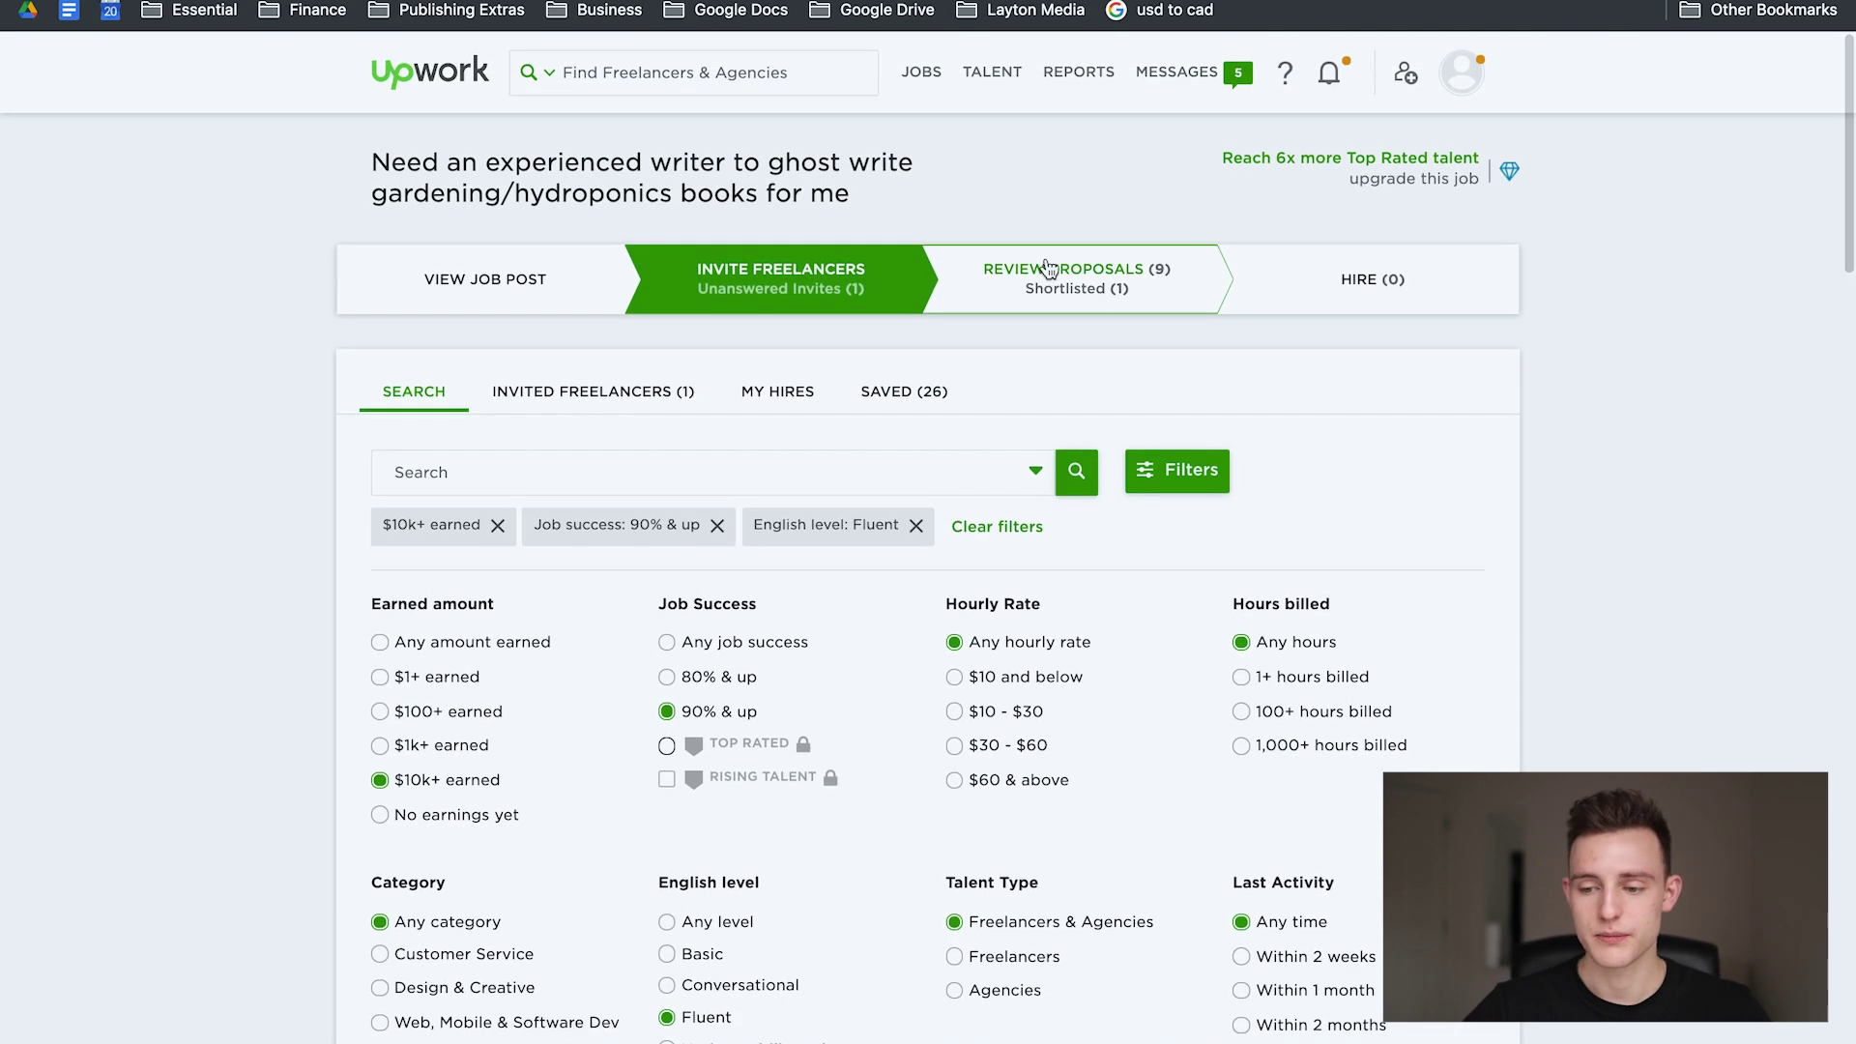
left_click(1015, 266)
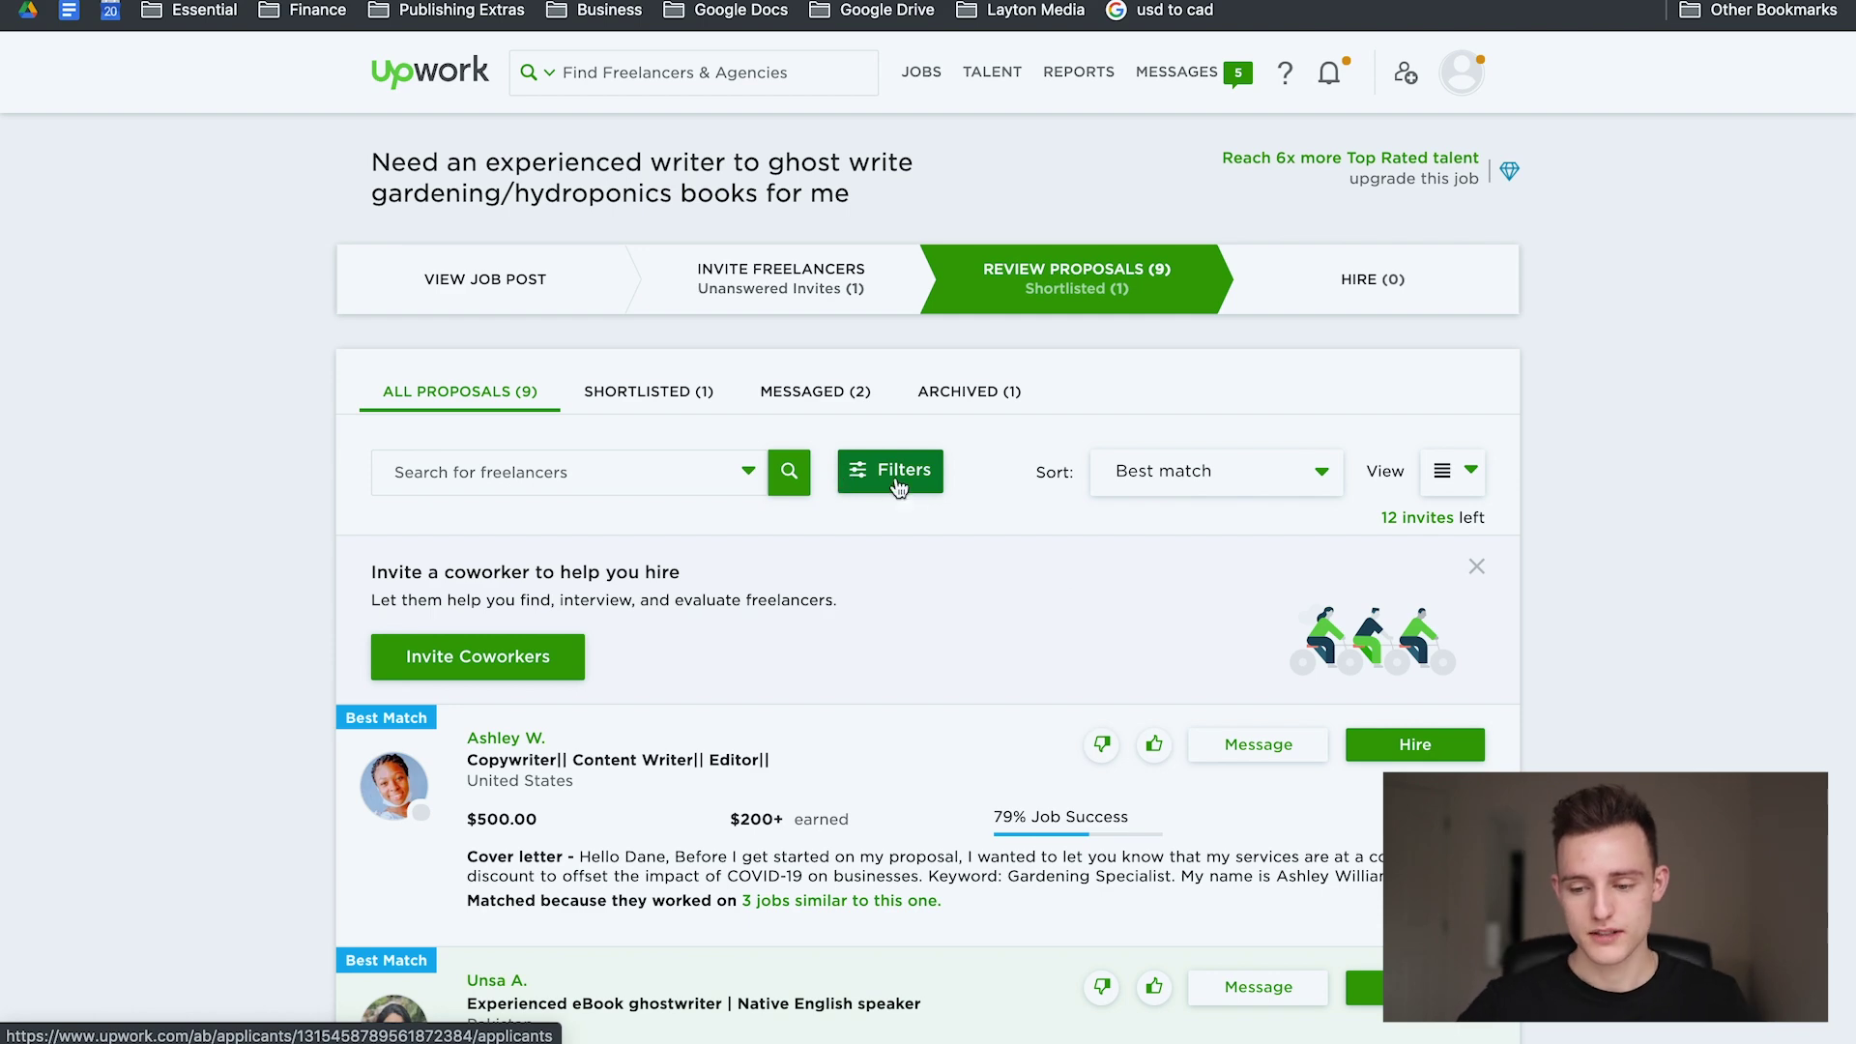
scroll(1073, 596, "down", 20)
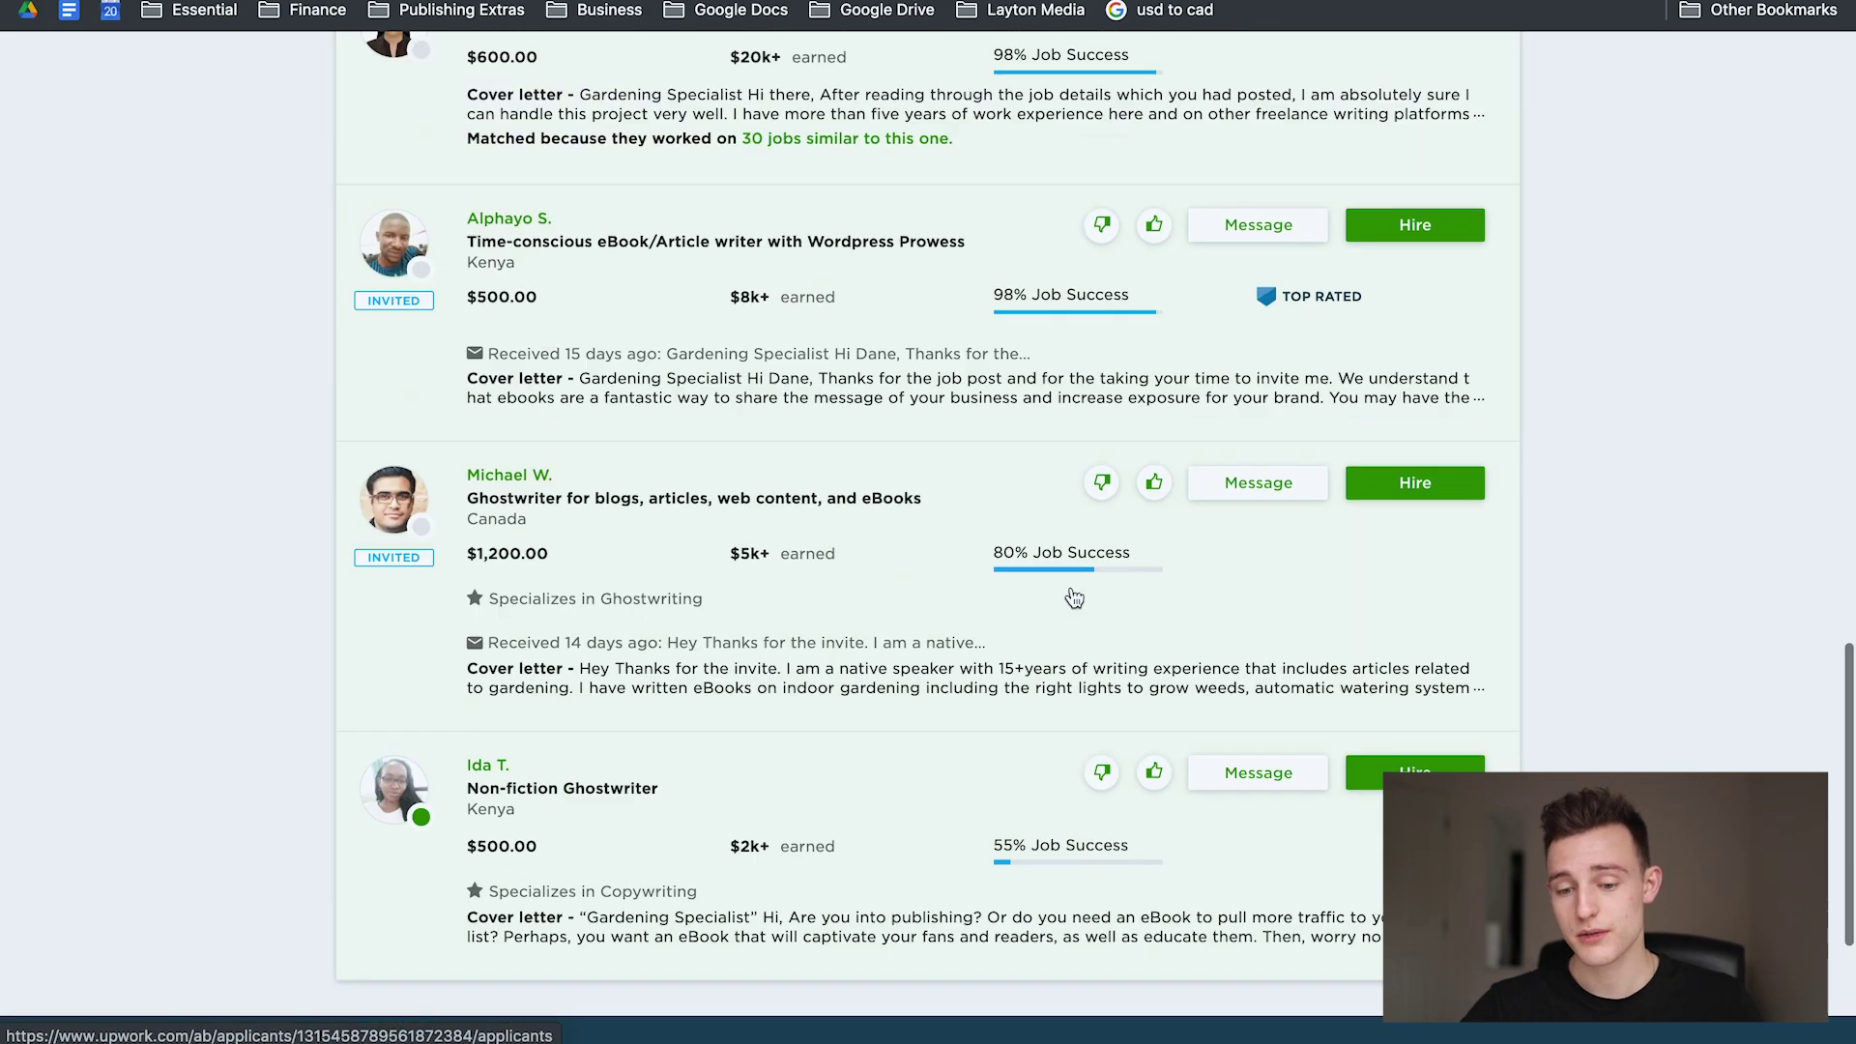
scroll(1073, 596, "up", 20)
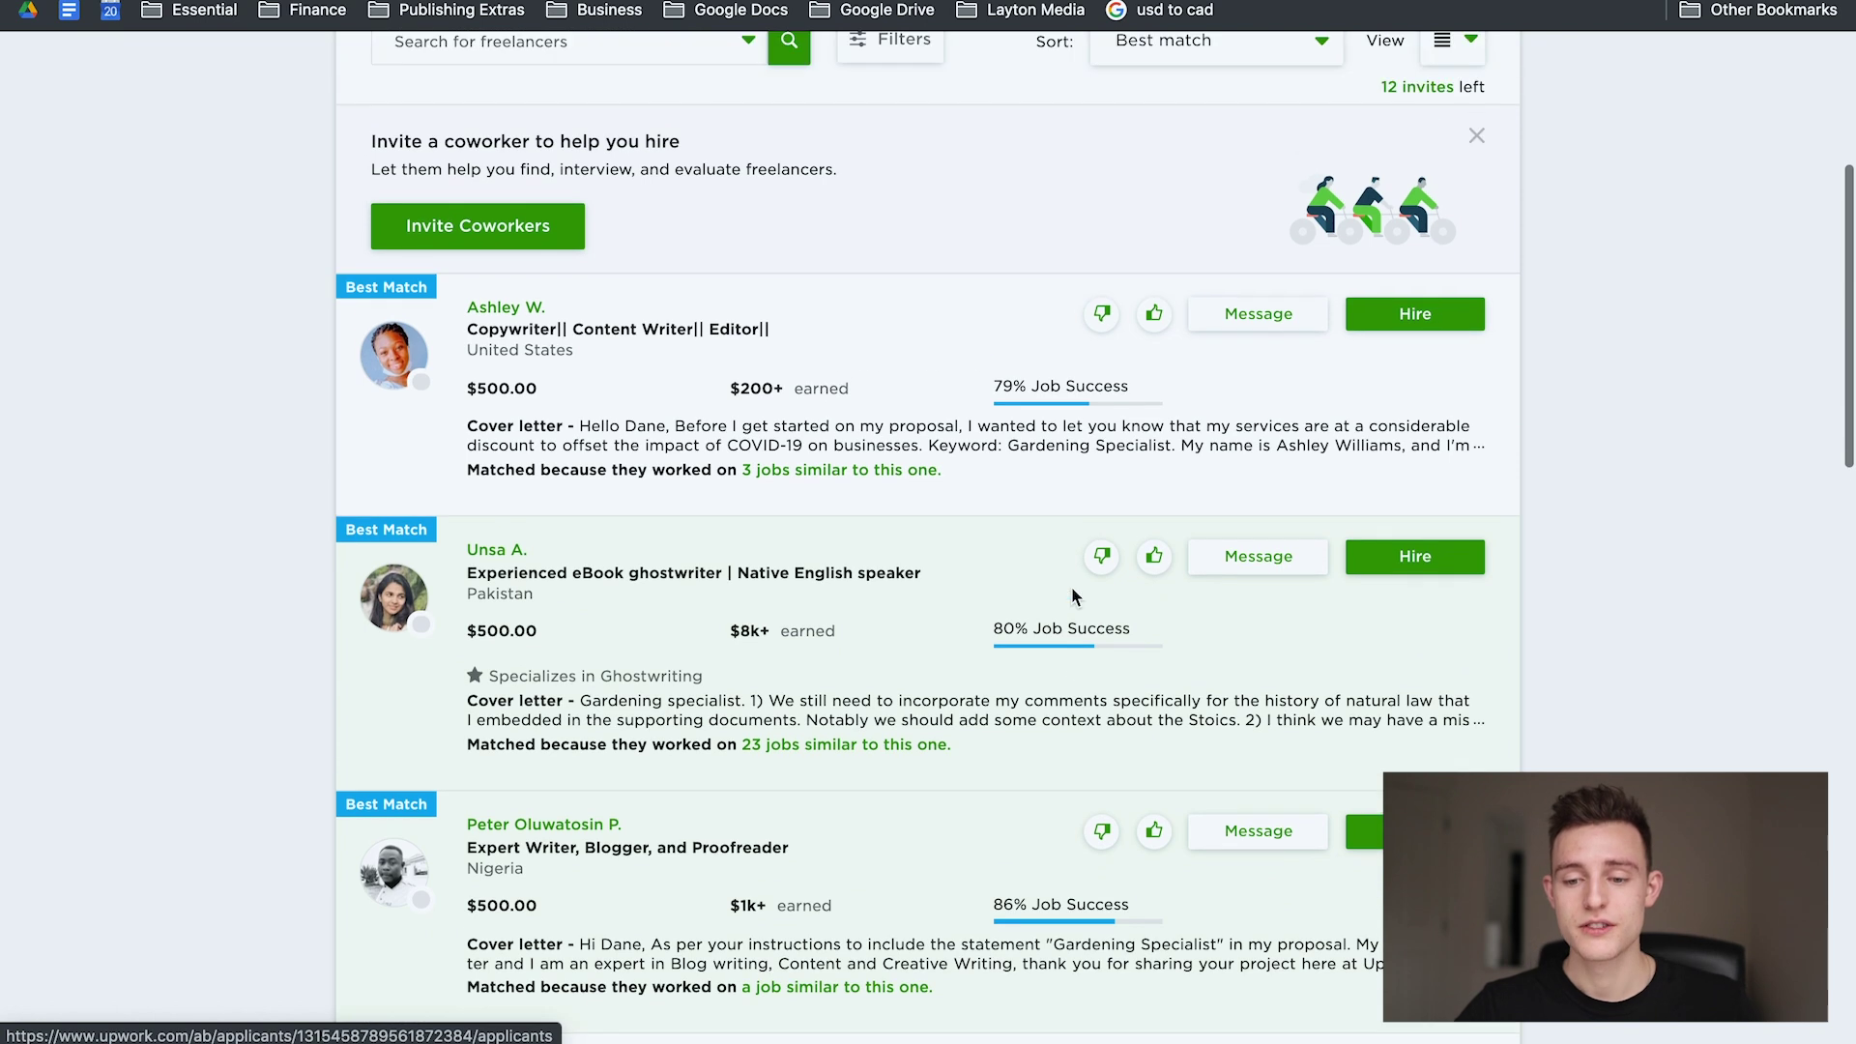
scroll(1073, 596, "up", 5)
scroll(938, 300, "down", 7)
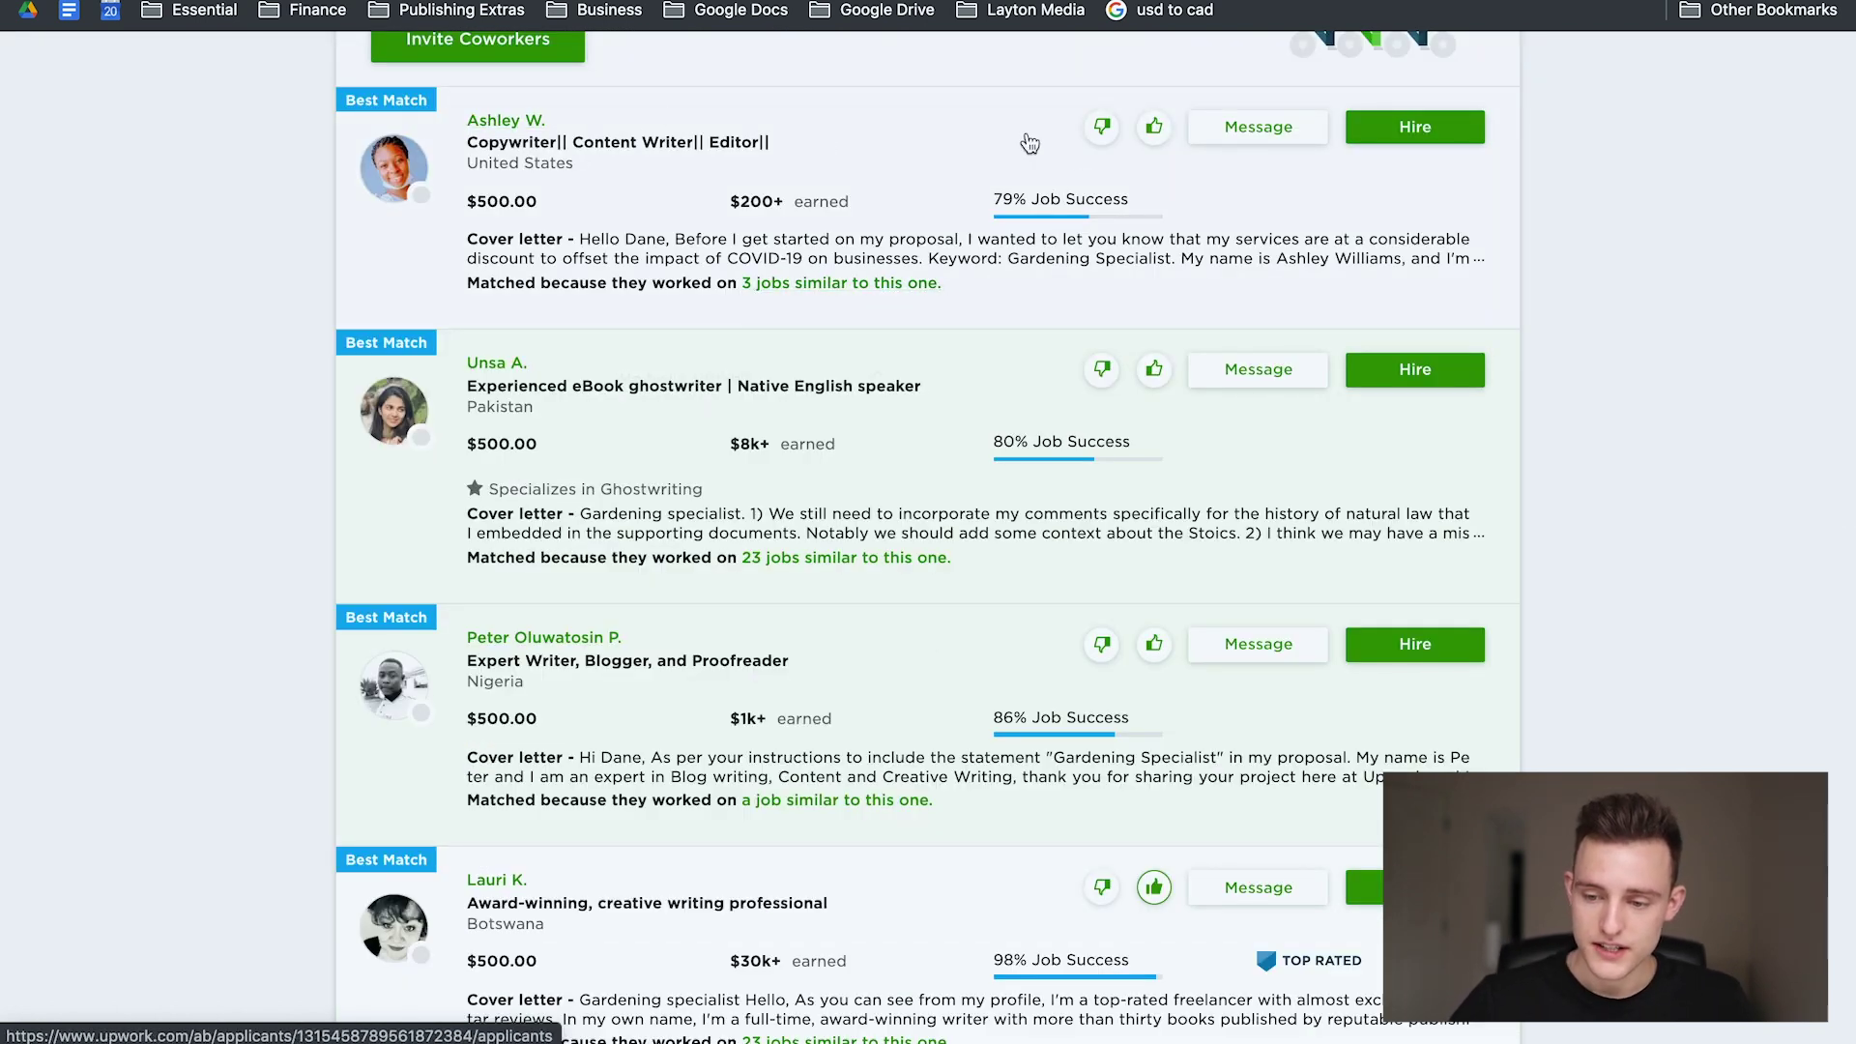
mouse_move(1082, 208)
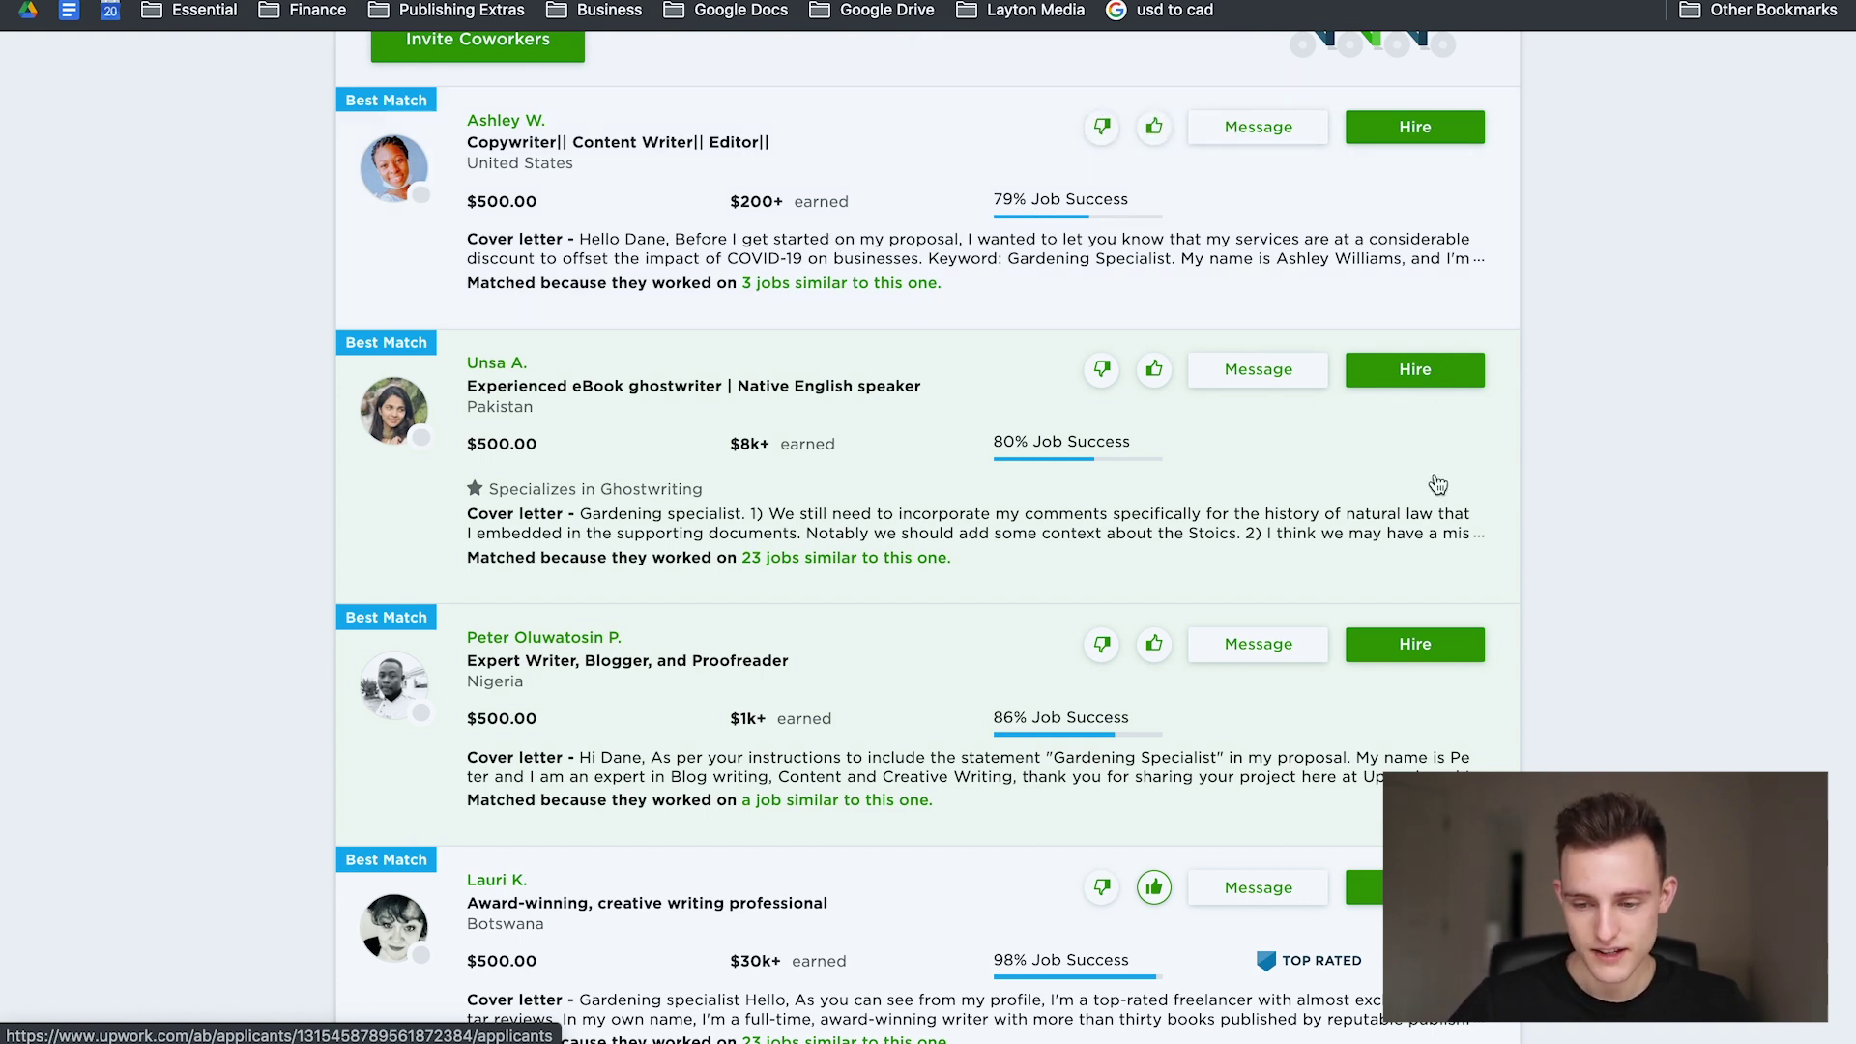
mouse_move(758, 205)
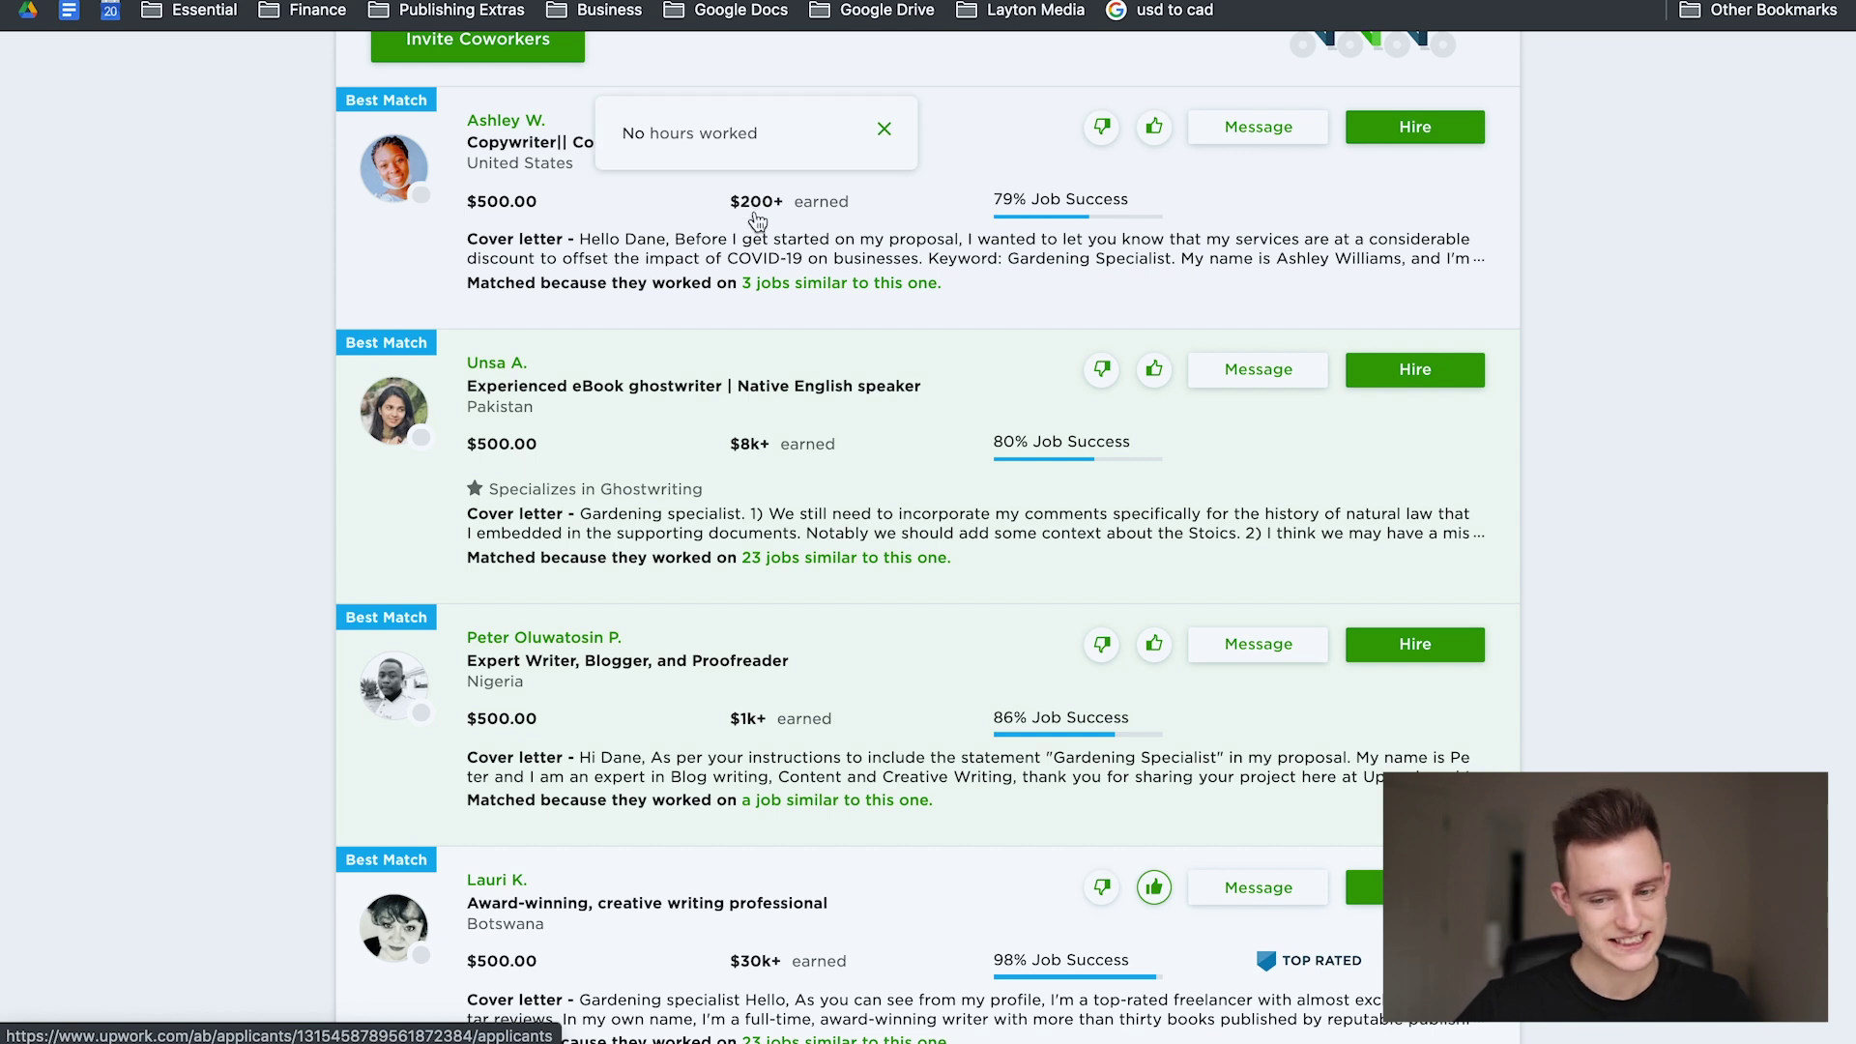
scroll(758, 222, "up", 1)
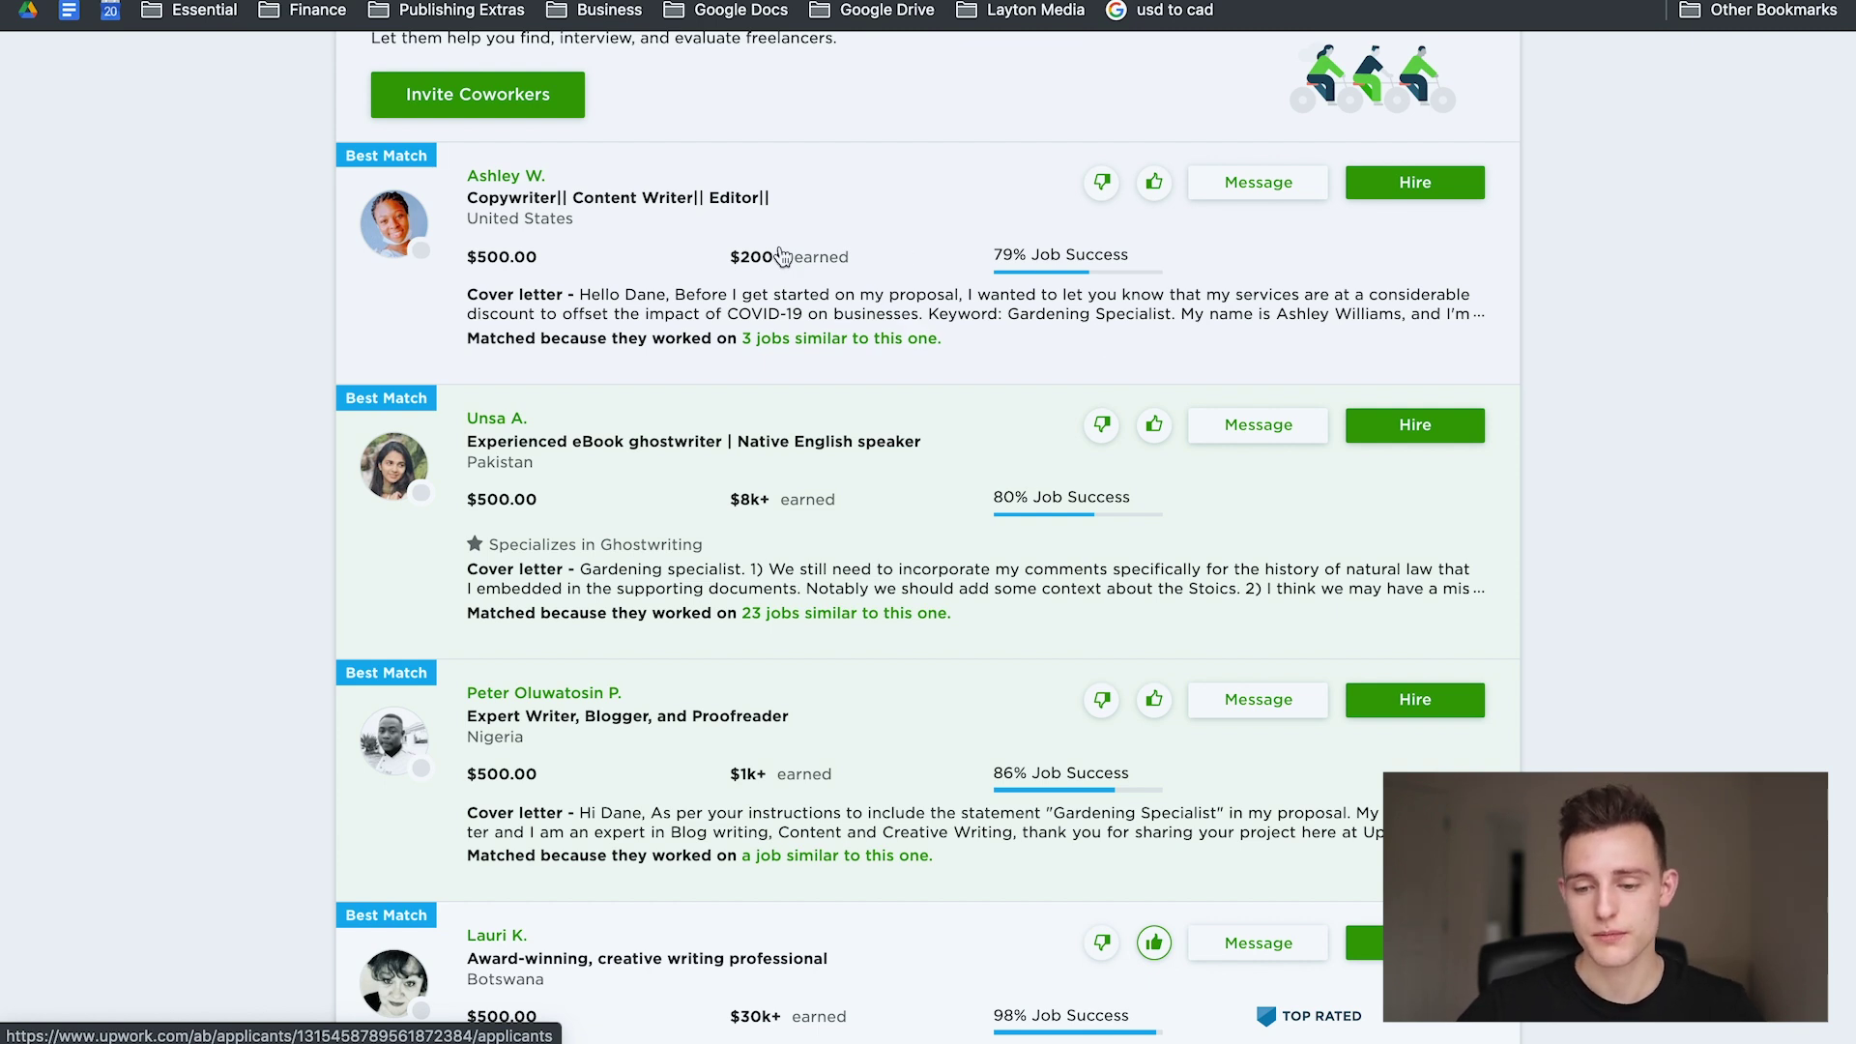
Step: Open the proposal of the United States copywriter and read the screening answers and cover letter
left_click(849, 190)
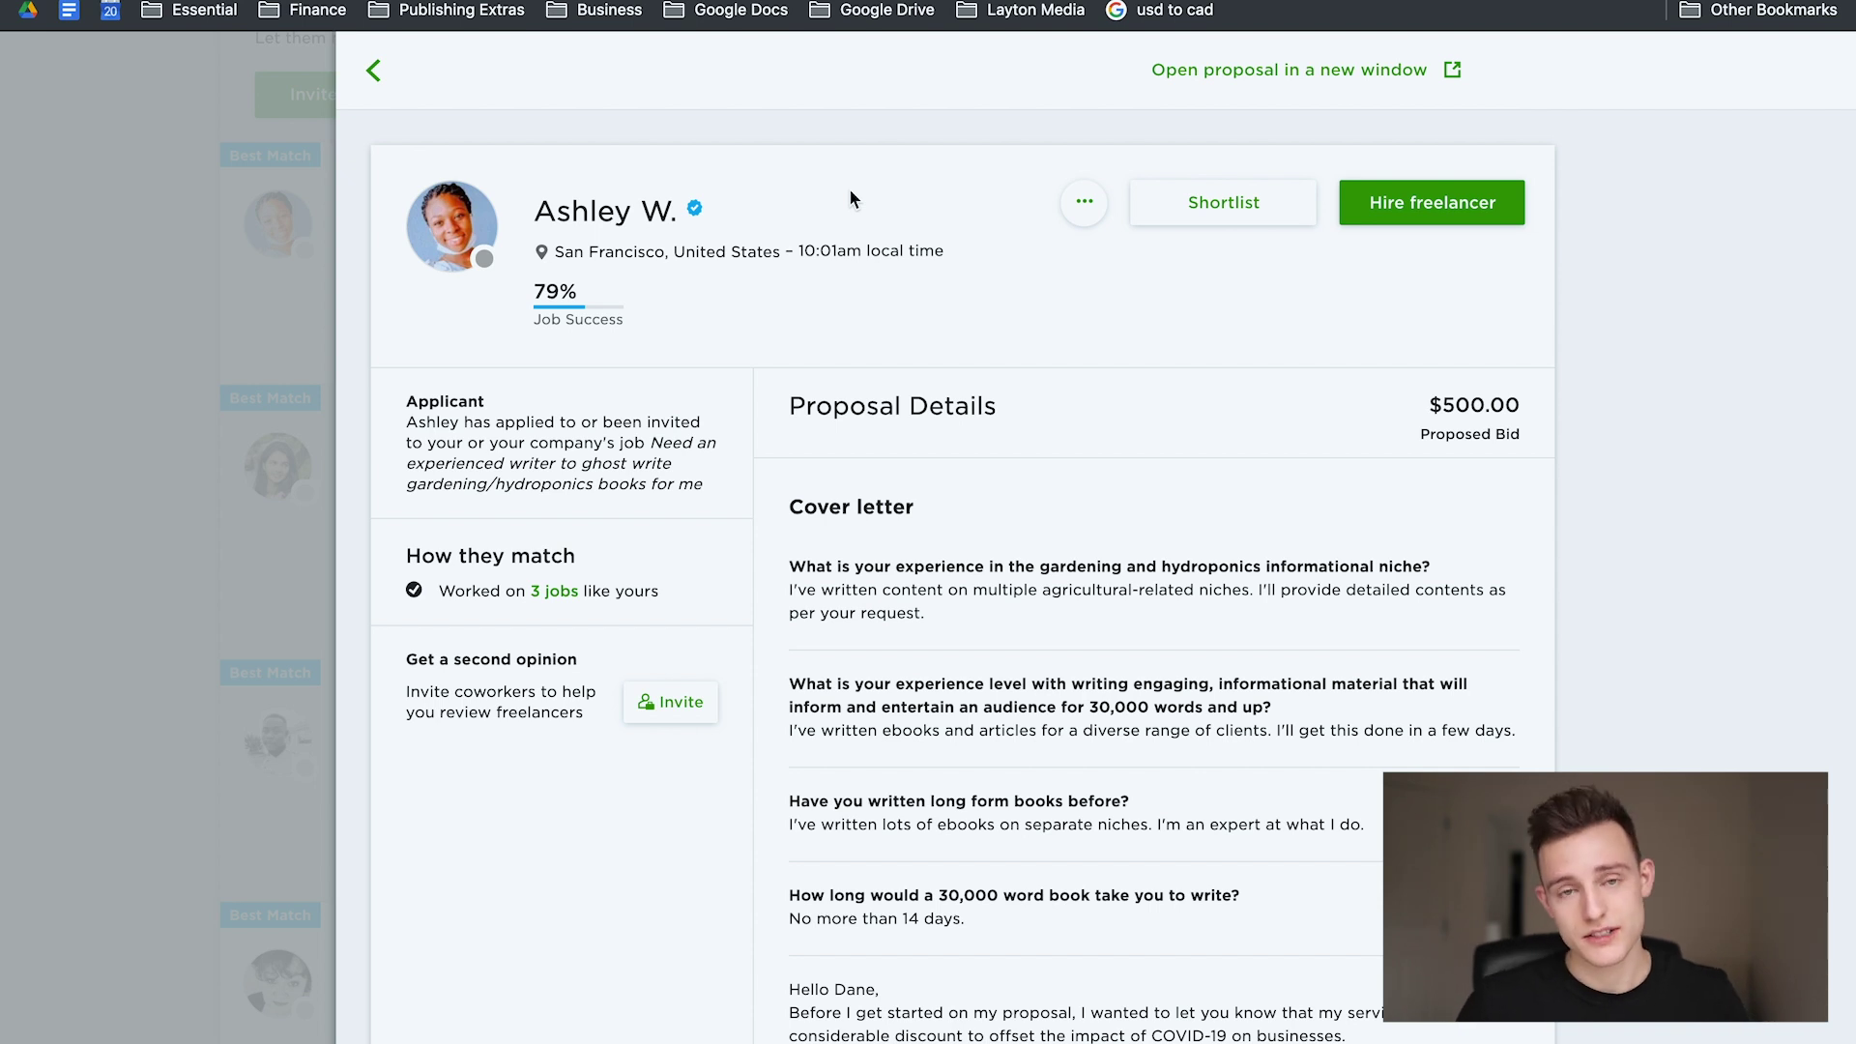
scroll(850, 198, "down", 3)
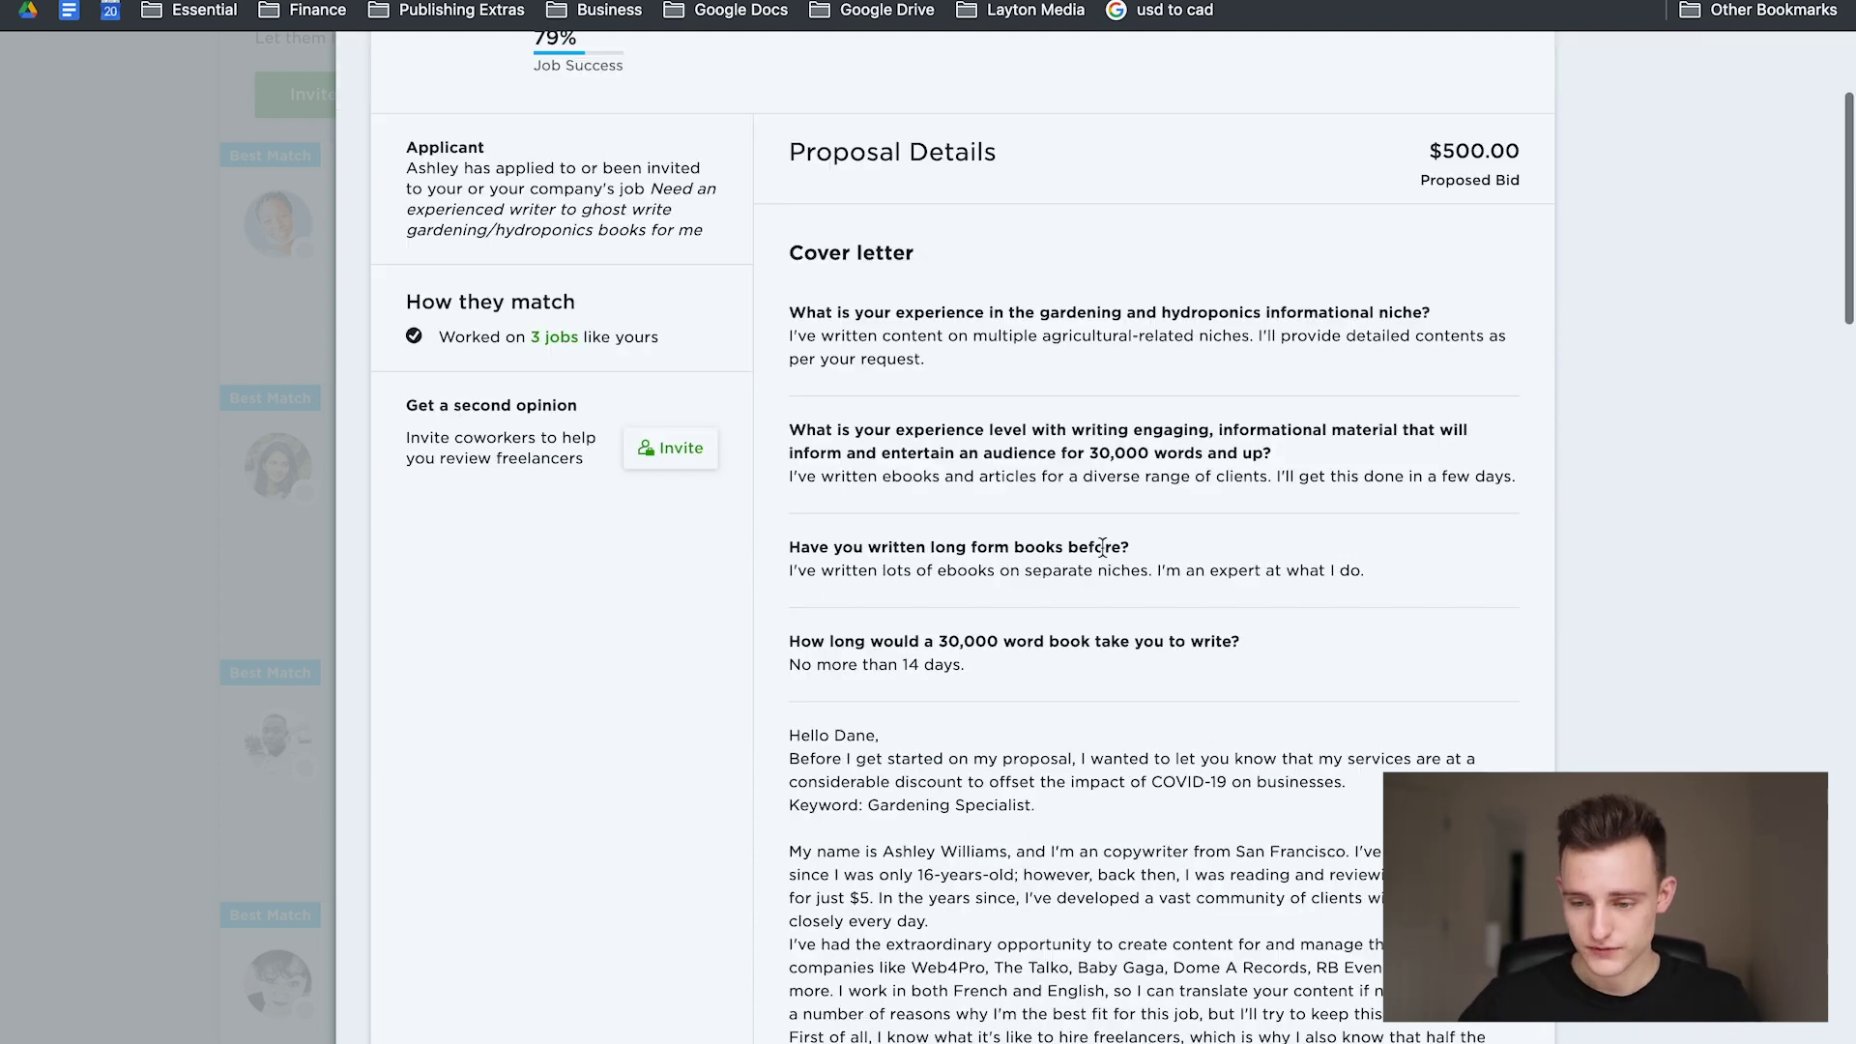
scroll(1052, 426, "down", 5)
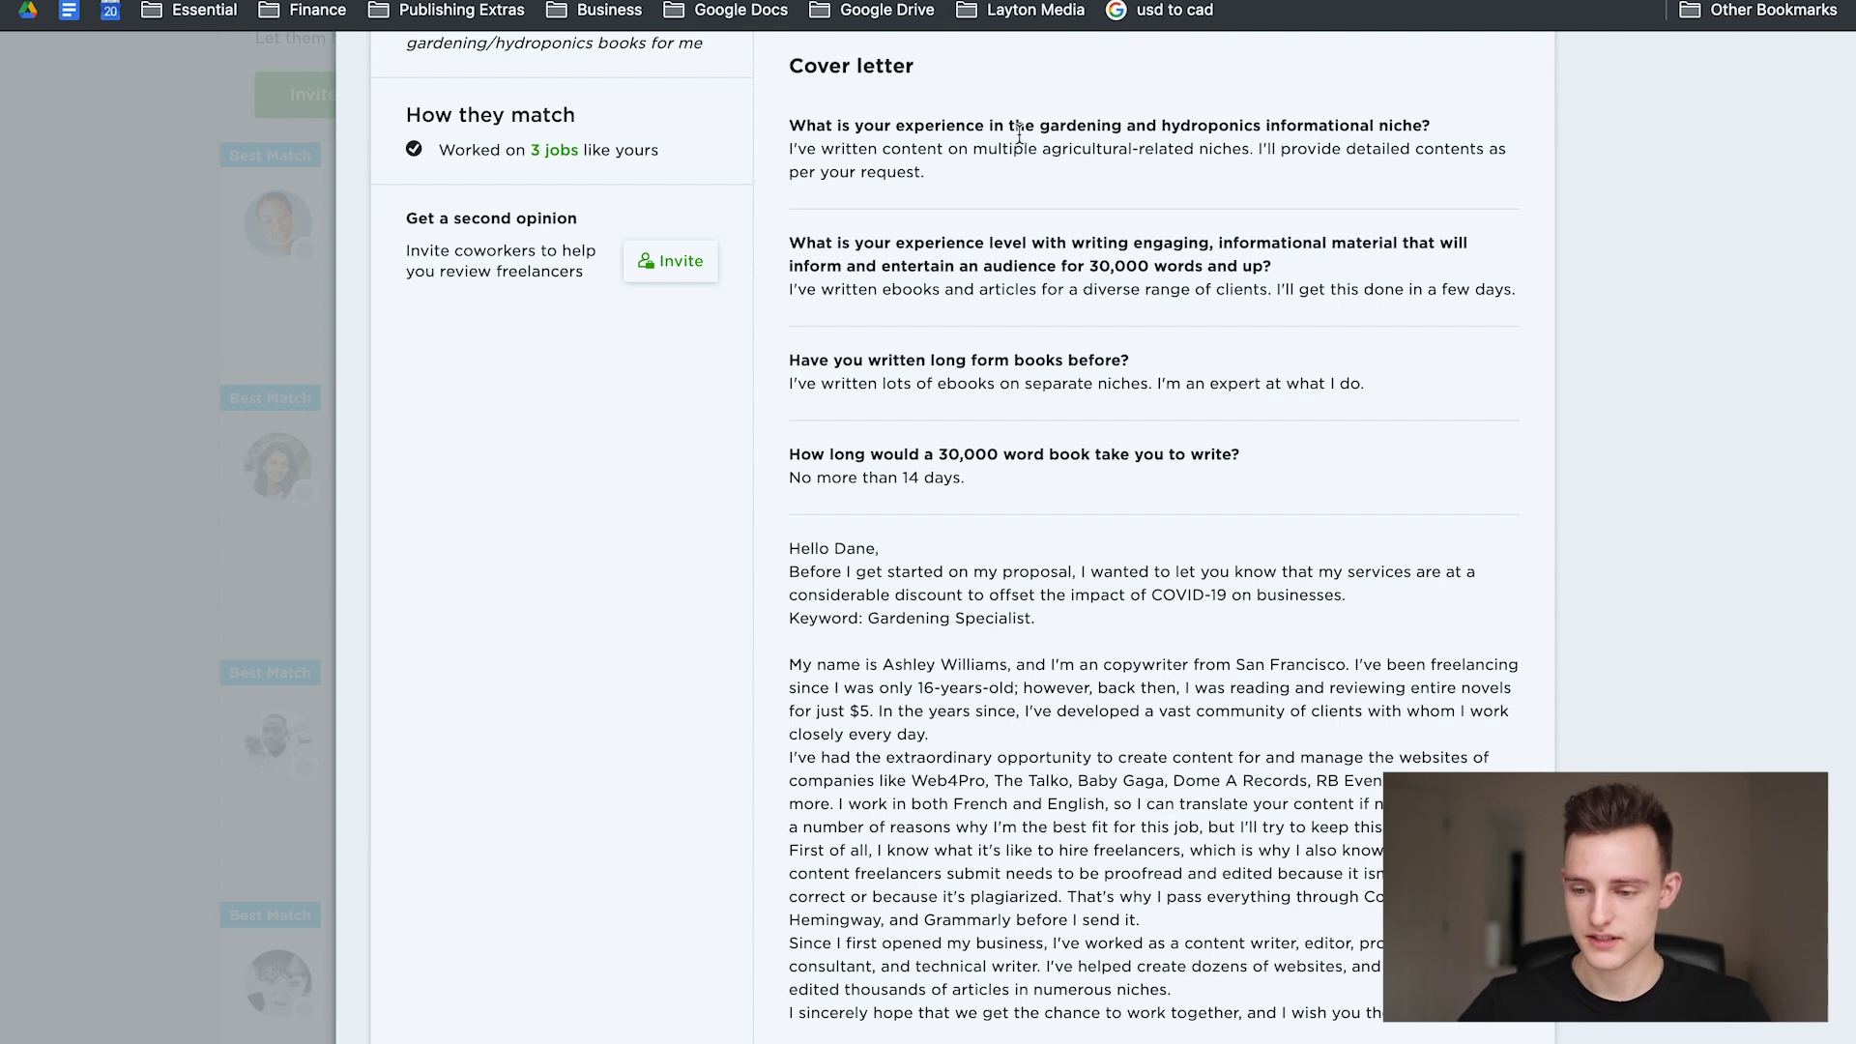
left_click_drag(820, 157, 1209, 151)
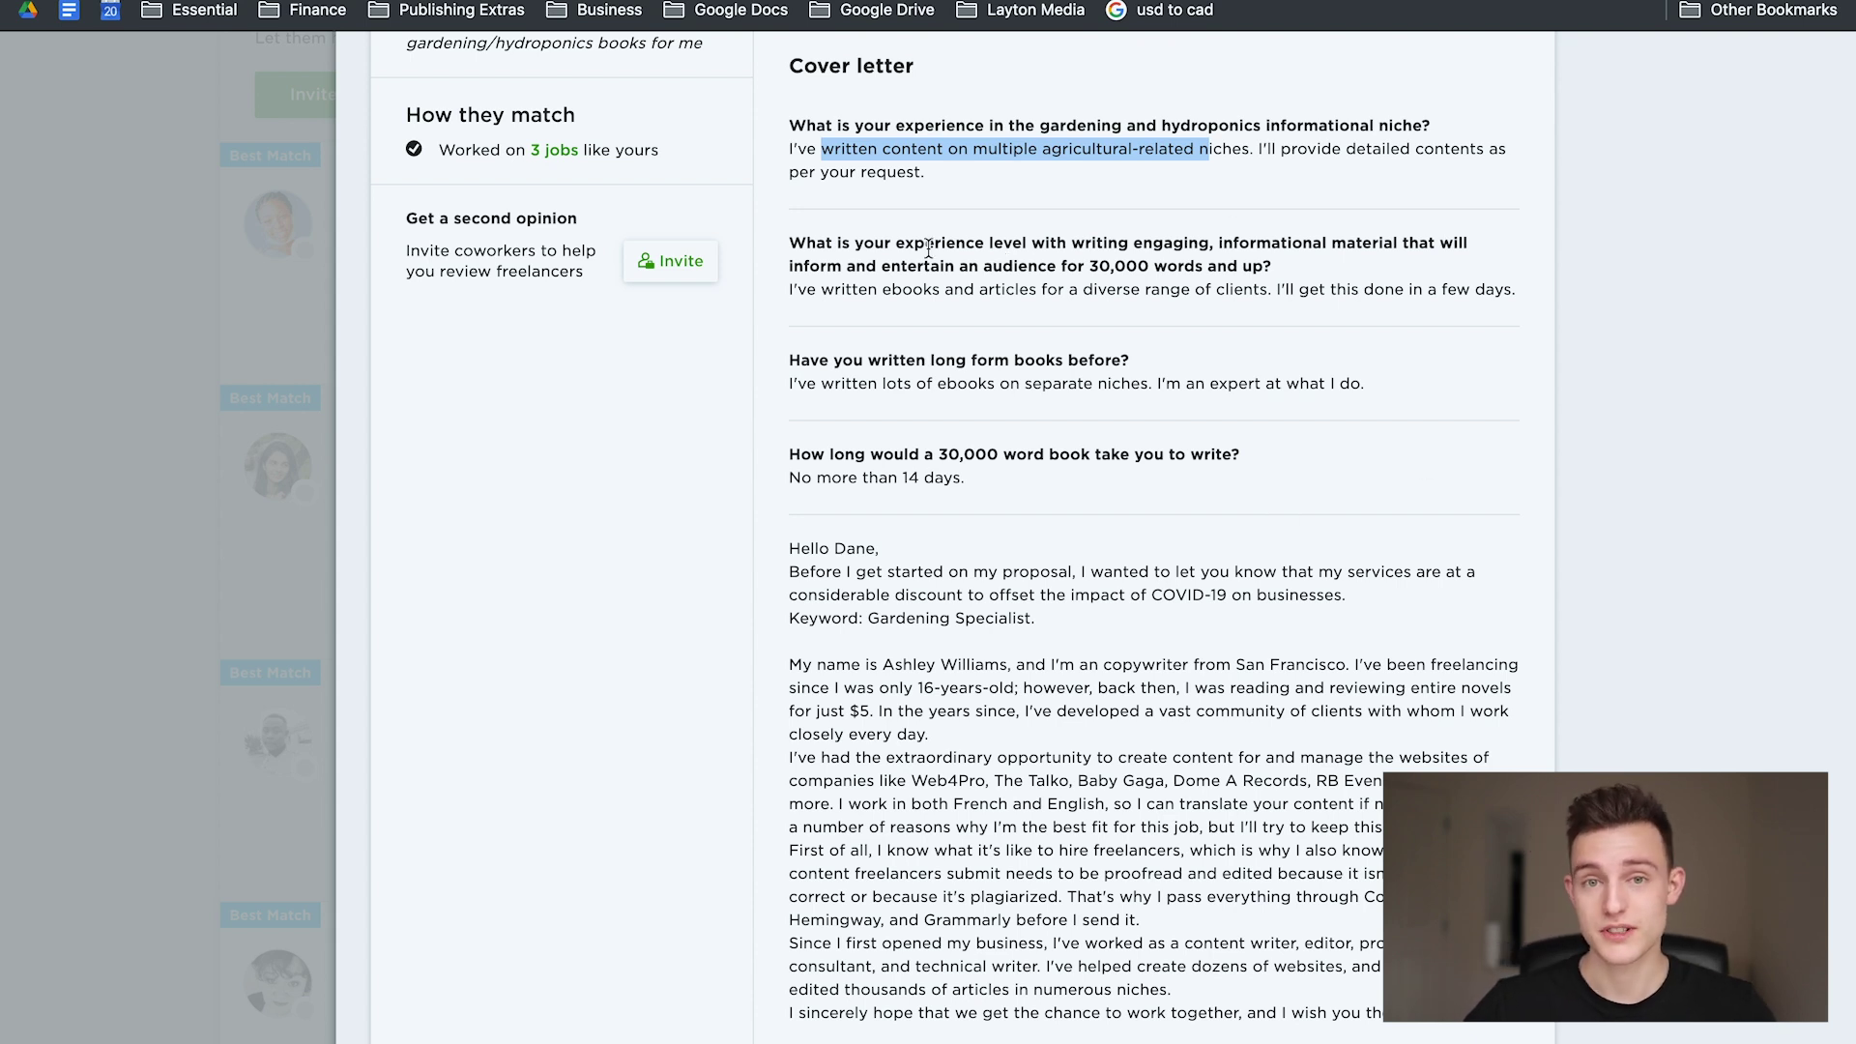
scroll(928, 249, "down", 1)
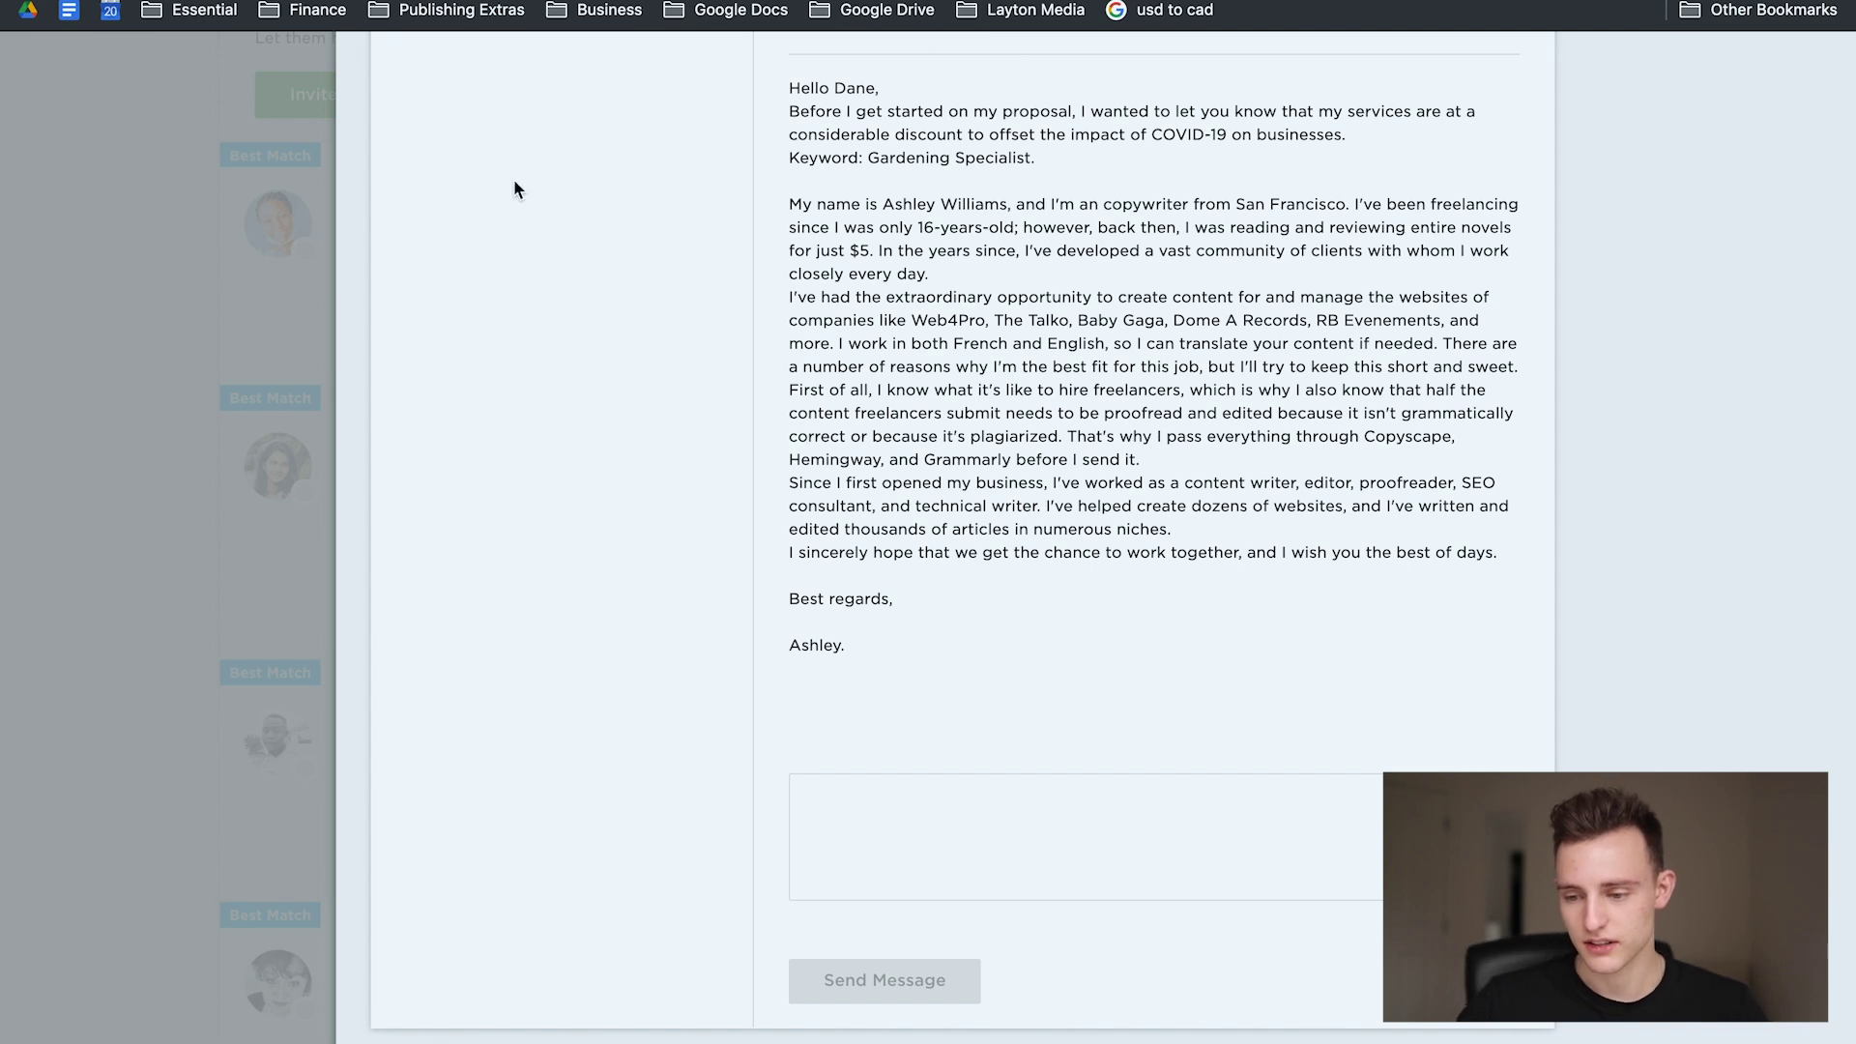
left_click_drag(792, 96, 894, 102)
scroll(996, 307, "up", 2)
scroll(996, 311, "down", 3)
scroll(997, 311, "up", 3)
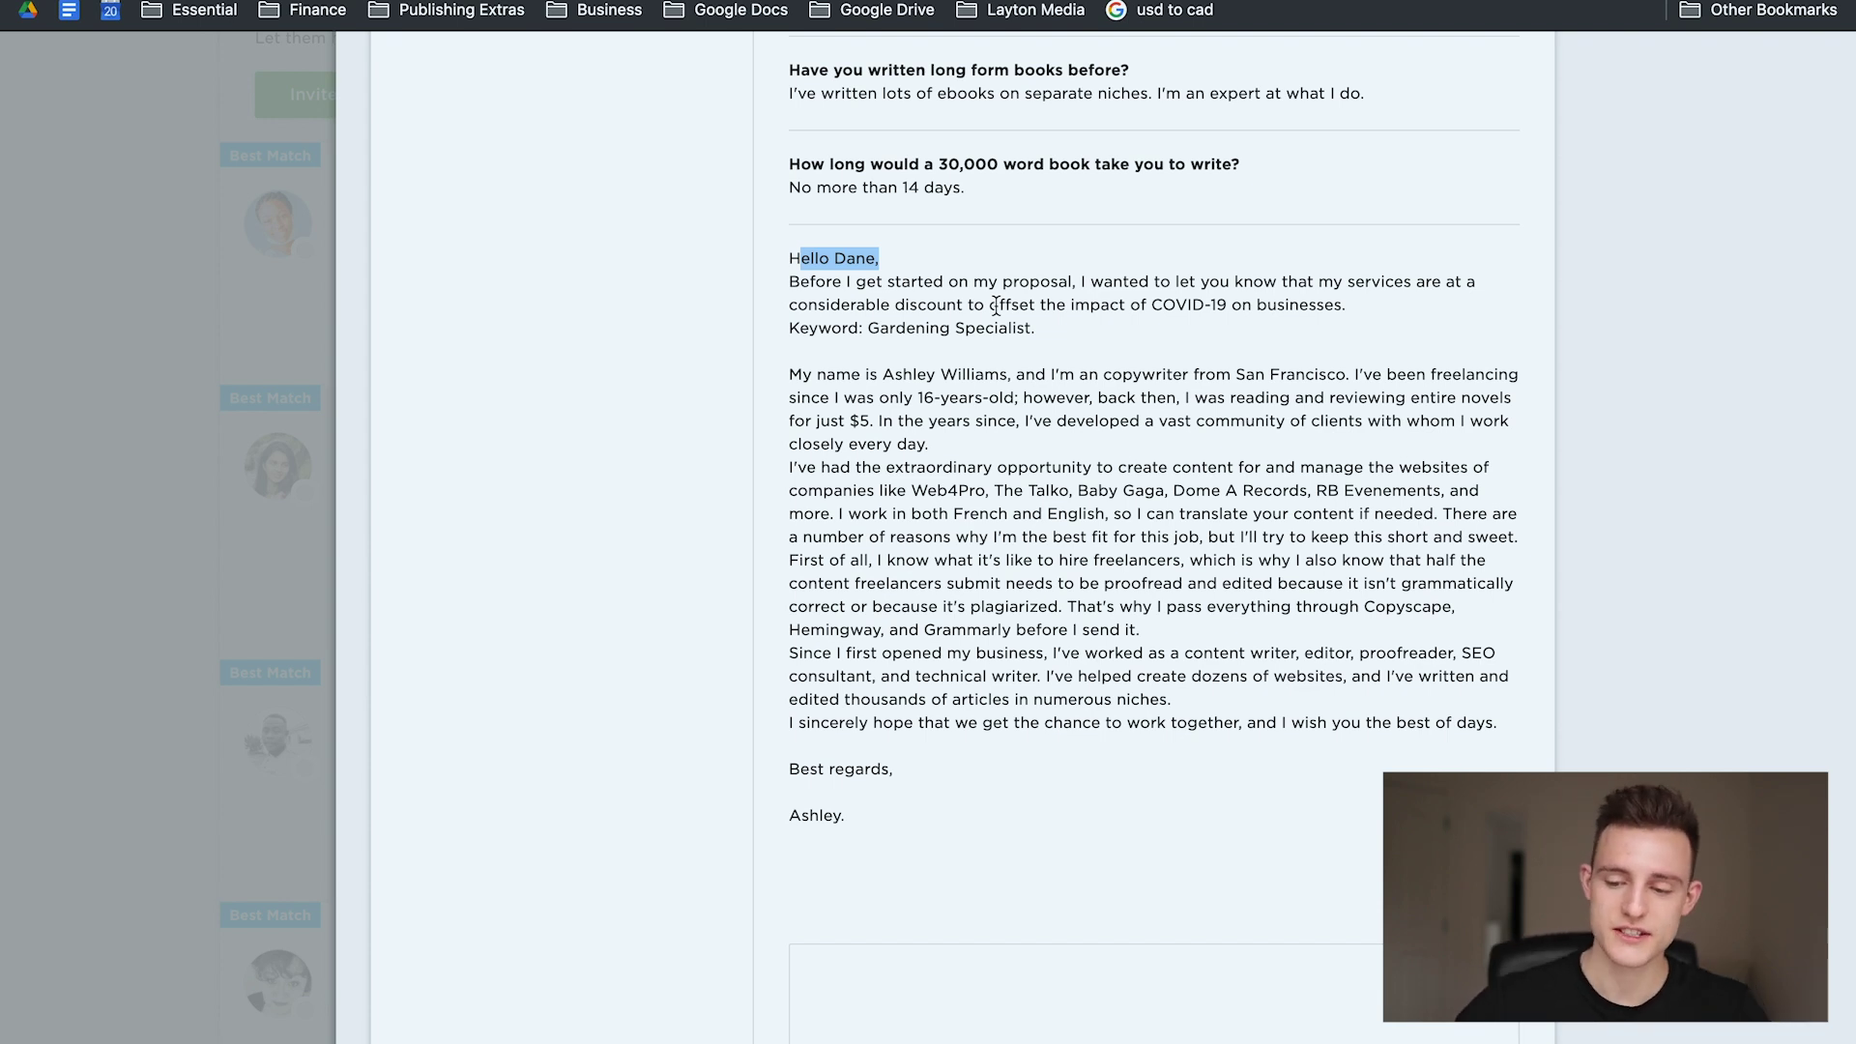
scroll(1095, 454, "down", 2)
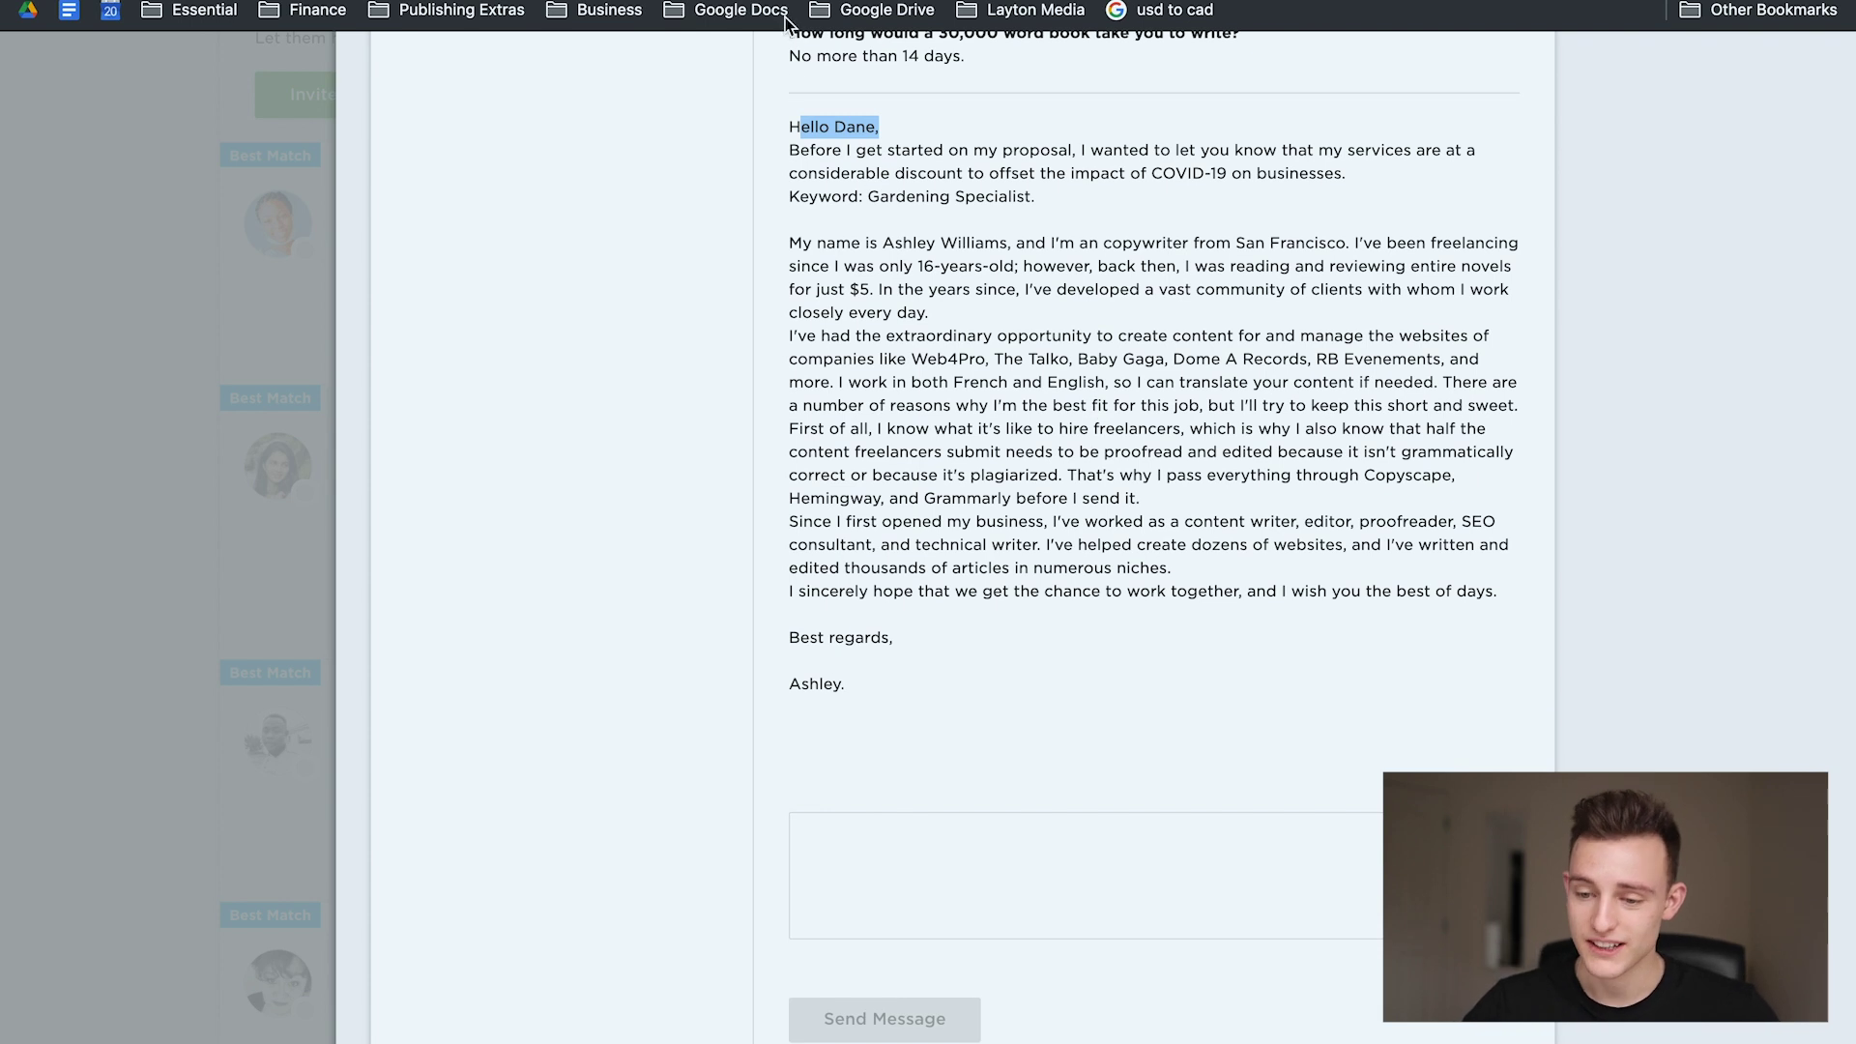
left_click(828, 241)
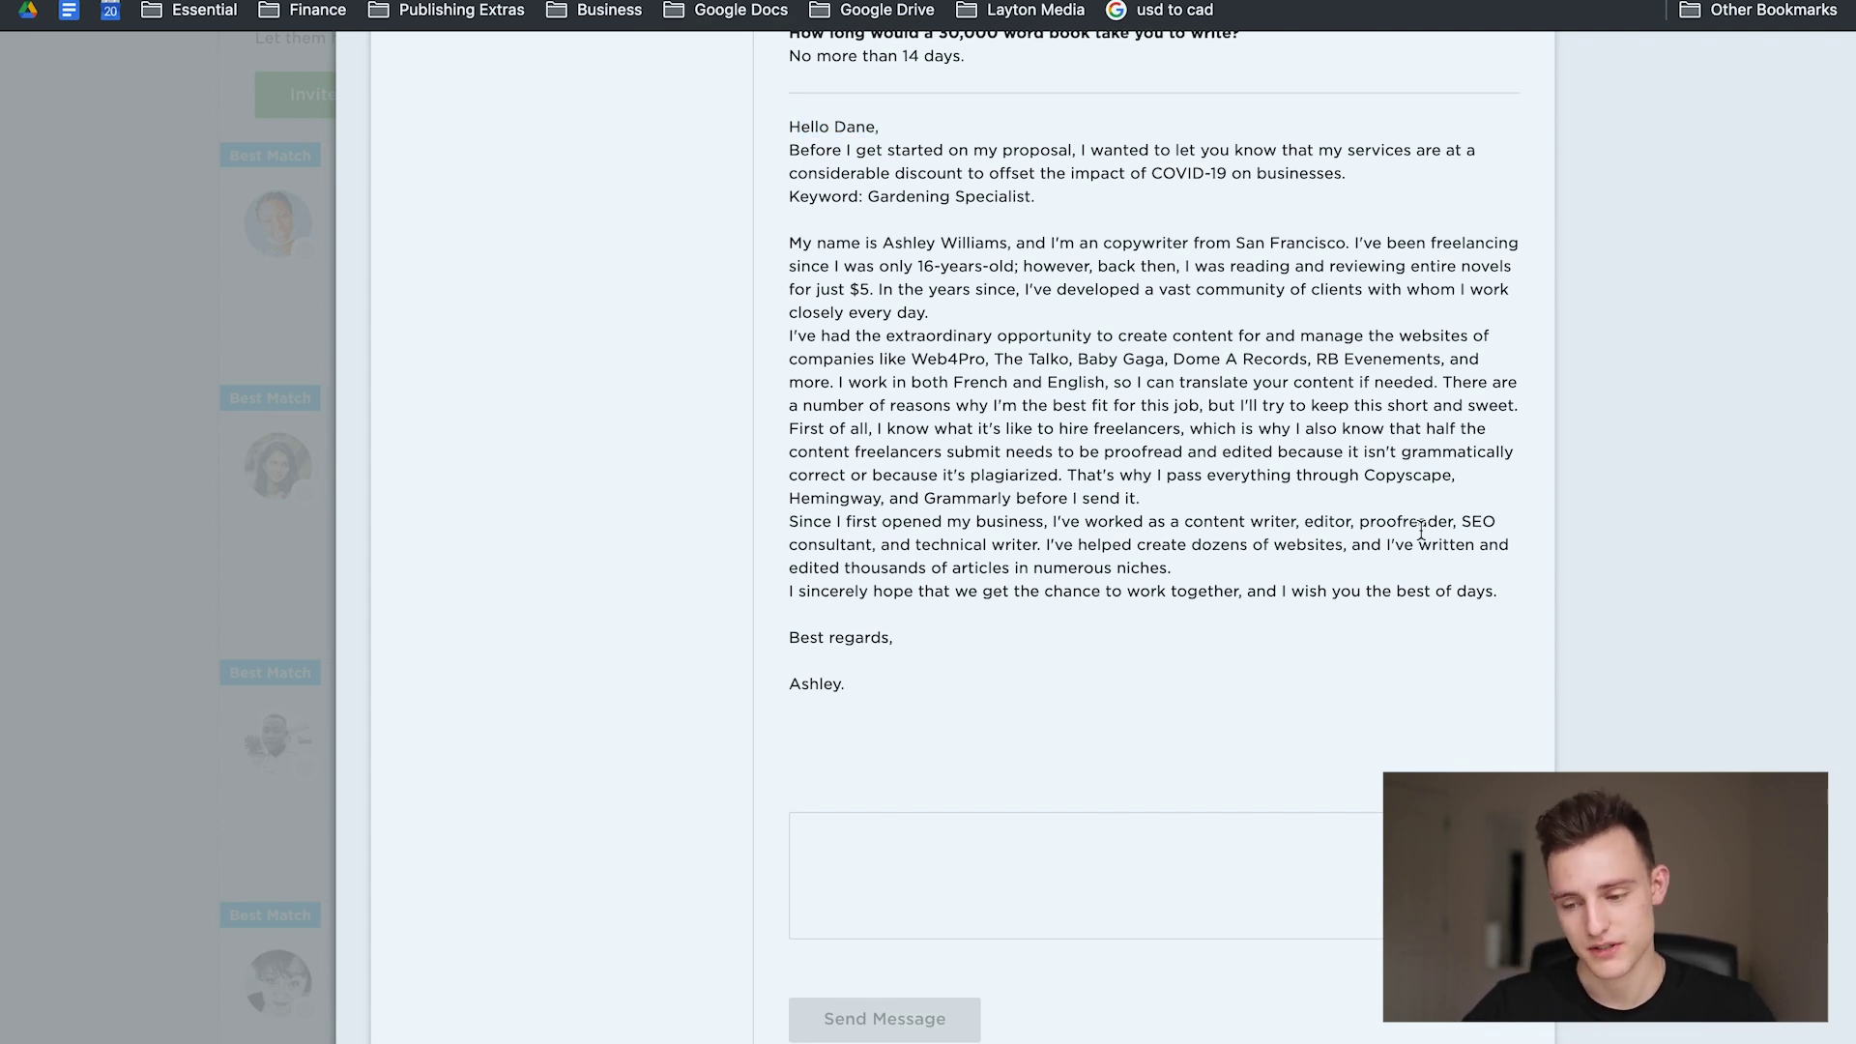
Step: Check the copywriter's profile, work history and client reviews, then return to the proposals list
scroll(1180, 261, "up", 9)
scroll(1179, 259, "down", 20)
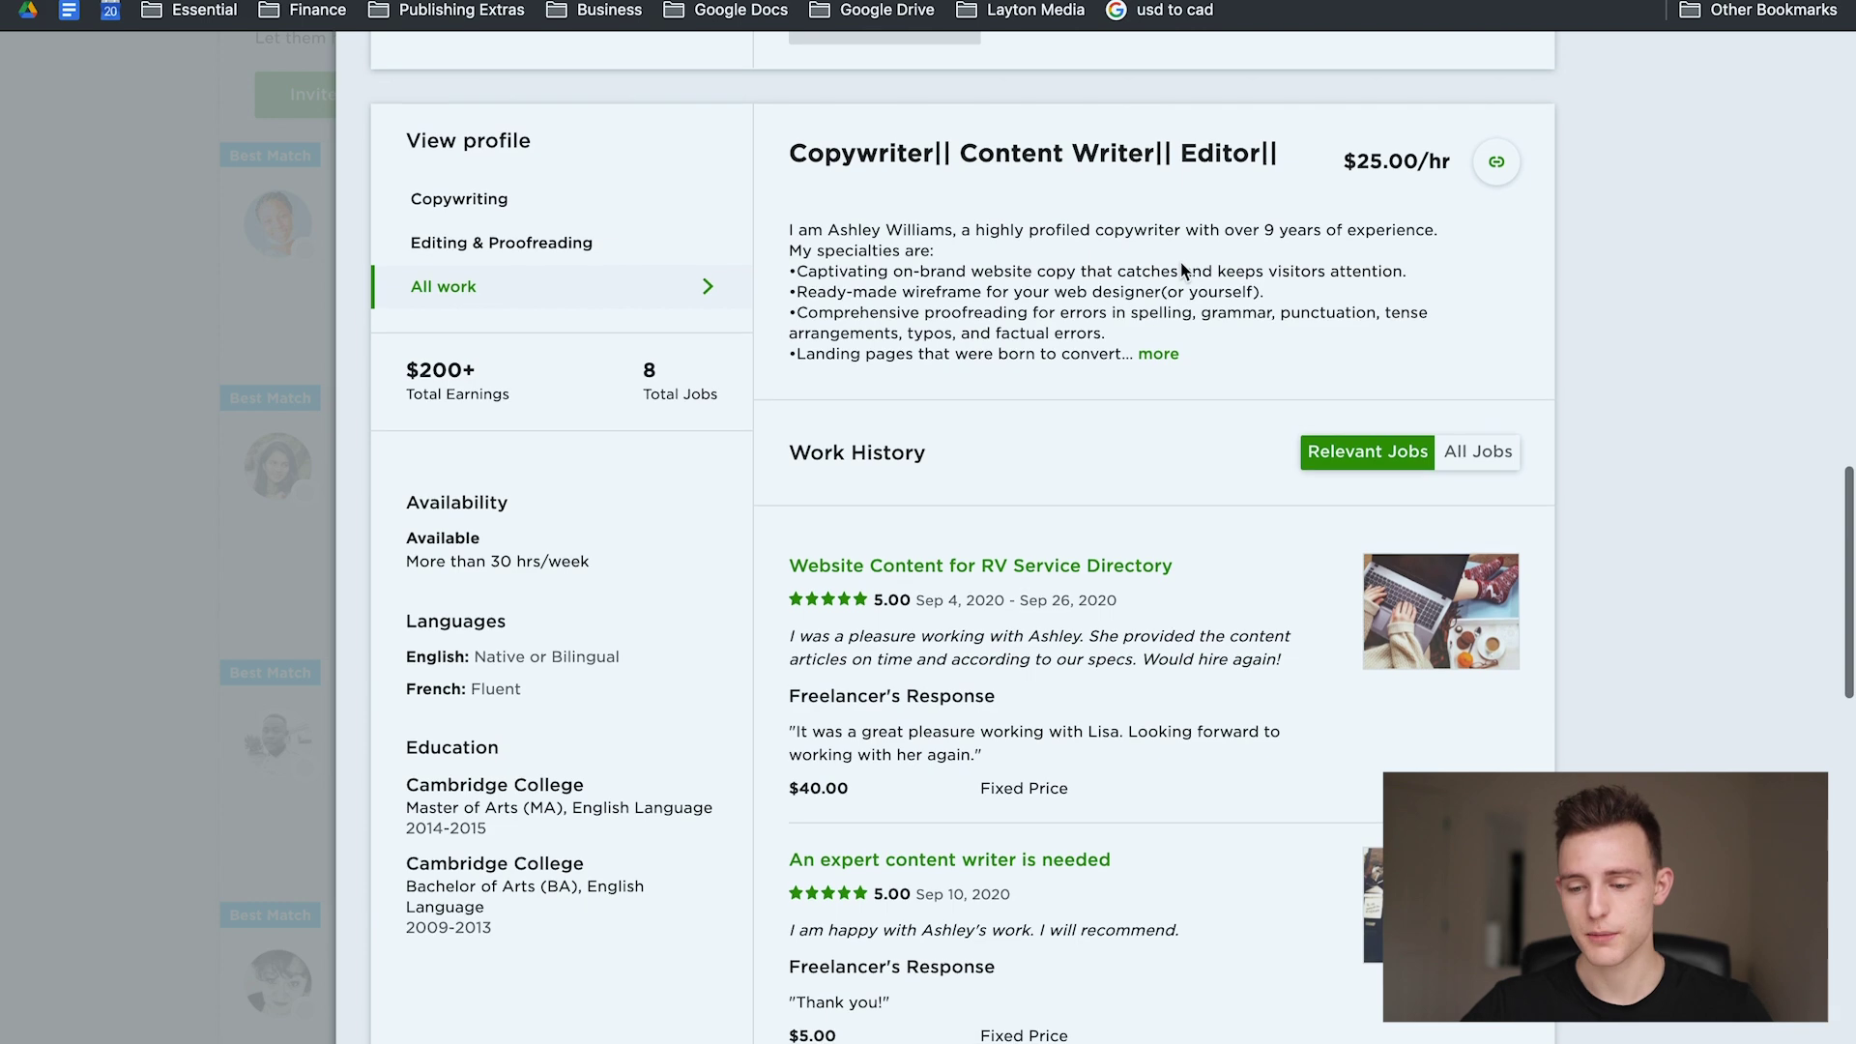
scroll(1179, 259, "down", 5)
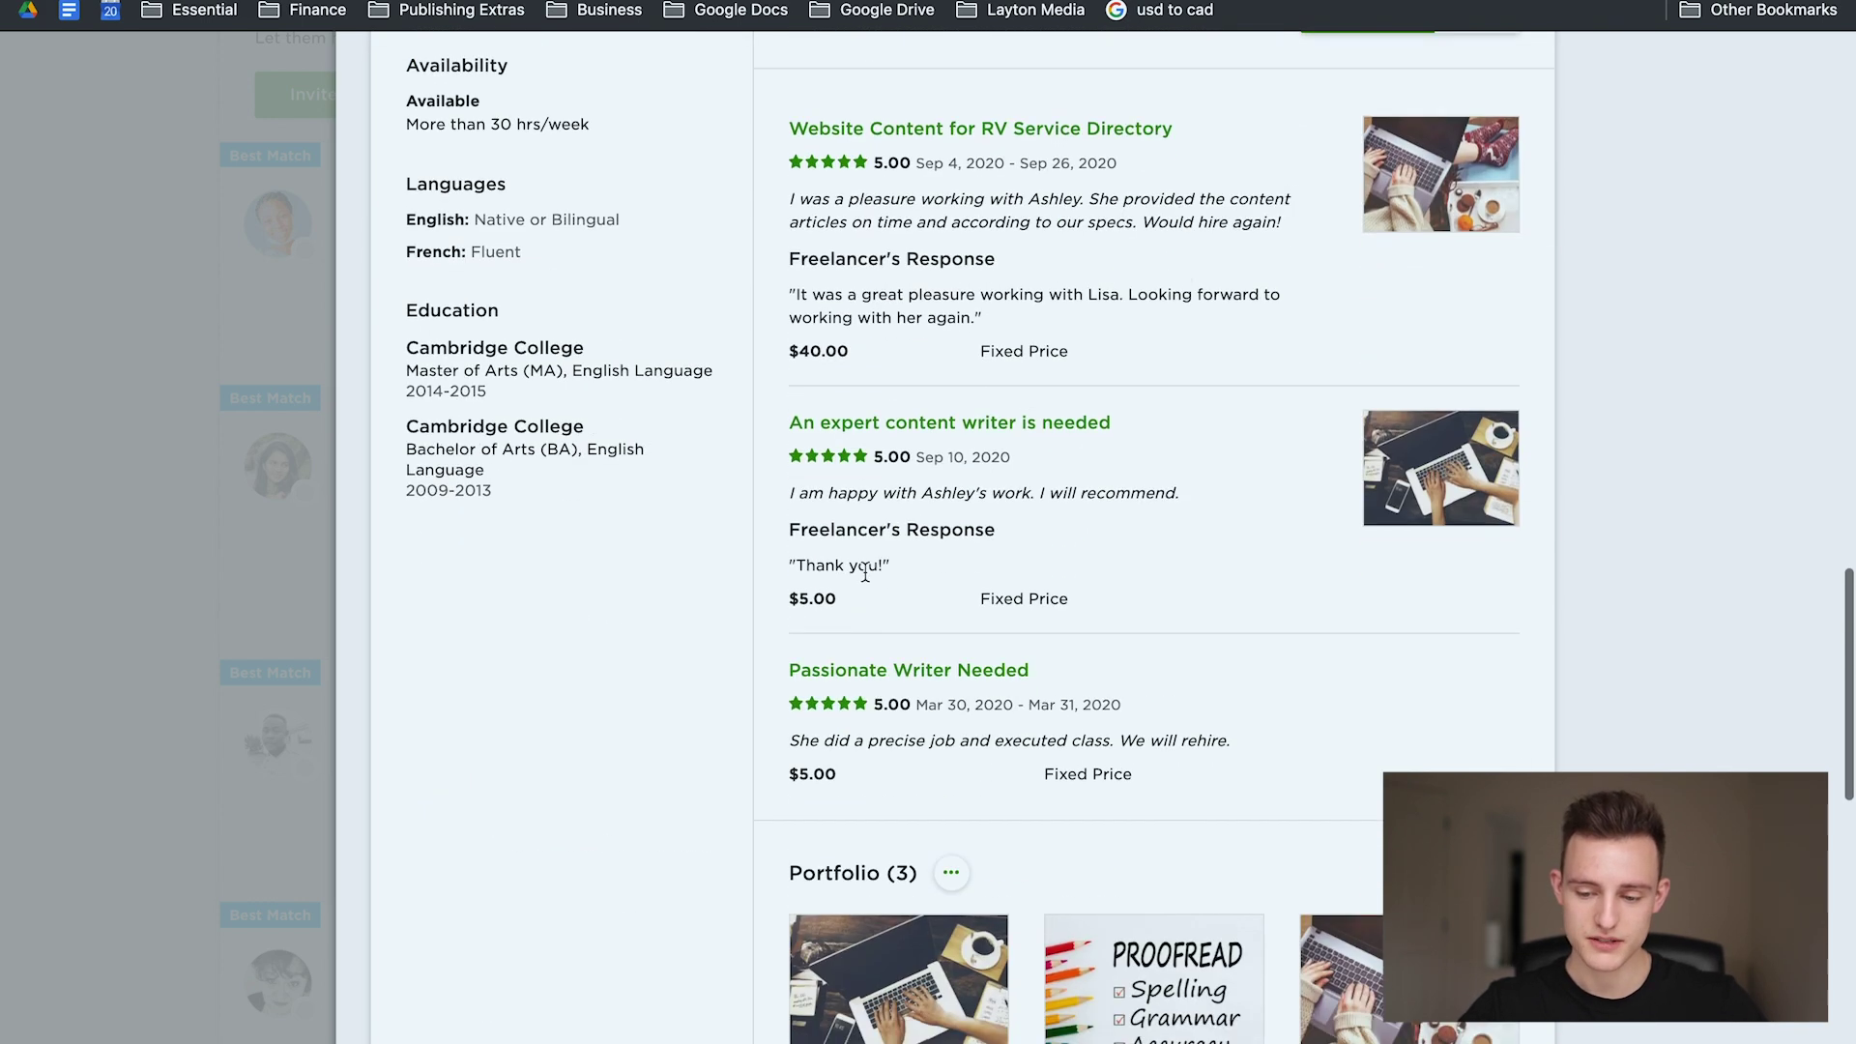
scroll(966, 149, "up", 8)
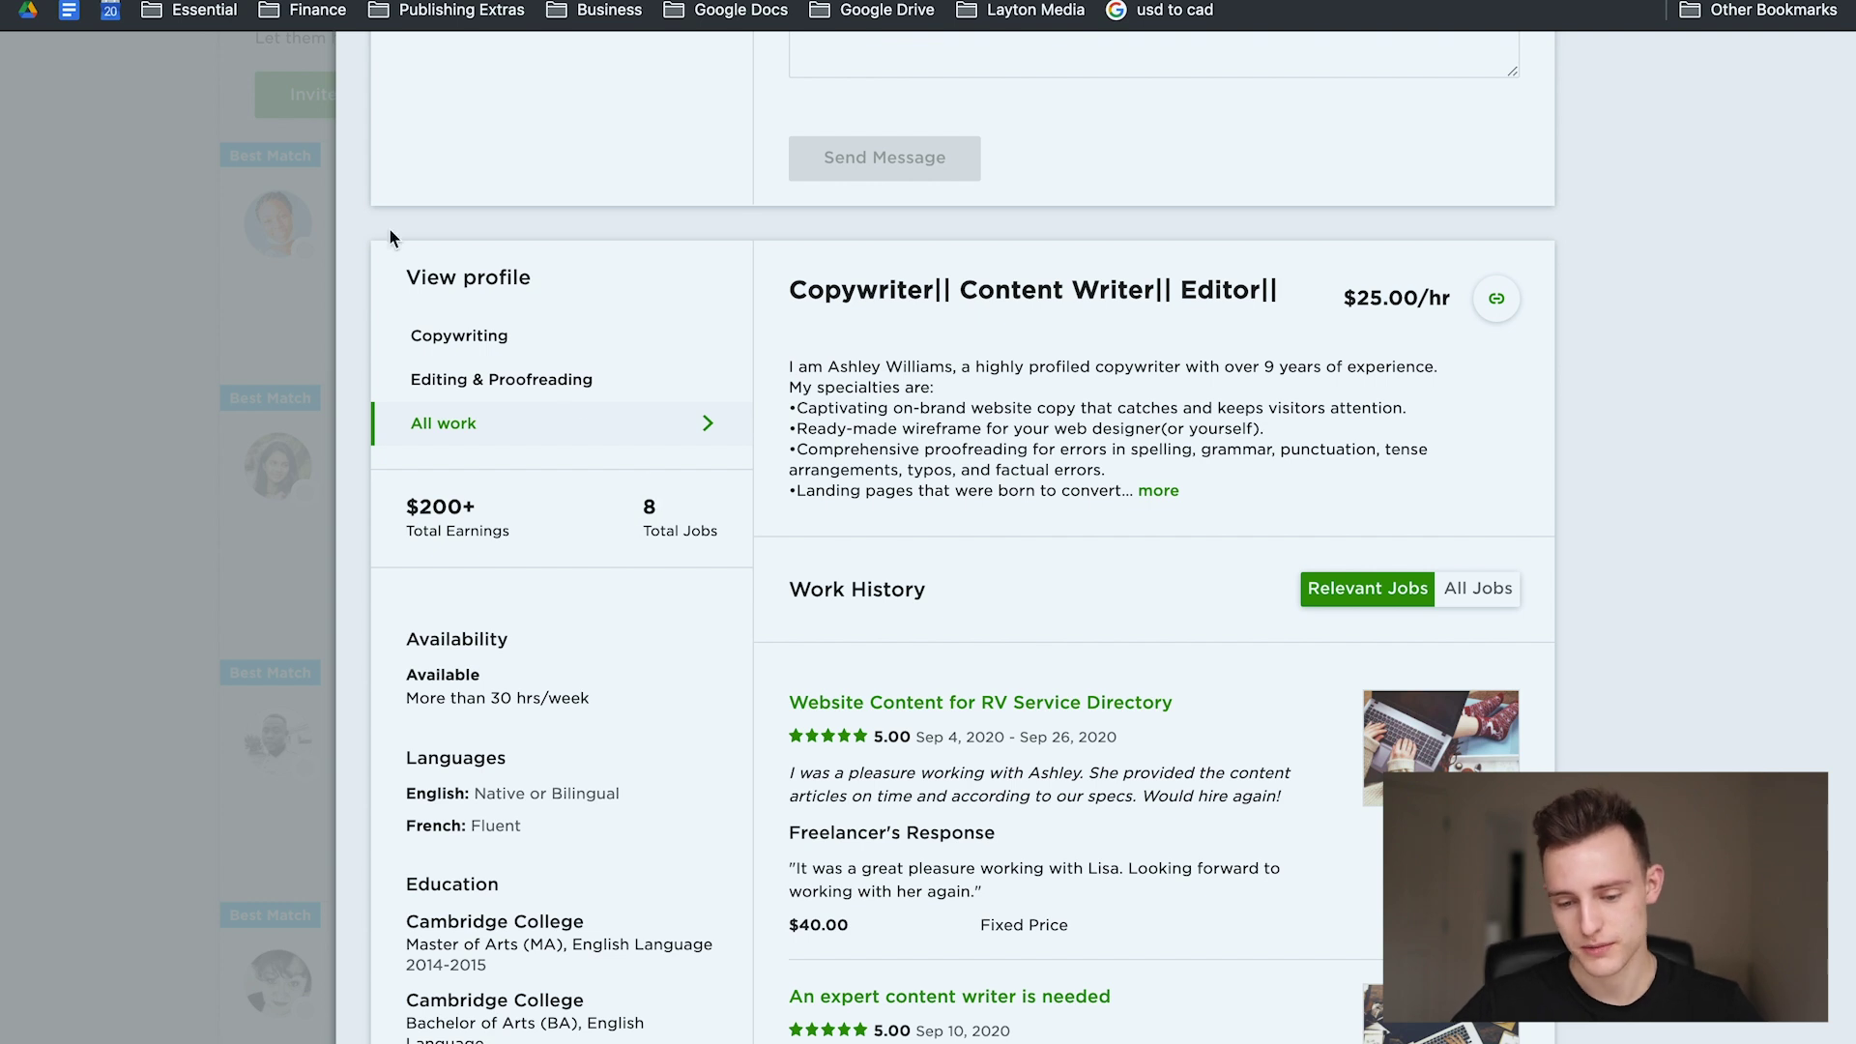
left_click(162, 337)
Step: Compare the remaining best-match proposals by country, specialty, bid, earnings, job success and cover letter
scroll(628, 483, "down", 4)
scroll(682, 425, "up", 2)
scroll(677, 436, "up", 1)
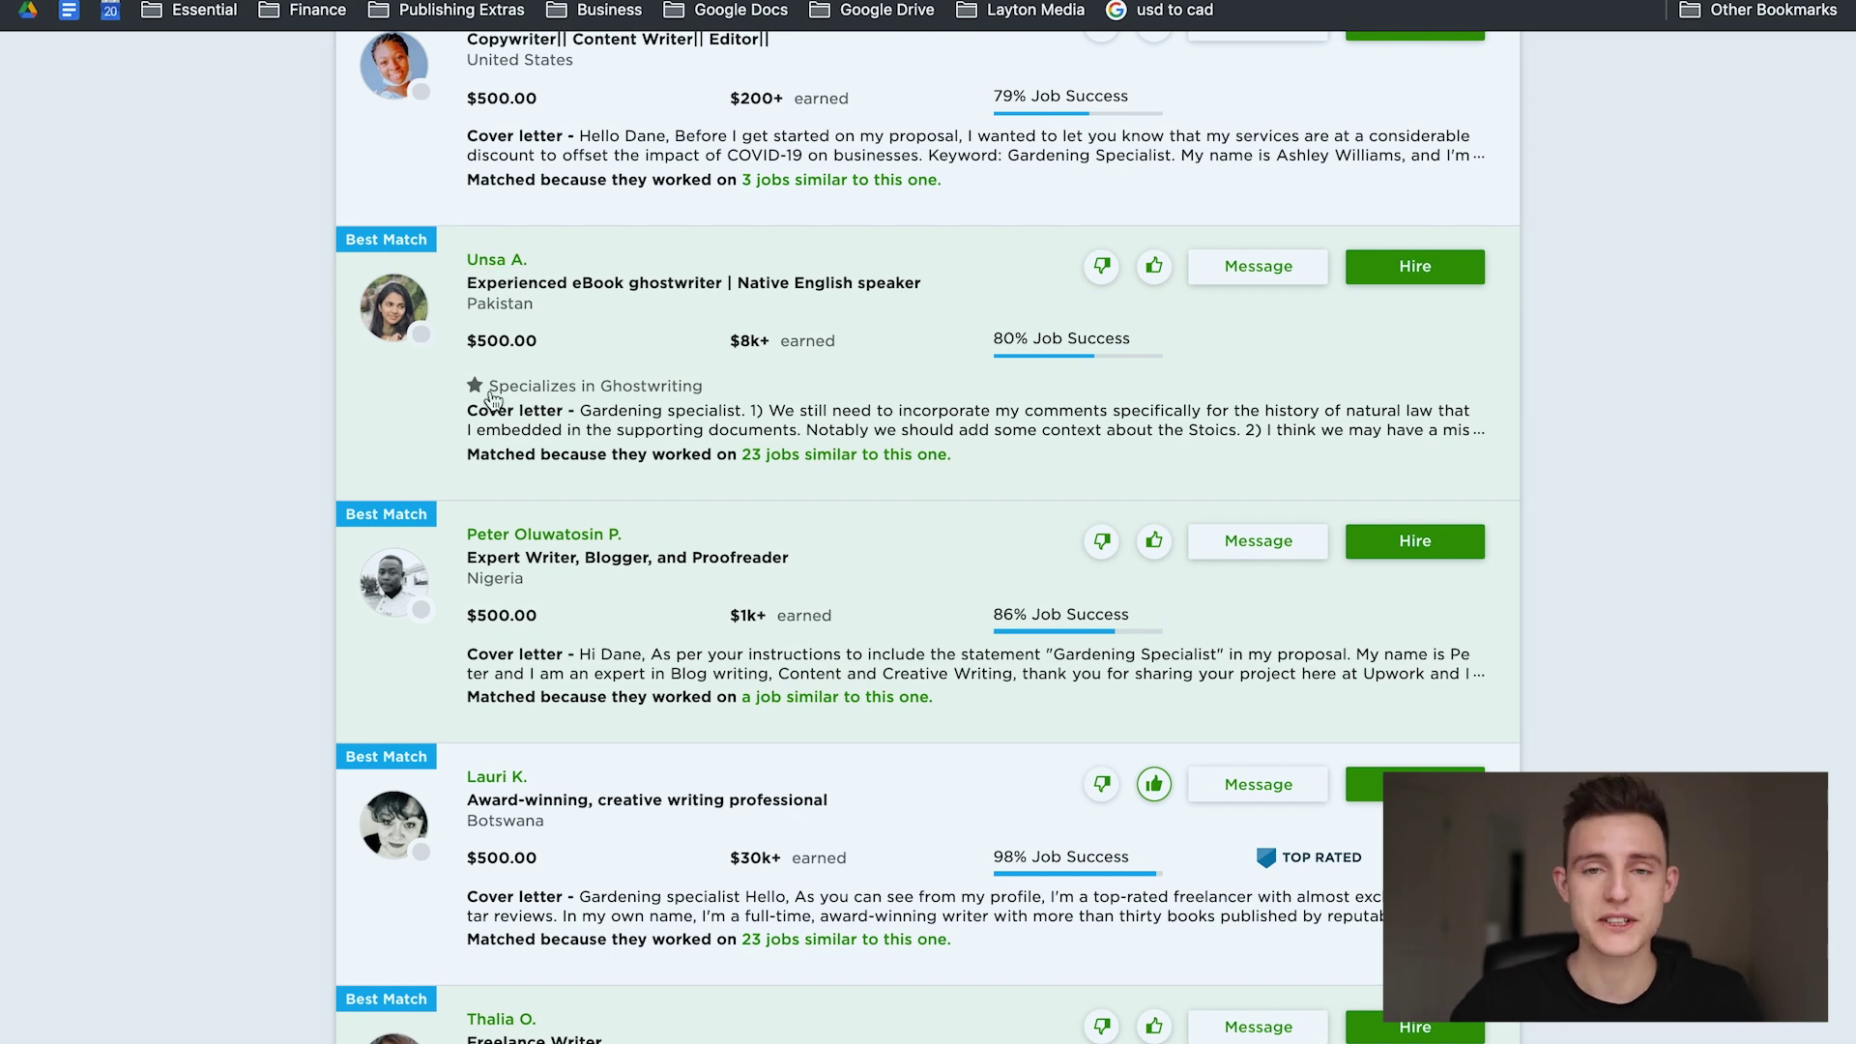
scroll(579, 367, "down", 3)
scroll(725, 290, "up", 1)
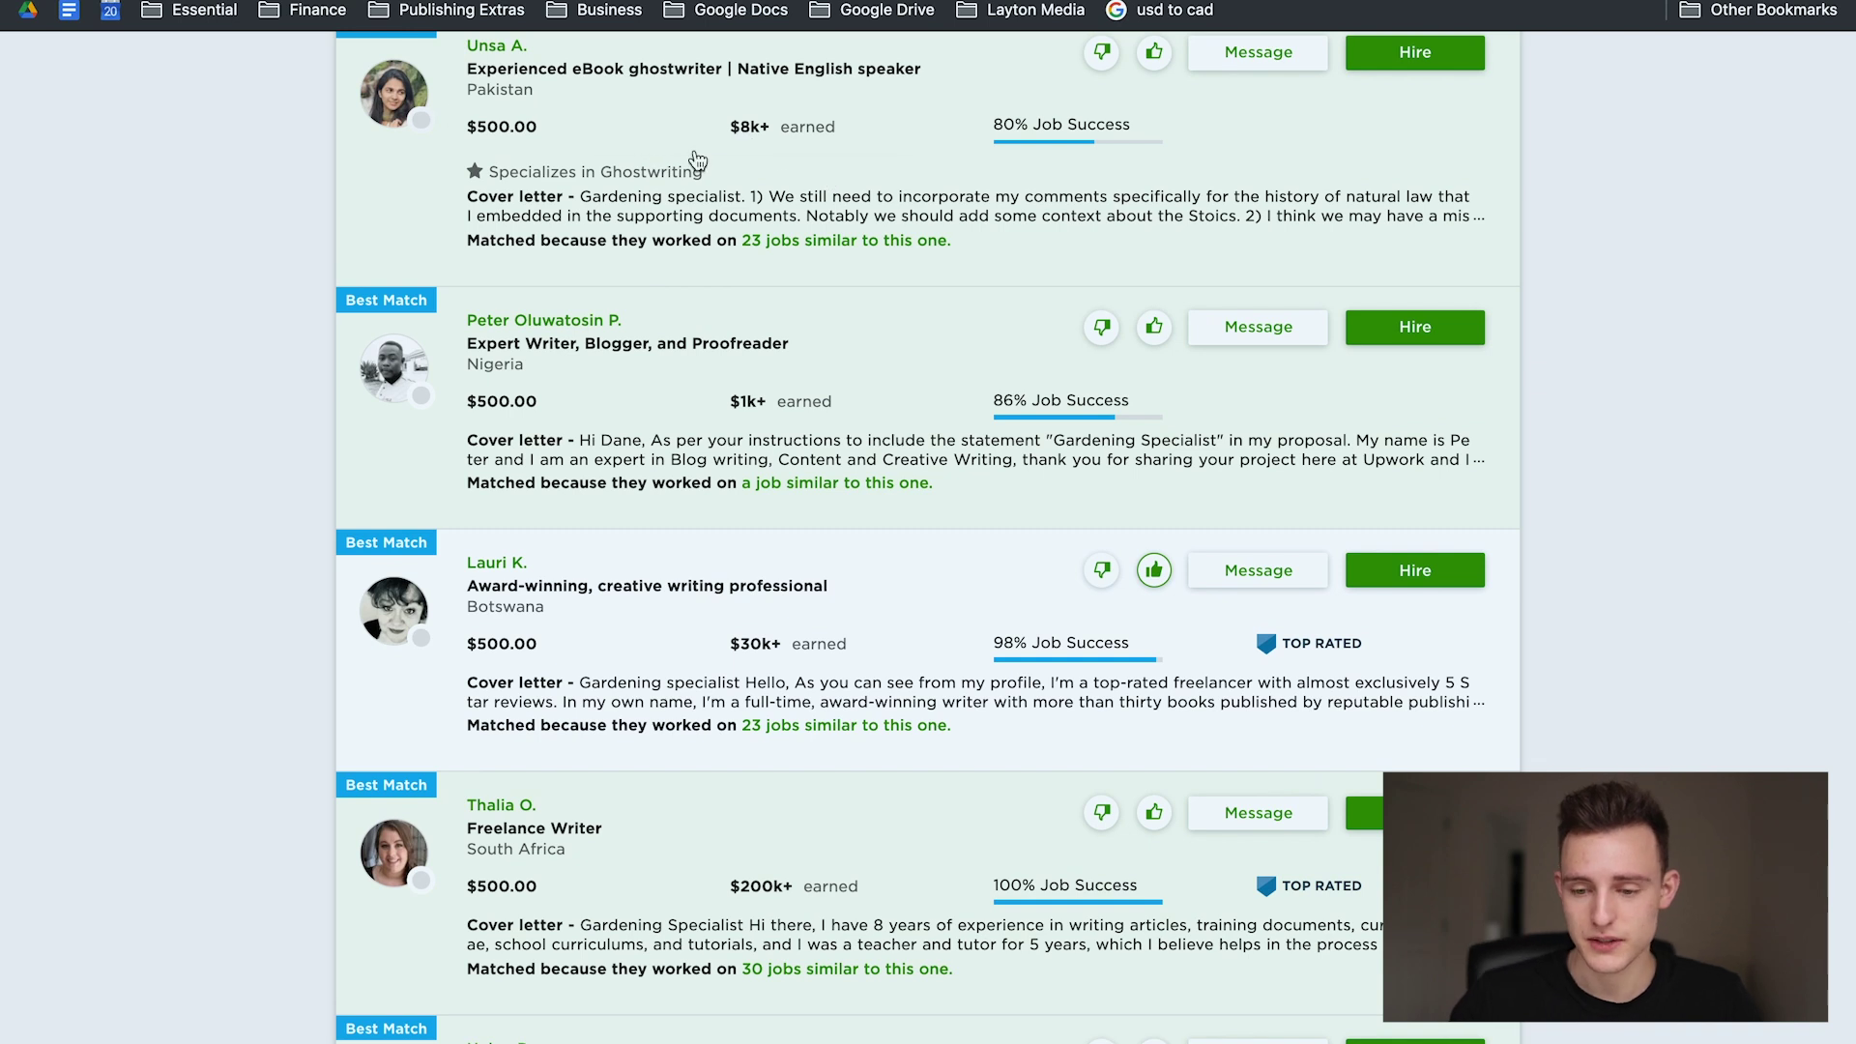
scroll(646, 272, "down", 1)
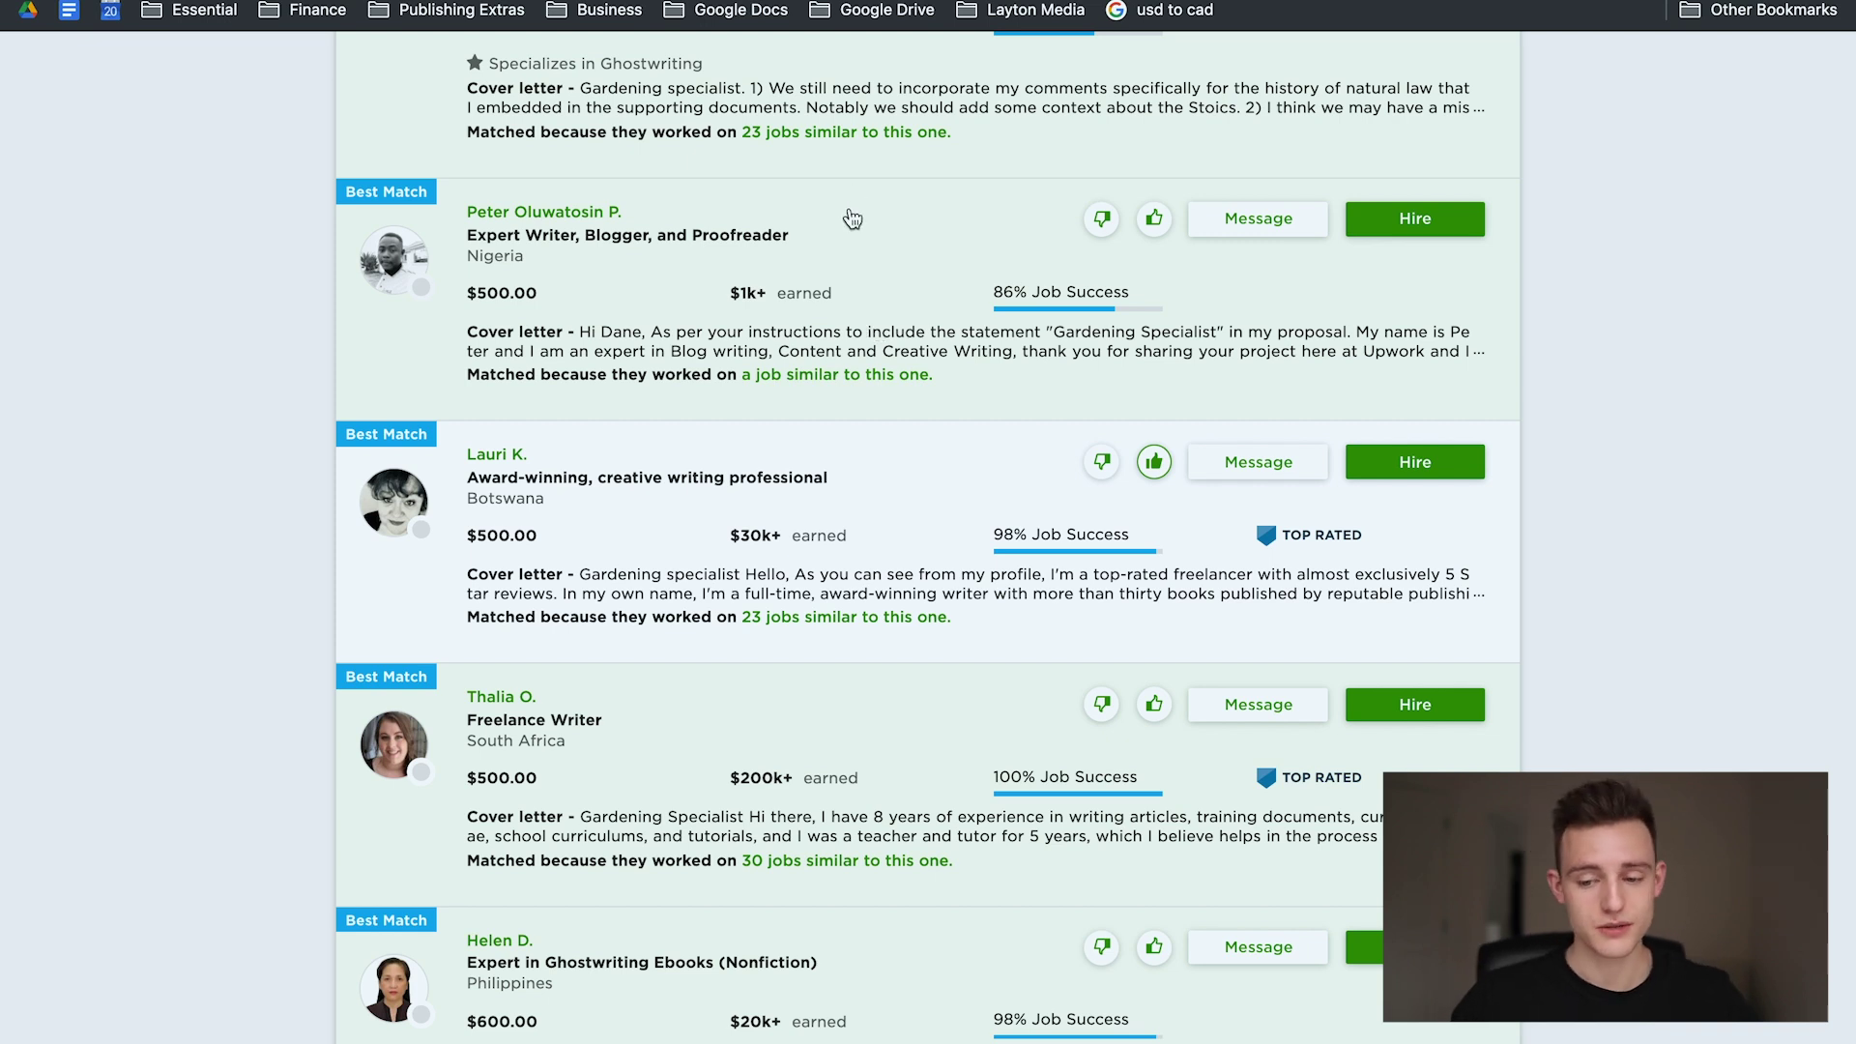
scroll(786, 324, "down", 2)
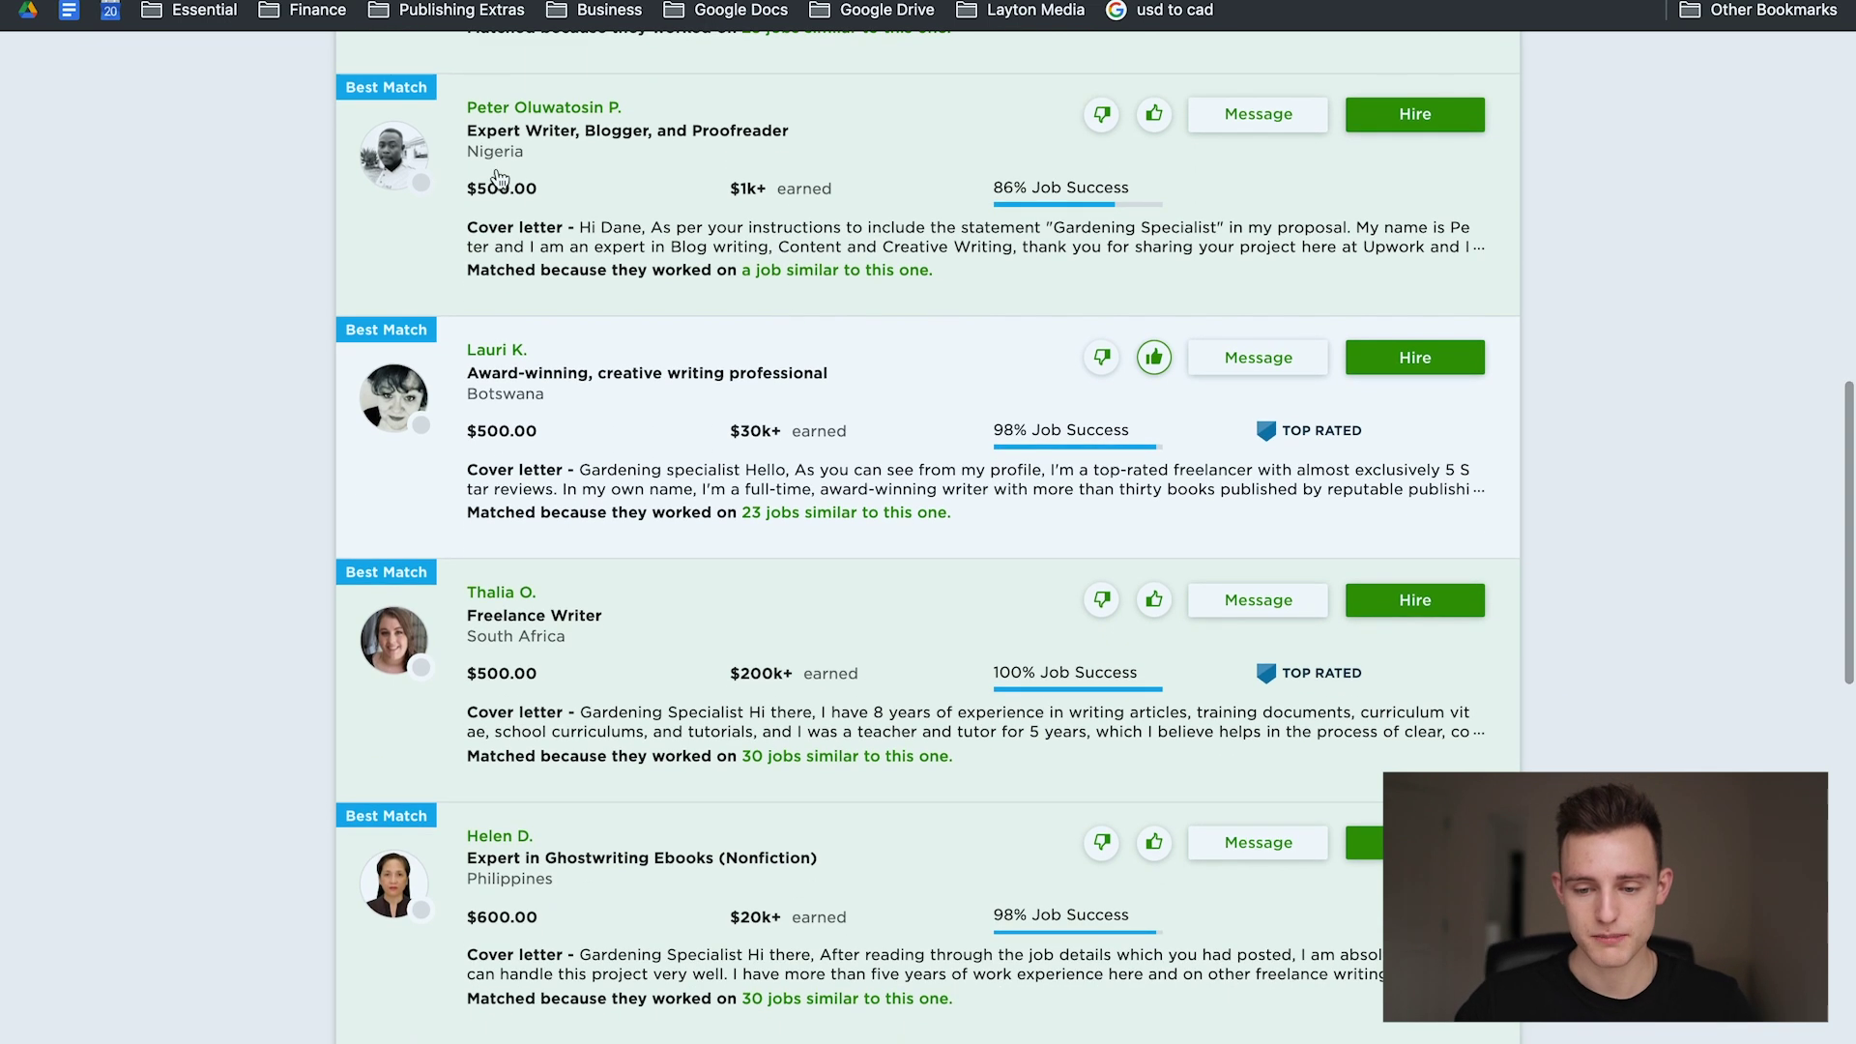
scroll(541, 590, "down", 5)
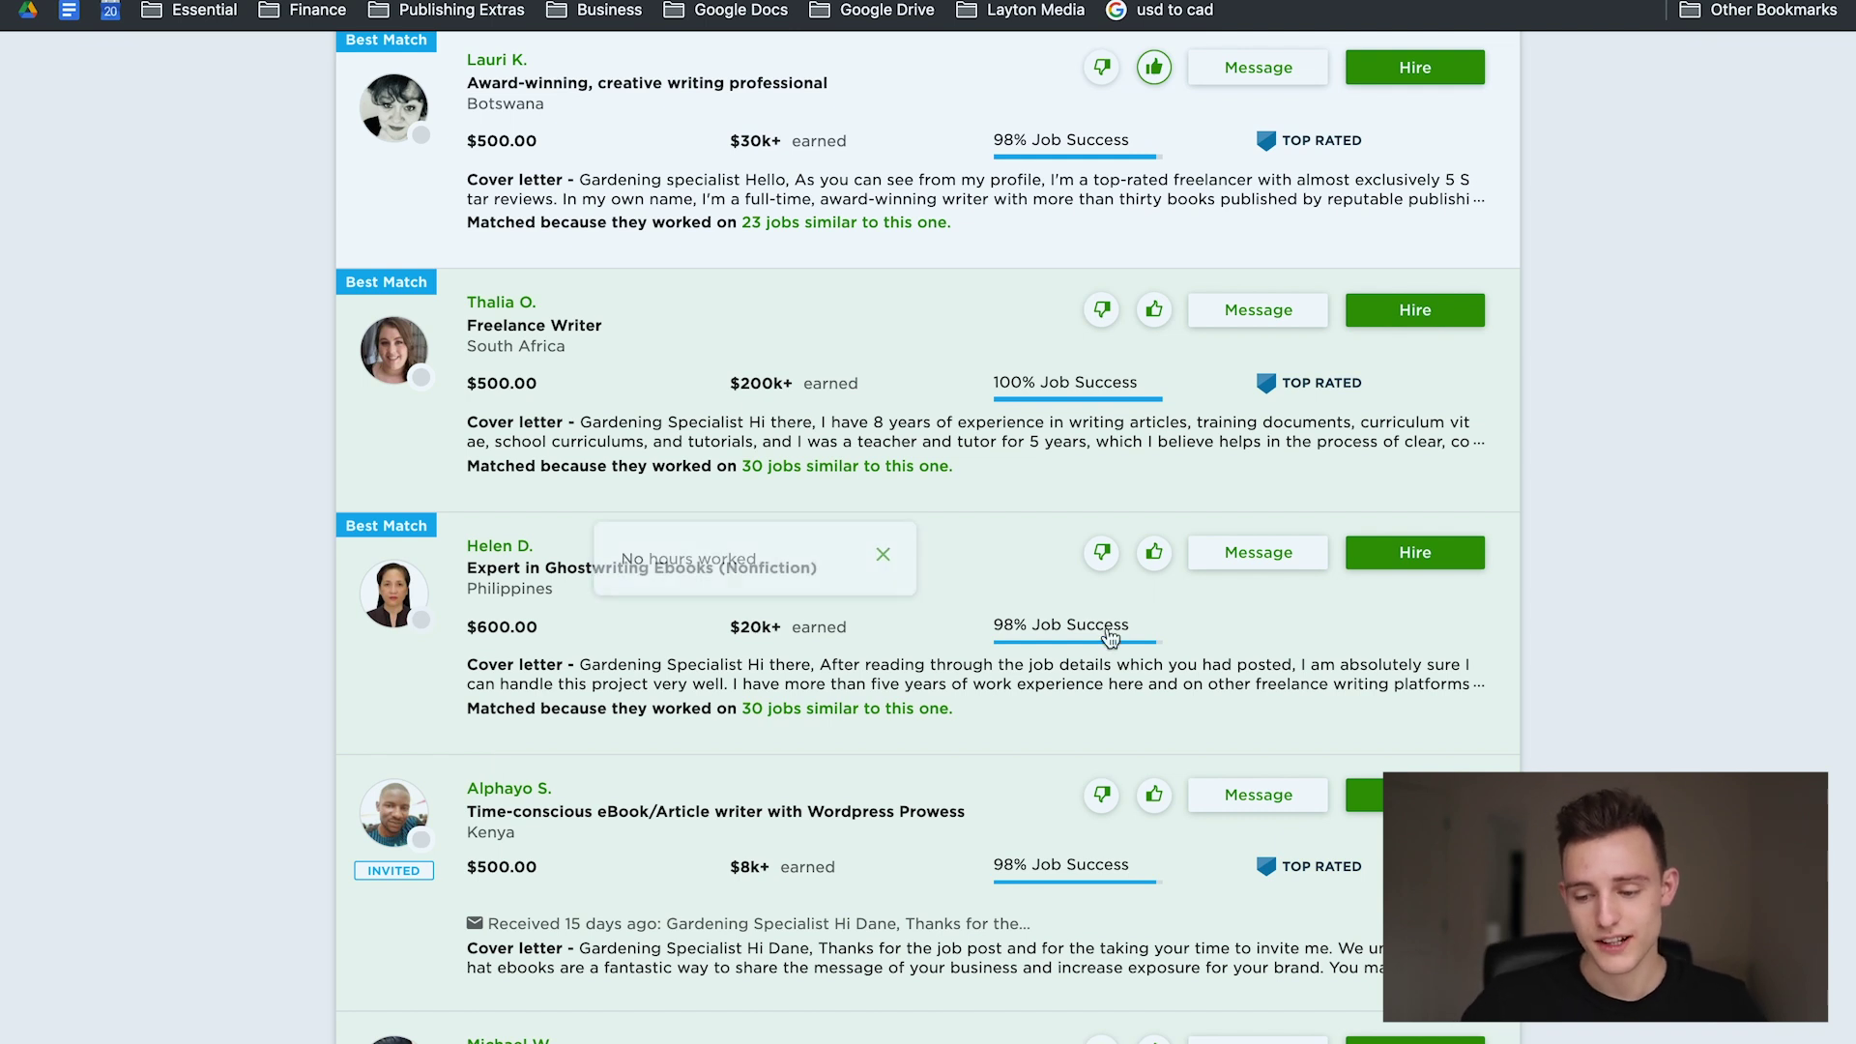
Step: Shortlist the nonfiction eBook ghostwriter from the Philippines and the invited eBook/article writer from Kenya
scroll(904, 624, "down", 2)
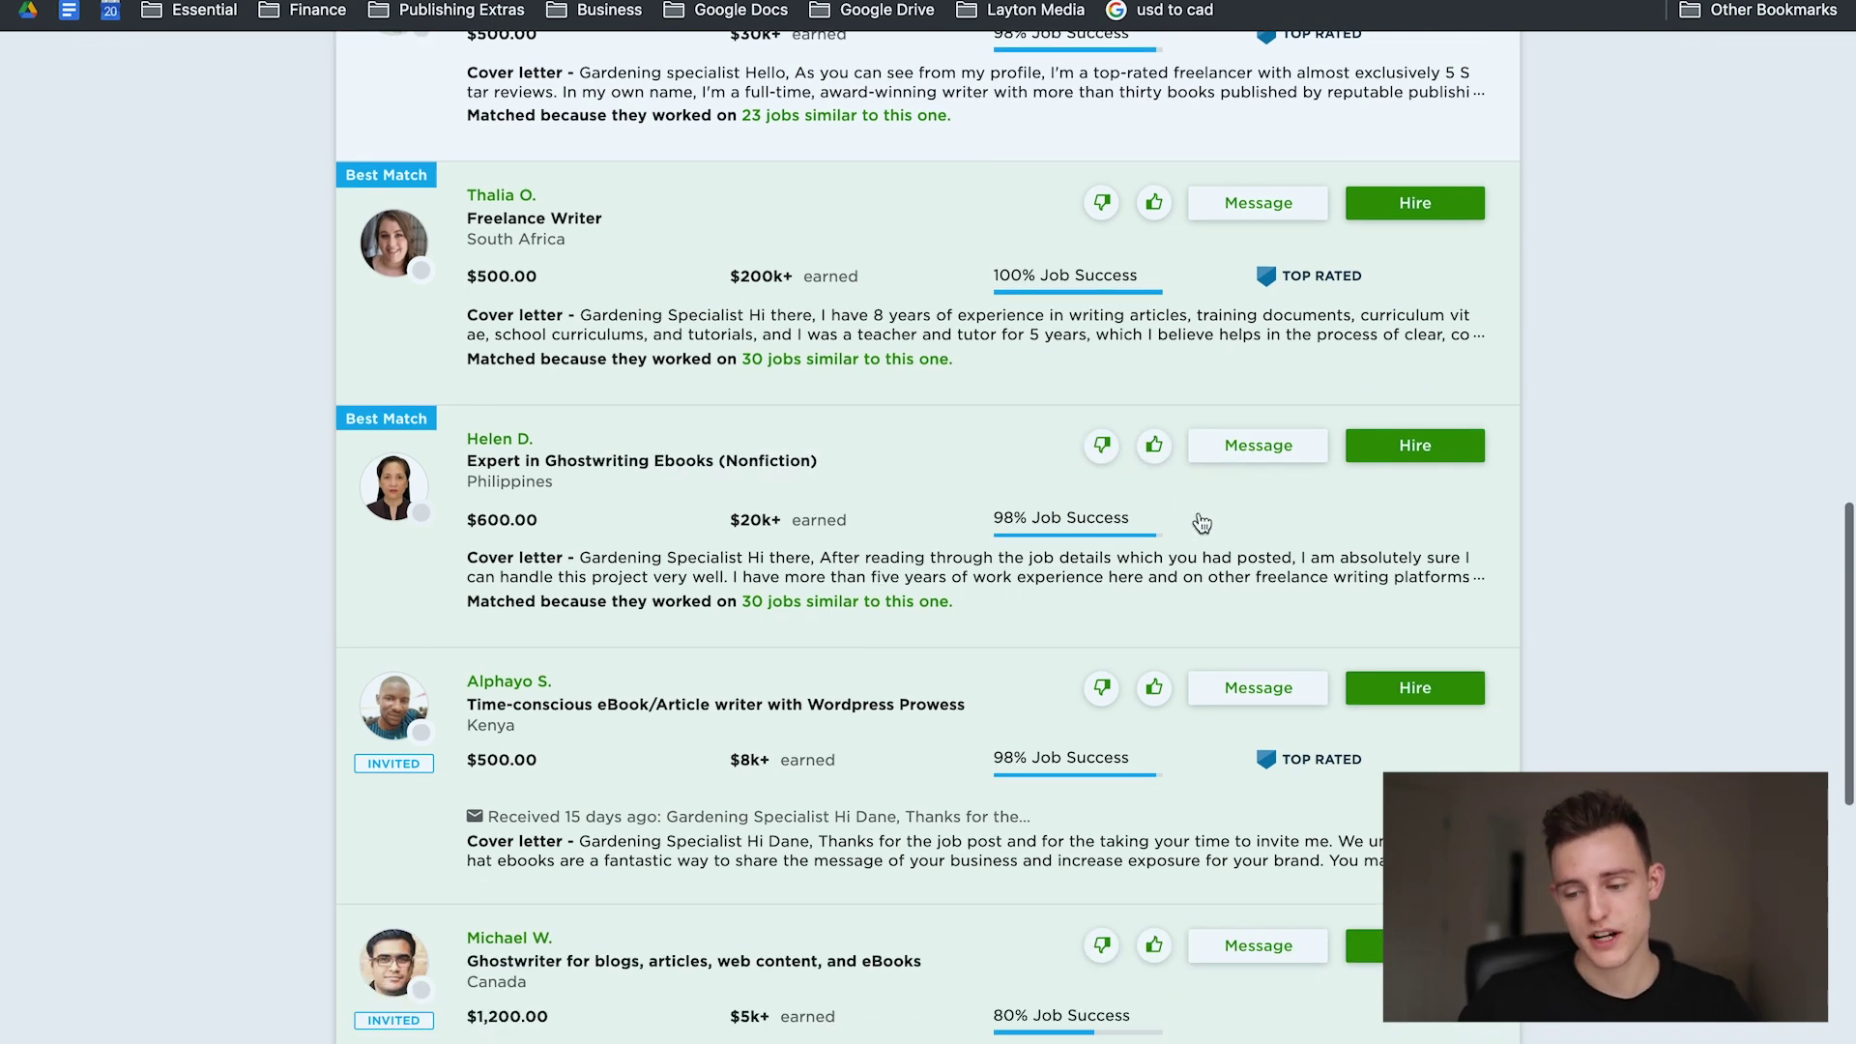
left_click(1154, 447)
left_click(816, 527)
scroll(817, 527, "down", 4)
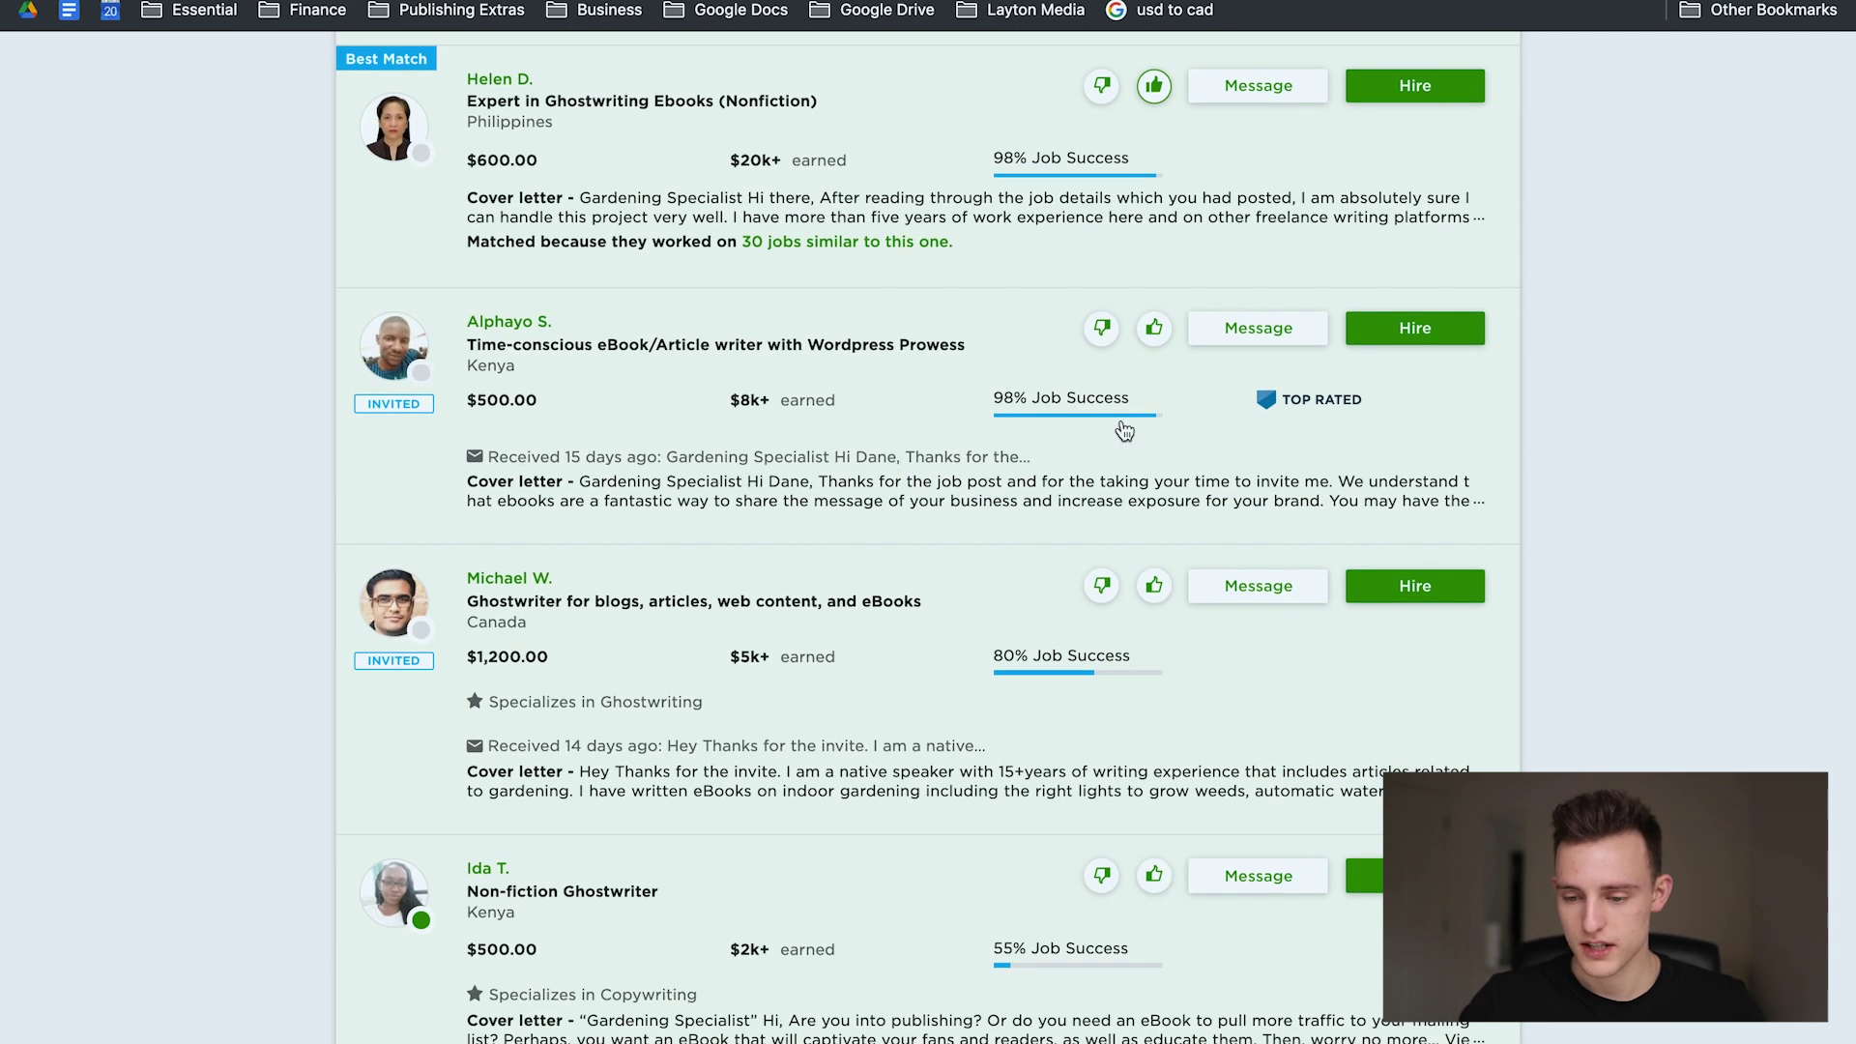
mouse_move(1065, 411)
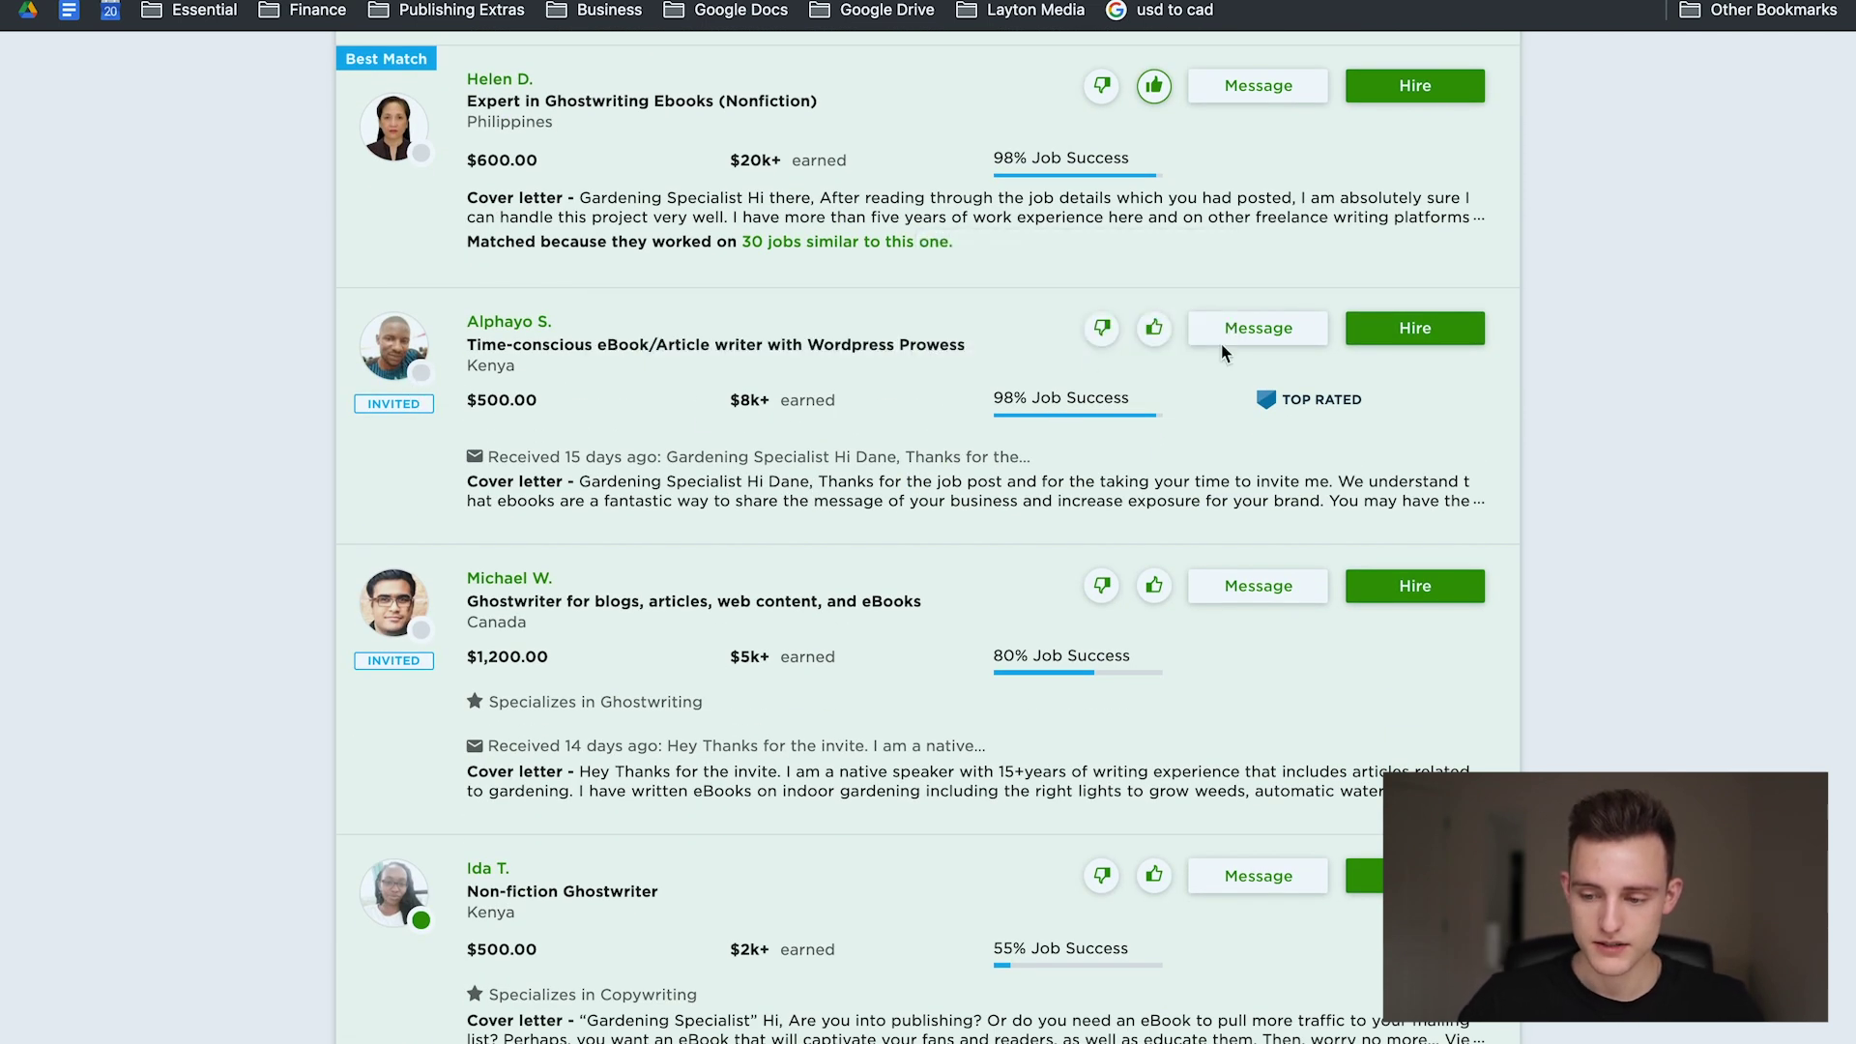
left_click(1154, 328)
Step: Open the invited Canadian ghostwriter's $1,200 proposal and read its cover letter and writing samples
scroll(810, 590, "down", 3)
scroll(810, 590, "down", 1)
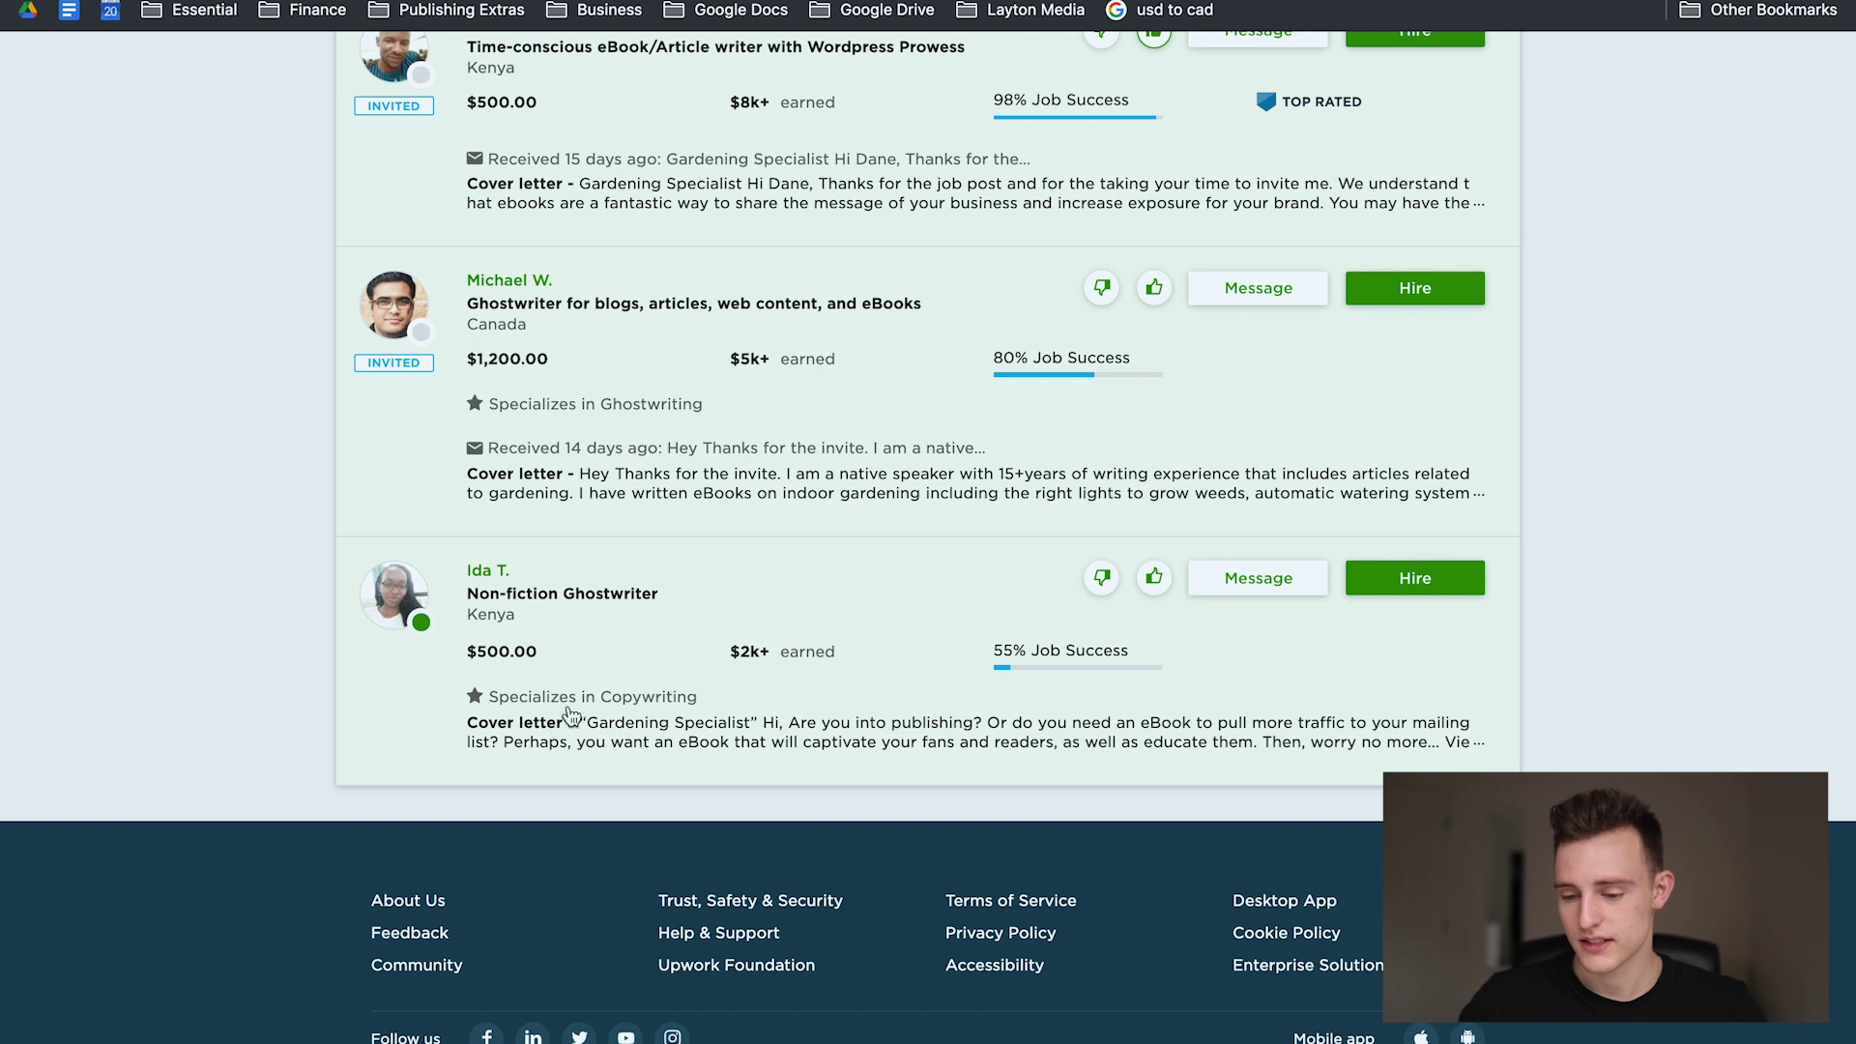
scroll(743, 698, "up", 5)
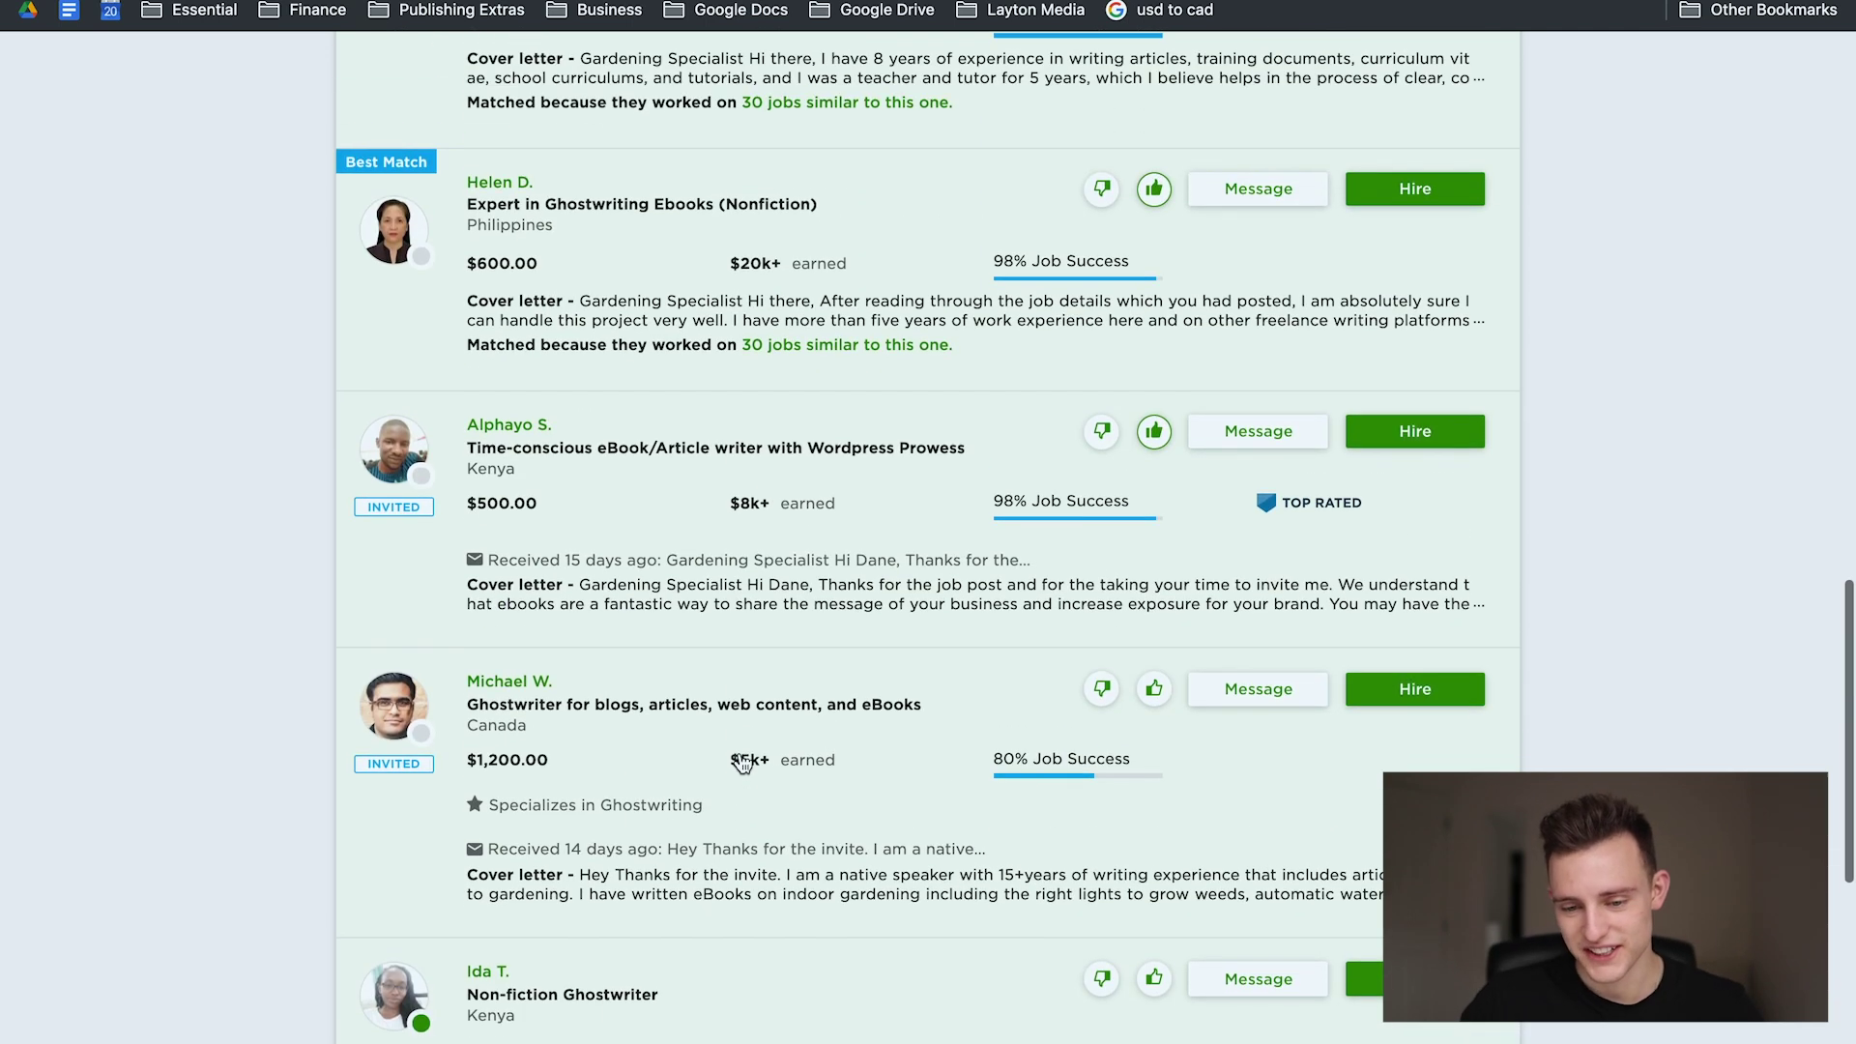
scroll(740, 761, "up", 2)
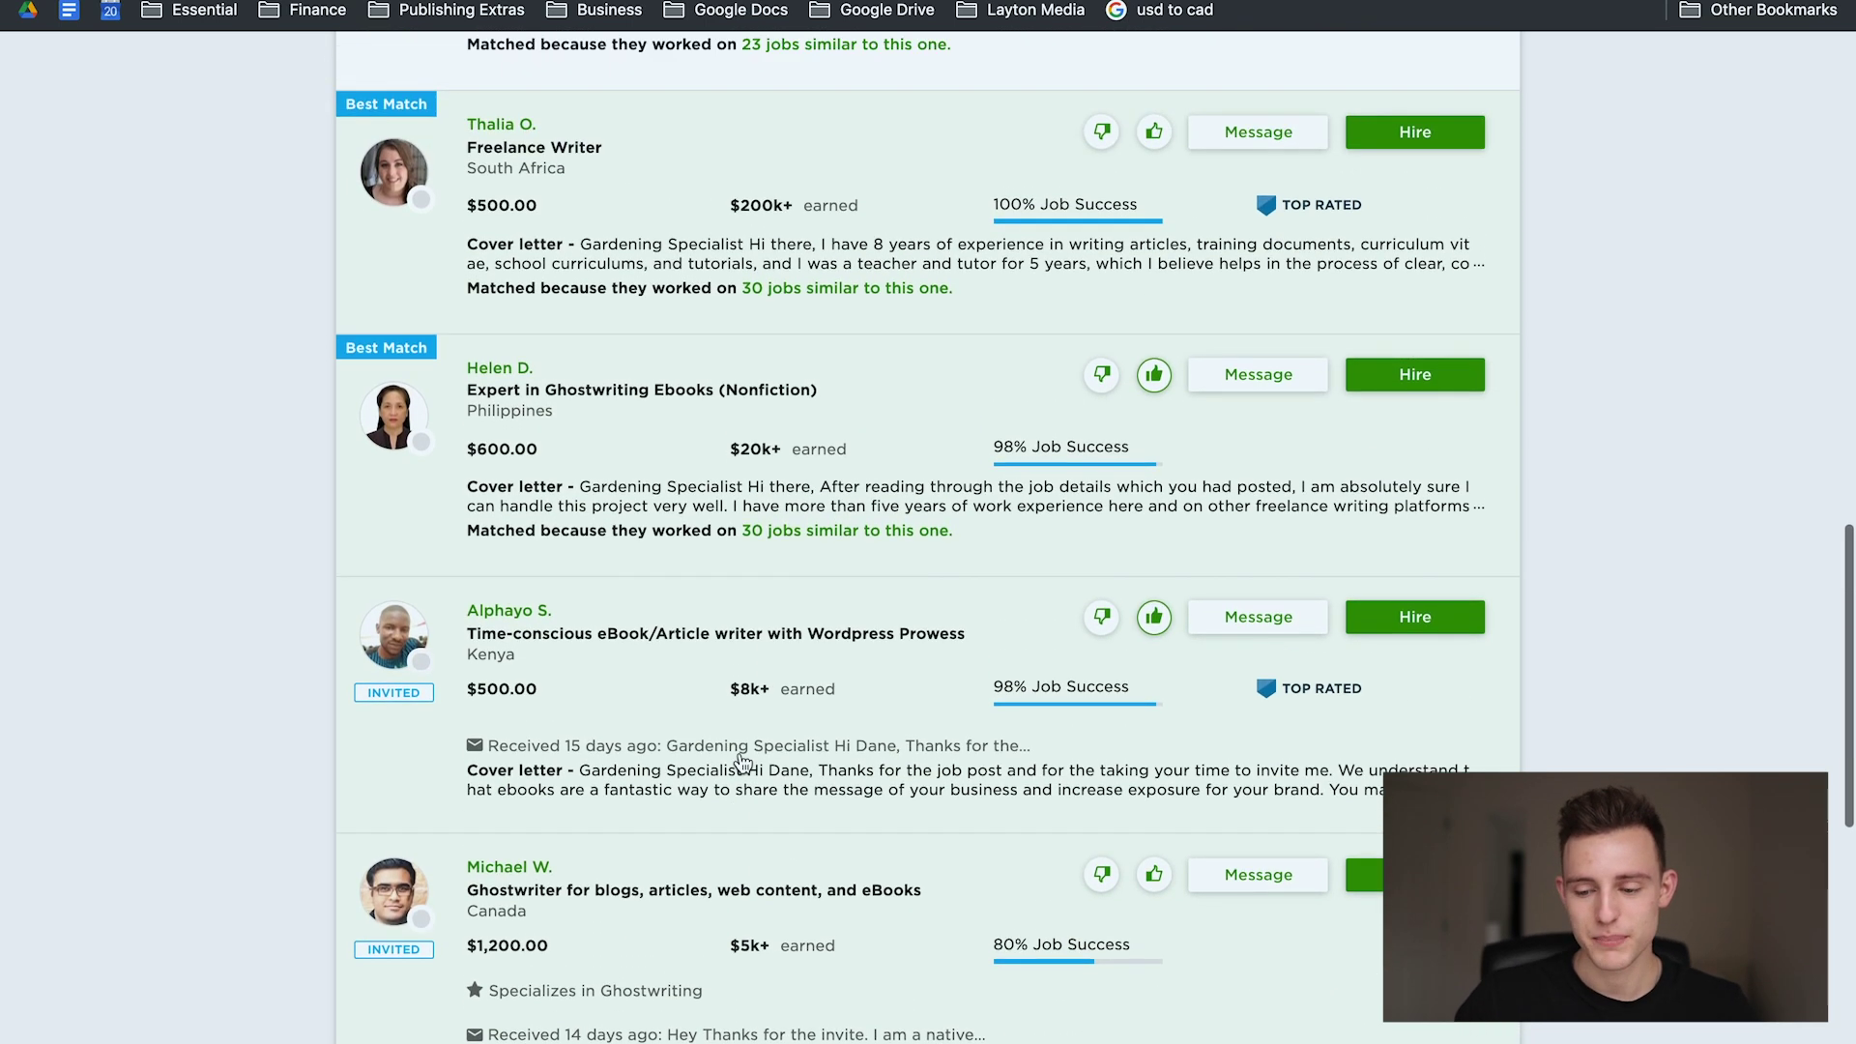
scroll(739, 759, "down", 5)
left_click(916, 591)
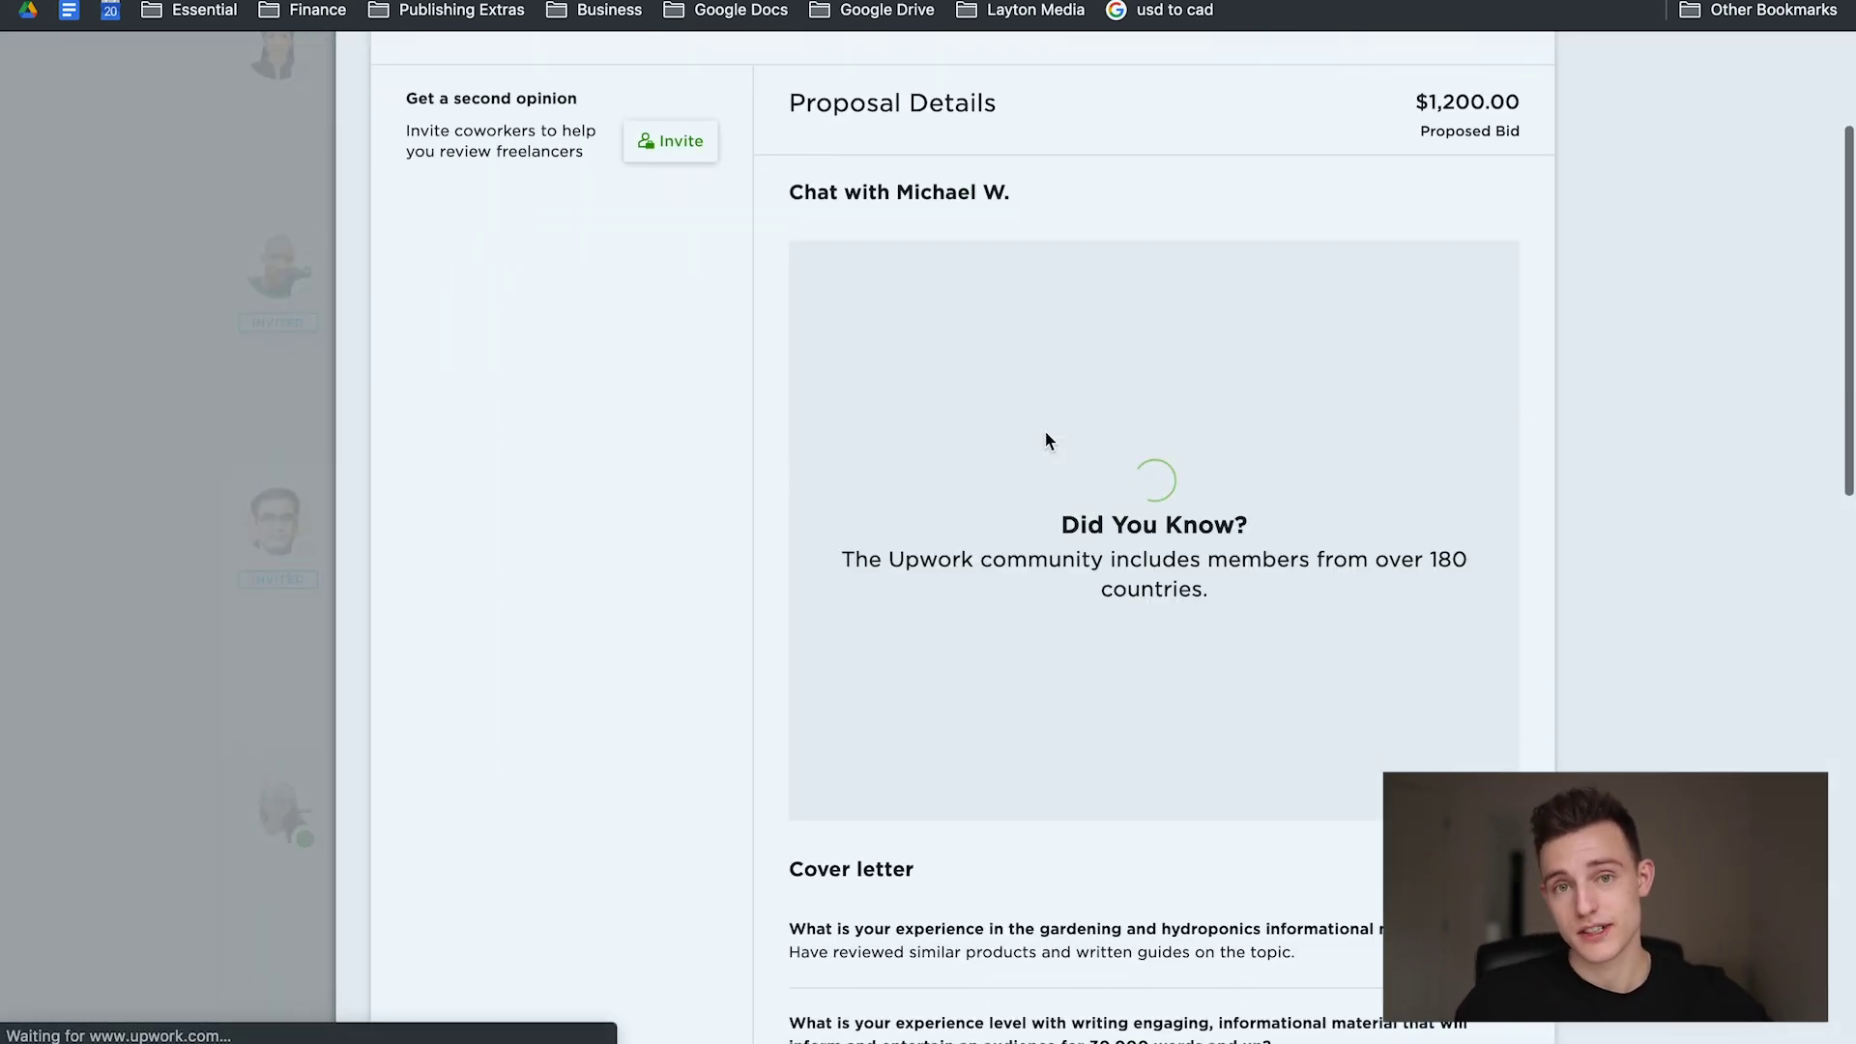
scroll(1046, 437, "down", 6)
scroll(1046, 440, "down", 15)
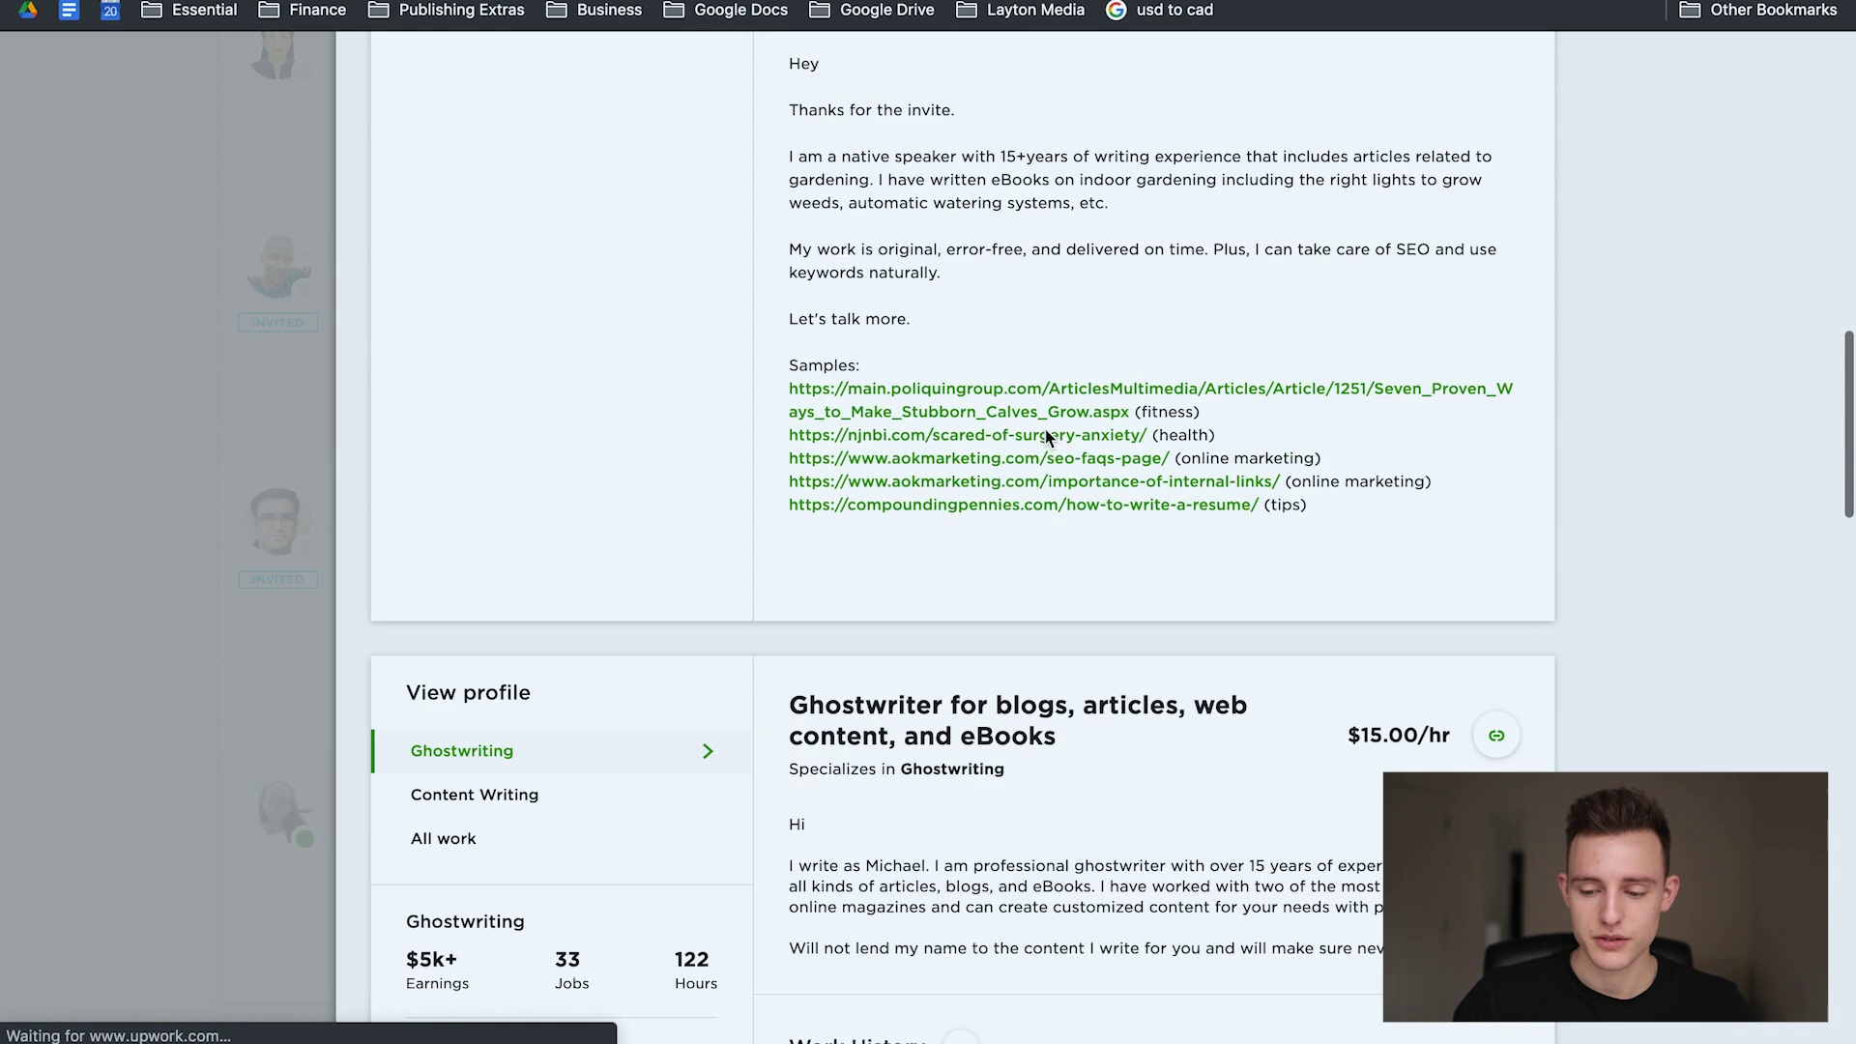
Step: Examine the Canadian ghostwriter's work history, including job types, feedback and prices paid
scroll(1045, 440, "down", 4)
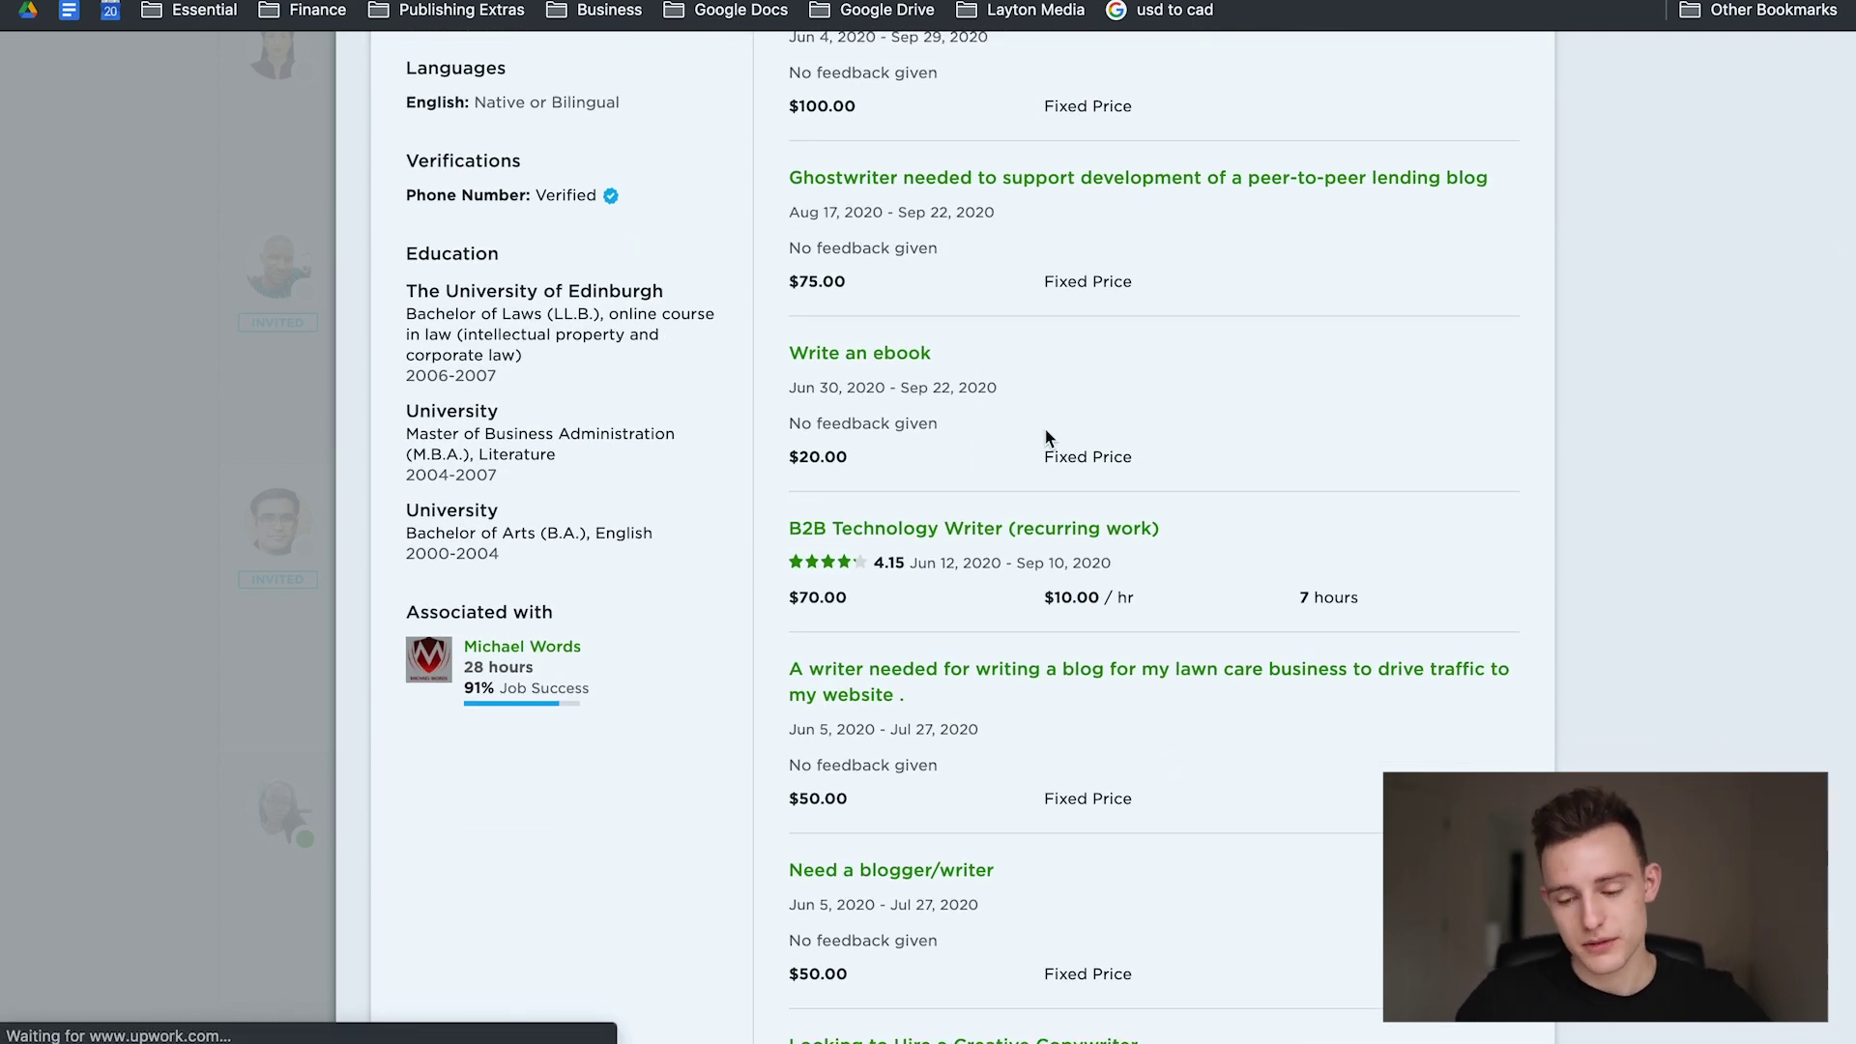
scroll(1047, 438, "down", 9)
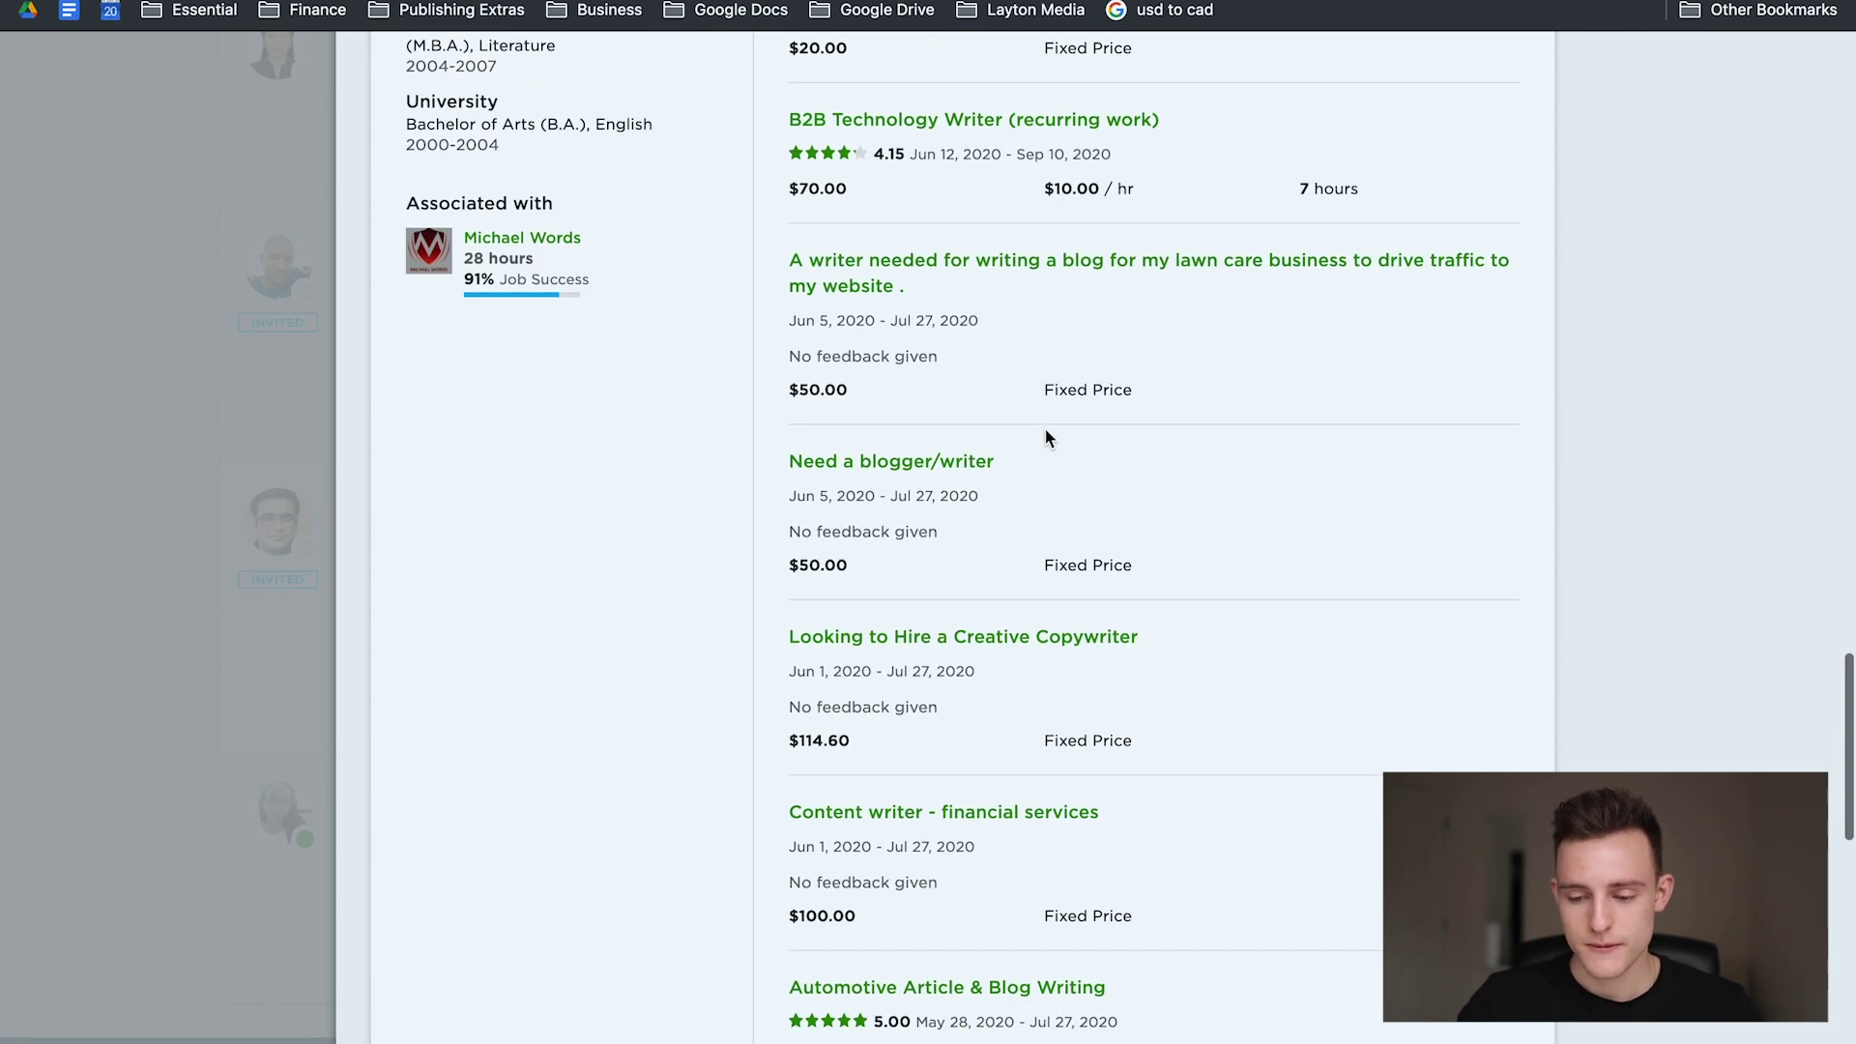
scroll(1045, 440, "down", 10)
scroll(977, 350, "up", 5)
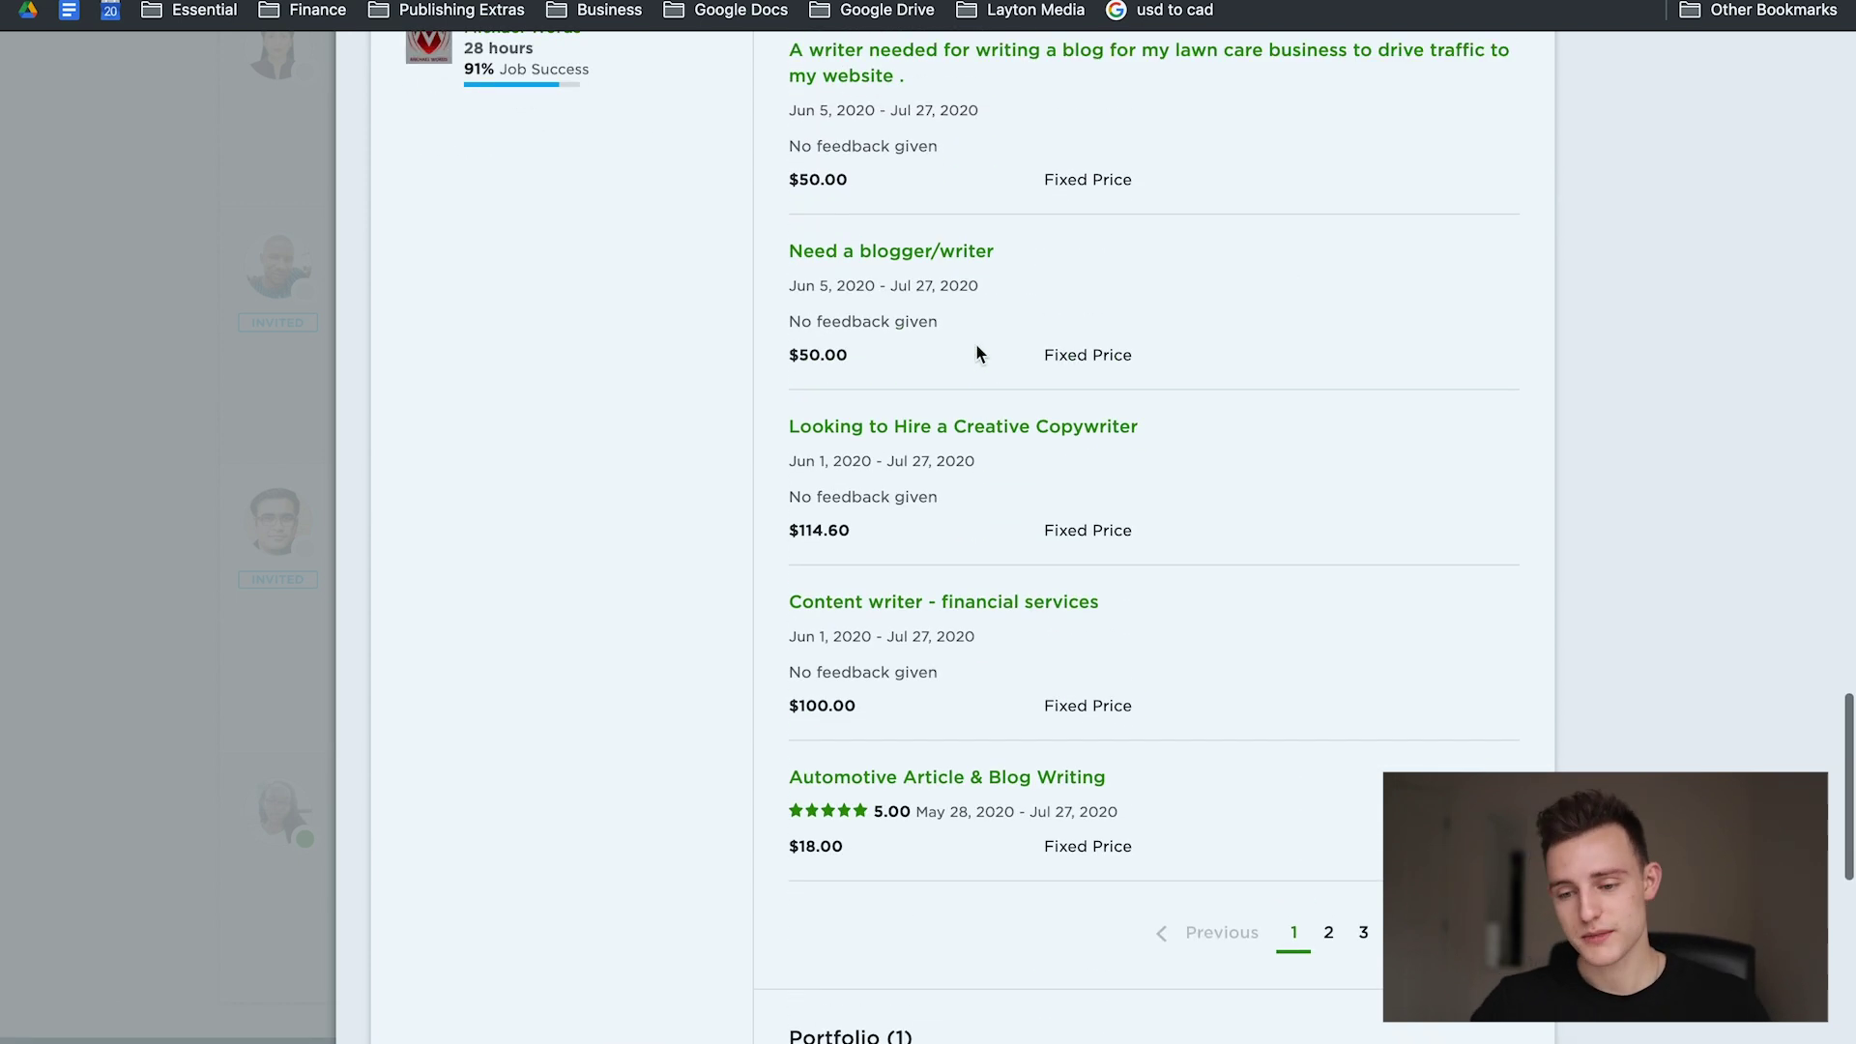
Step: Recheck the prices and client feedback on the Canadian ghostwriter's older fixed-price writing jobs
scroll(976, 338, "up", 4)
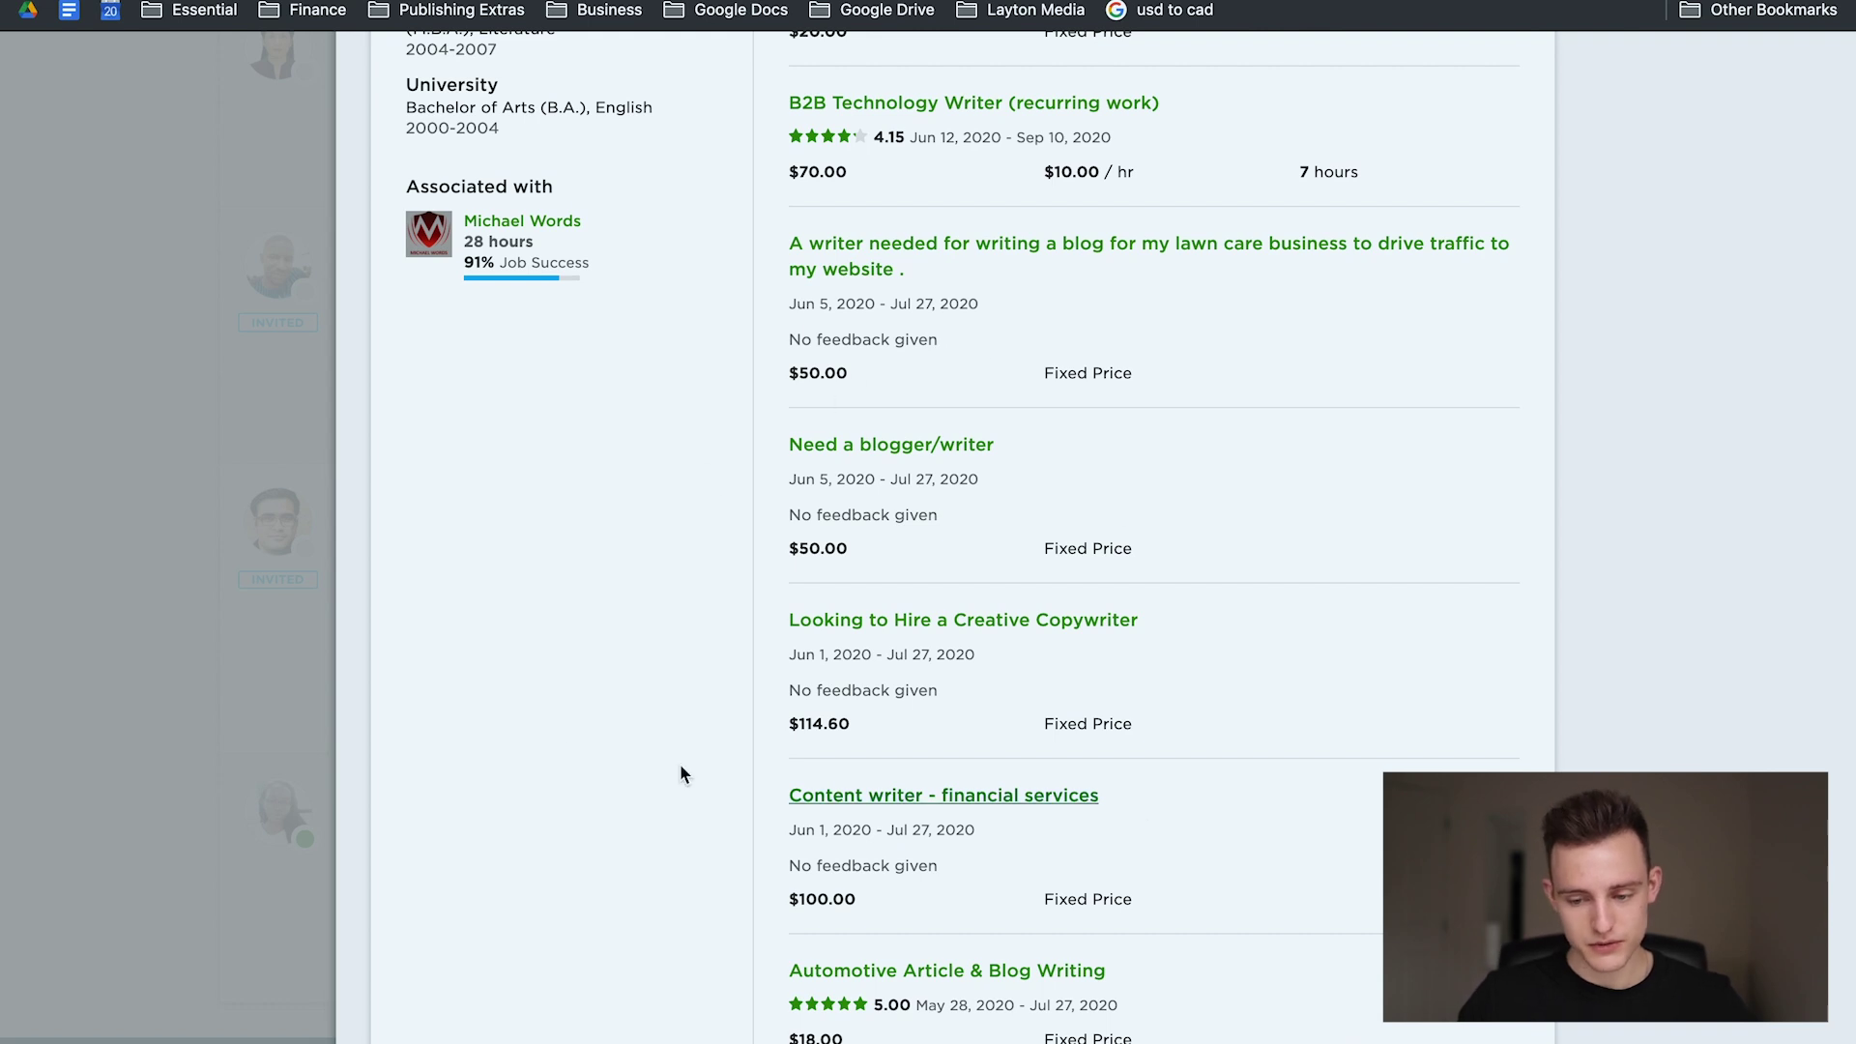
scroll(840, 611, "up", 2)
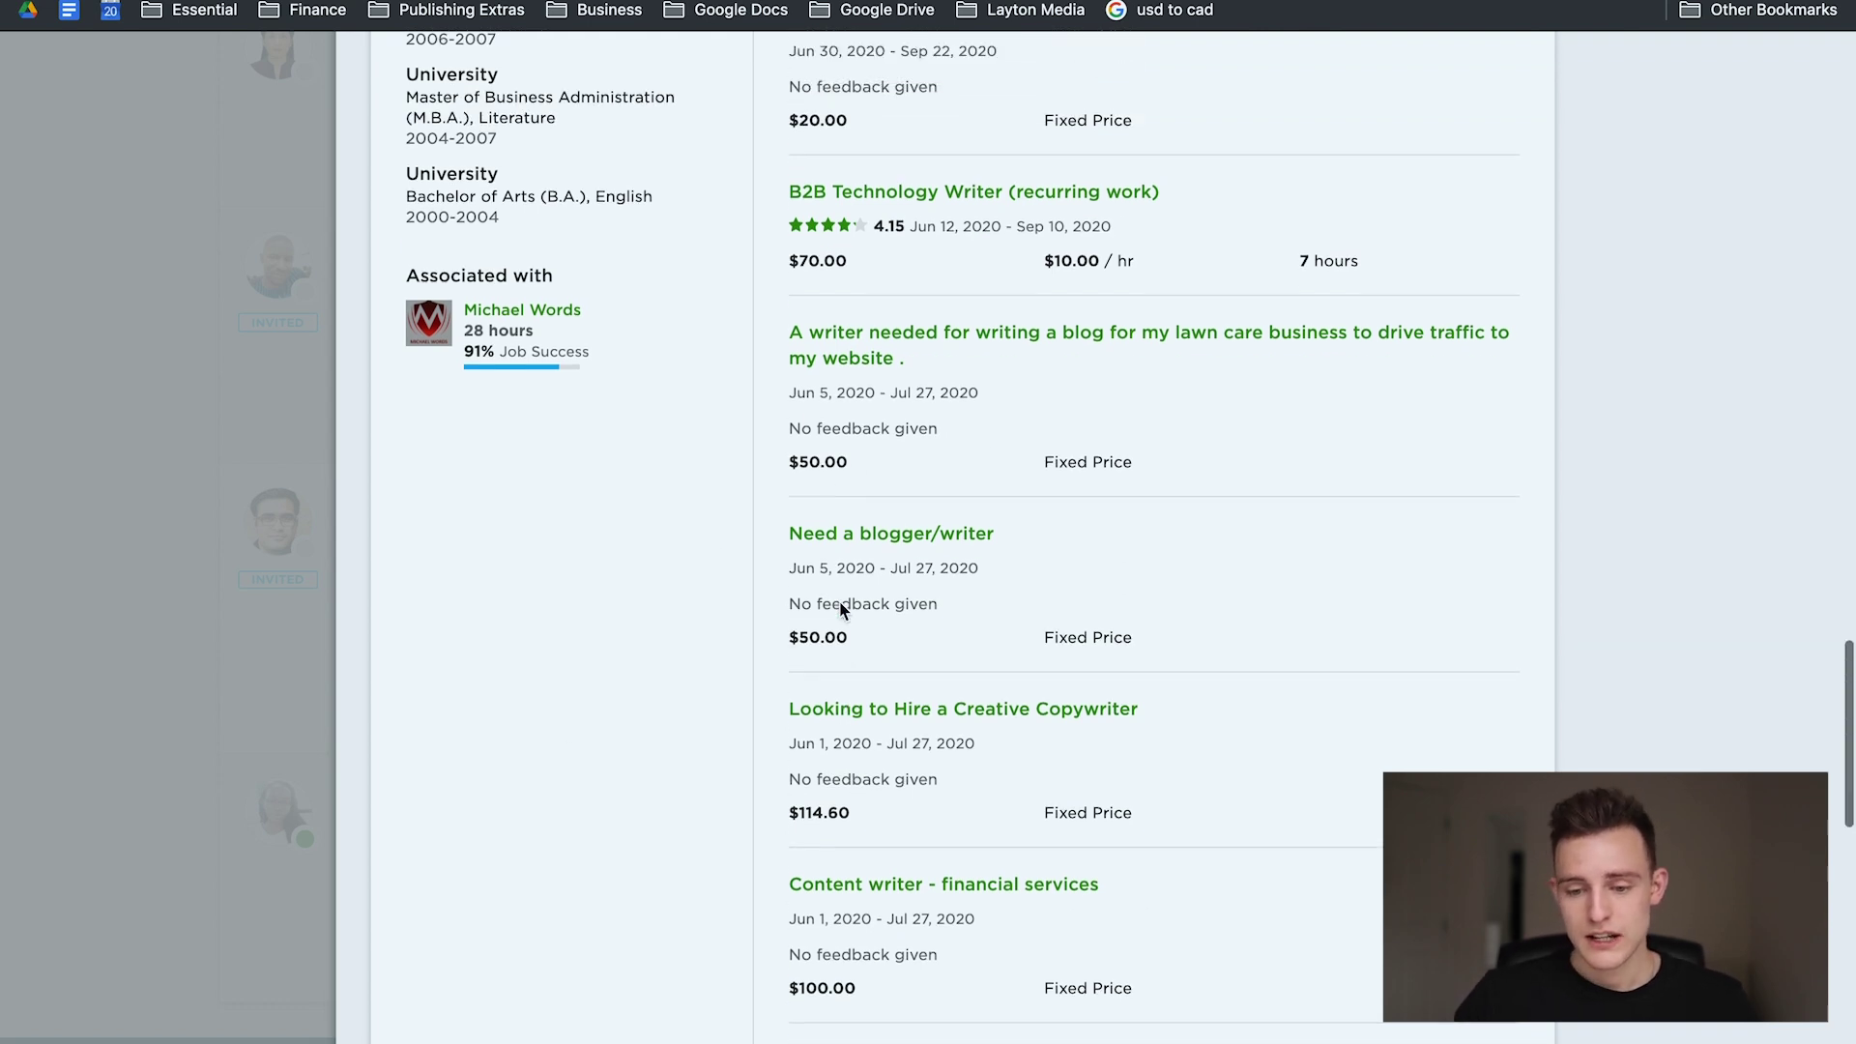
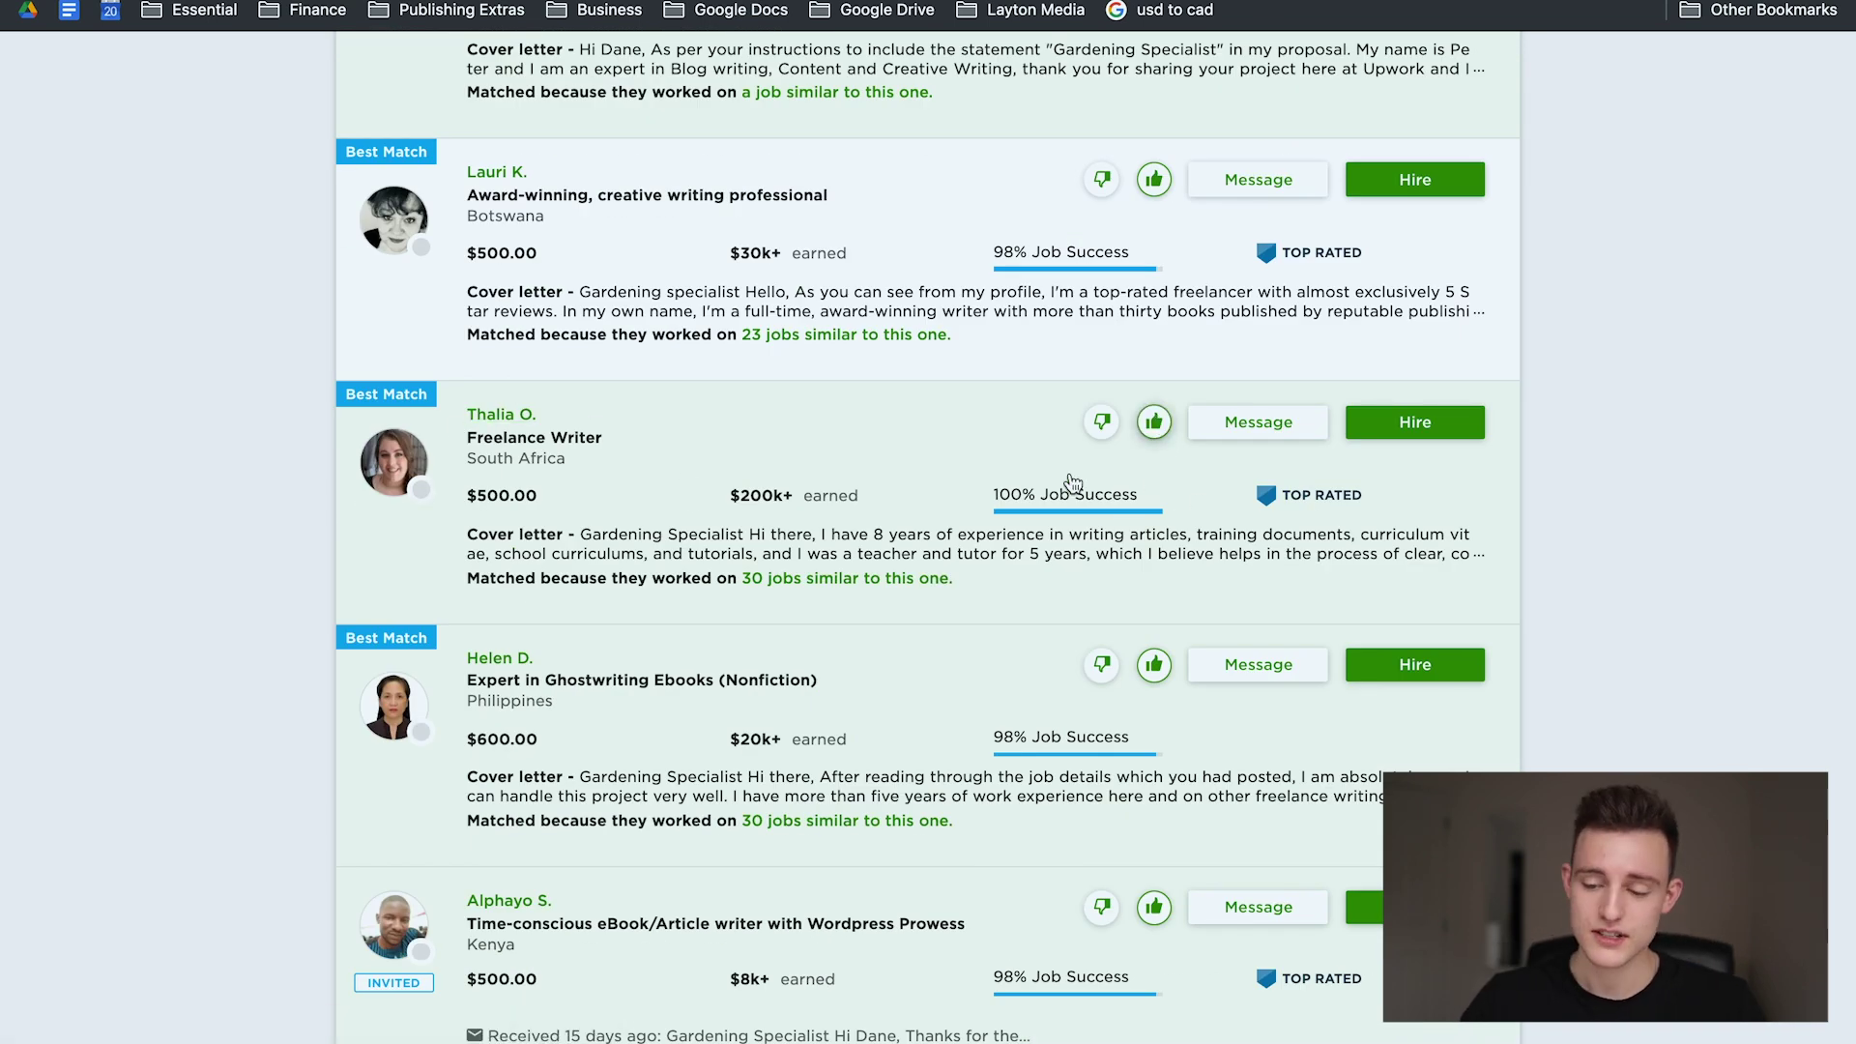
Step: Open the South African freelance writer's $500 proposal and read the screening answers, cover letter and list of attached samples
mouse_move(1124, 520)
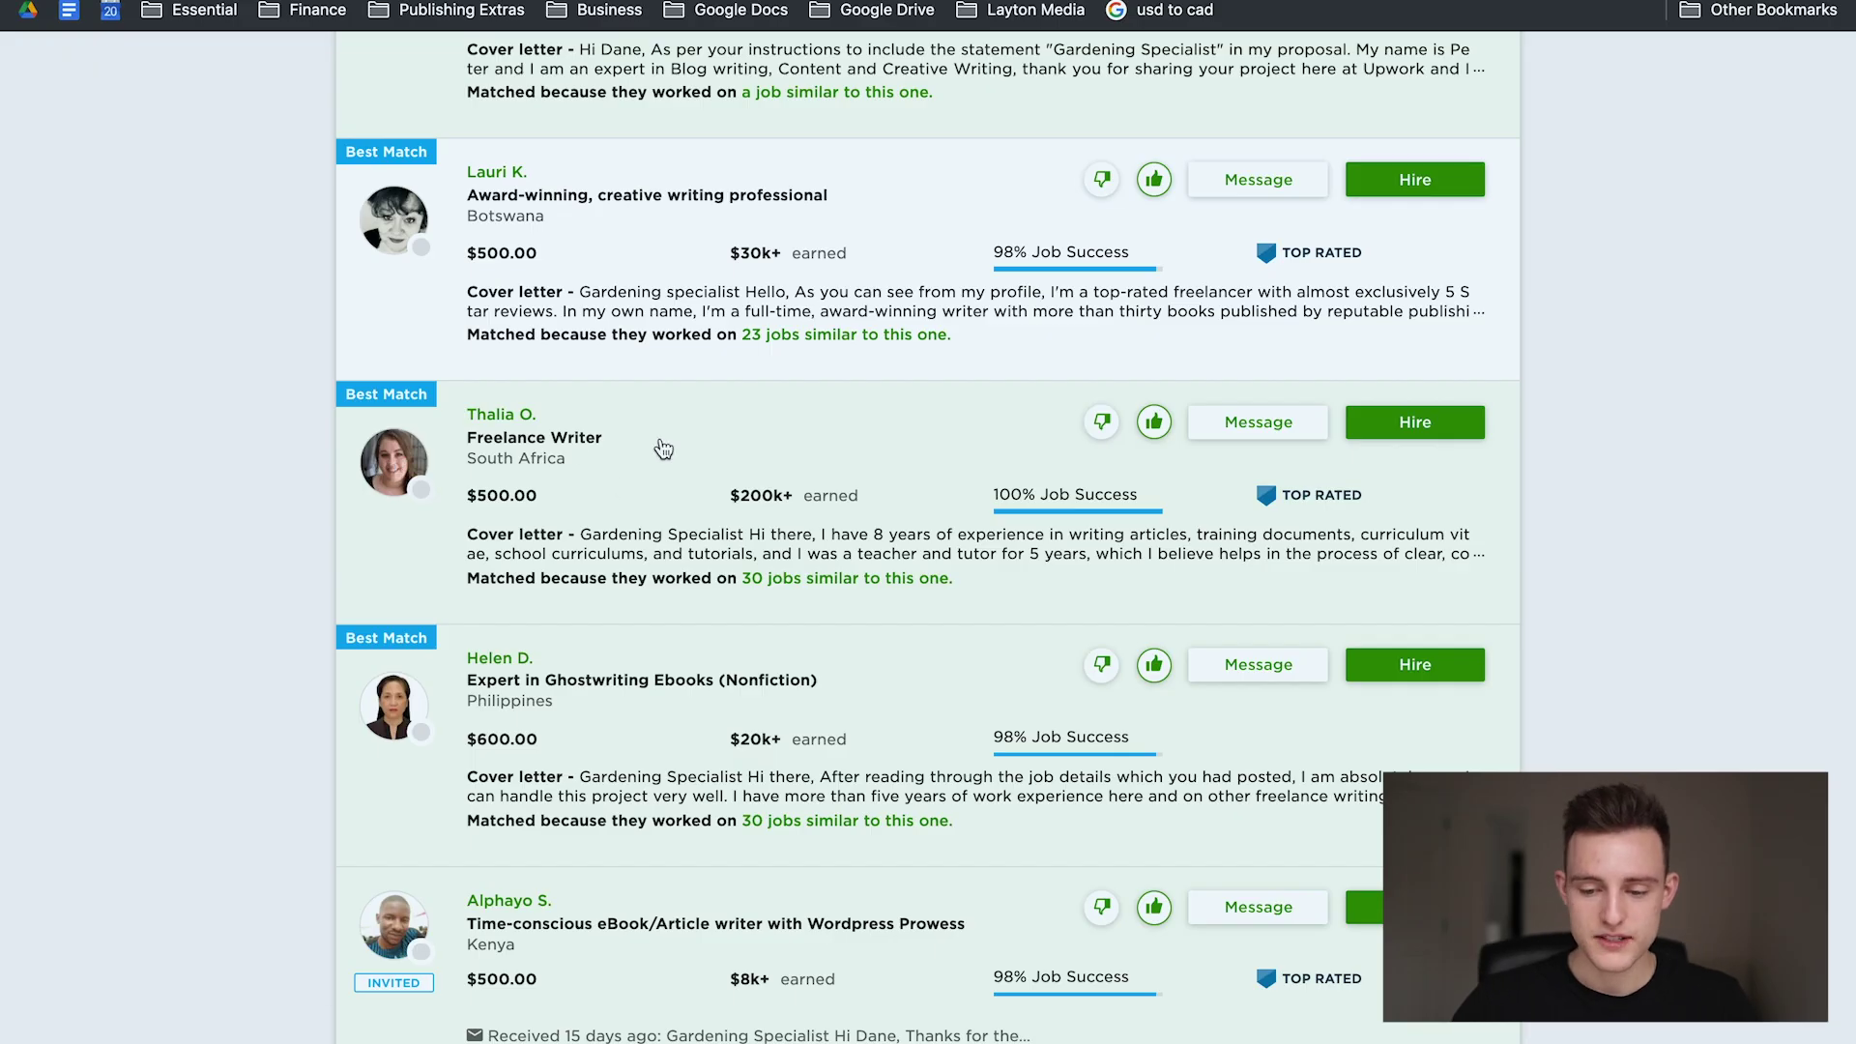
left_click(663, 447)
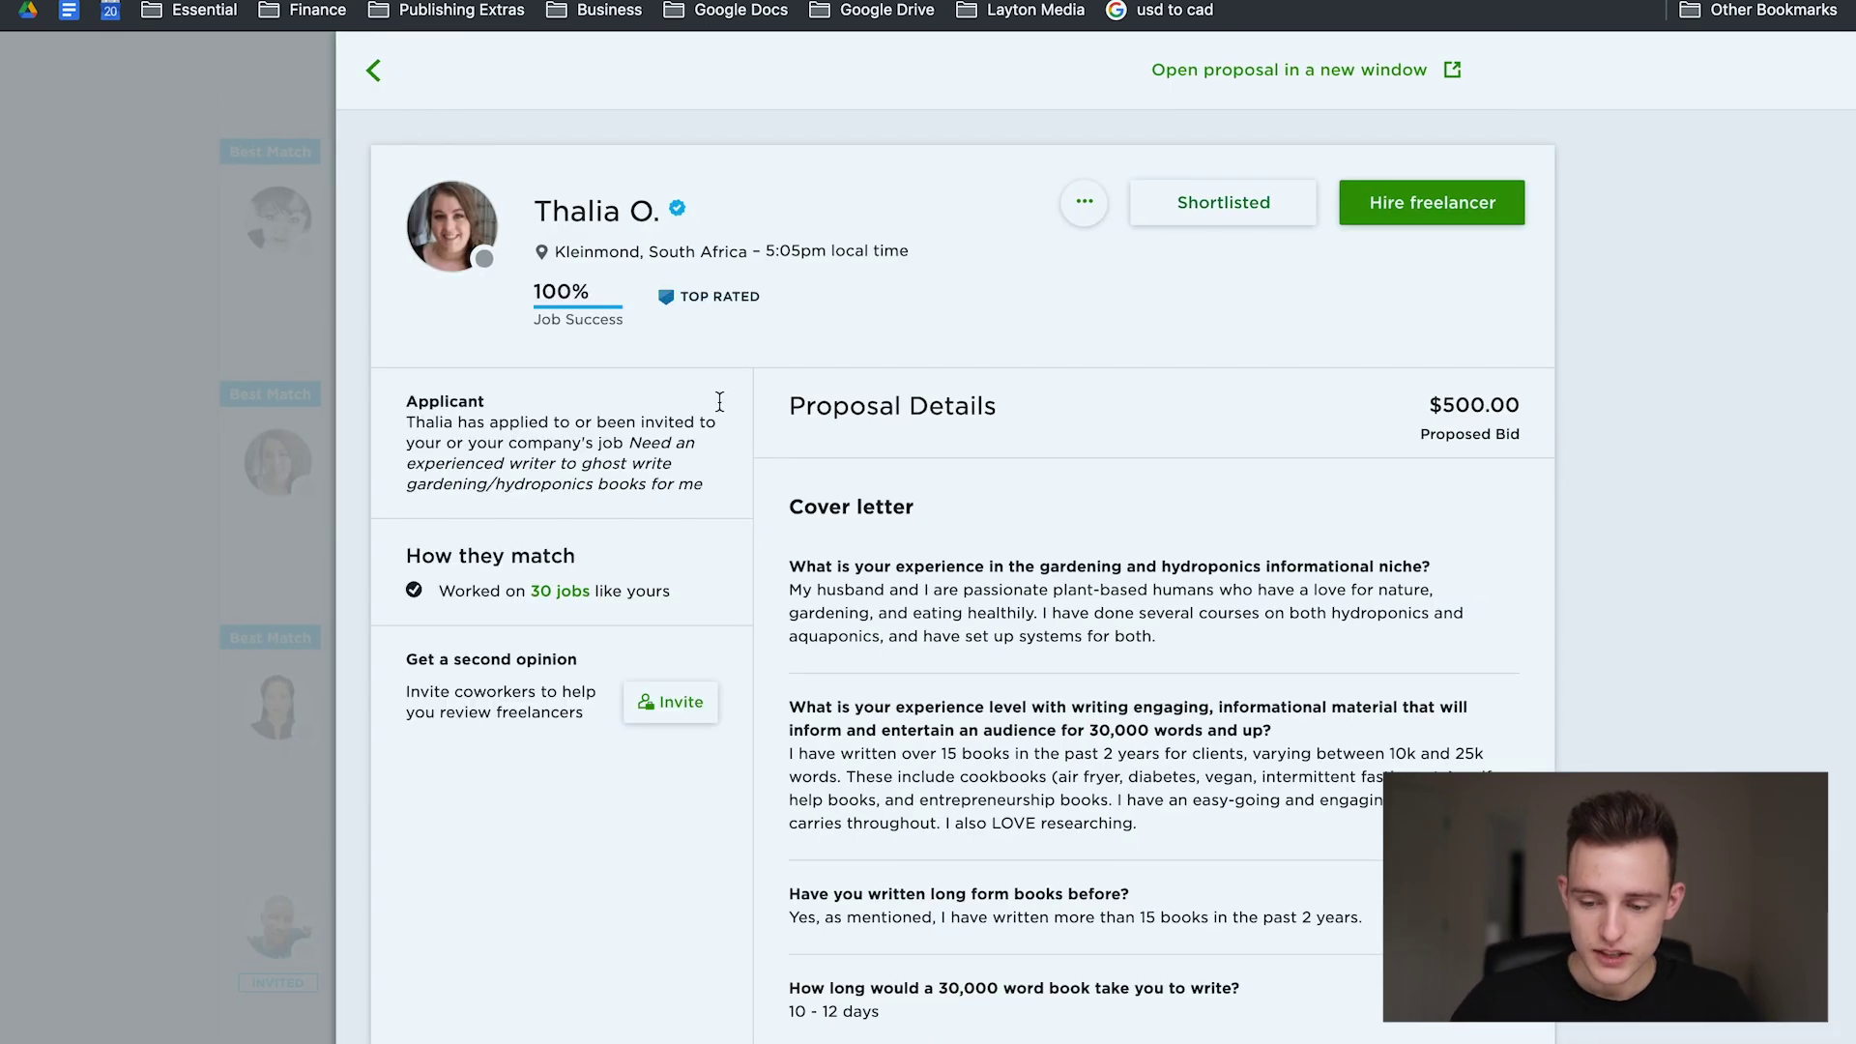
scroll(1067, 551, "down", 1)
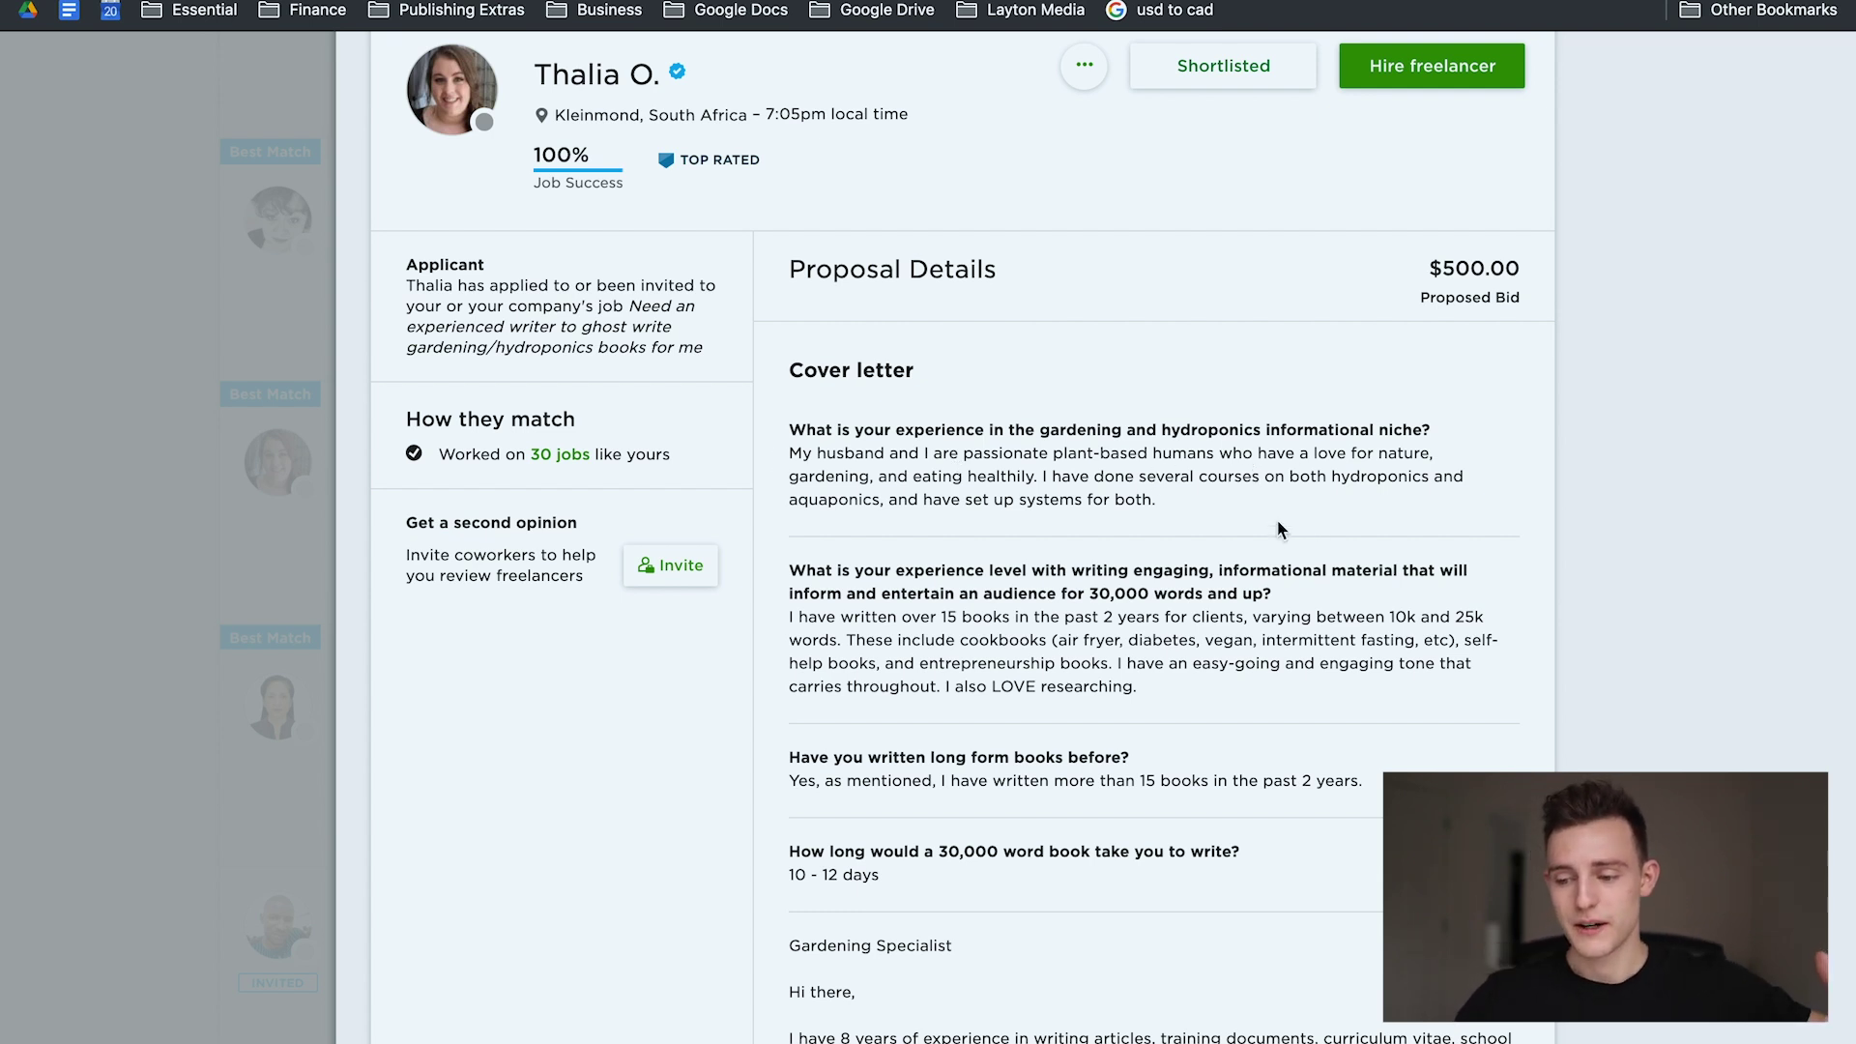
scroll(1275, 528, "down", 3)
scroll(1276, 528, "down", 2)
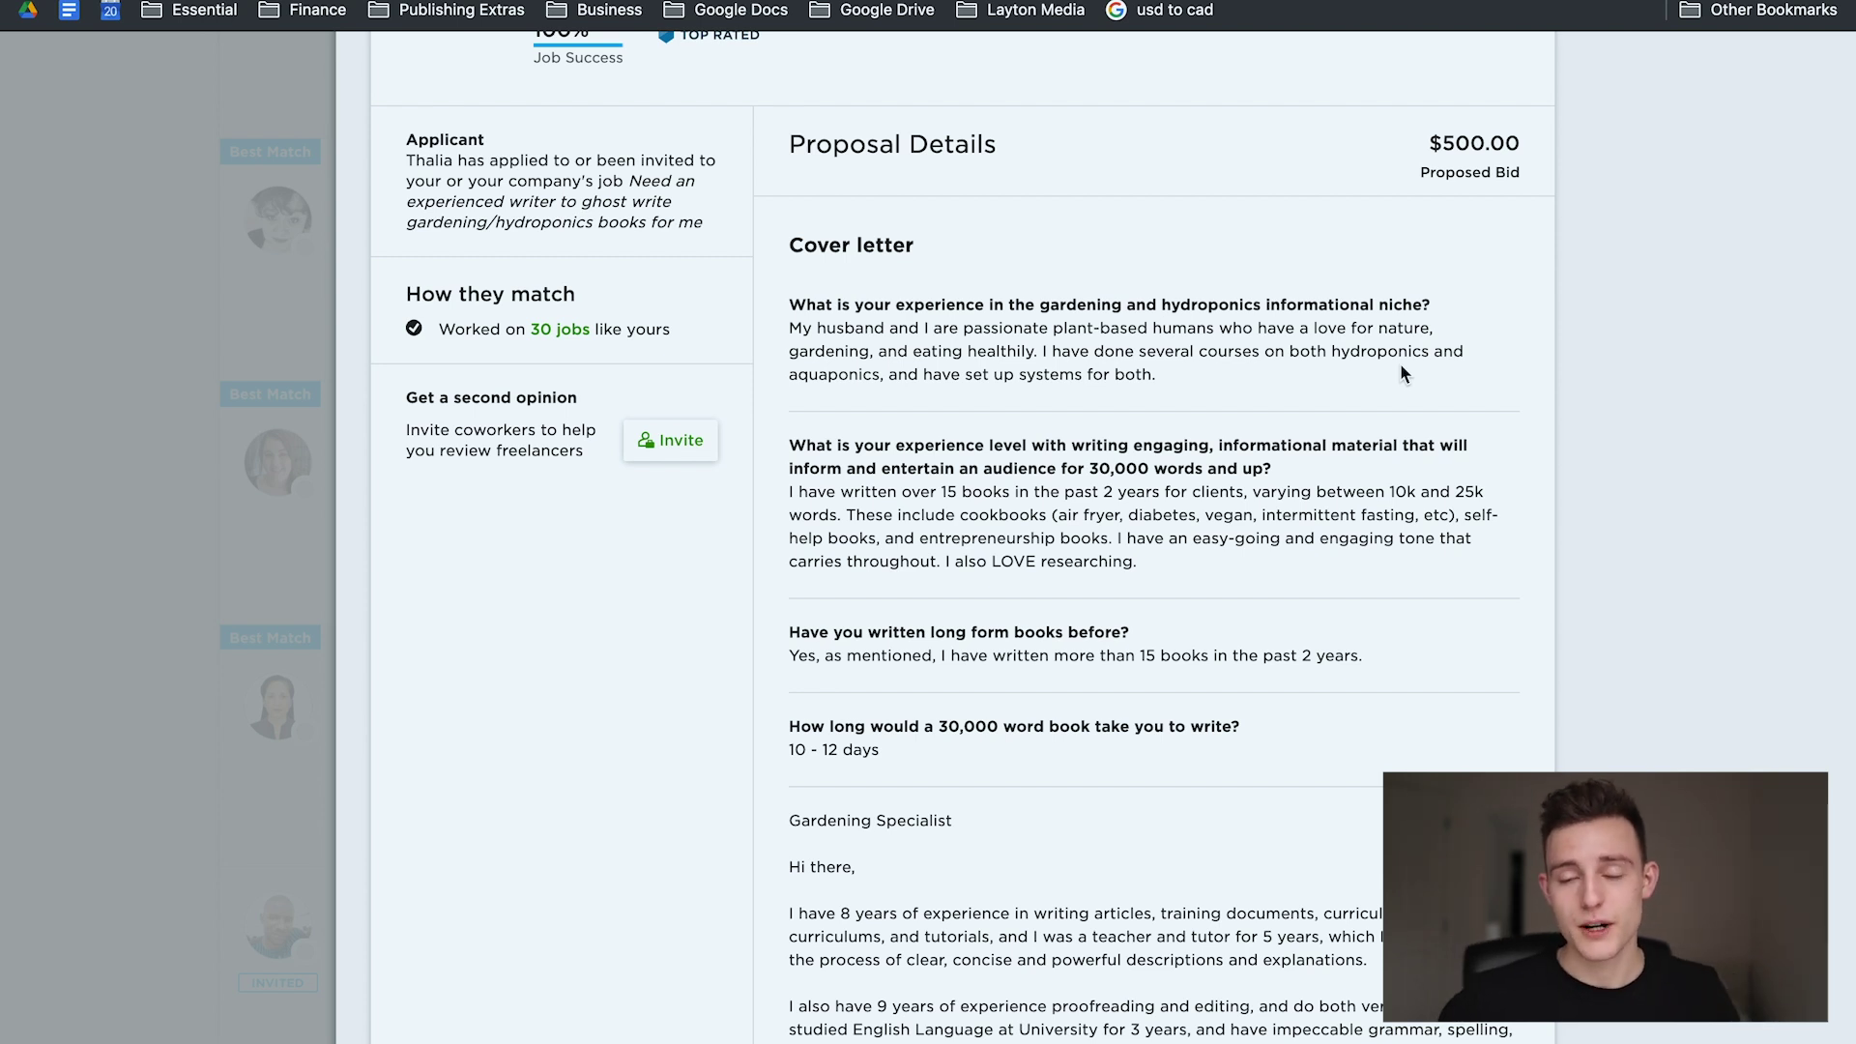
scroll(1106, 504, "down", 3)
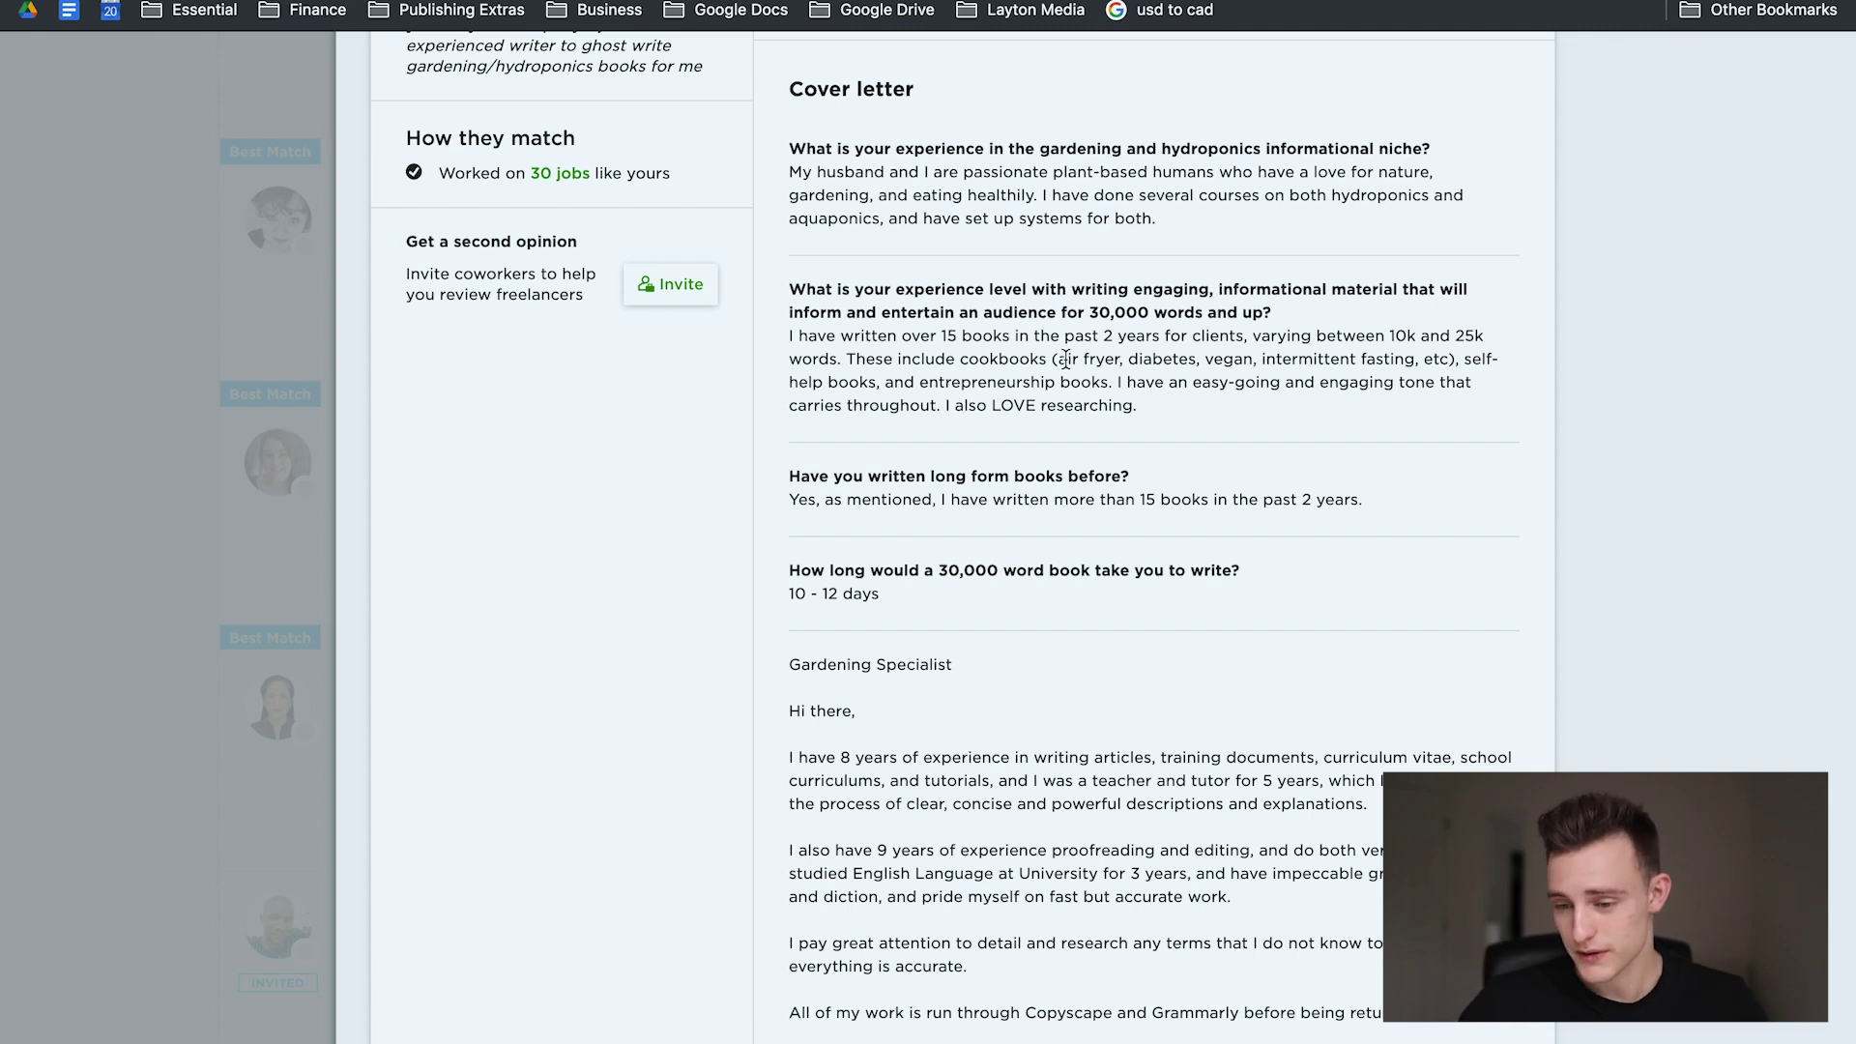
scroll(1007, 357, "down", 2)
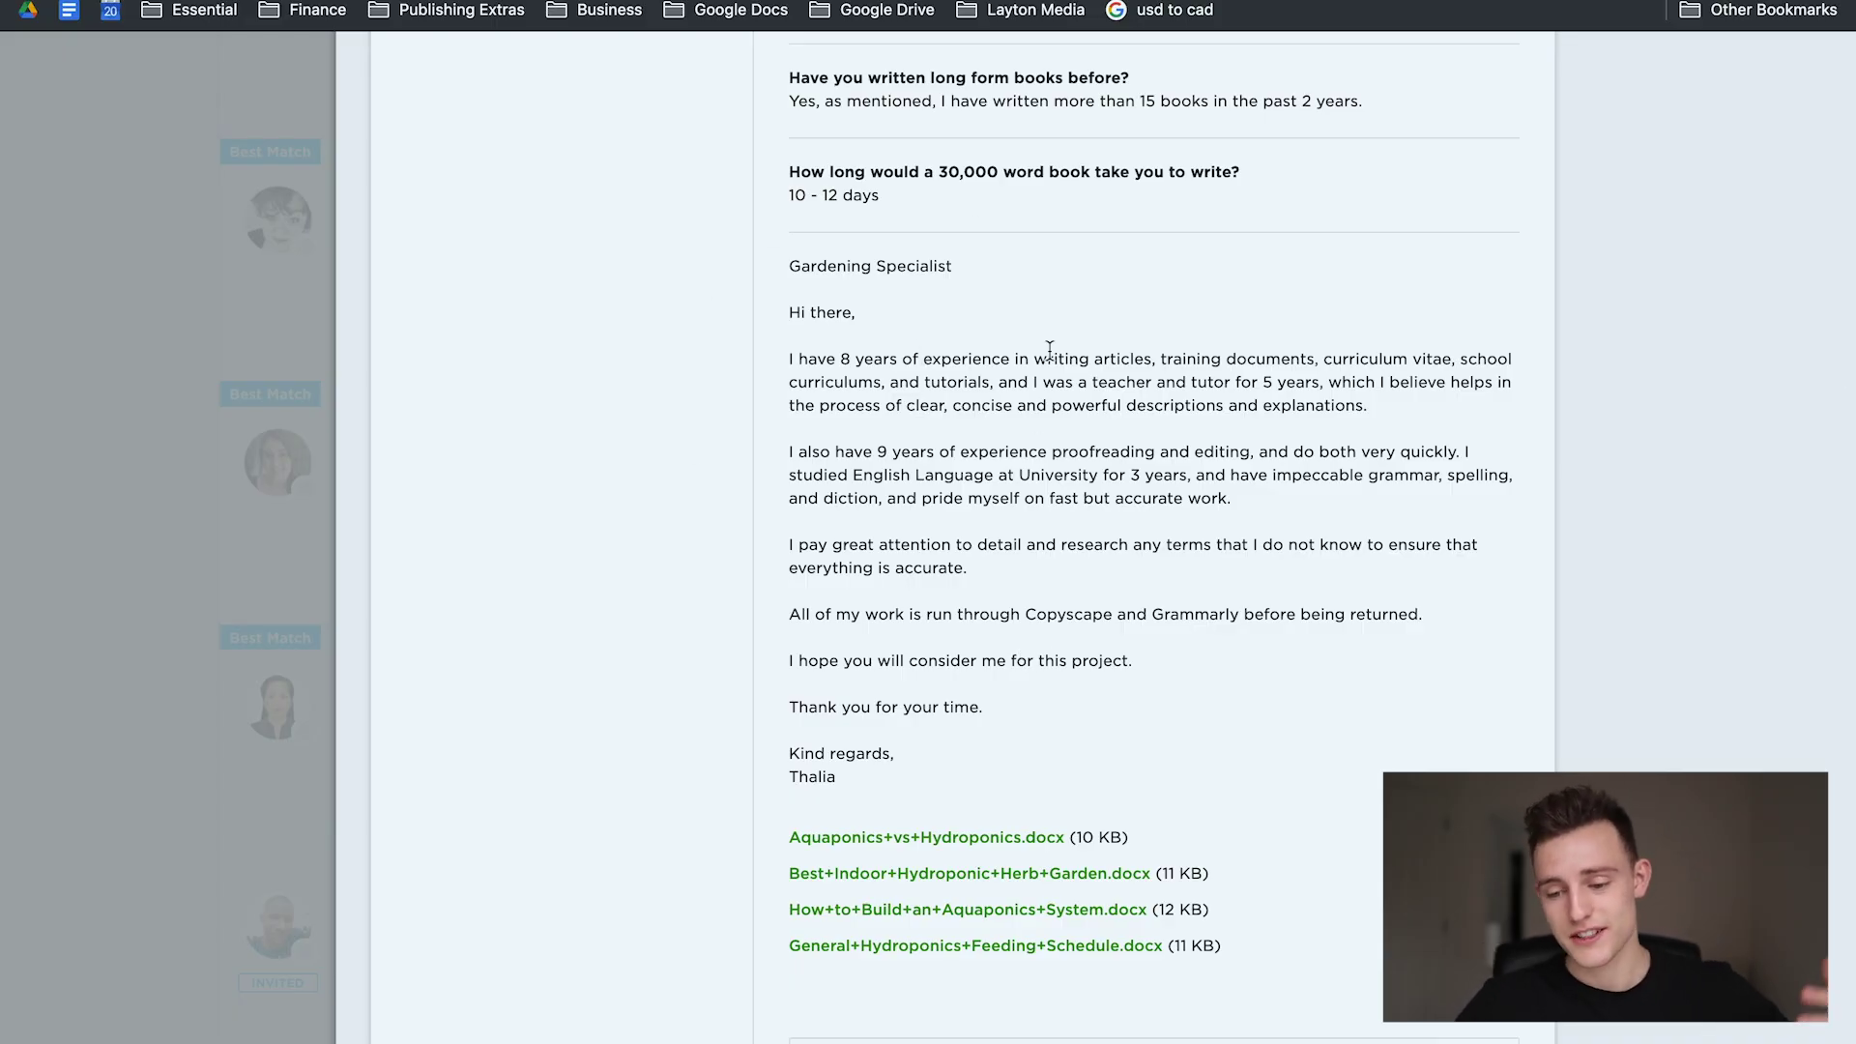
scroll(1089, 527, "down", 9)
scroll(1088, 527, "up", 17)
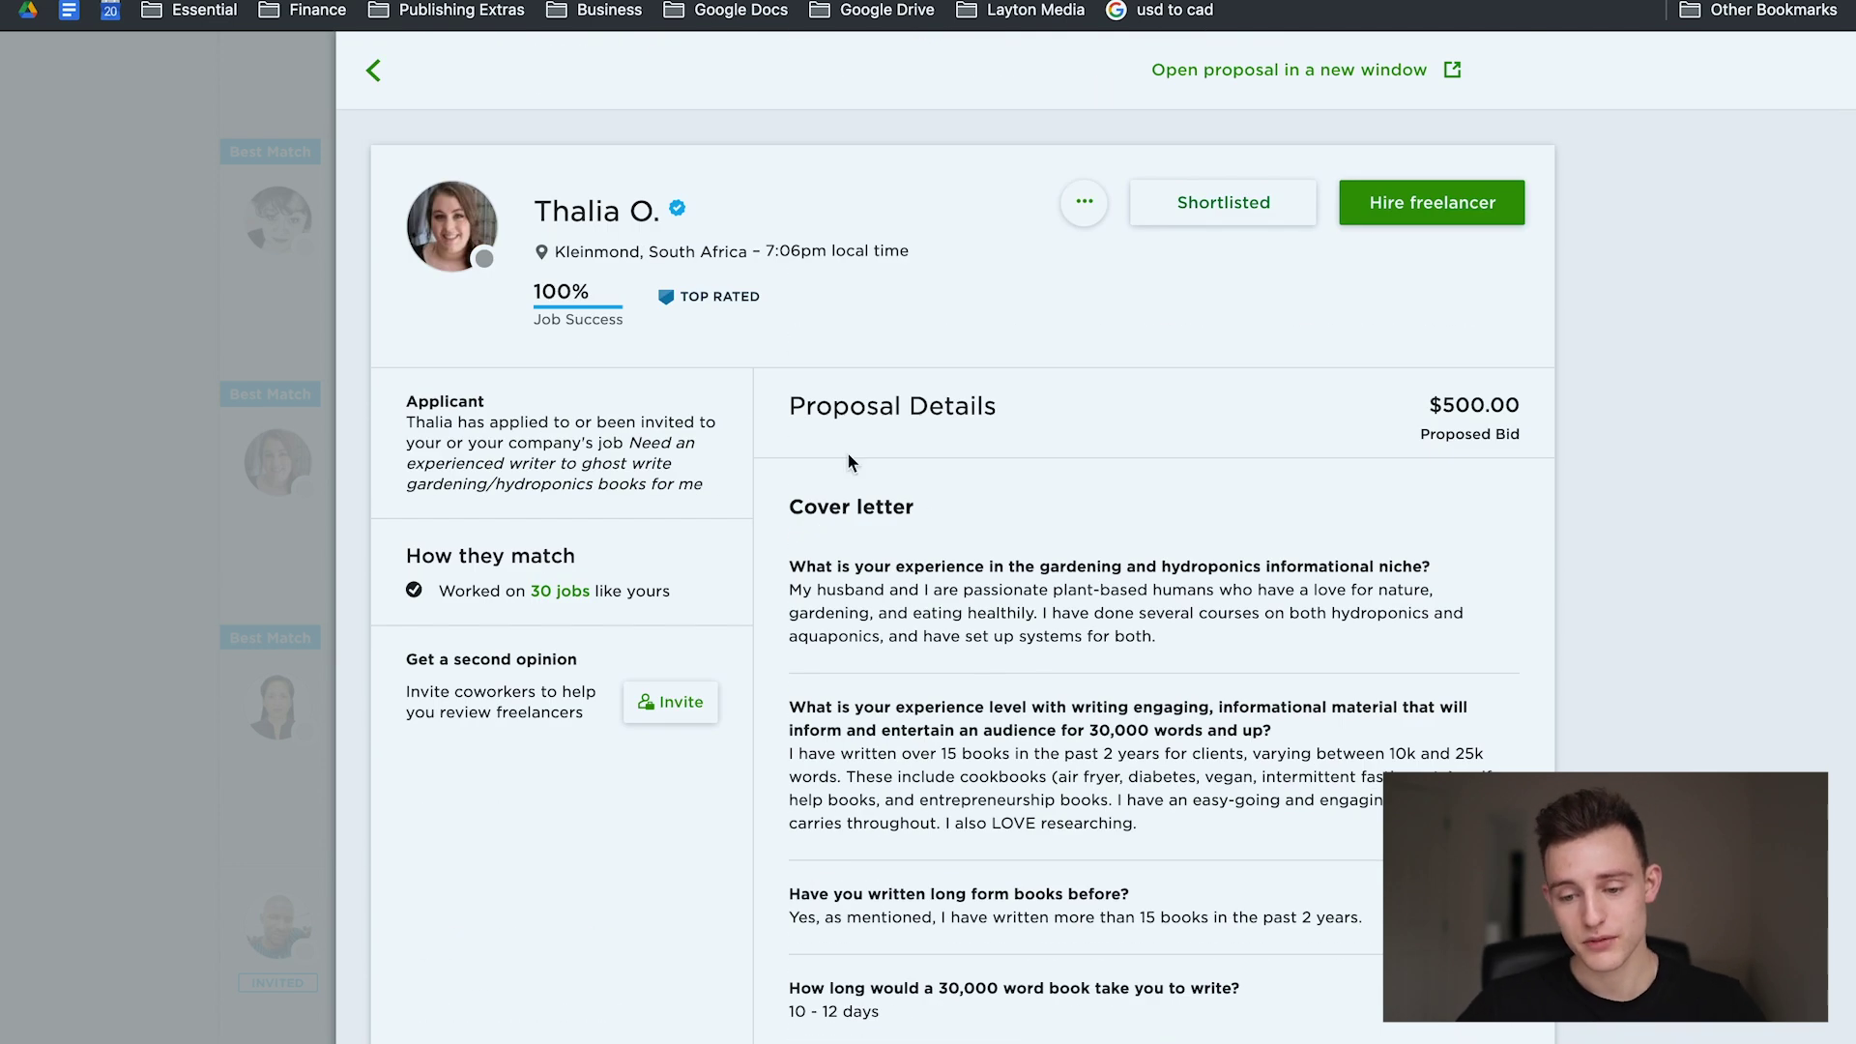
Step: Check the South African writer's job success score, total earnings, job count and profile overview
mouse_move(548, 302)
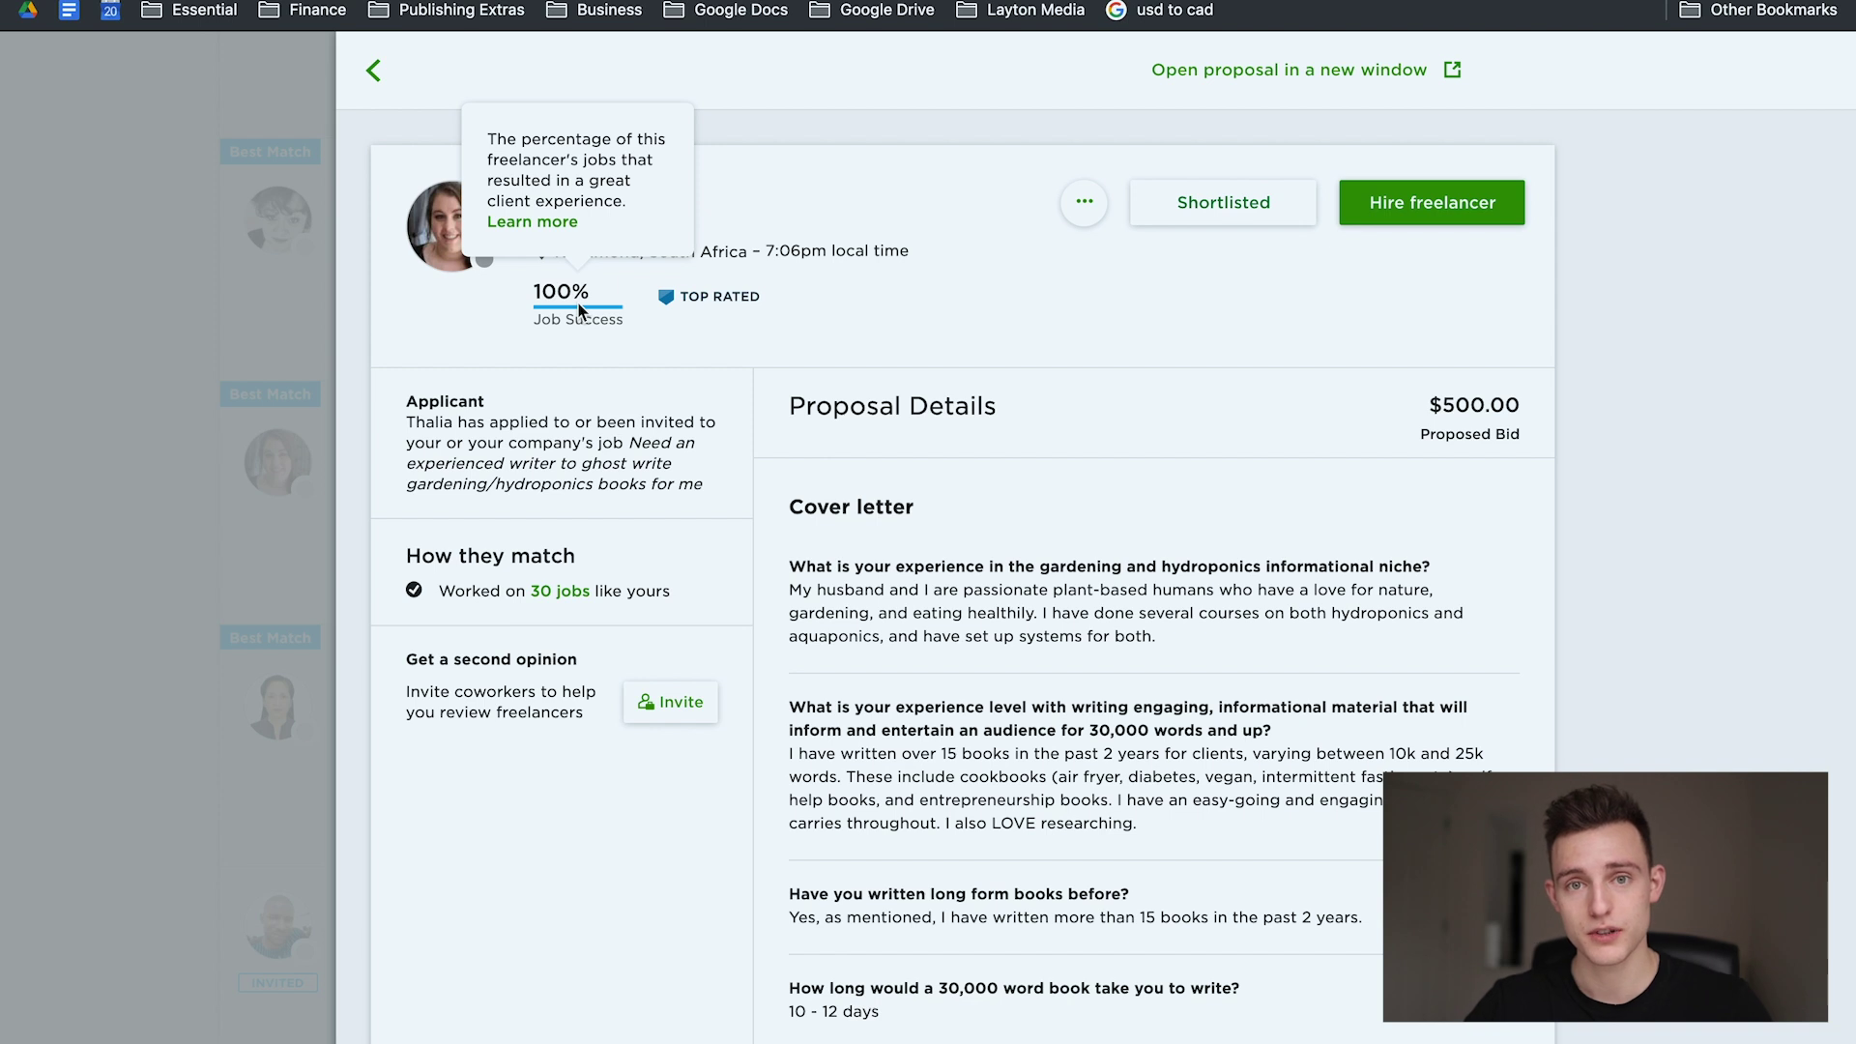
scroll(578, 309, "down", 6)
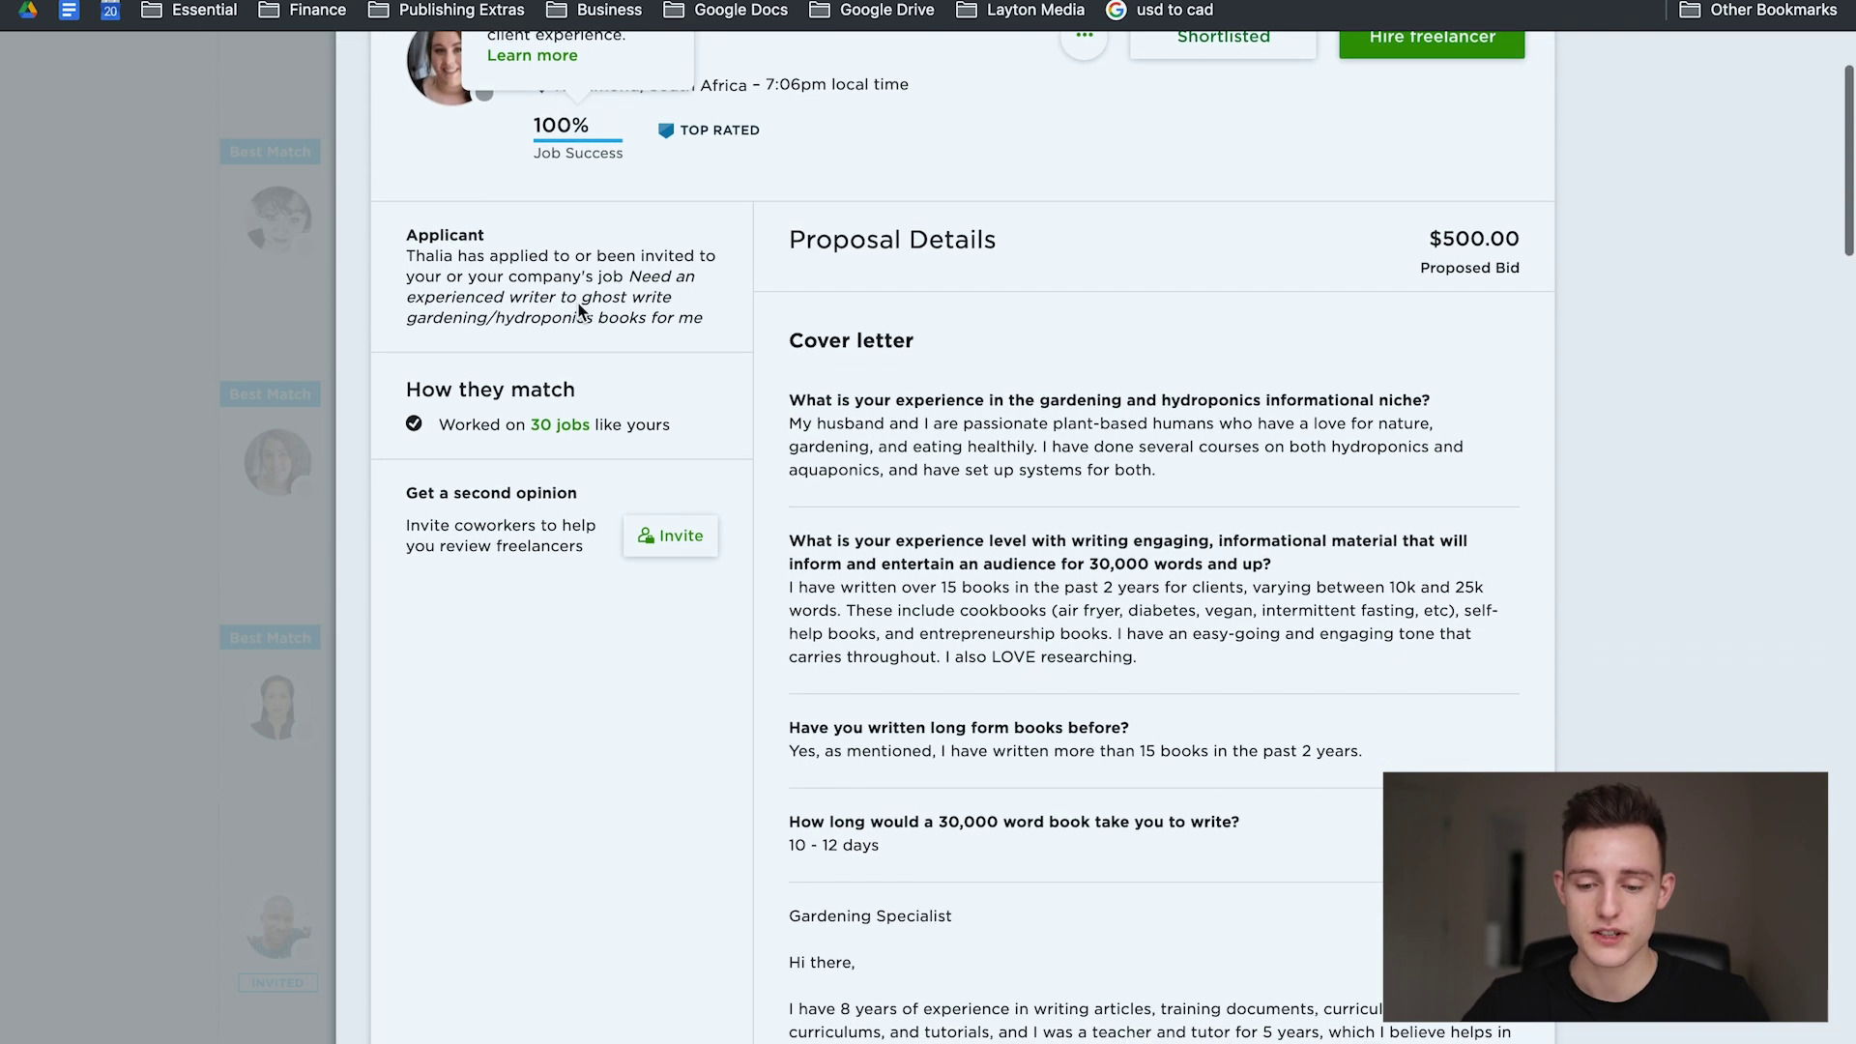
scroll(577, 311, "down", 7)
scroll(577, 311, "up", 13)
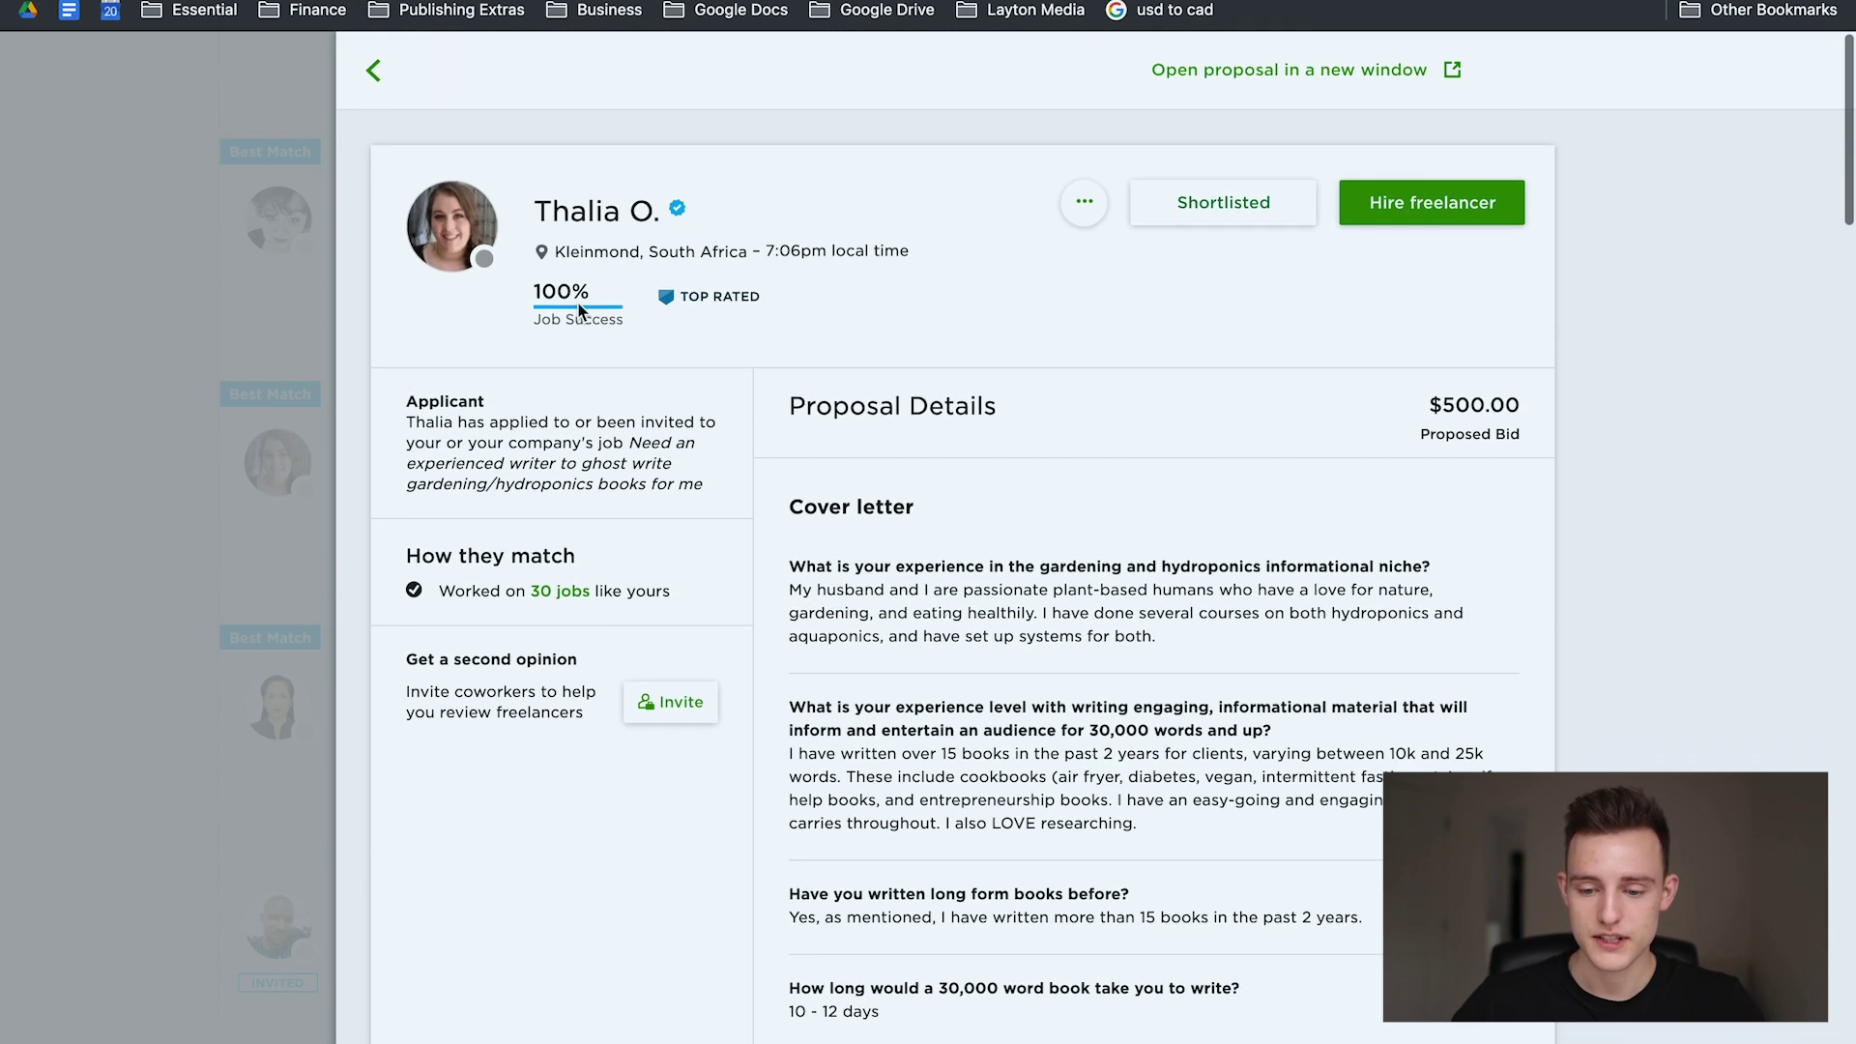
scroll(595, 558, "down", 10)
scroll(595, 557, "down", 9)
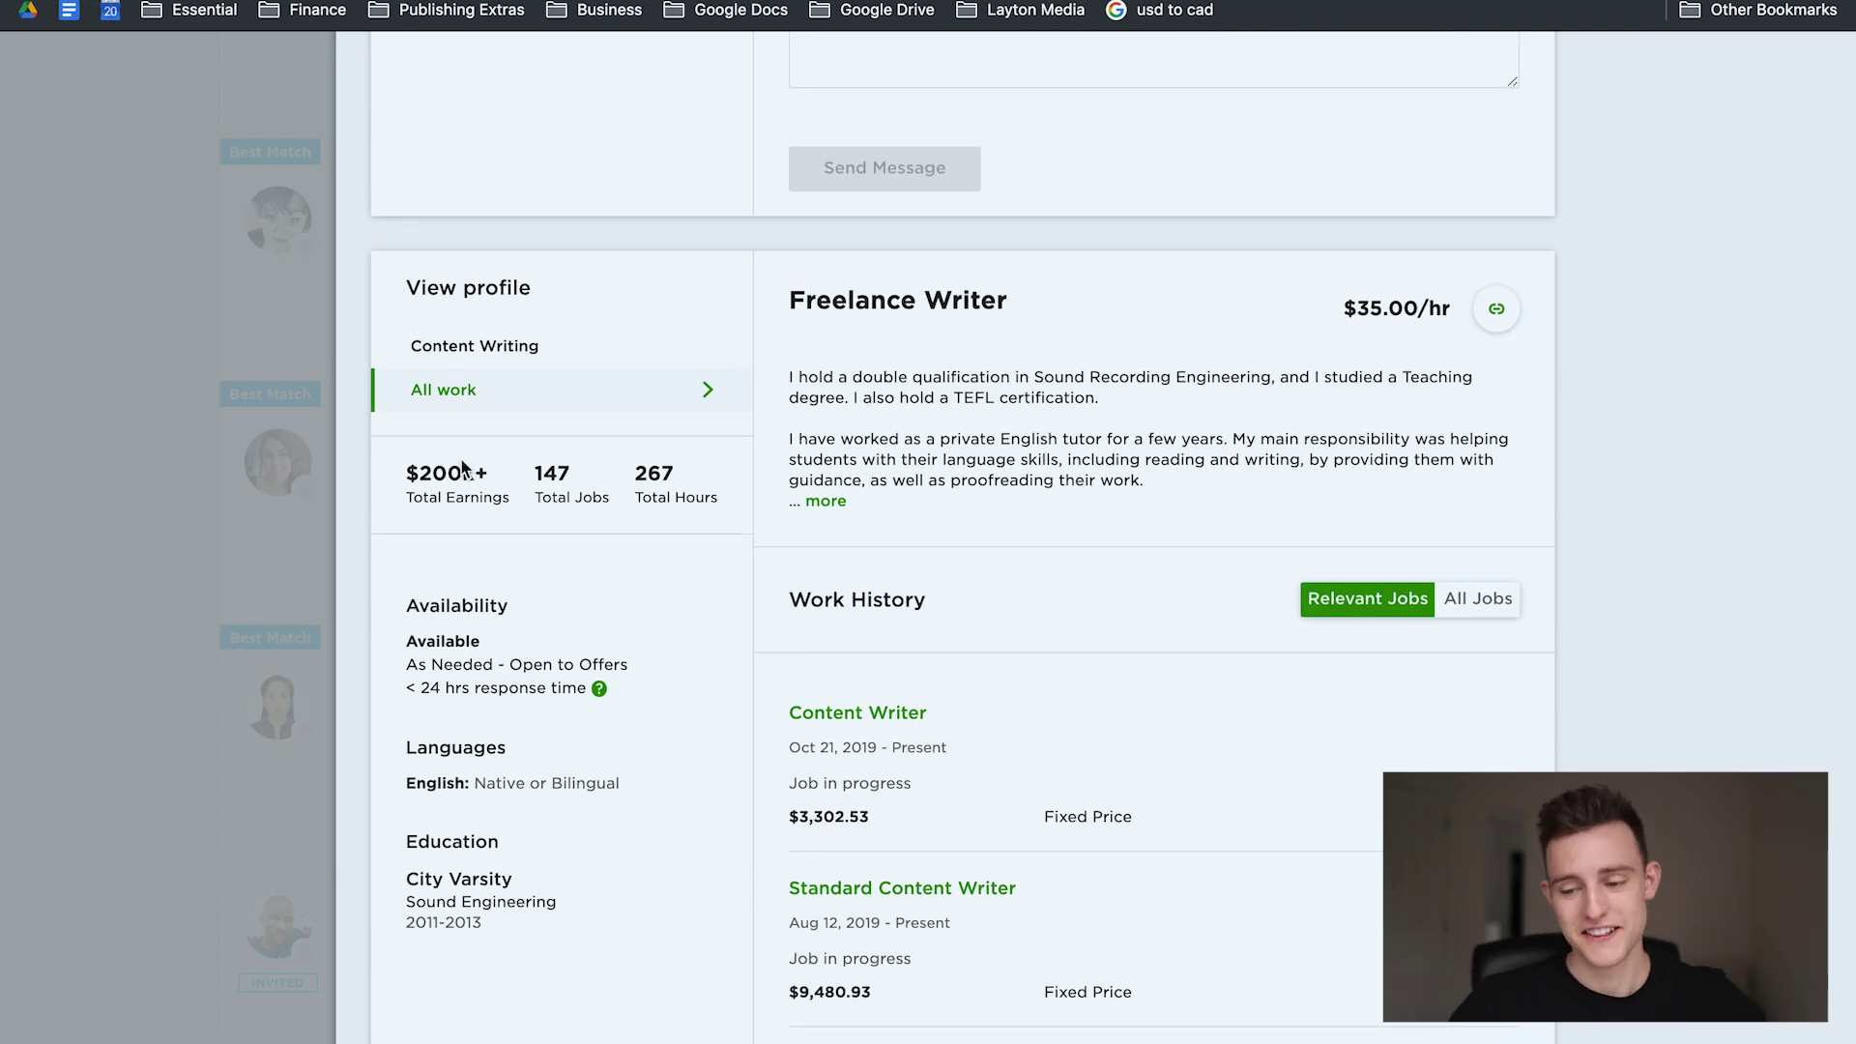
scroll(365, 468, "down", 3)
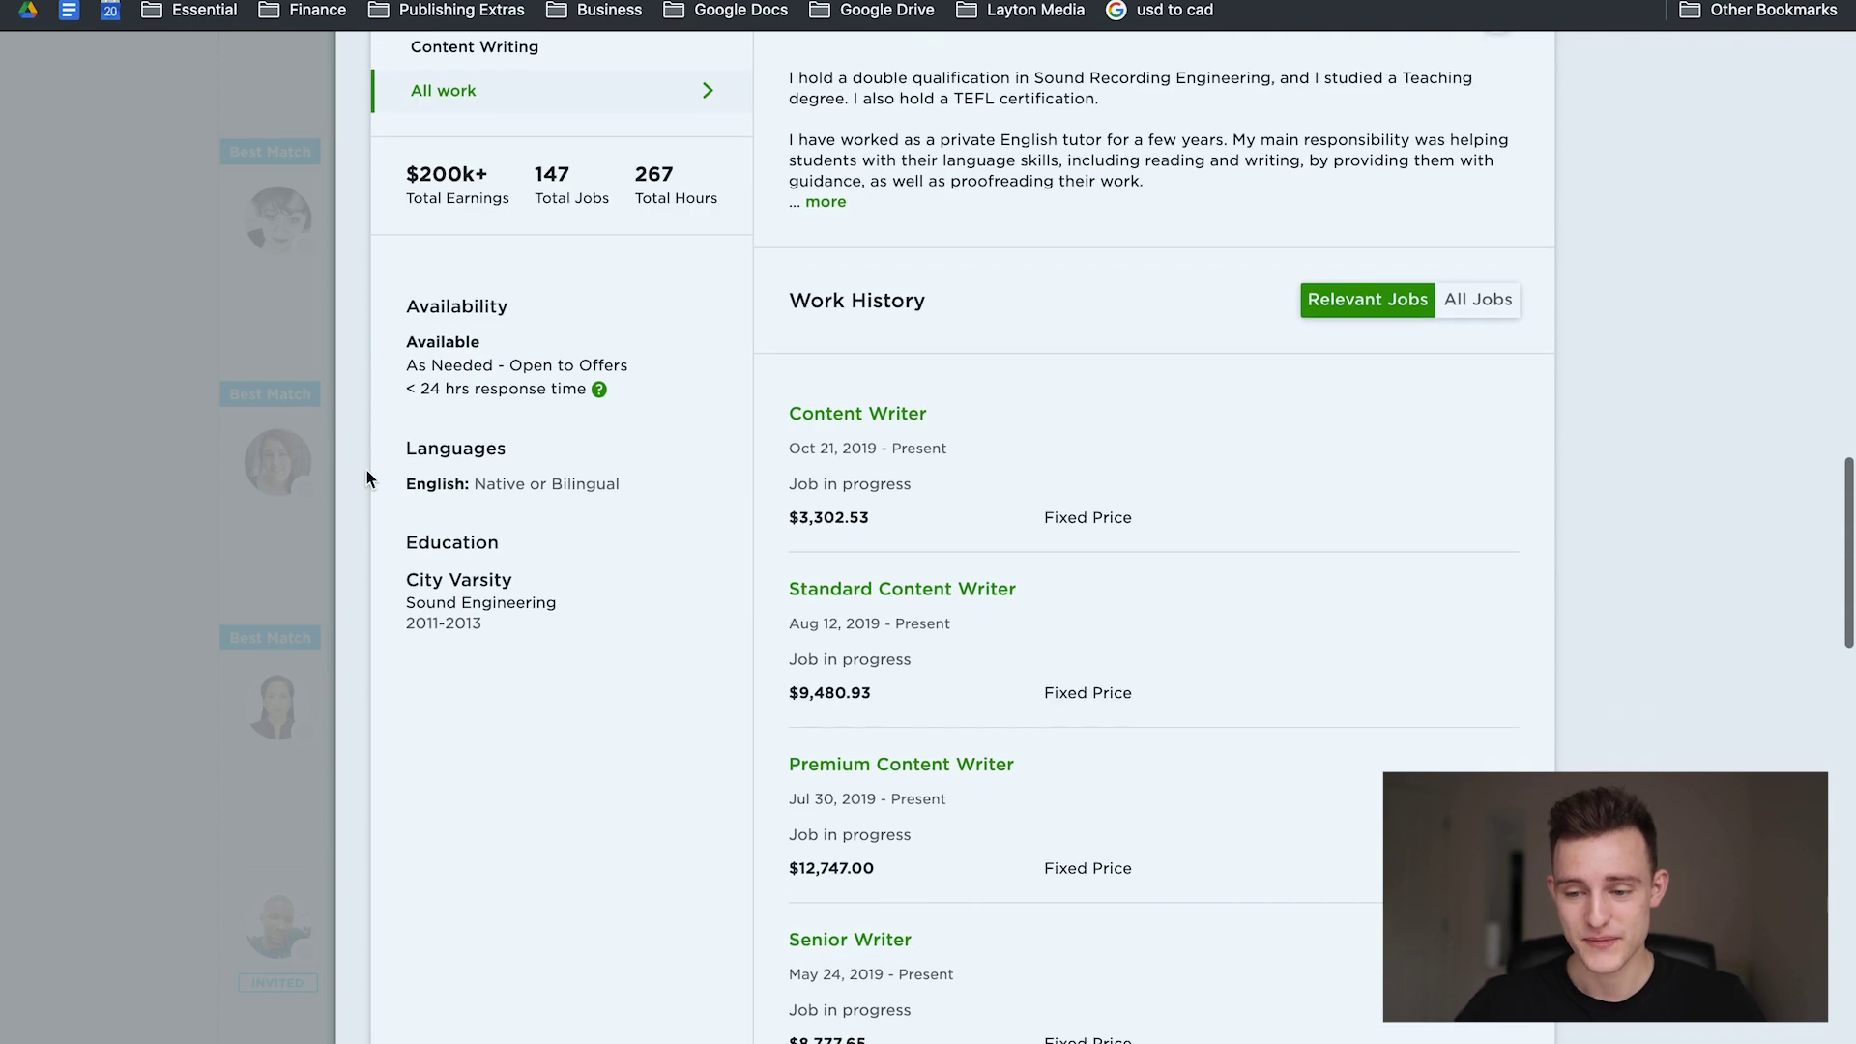
scroll(366, 468, "up", 3)
scroll(366, 468, "down", 1)
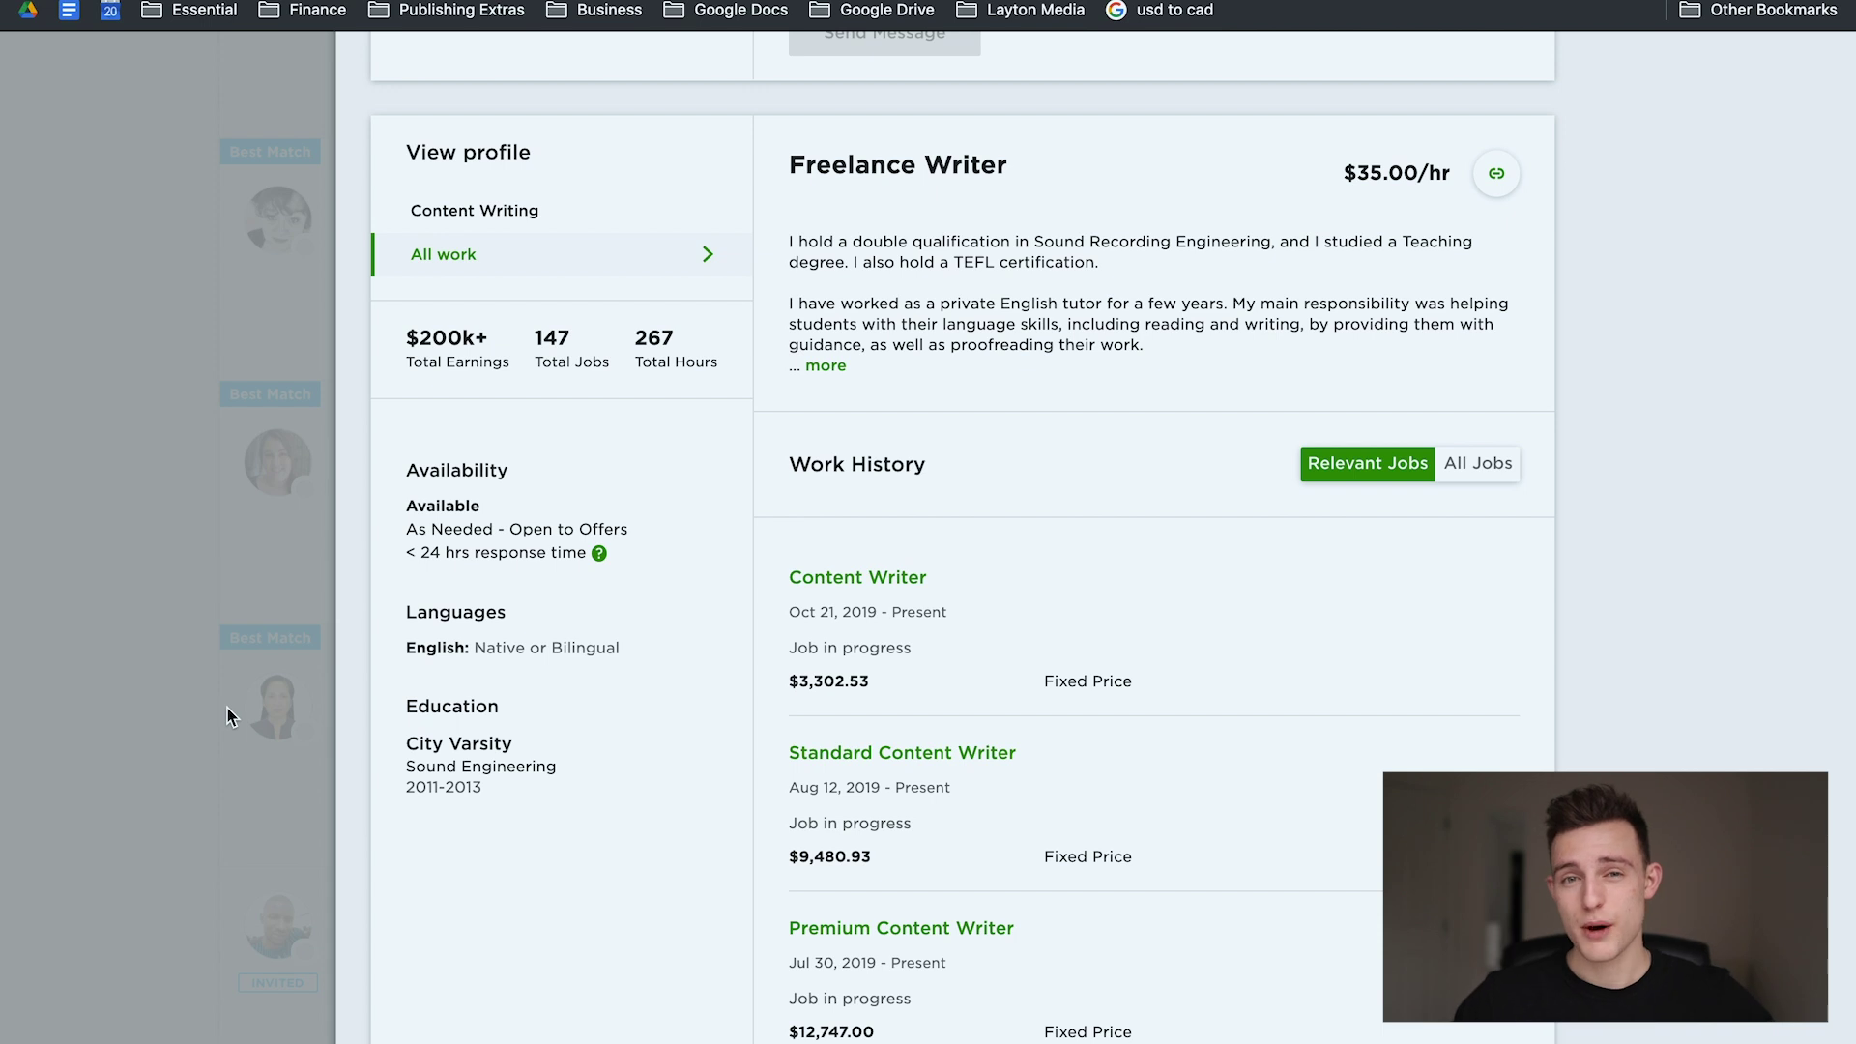
Step: Examine the South African writer's relevant work history, comparing job titles, dates and amounts paid
scroll(615, 406, "down", 6)
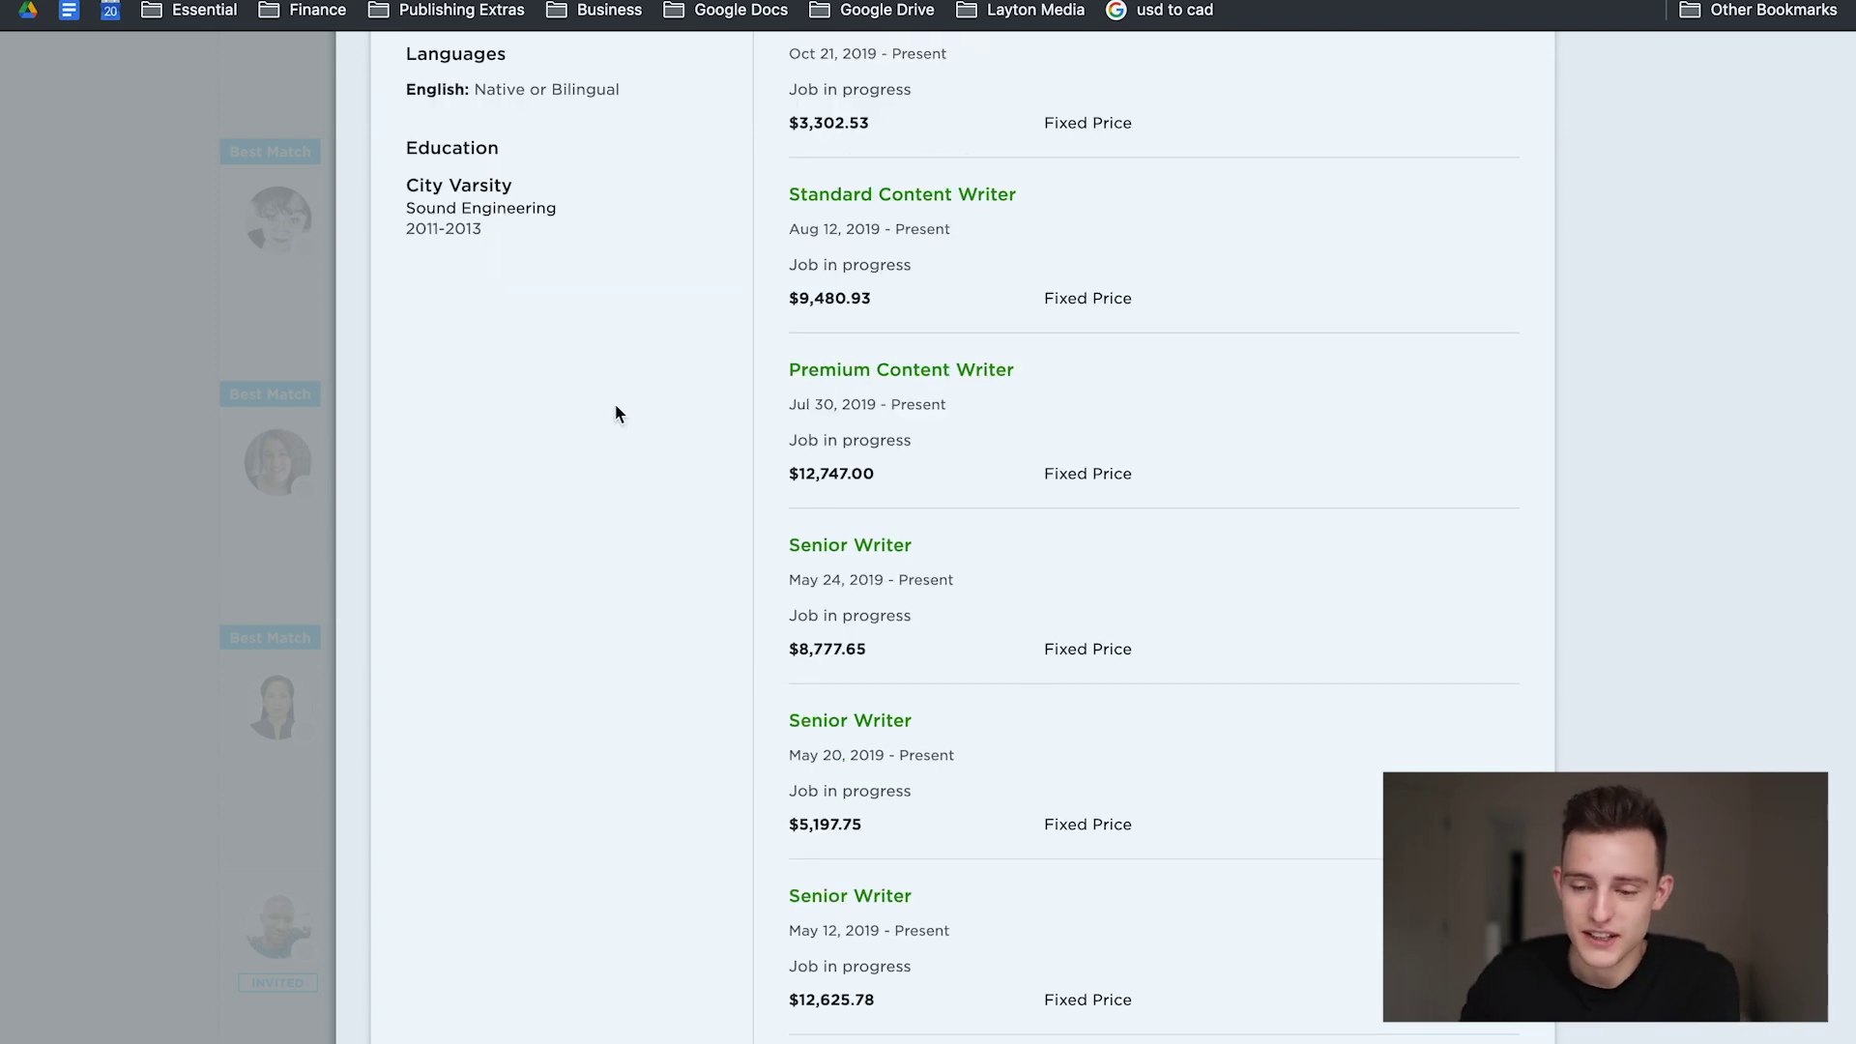
scroll(936, 397, "down", 1)
scroll(935, 397, "up", 3)
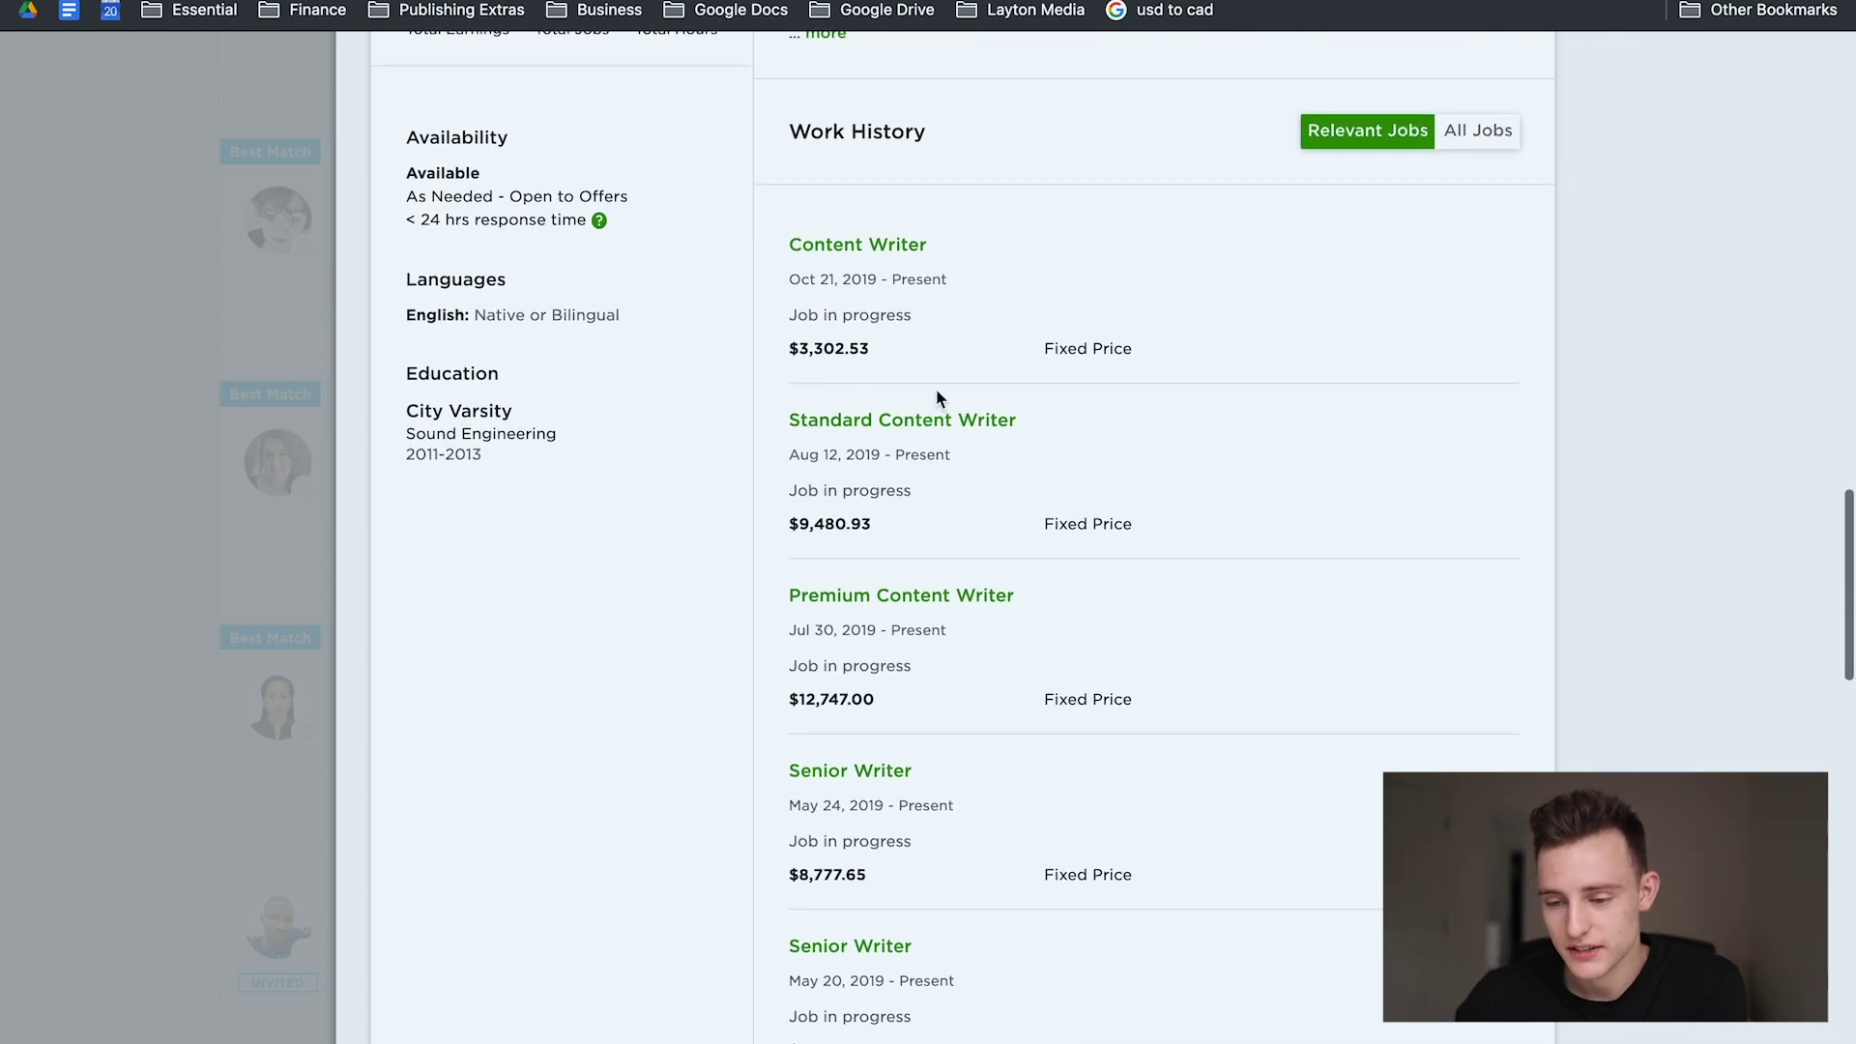
scroll(936, 388, "up", 1)
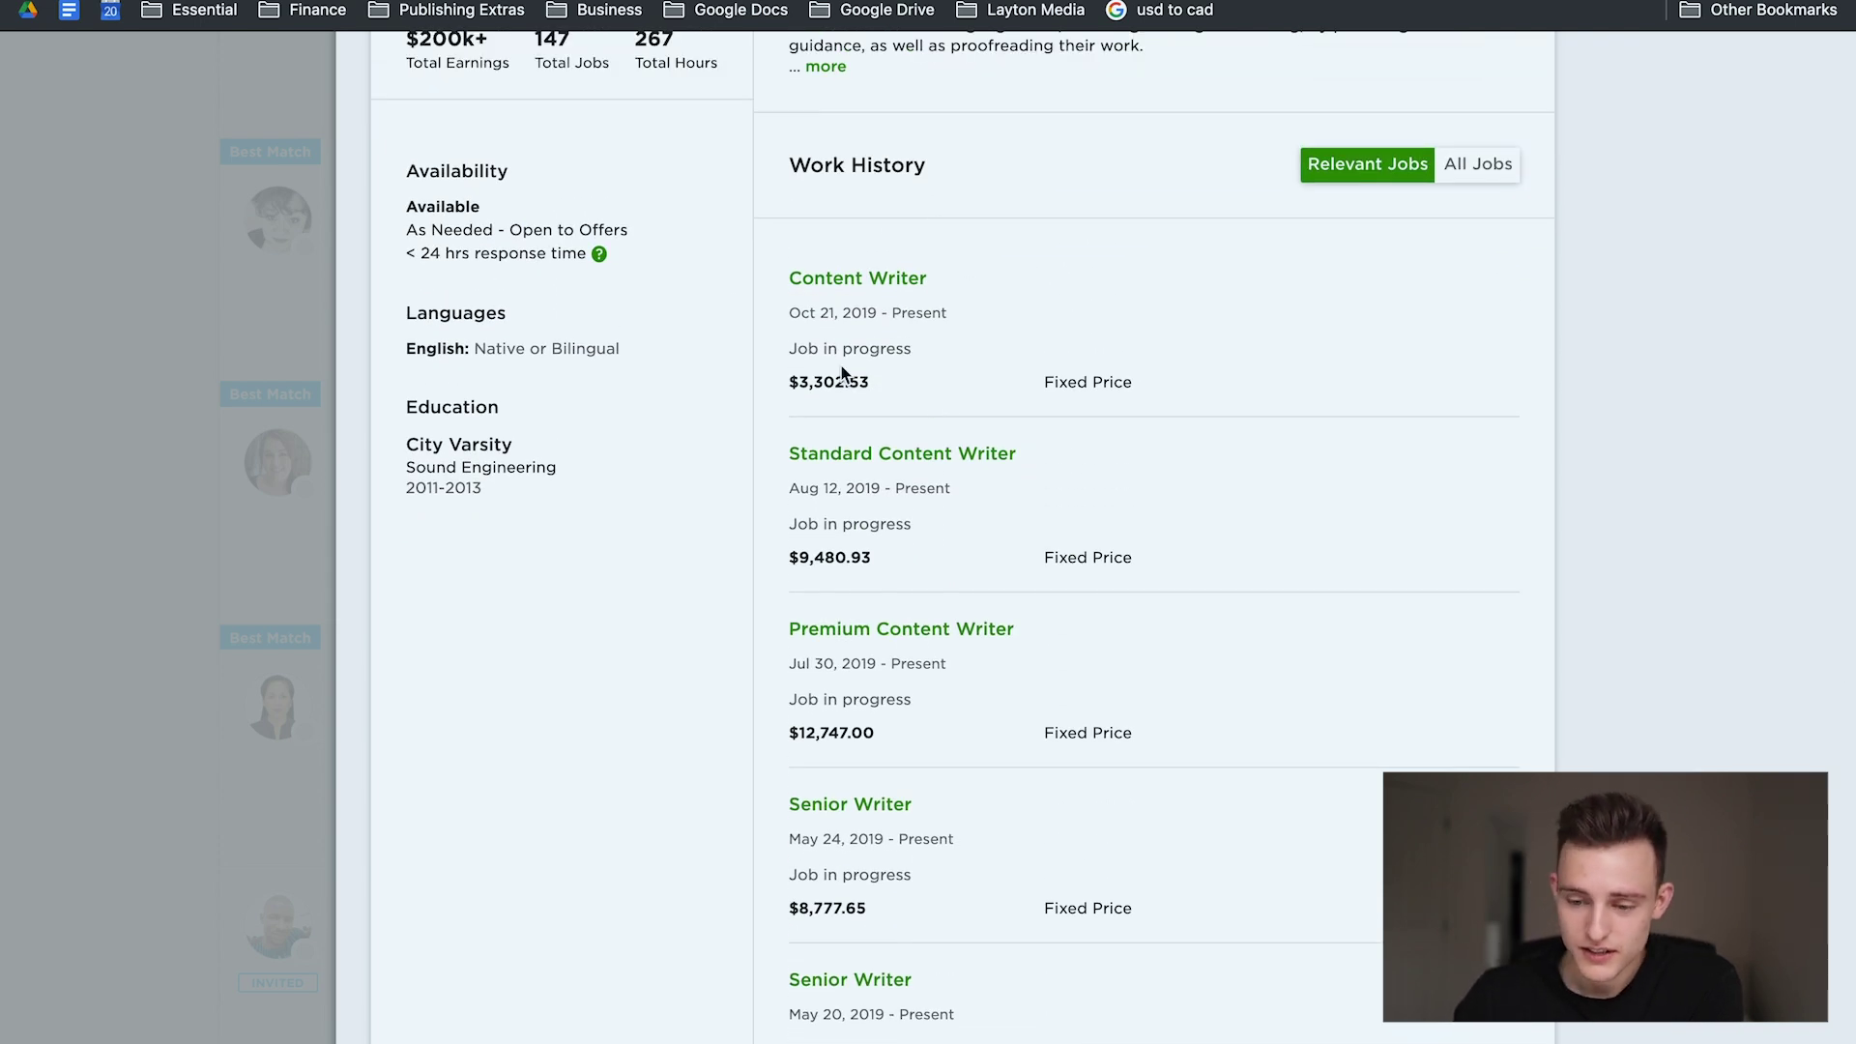
left_click_drag(773, 391, 829, 391)
left_click(834, 392)
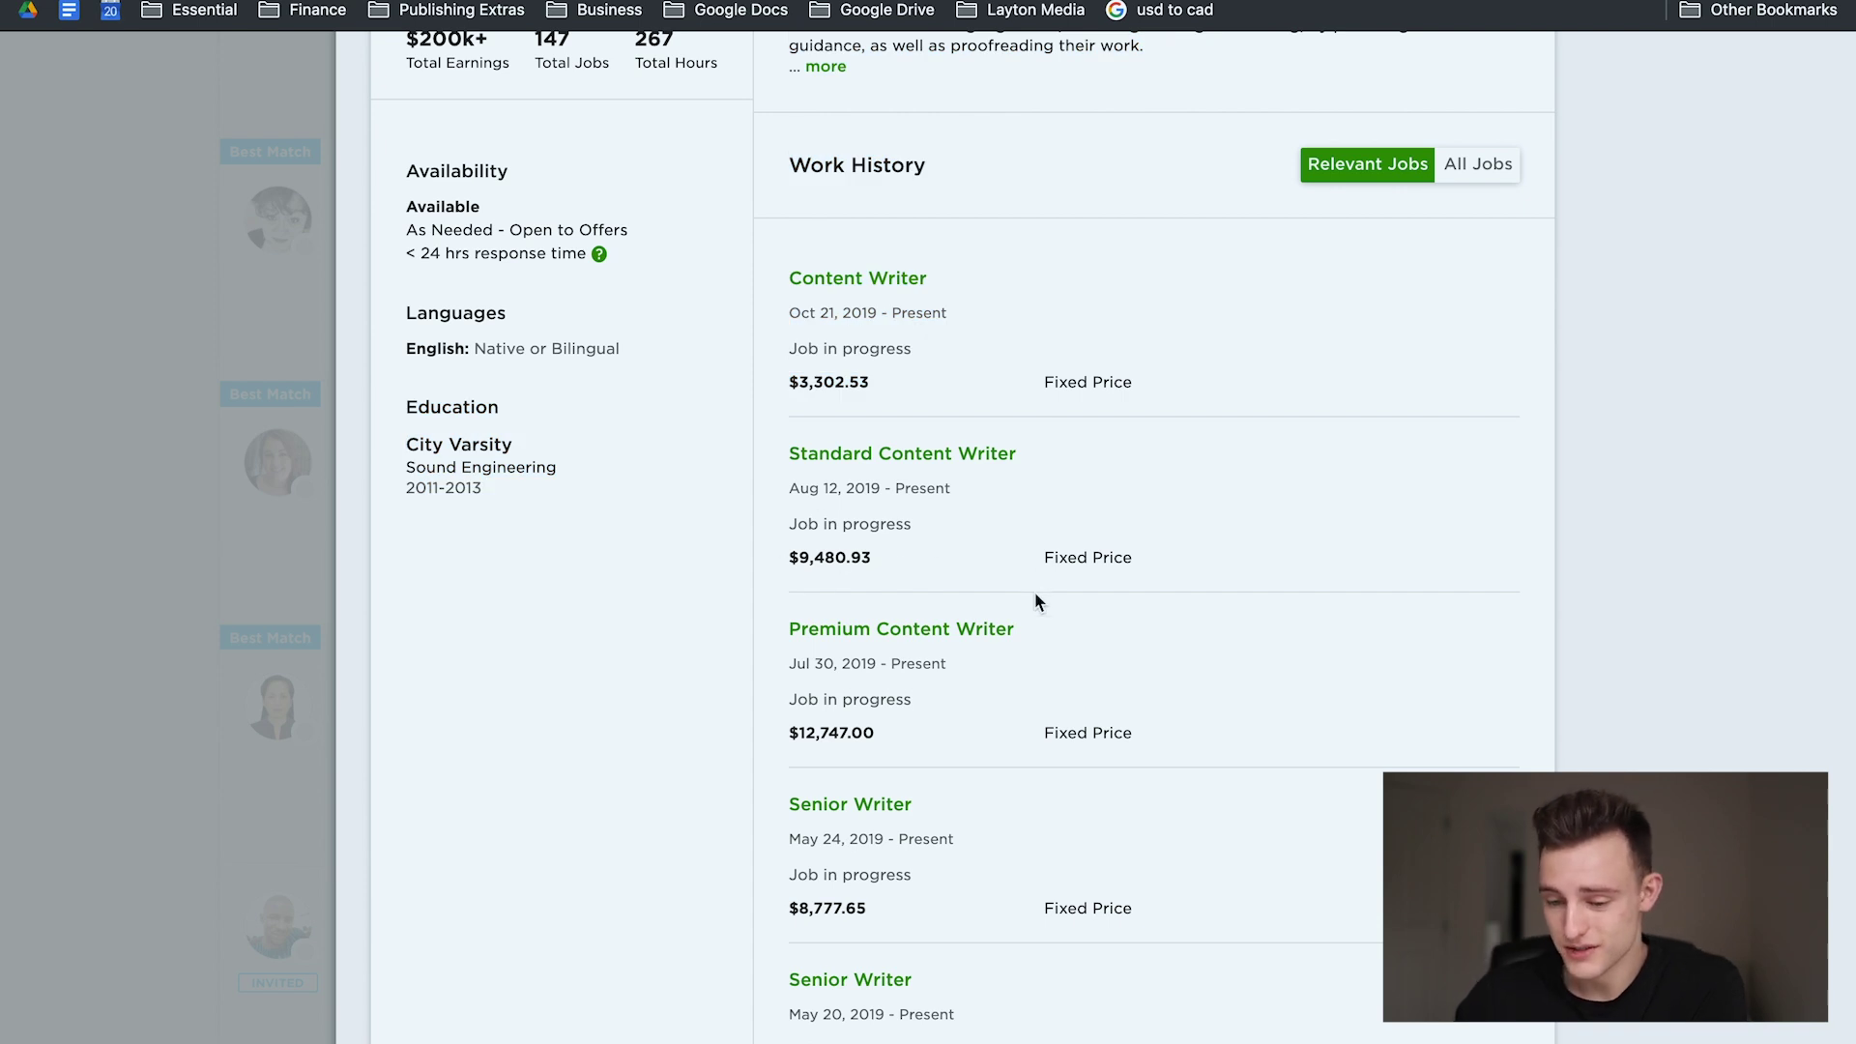
scroll(1034, 600, "down", 5)
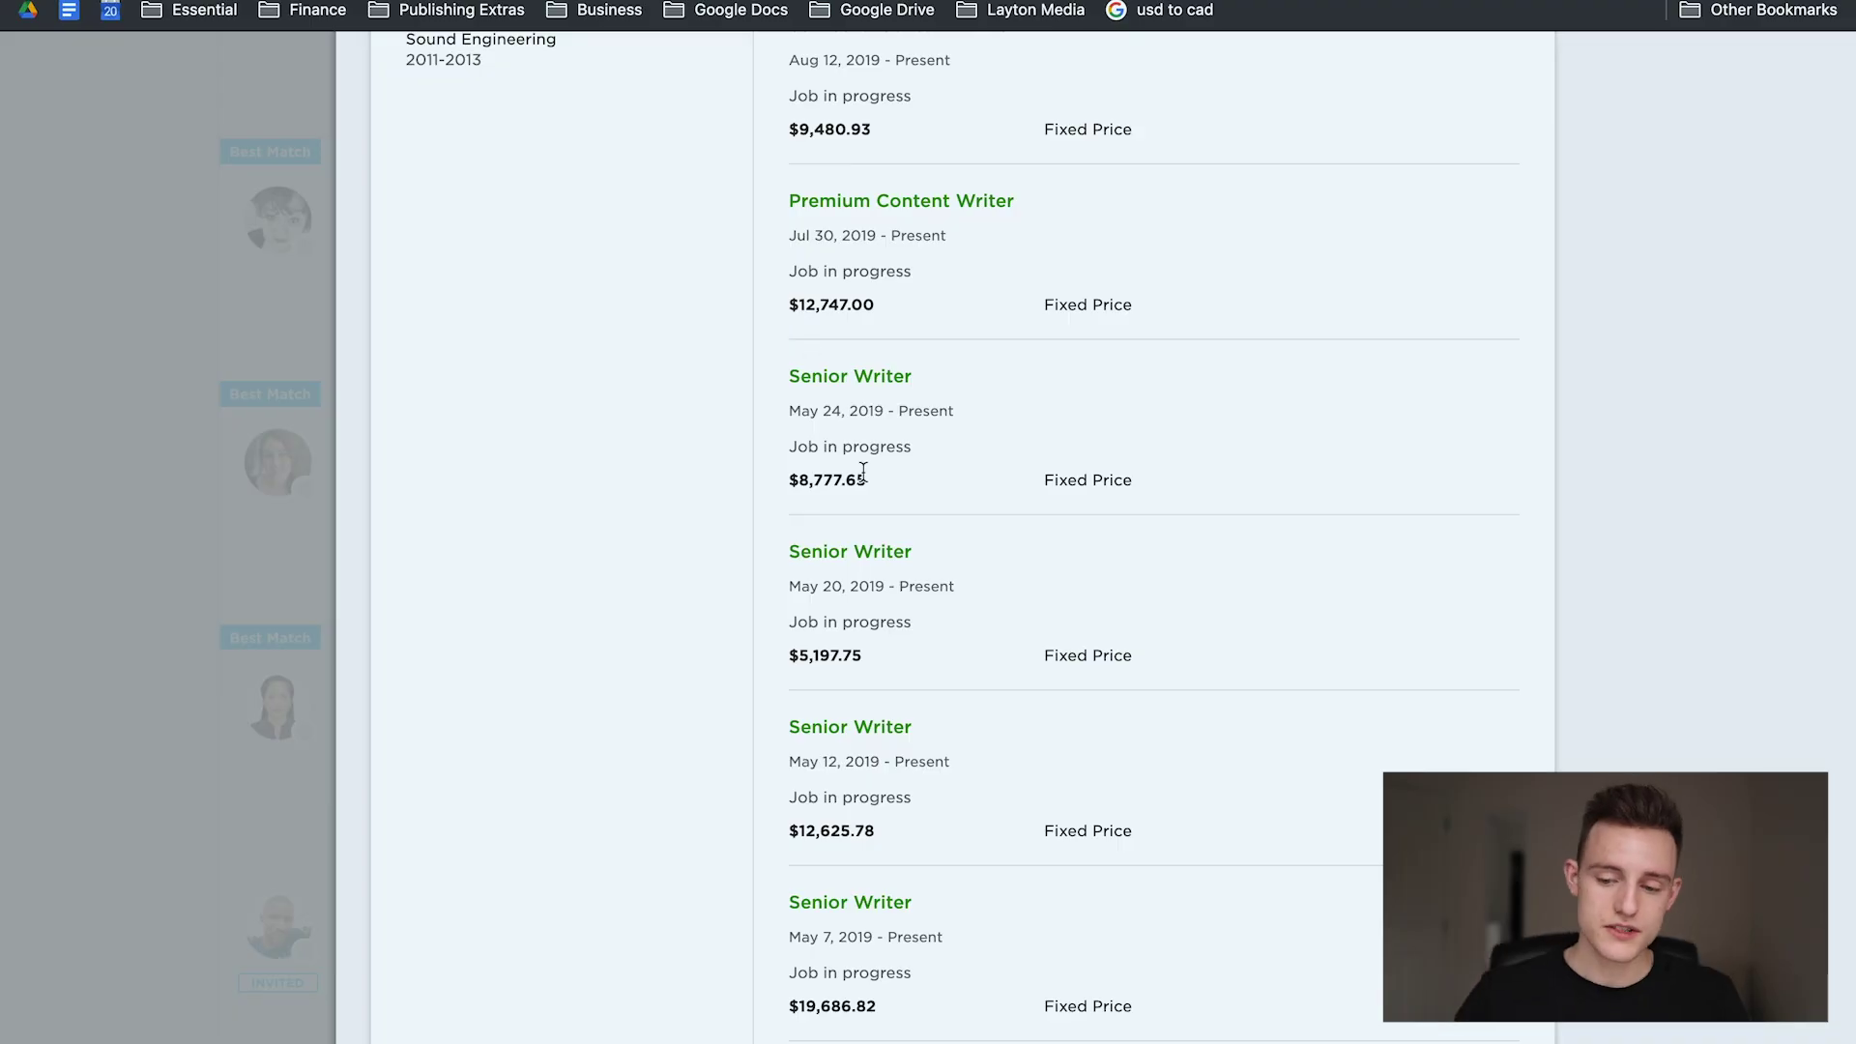
scroll(863, 471, "down", 8)
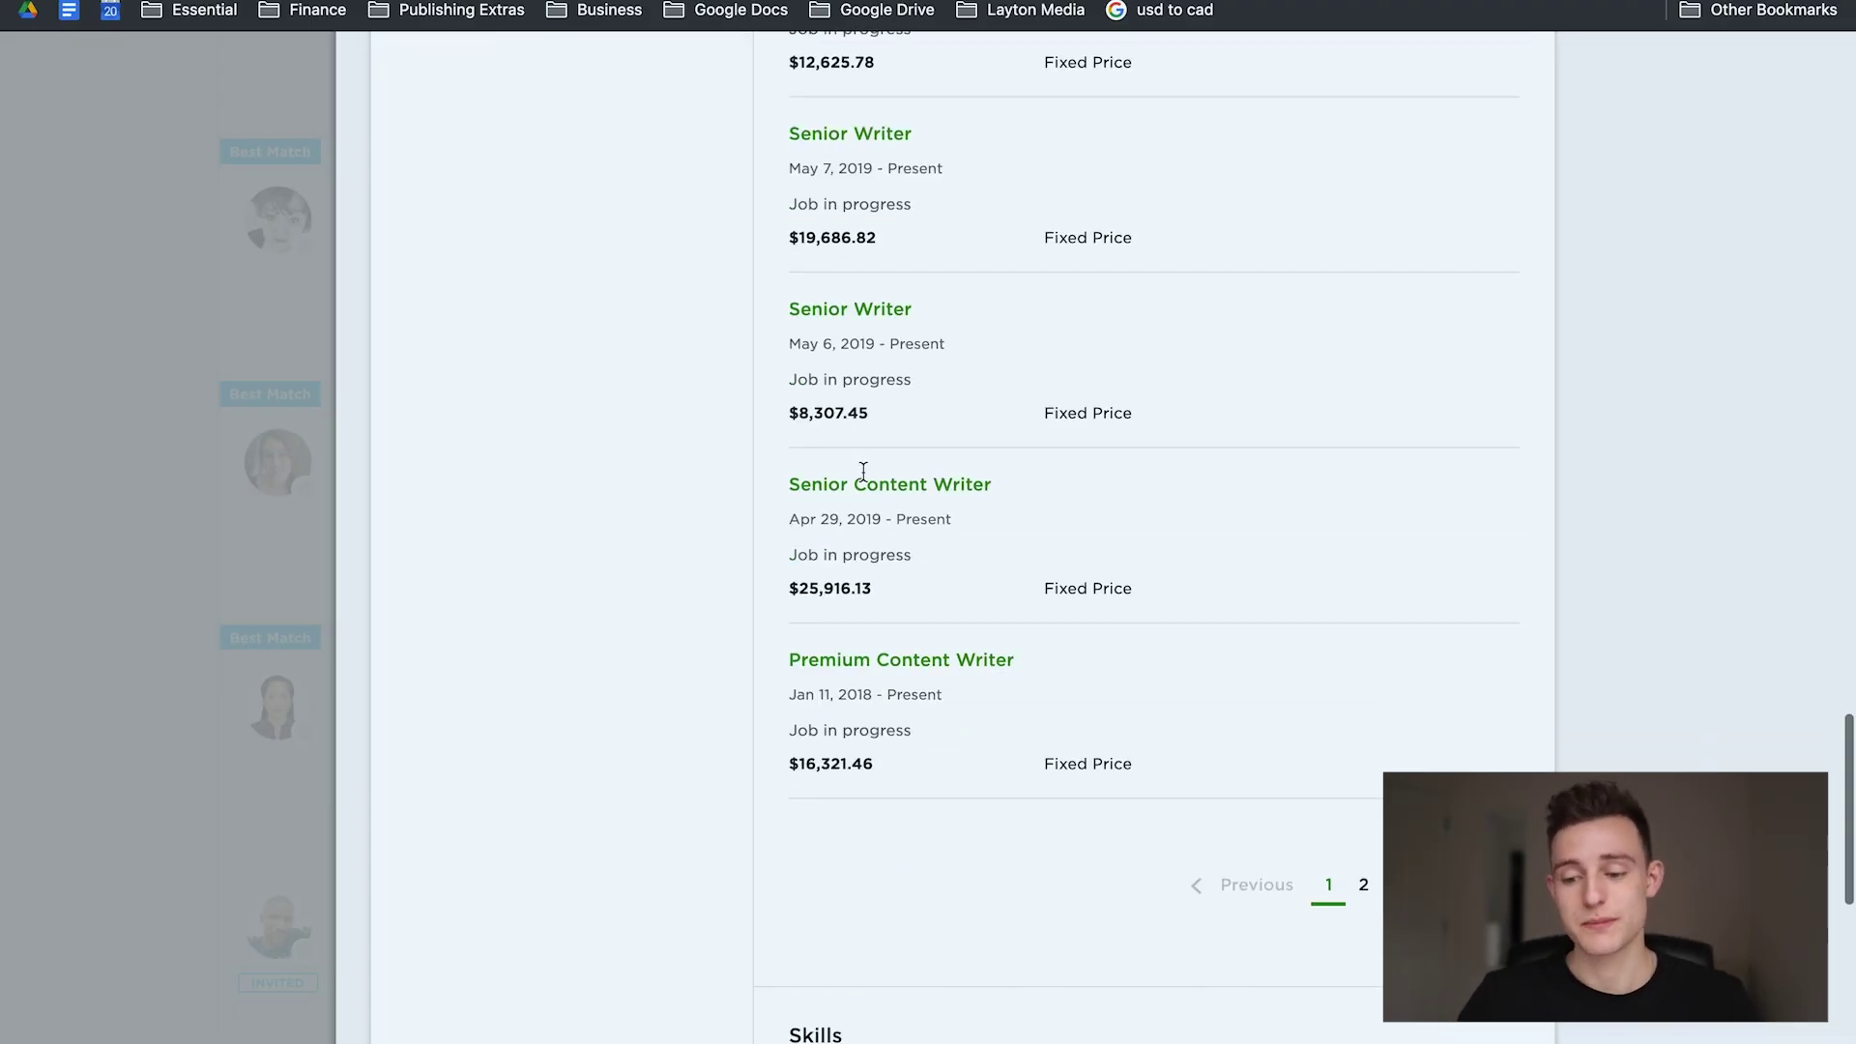
scroll(863, 474, "down", 2)
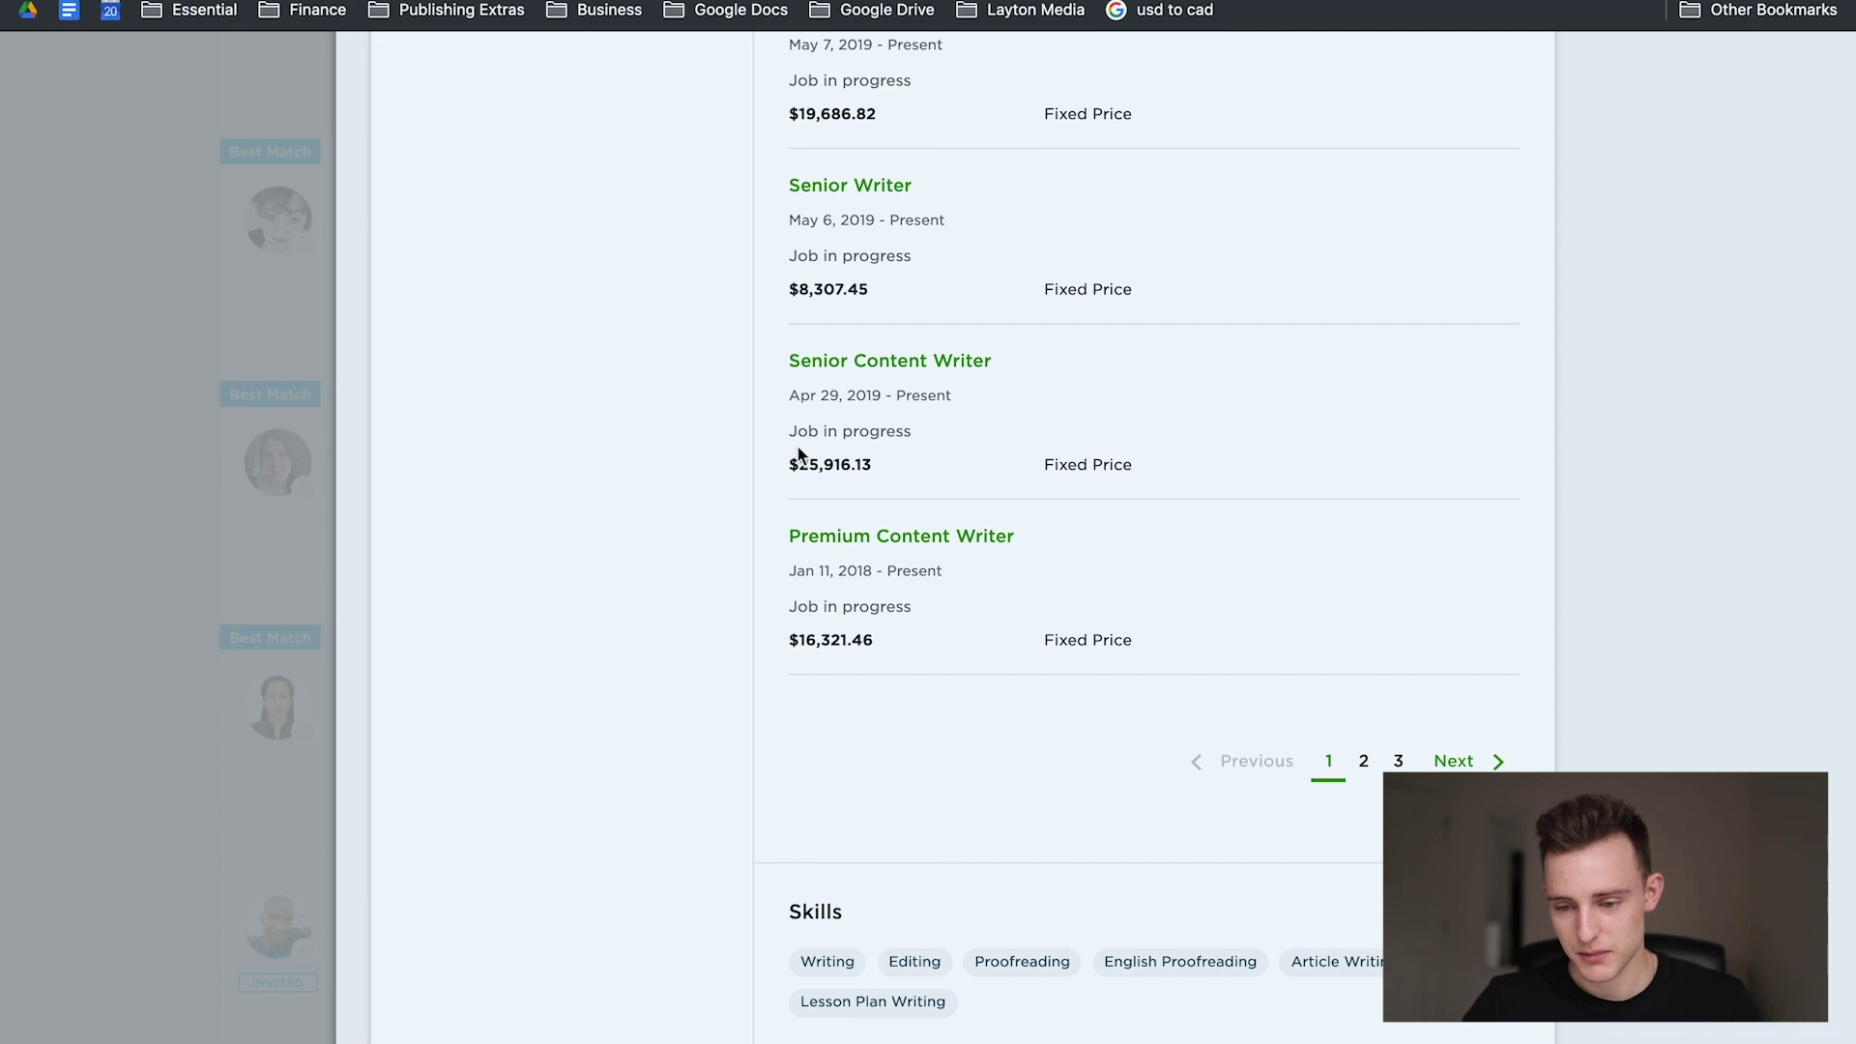
scroll(799, 454, "up", 6)
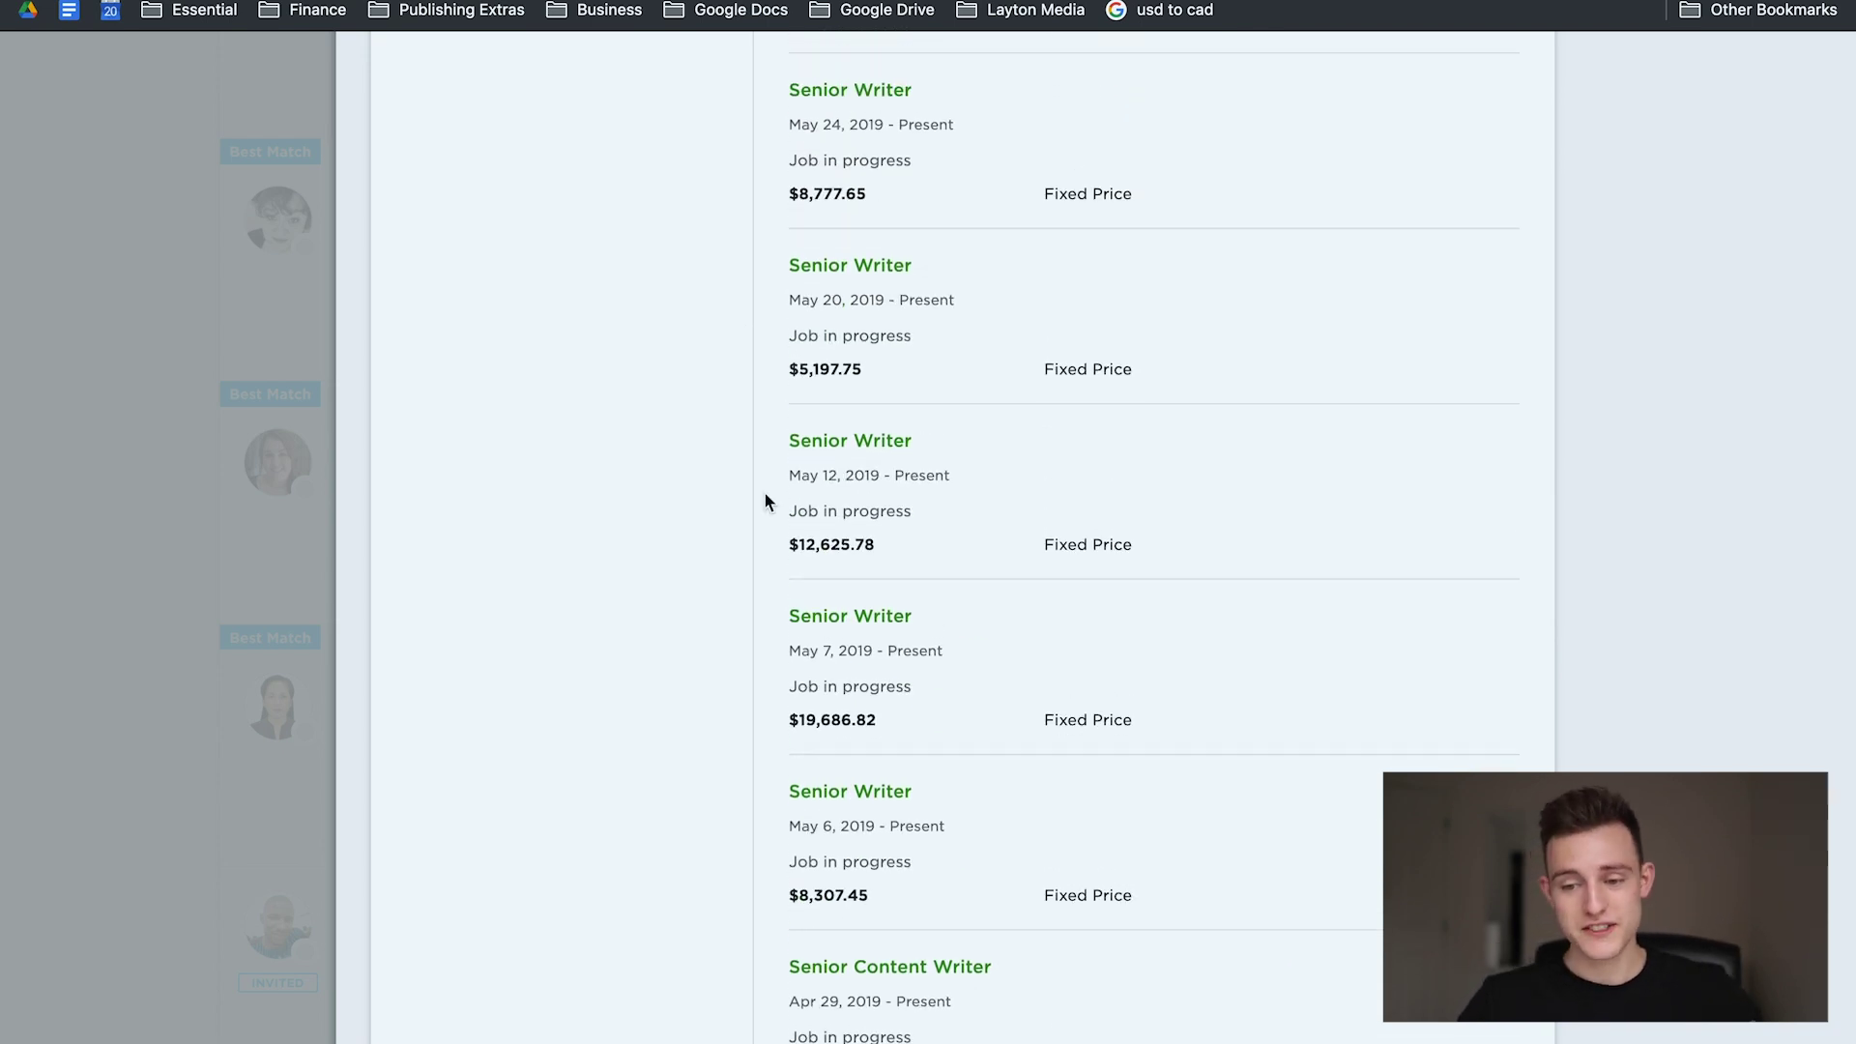
scroll(765, 498, "up", 1)
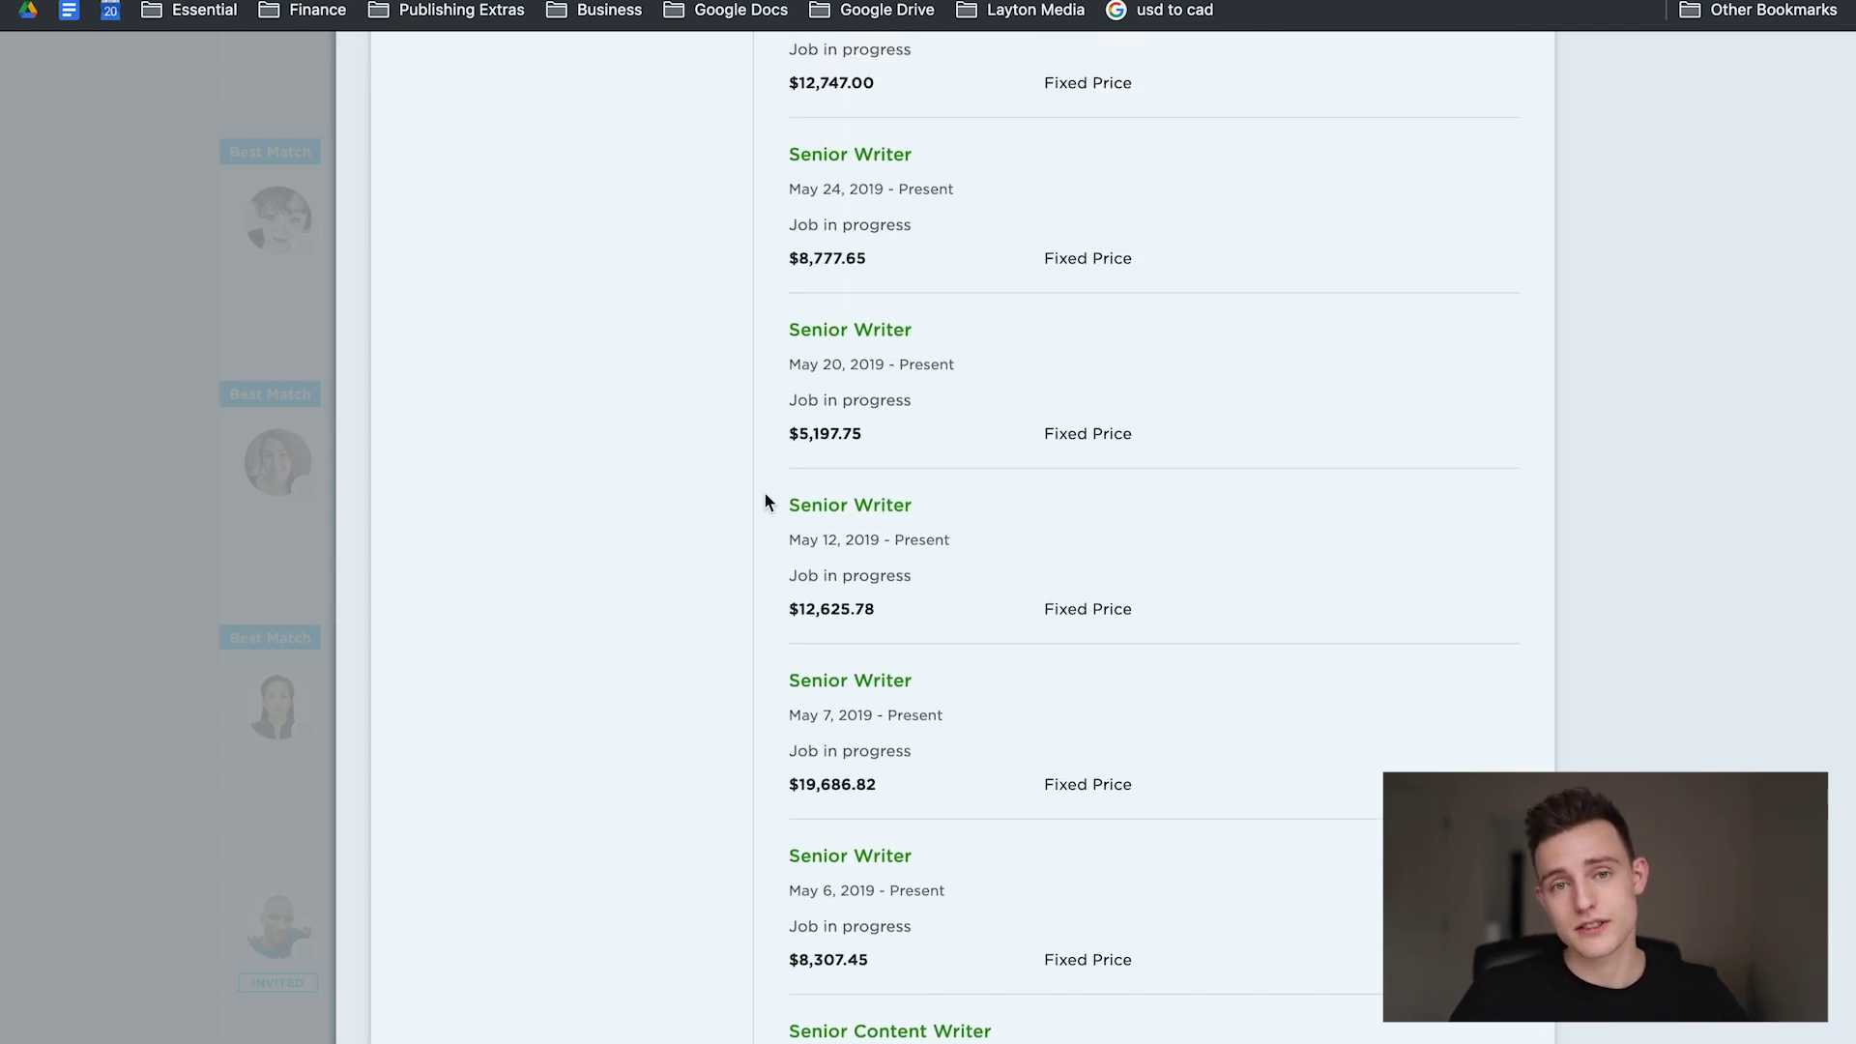
scroll(766, 501, "down", 12)
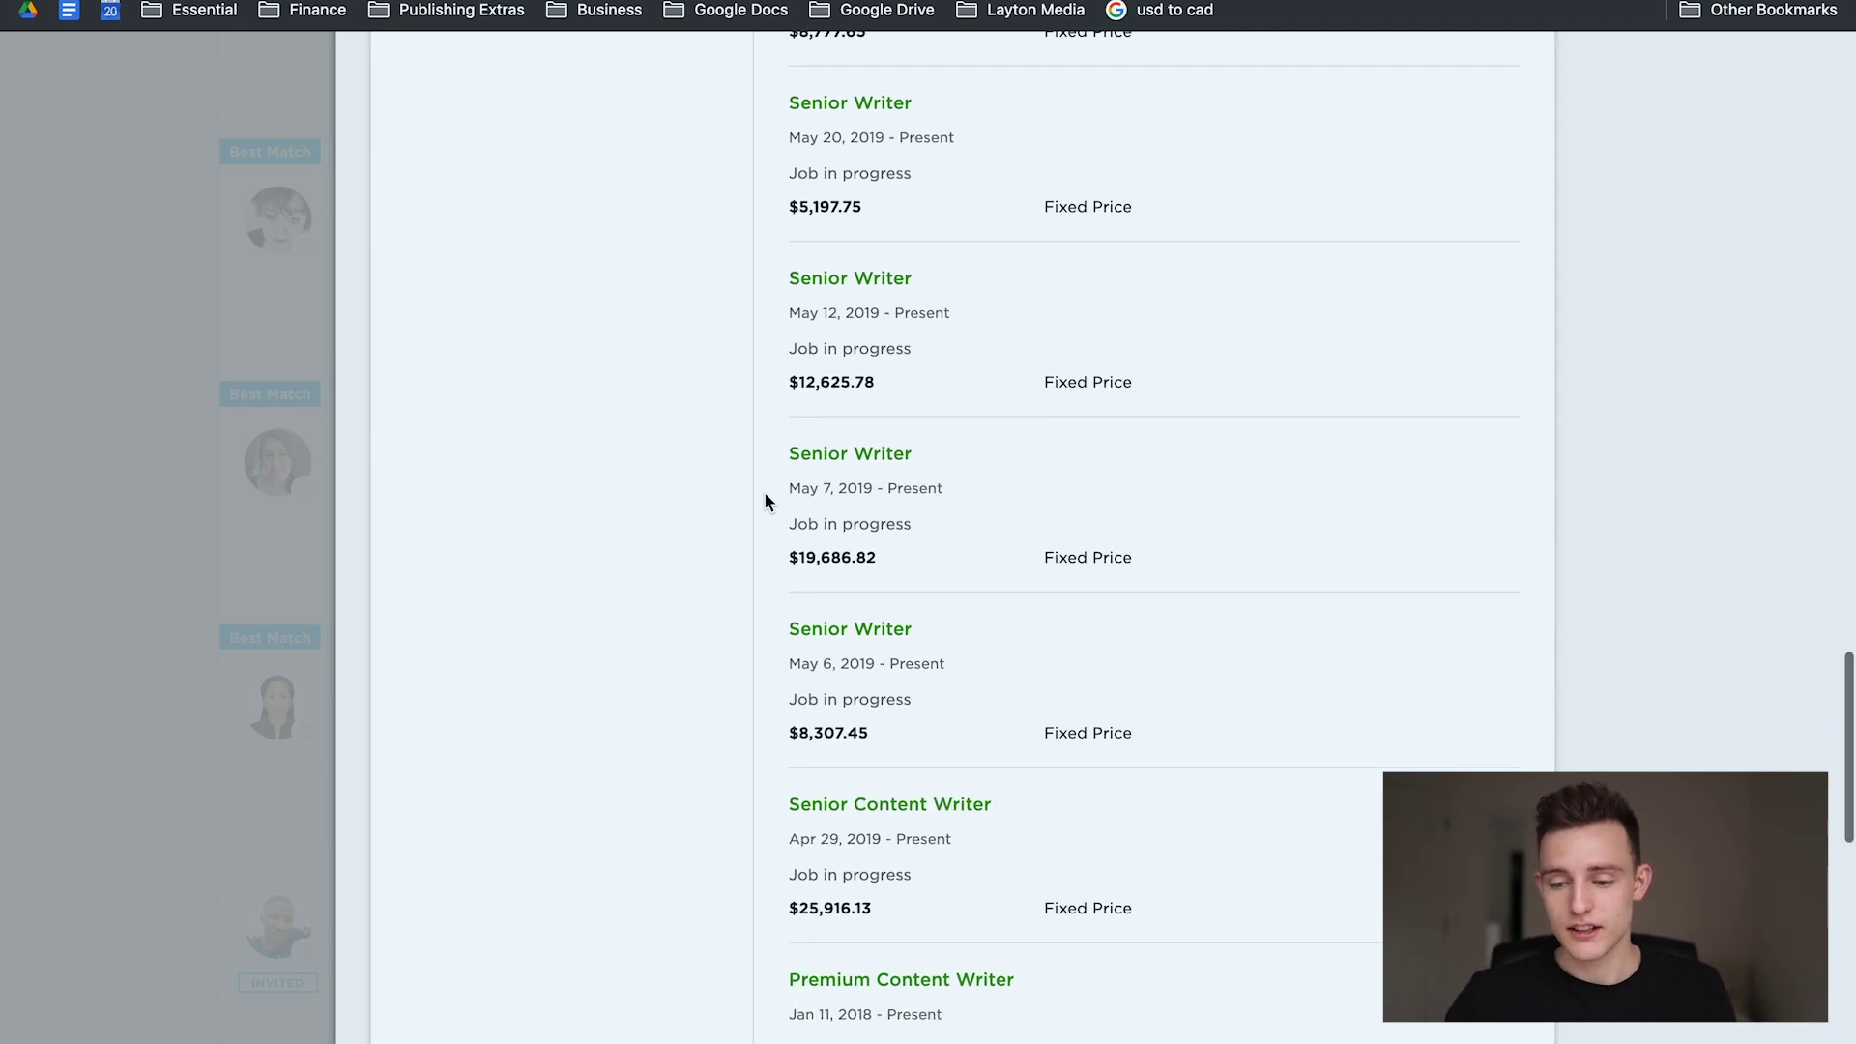
scroll(765, 501, "up", 20)
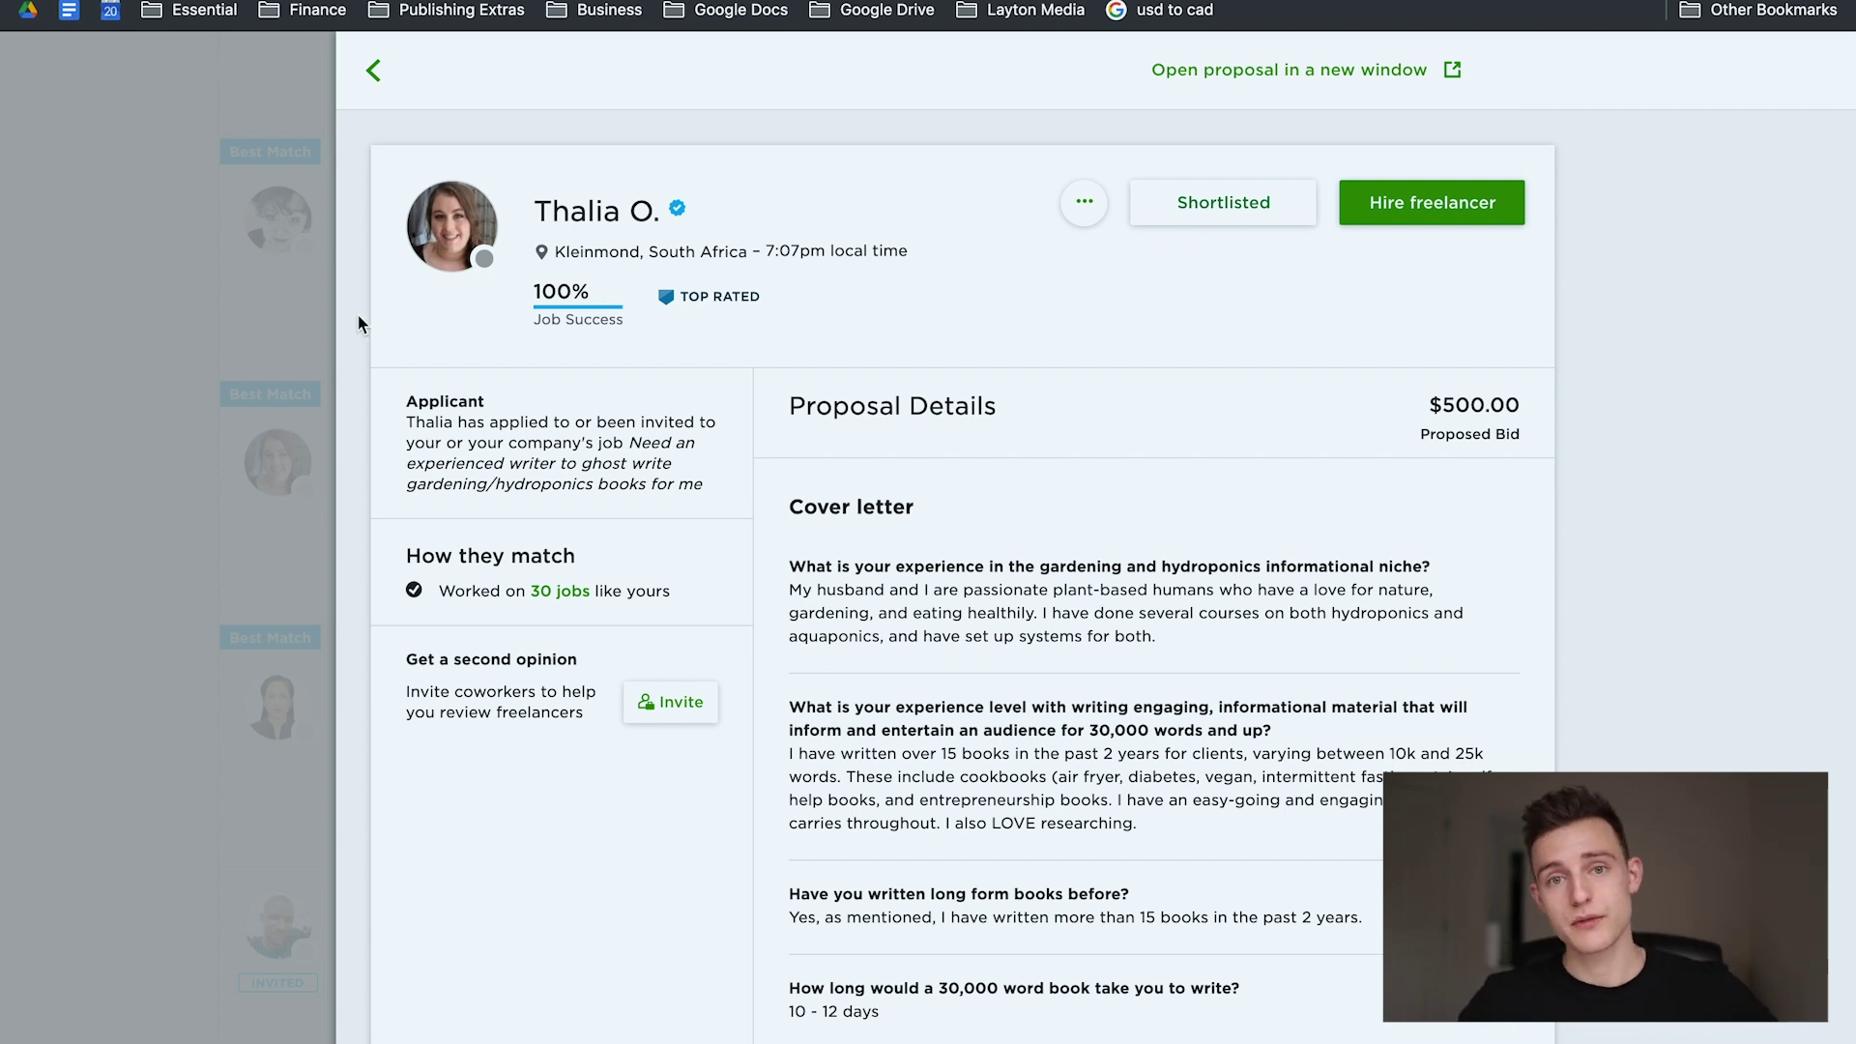
Step: Revisit the South African writer's cover letter and sample attachments, and locate the message field below them
scroll(1163, 242, "down", 15)
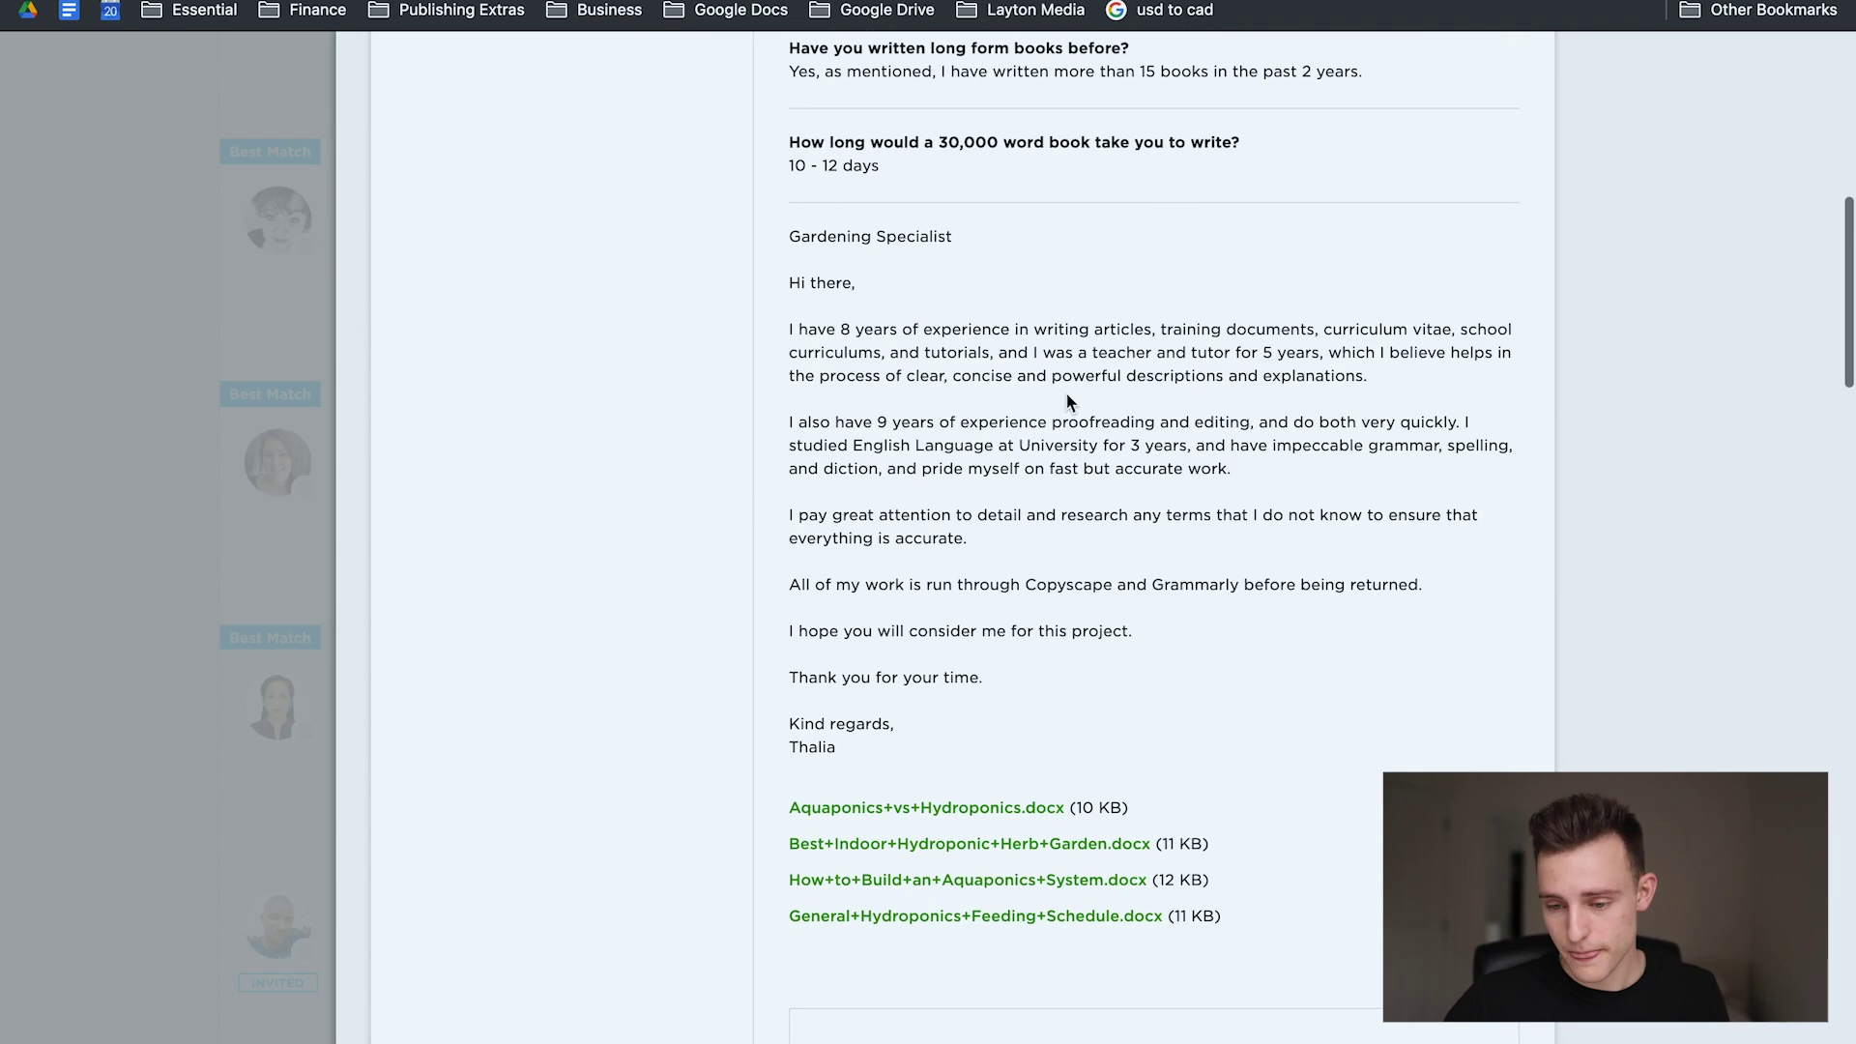
left_click(940, 213)
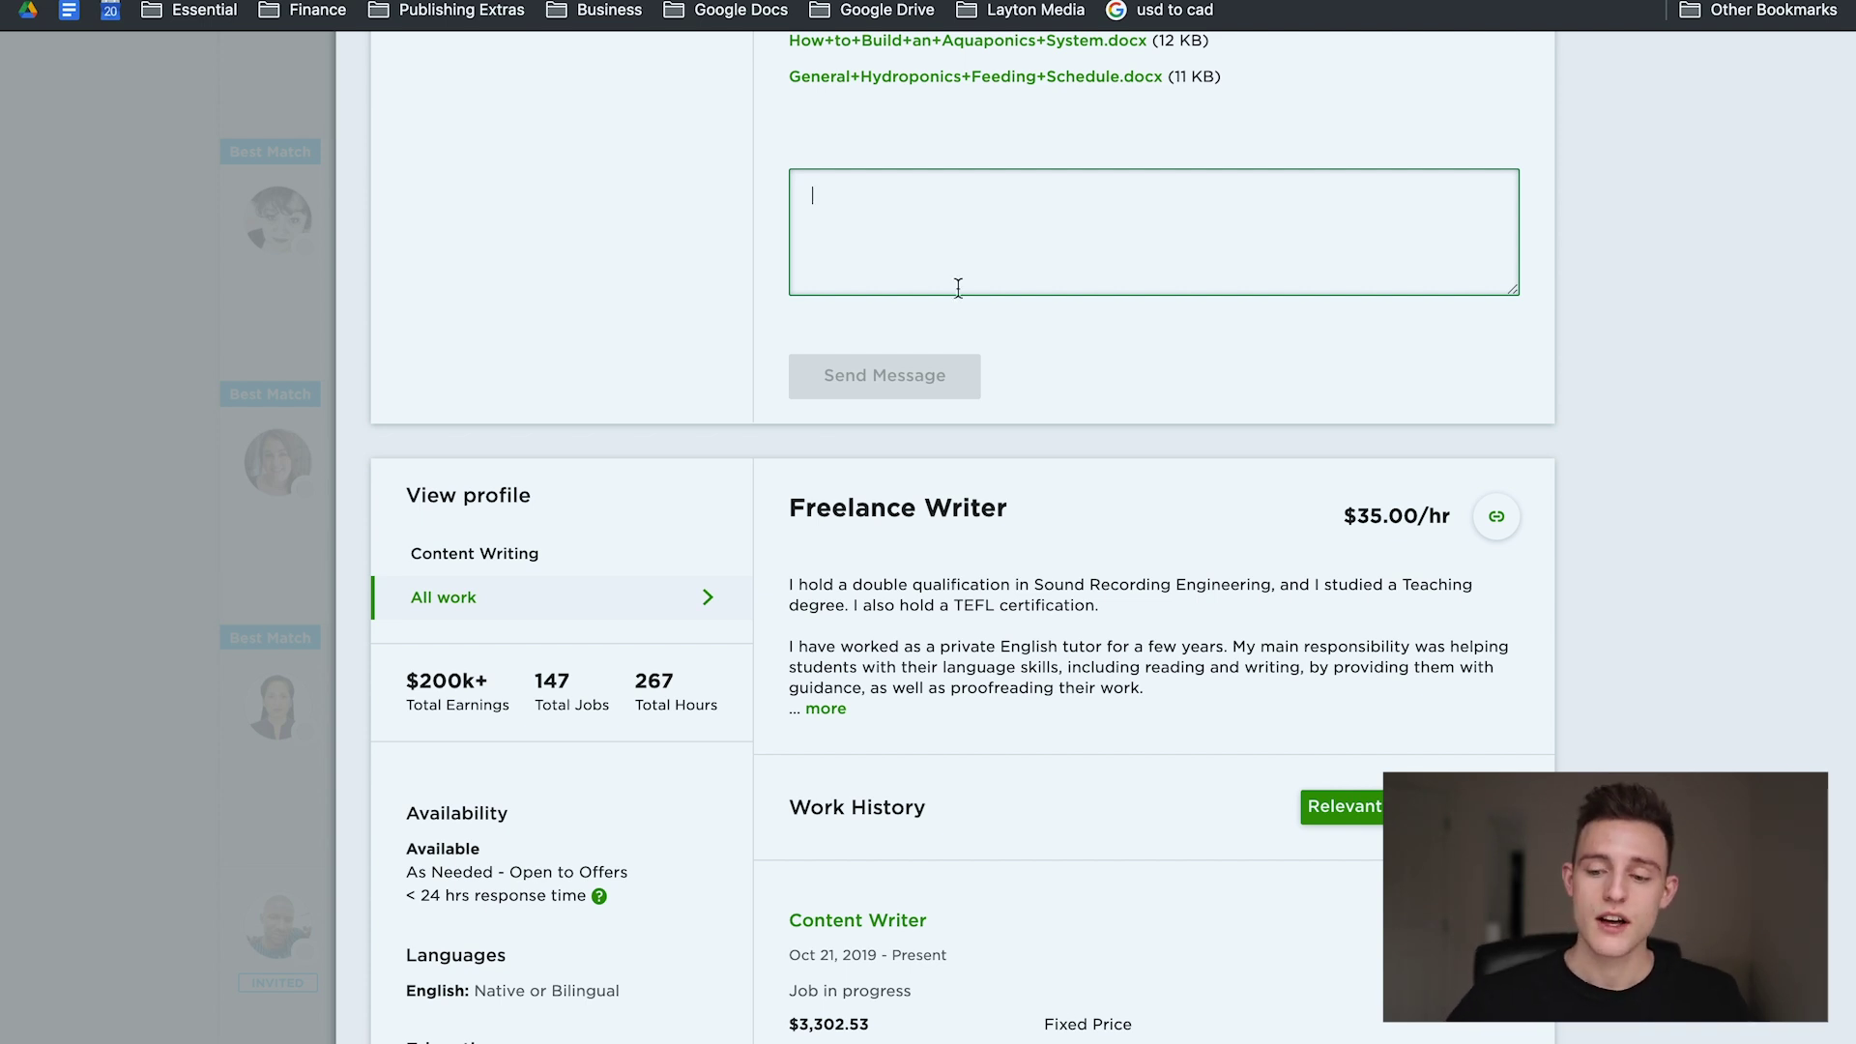
scroll(965, 321, "up", 15)
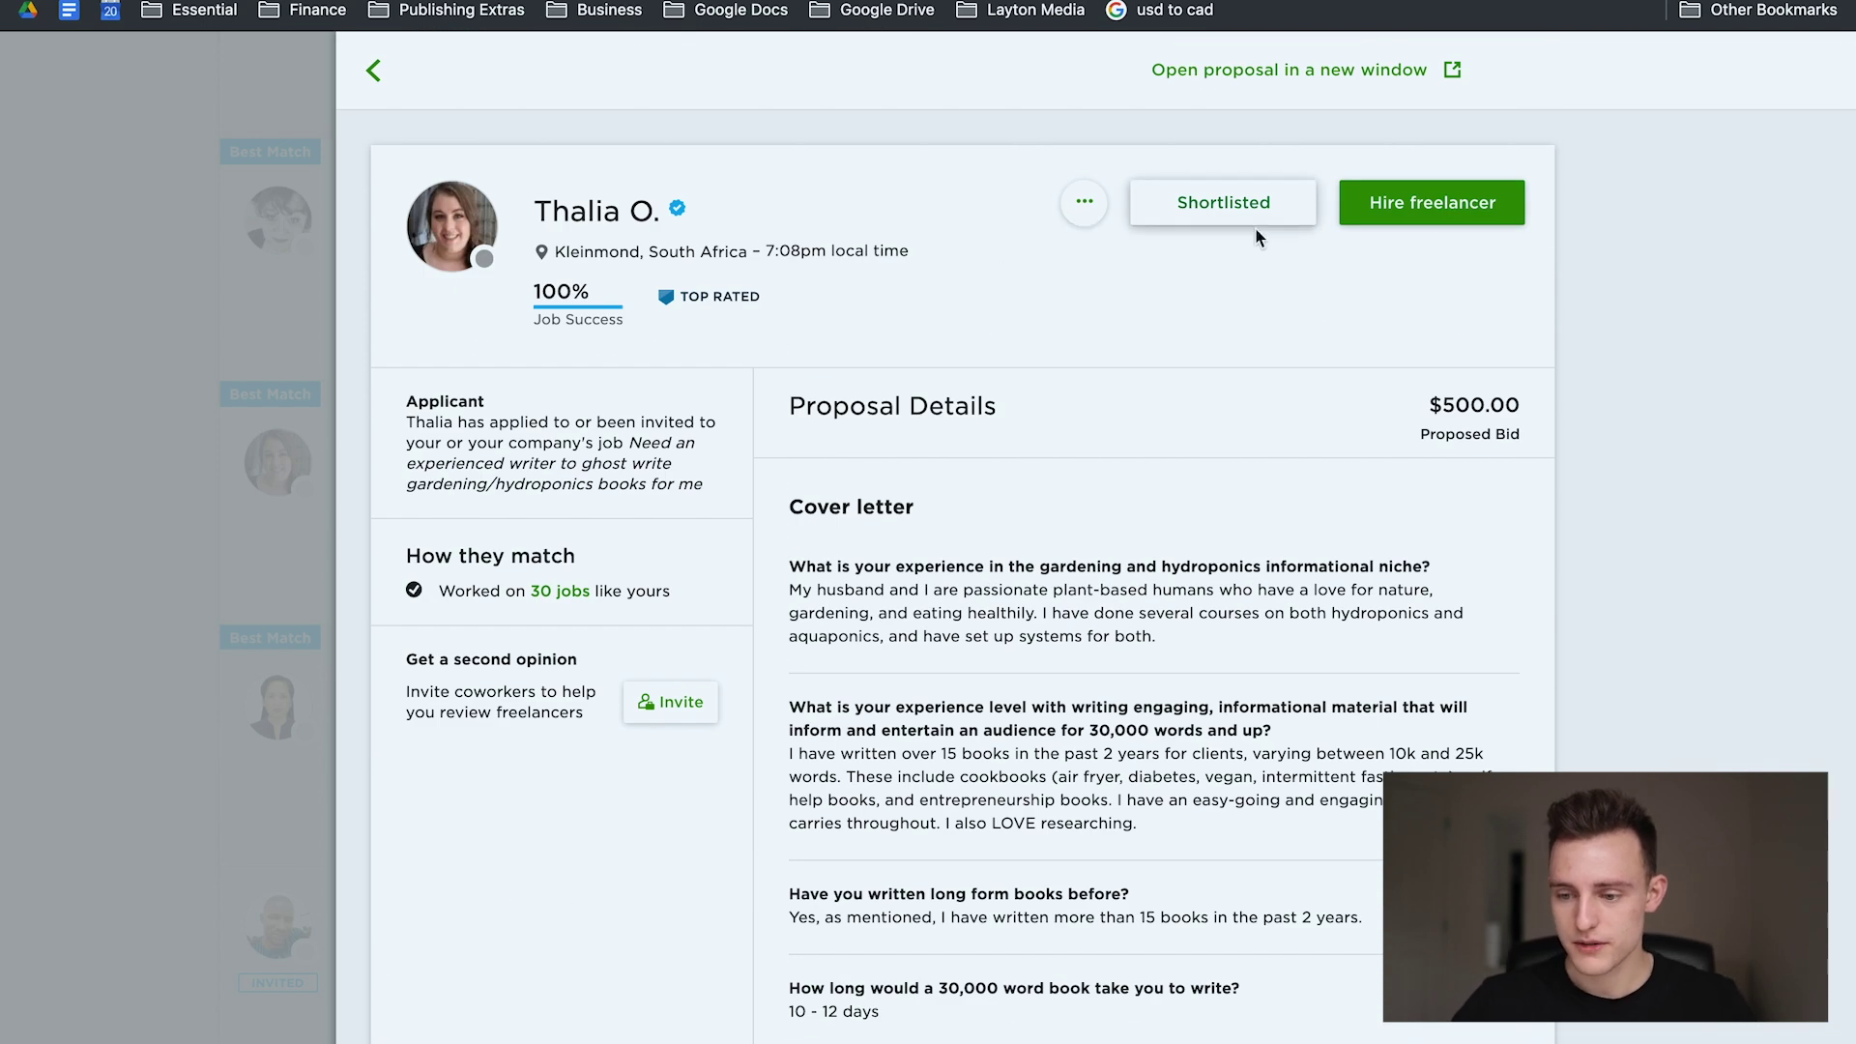
Step: Start a hire offer for the South African writer and review its fixed-price terms and escrow deposit options
left_click(1418, 198)
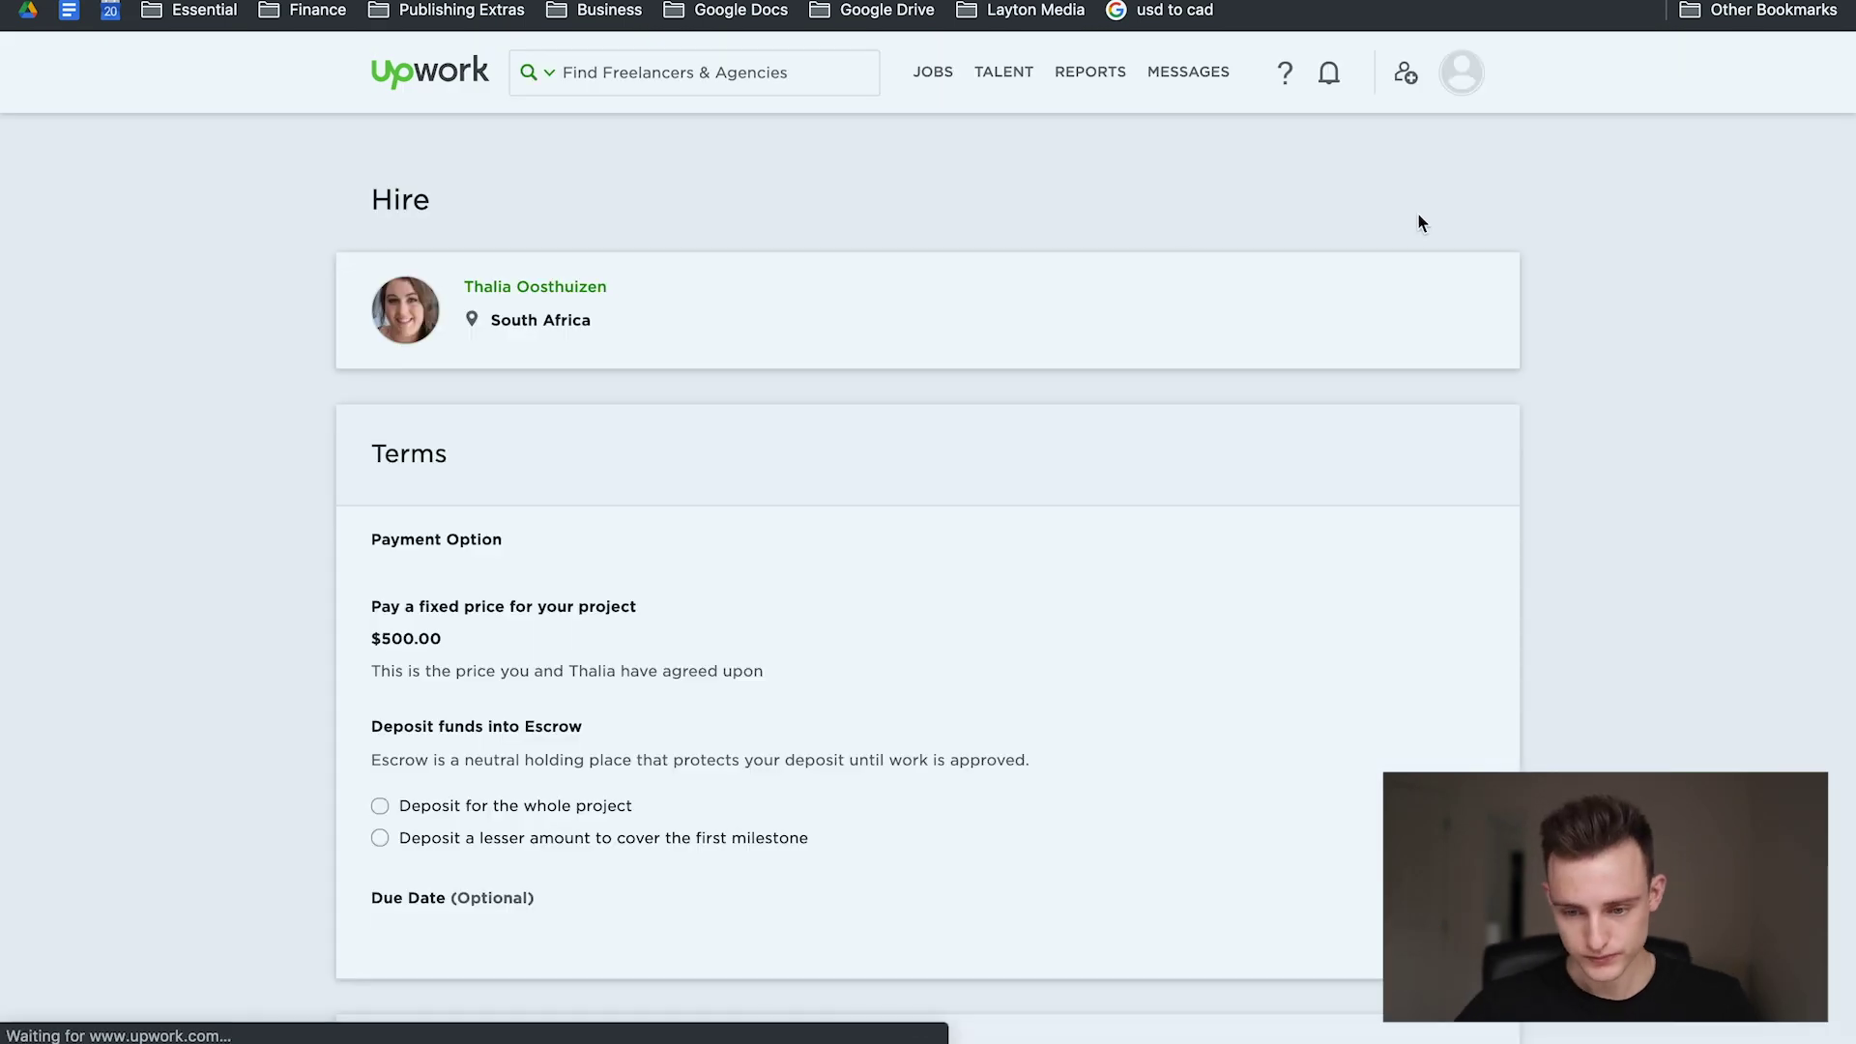
scroll(1072, 311, "down", 3)
scroll(1072, 311, "down", 1)
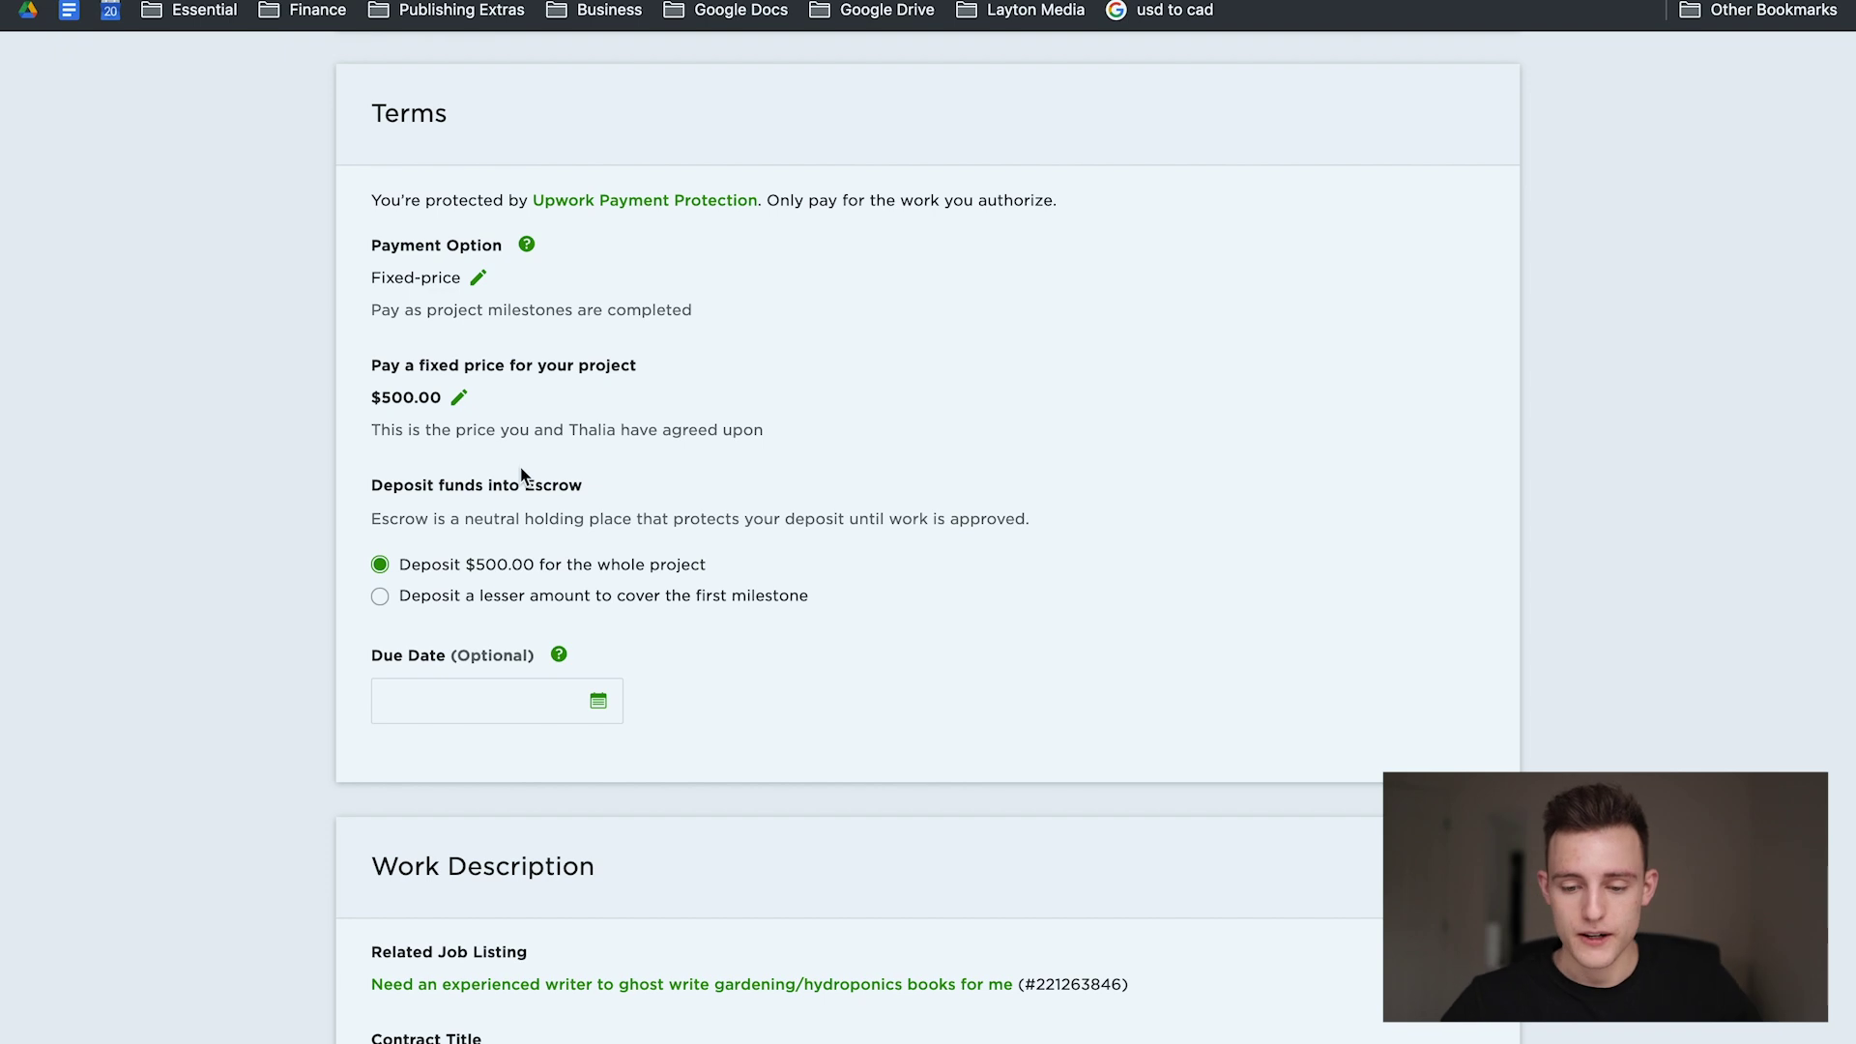
scroll(520, 473, "down", 2)
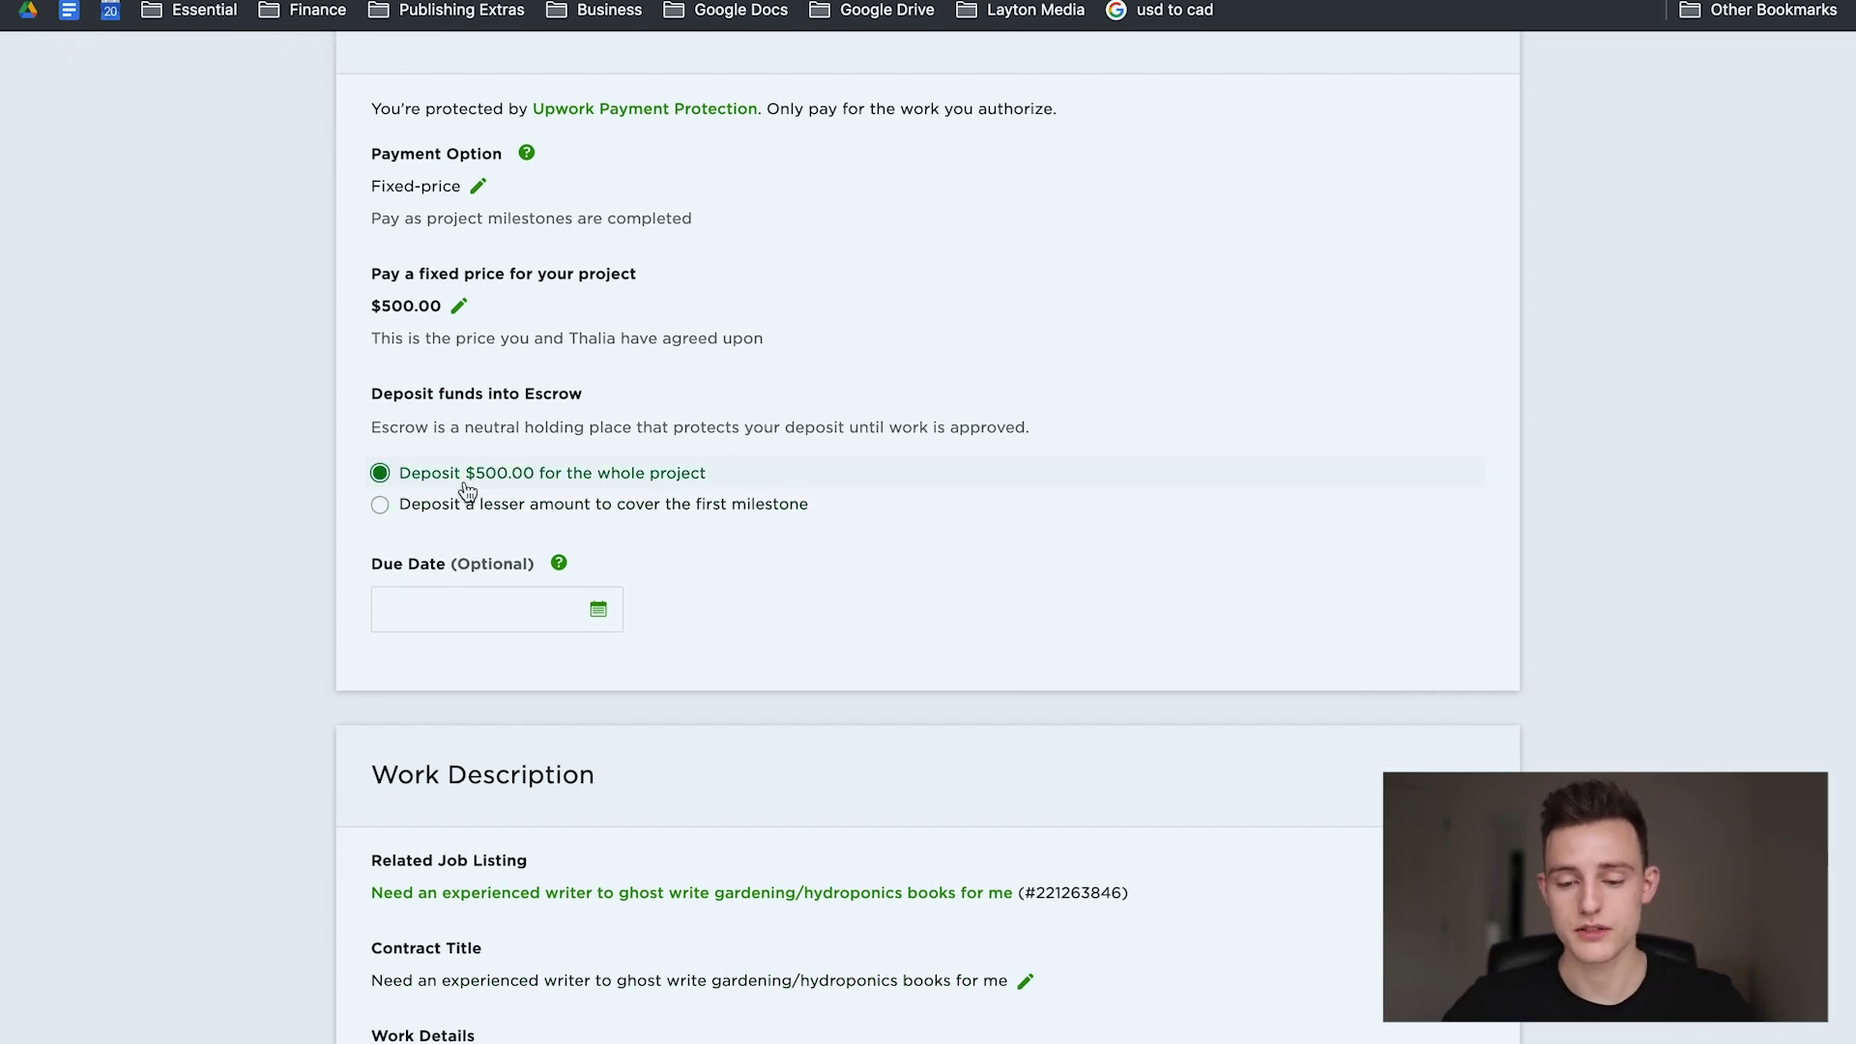
Step: Set the escrow deposit to a lesser amount covering the first milestone, and add two more project milestones
left_click(414, 510)
scroll(580, 613, "down", 5)
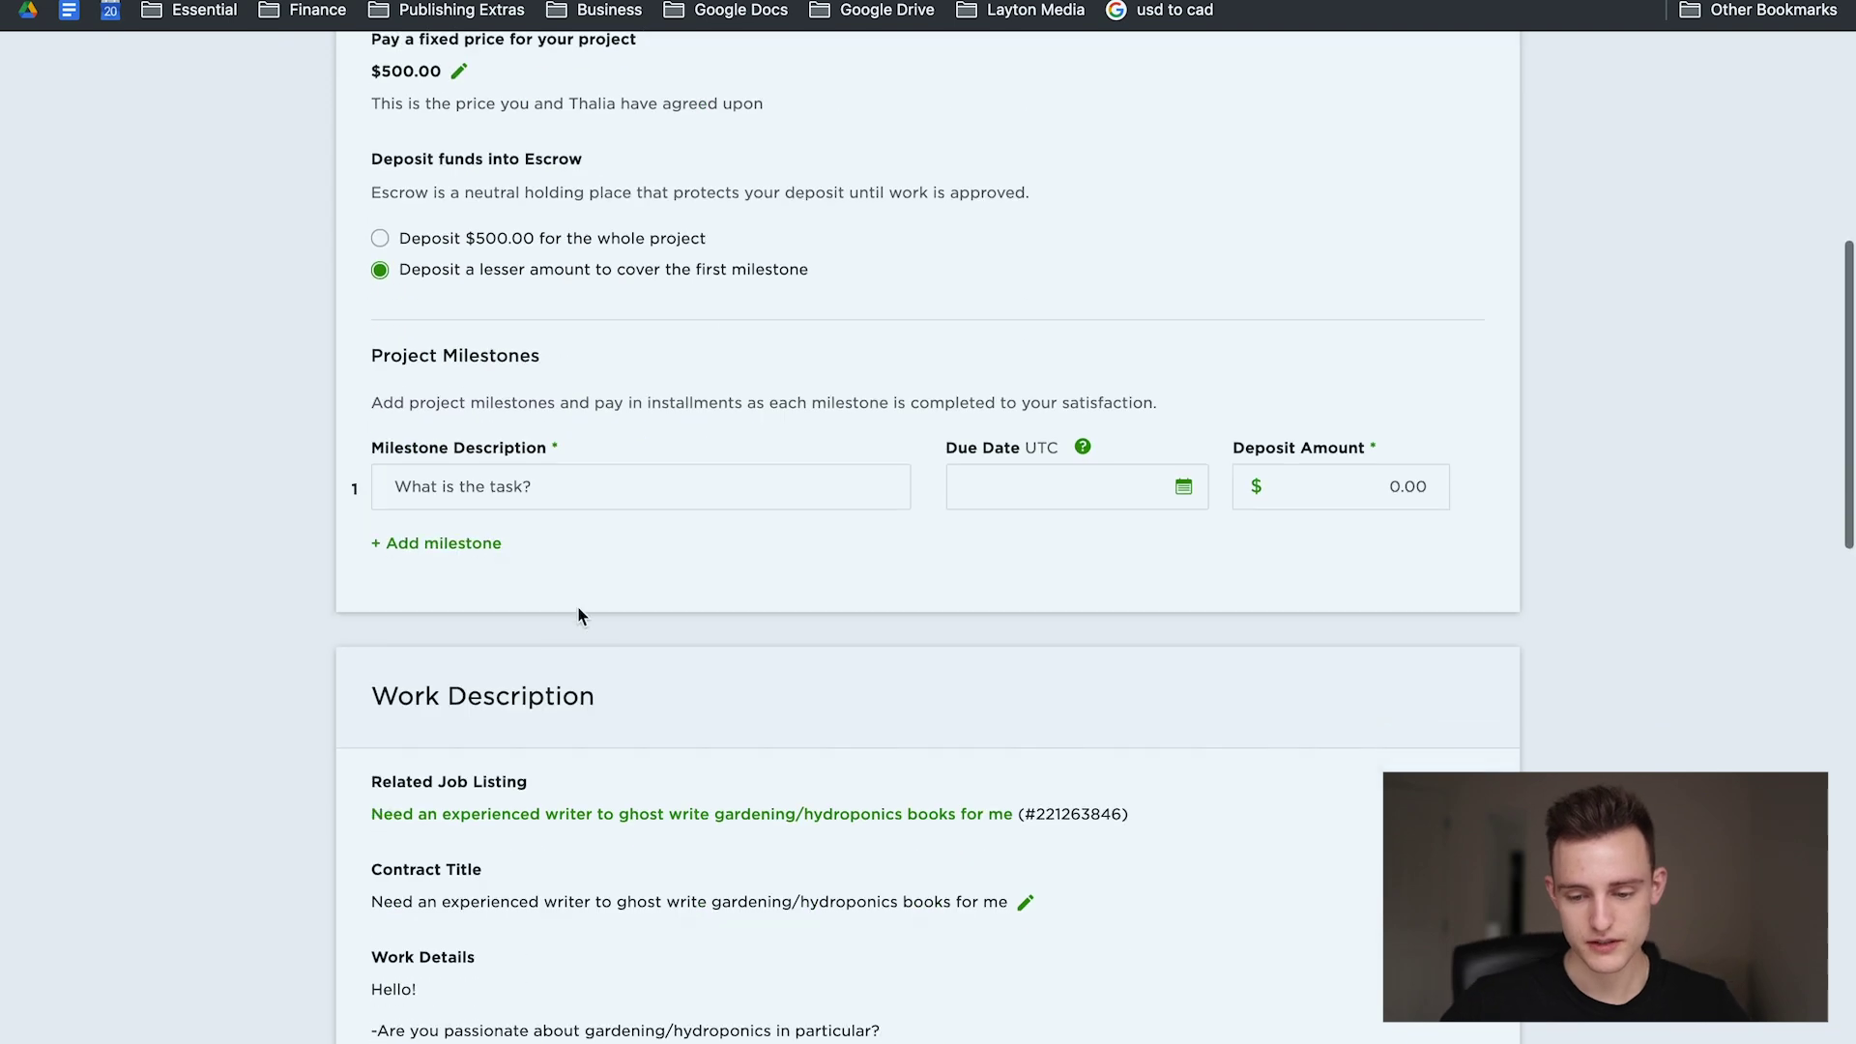
left_click(483, 553)
left_click(465, 544)
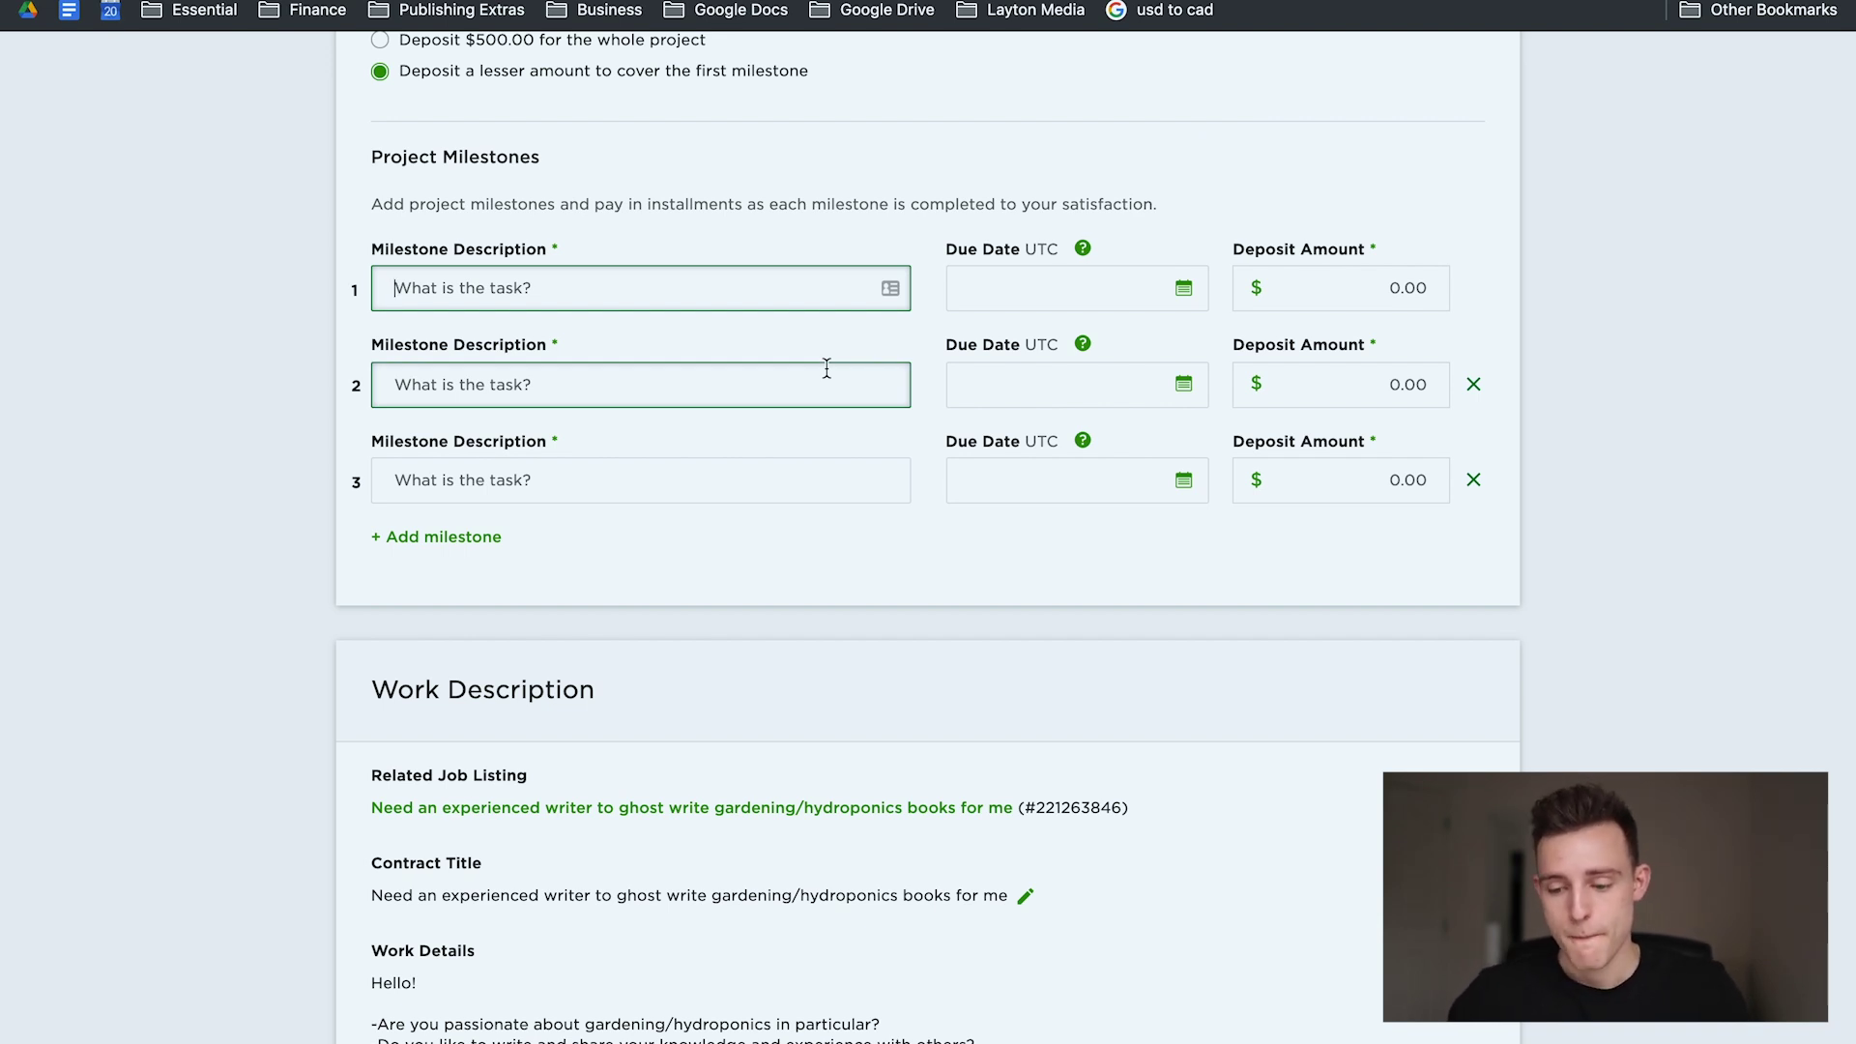
Step: Review the hire offer's payment option, fixed project price, escrow deposit choice and the three project milestone rows
scroll(827, 367, "down", 1)
scroll(825, 368, "up", 3)
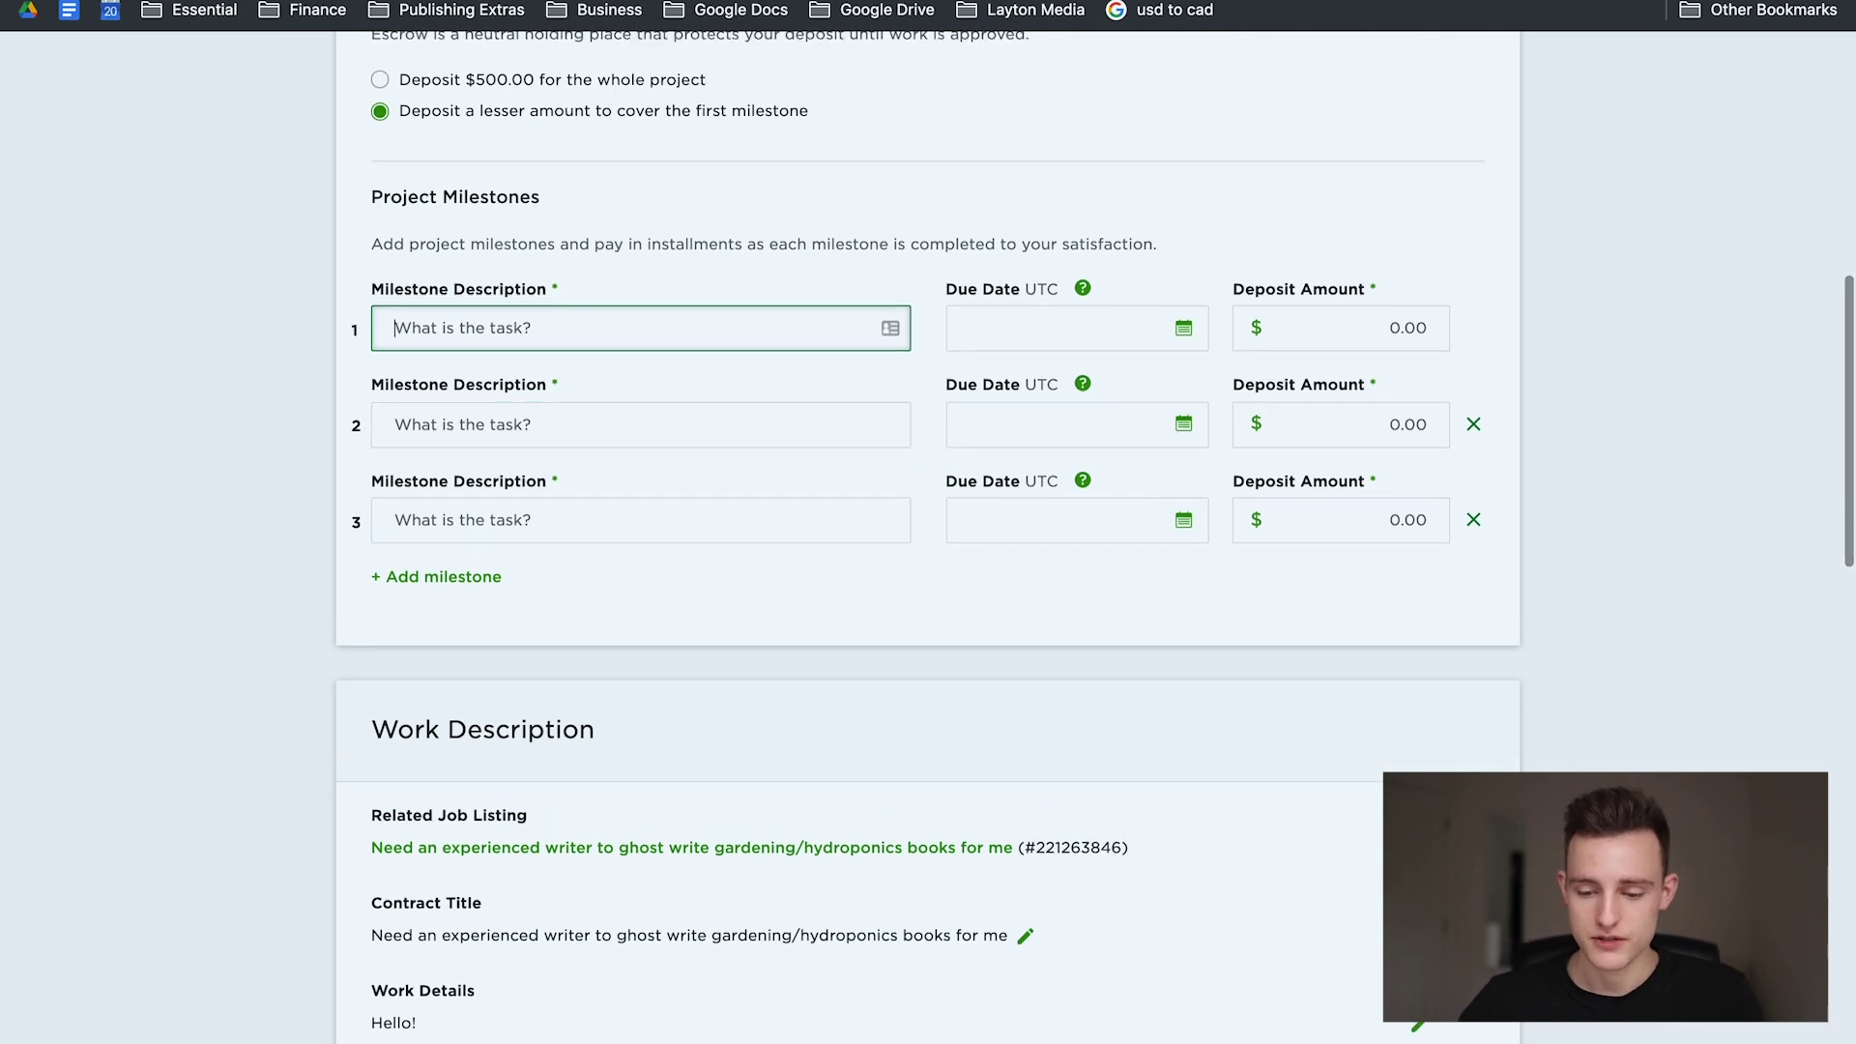
scroll(639, 493, "up", 9)
scroll(639, 493, "down", 4)
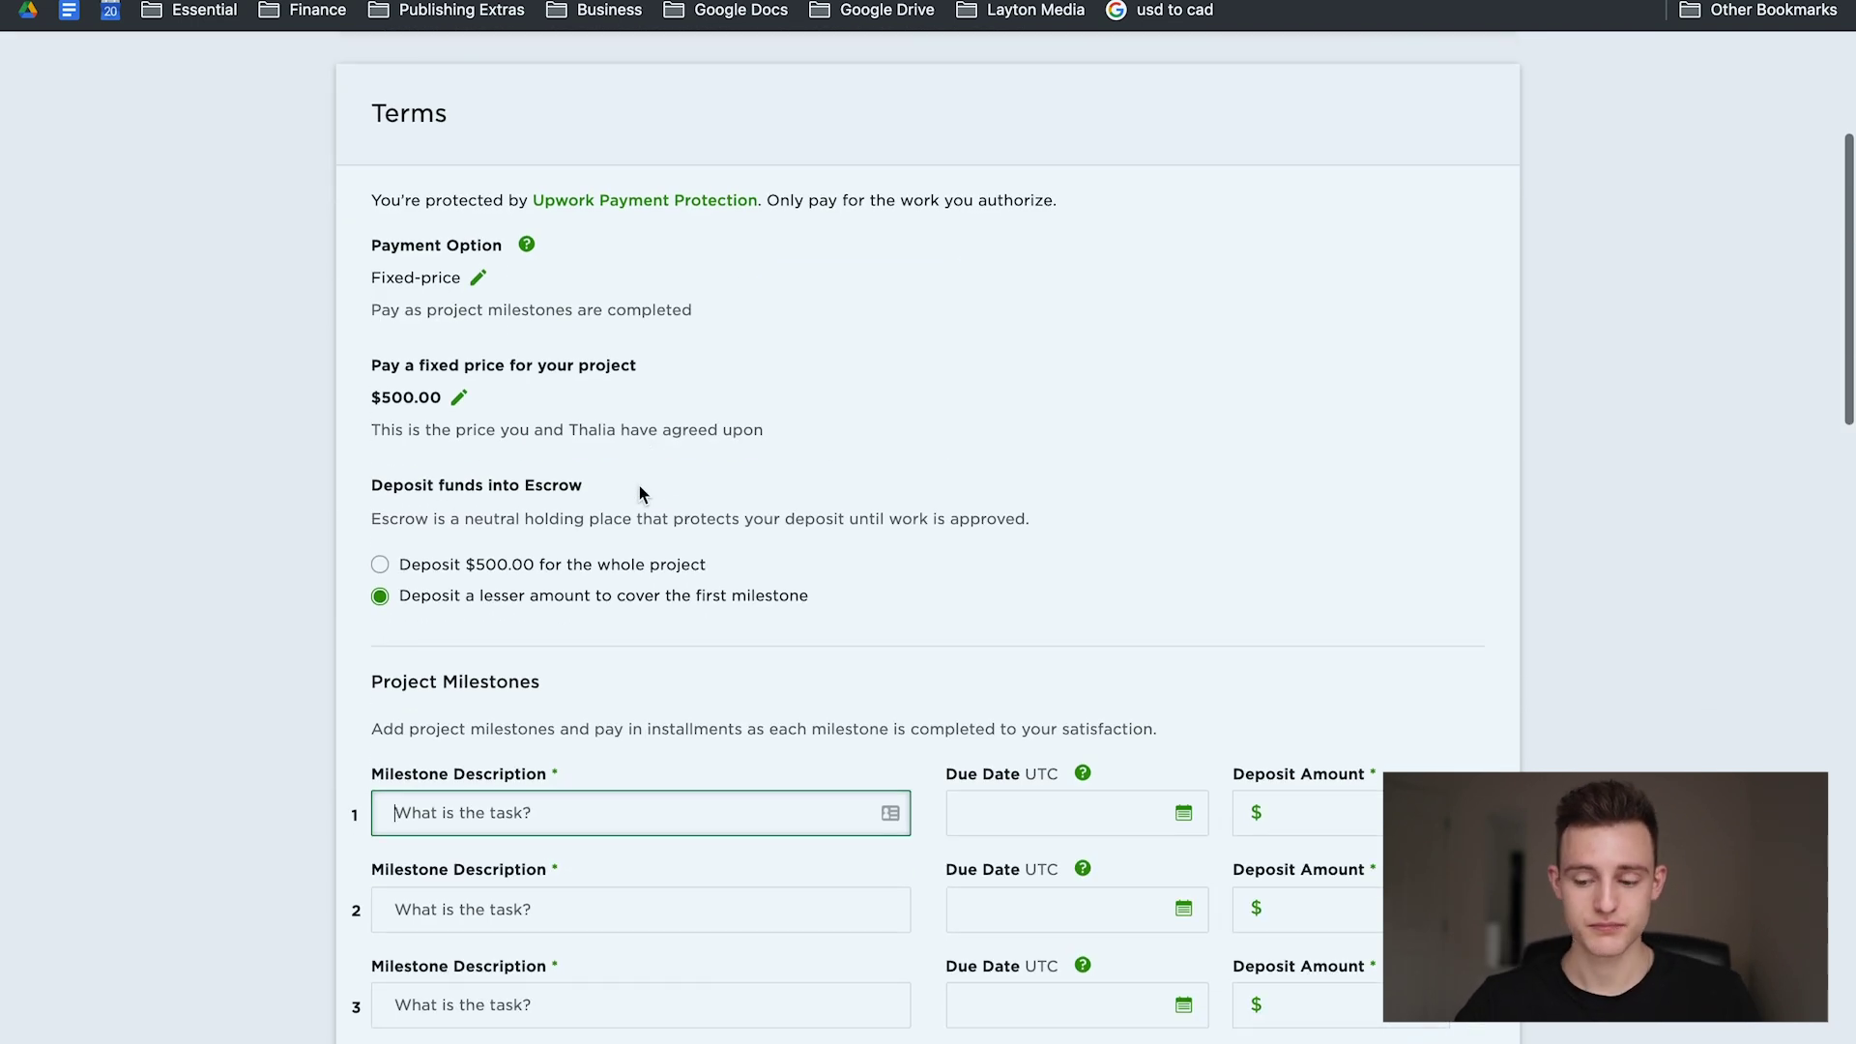
scroll(680, 271, "up", 1)
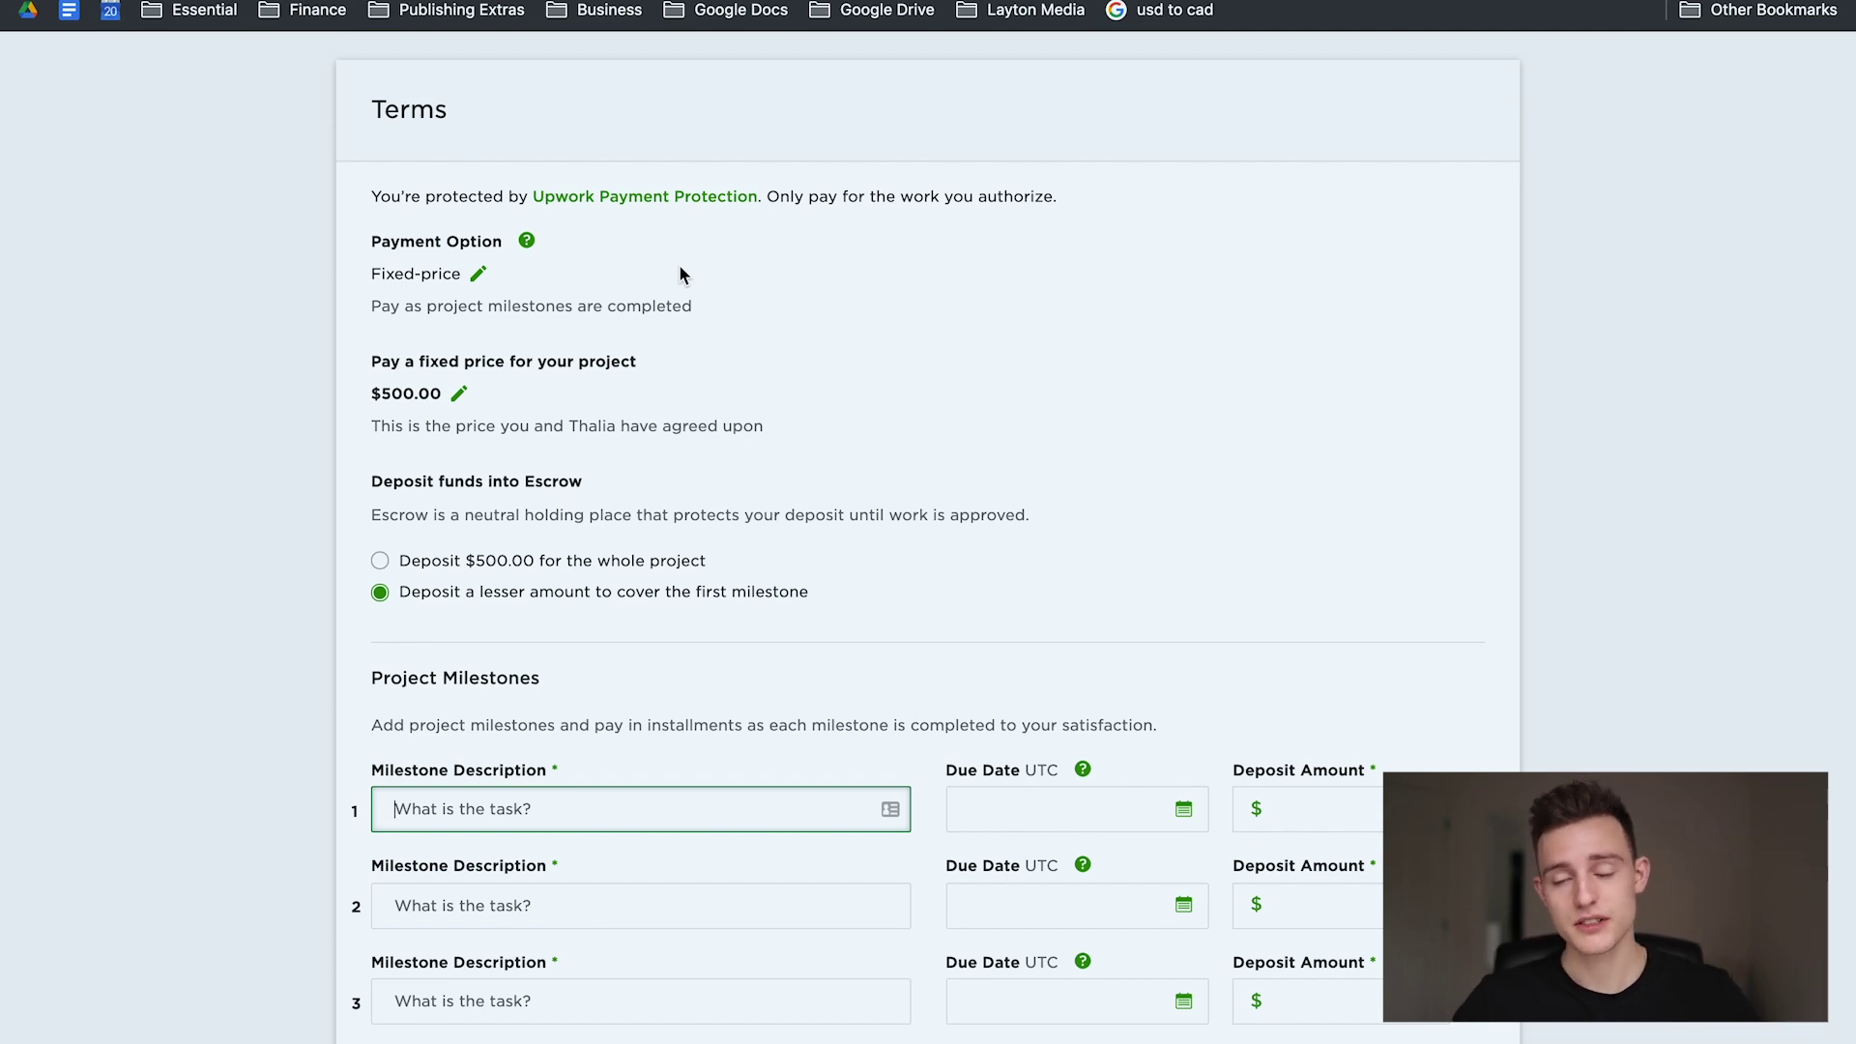
scroll(886, 296, "down", 2)
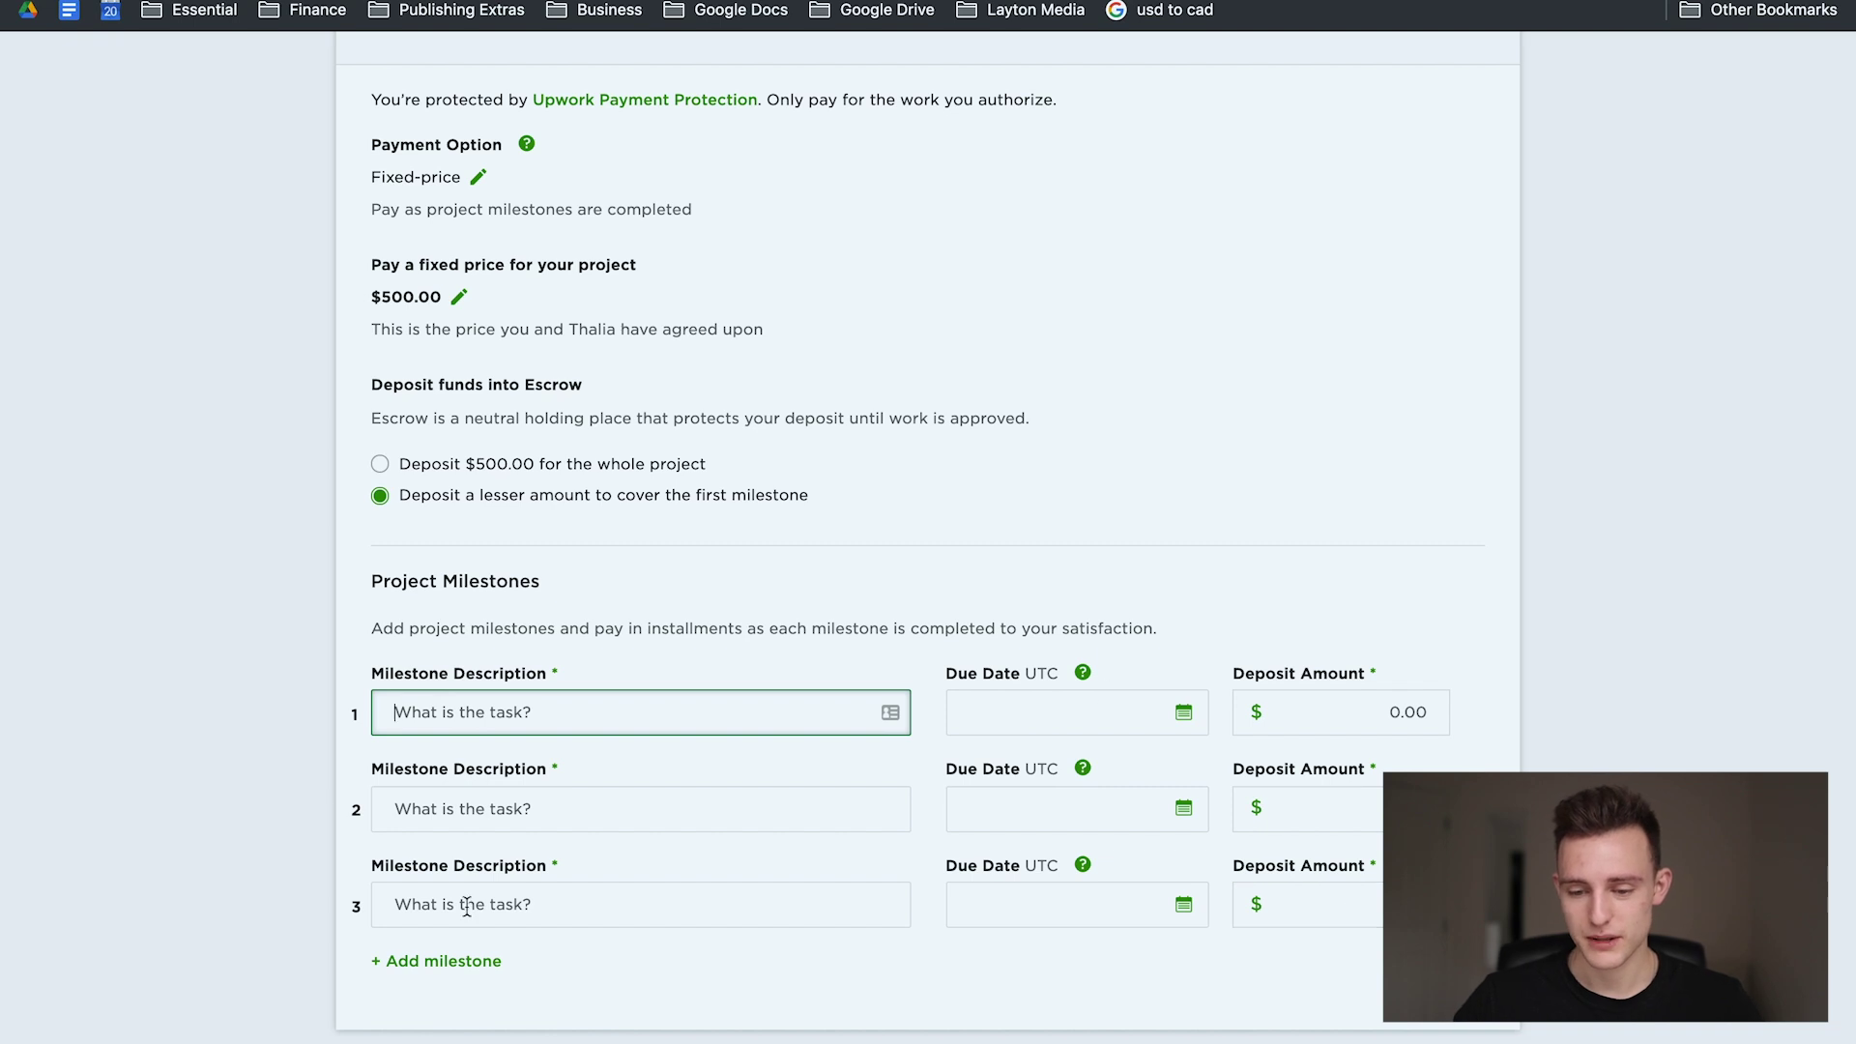
scroll(651, 734, "up", 2)
scroll(652, 744, "up", 3)
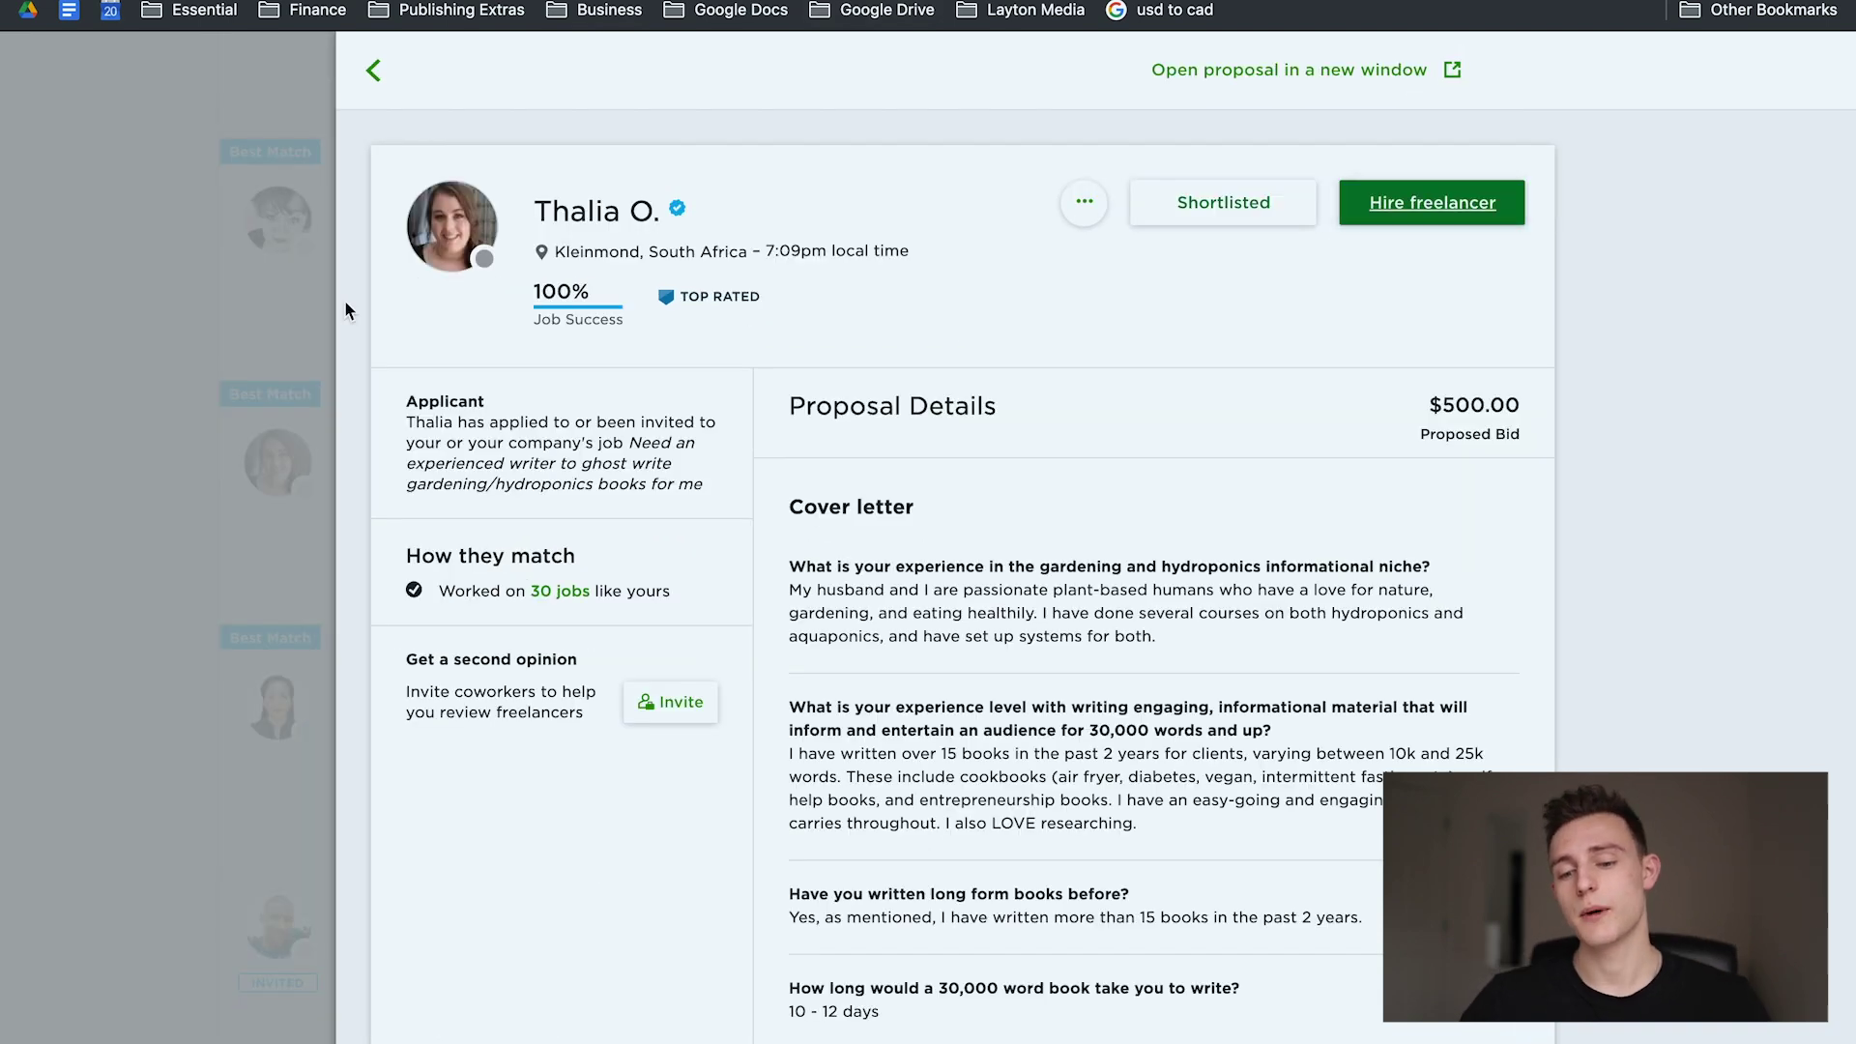
Step: Close the South African writer's proposal and compare the applicants' bids, earnings and job success in the proposals list
left_click(162, 288)
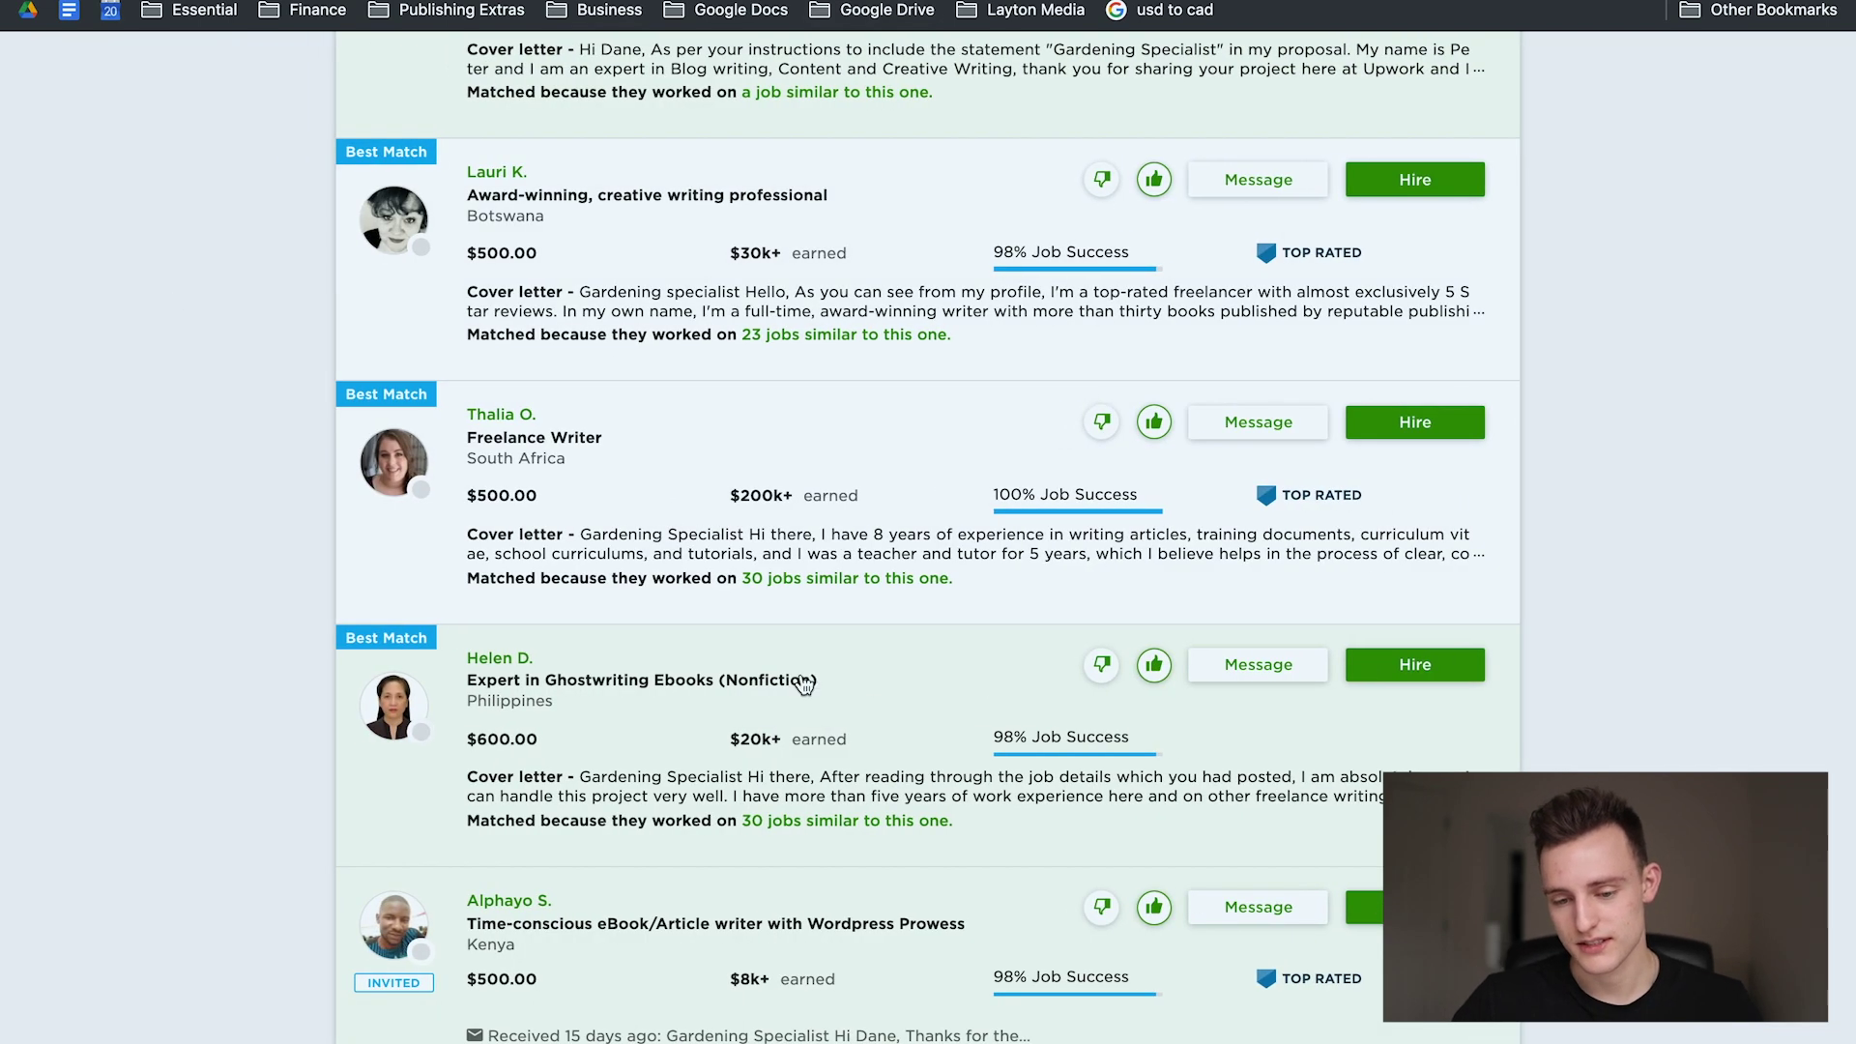
scroll(803, 683, "down", 5)
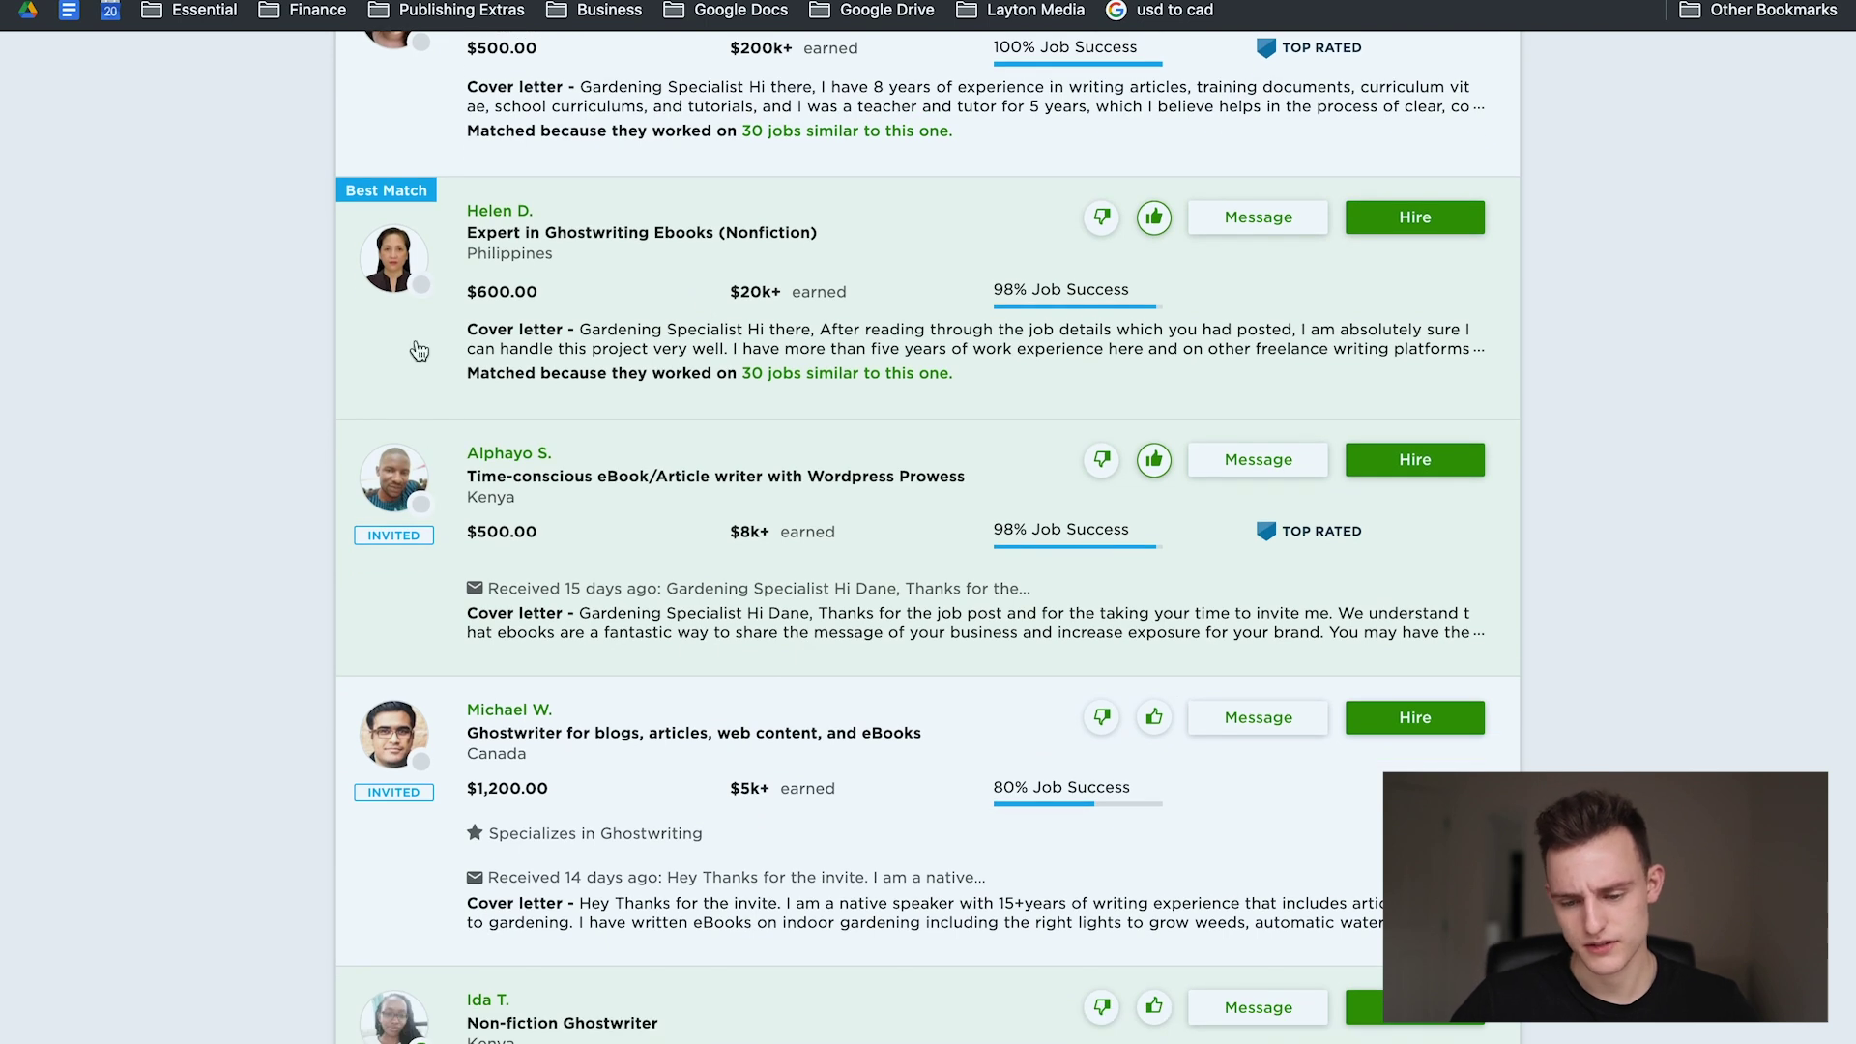
scroll(721, 687, "up", 15)
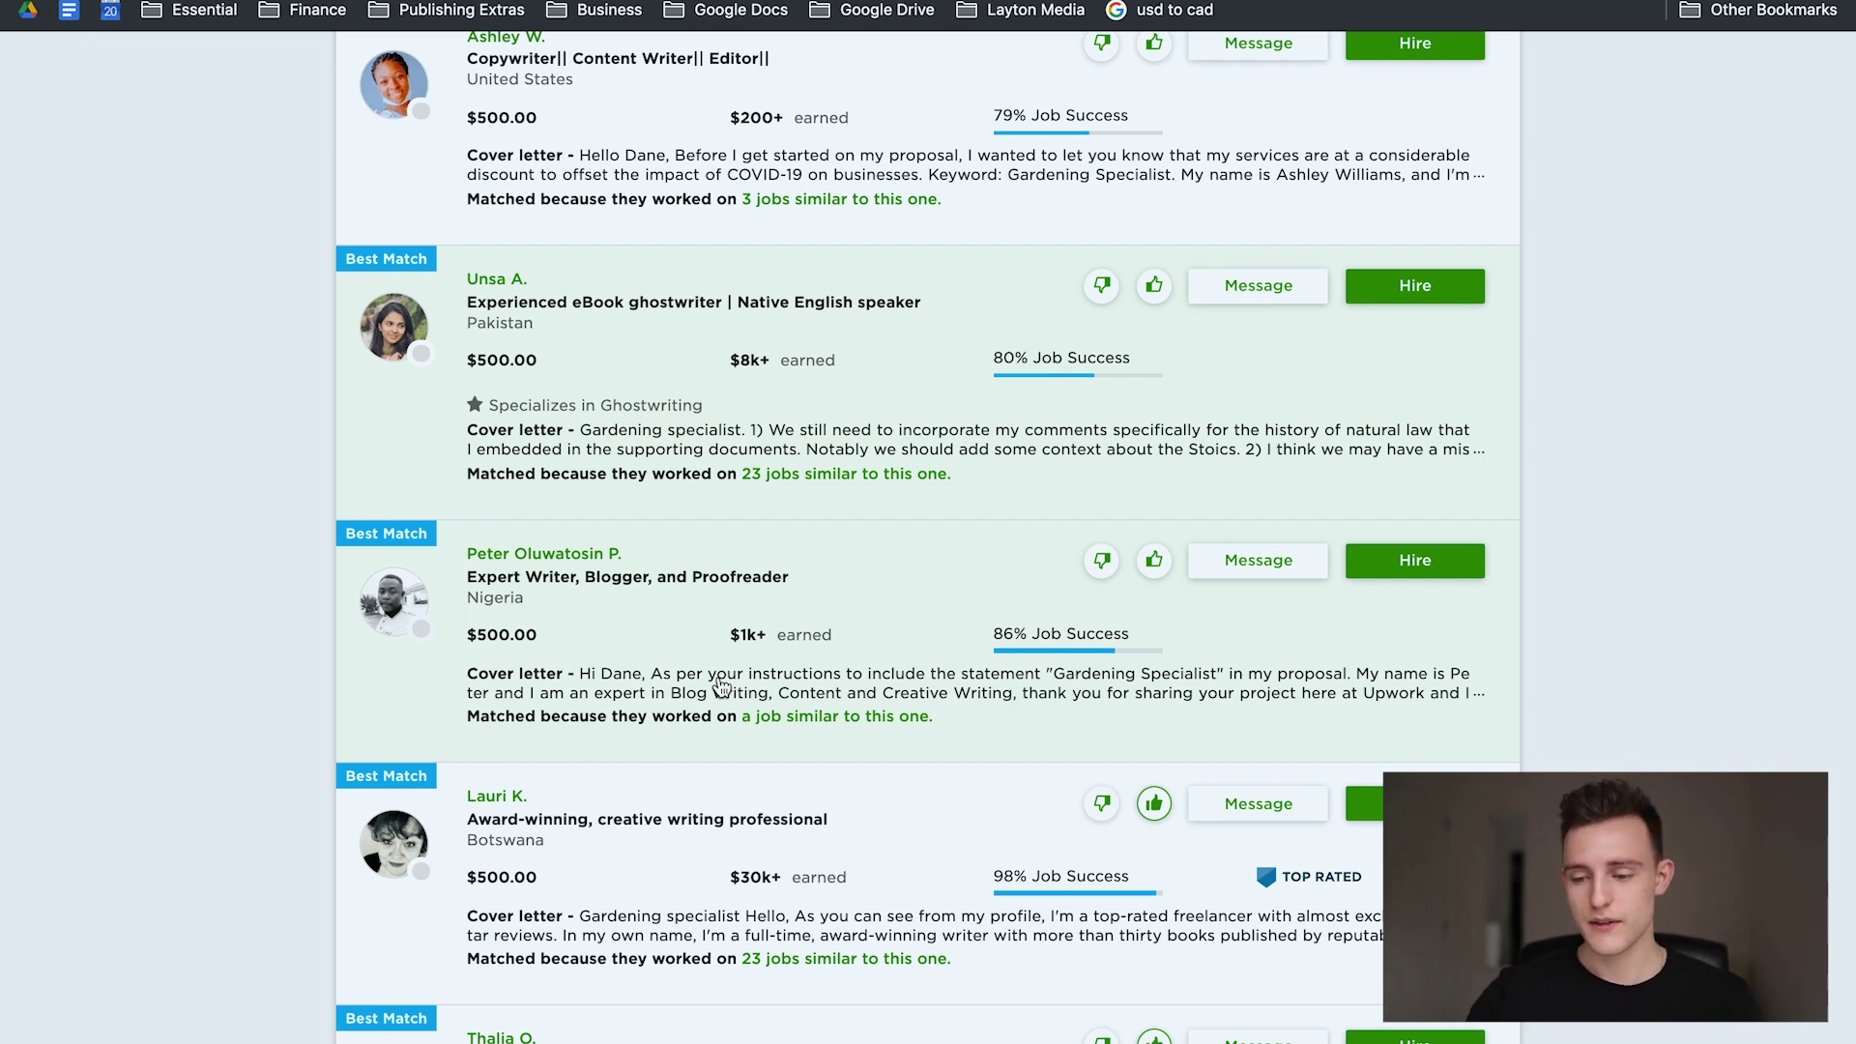
scroll(720, 685, "down", 6)
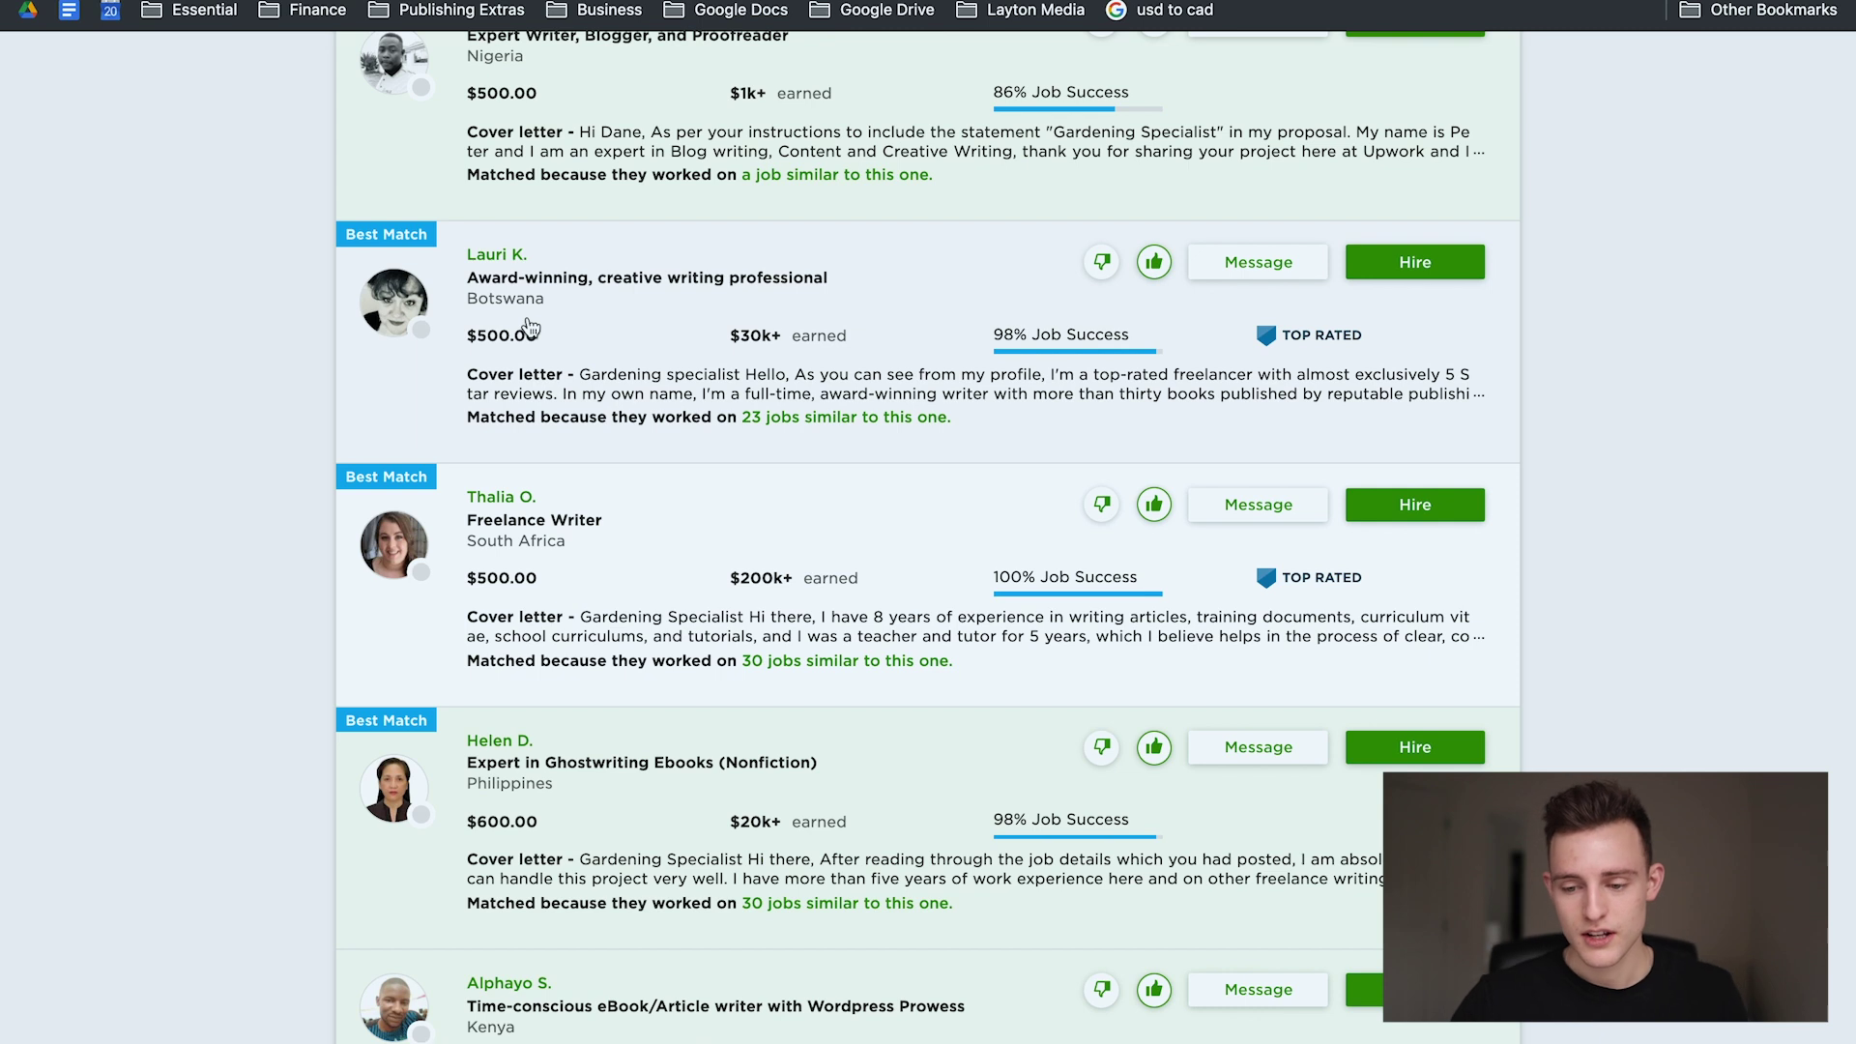